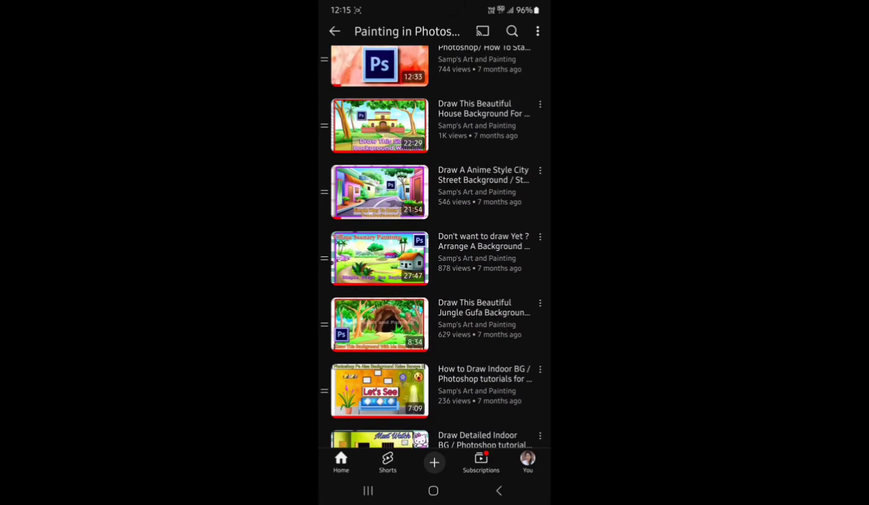
# Step: Browse the Painting in Photoshop playlist and return to the channel's list of playlists
pyautogui.scroll(6, 501, 373)
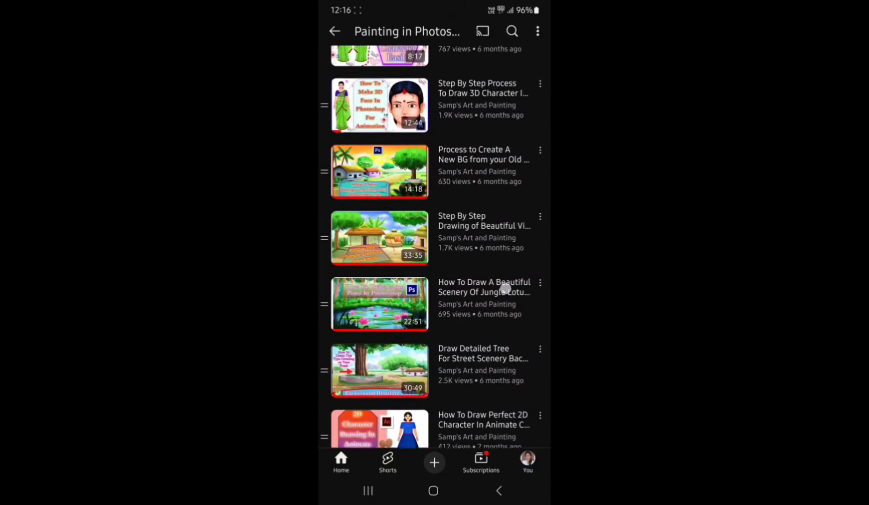
pyautogui.click(499, 491)
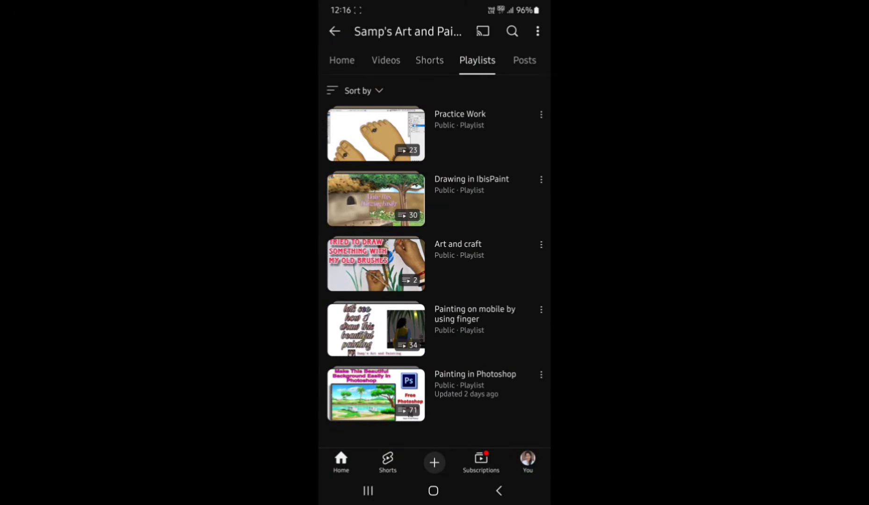
pyautogui.scroll(5, 507, 428)
pyautogui.click(386, 249)
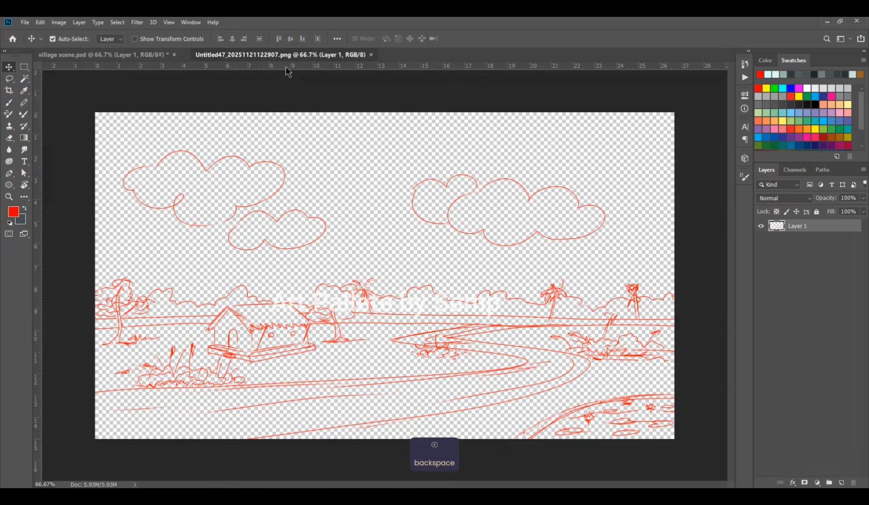
# Step: Copy the red line sketch from the untitled PNG into village scene.psd and close the PNG document
pyautogui.moveTo(287, 56); pyautogui.dragTo(369, 77)
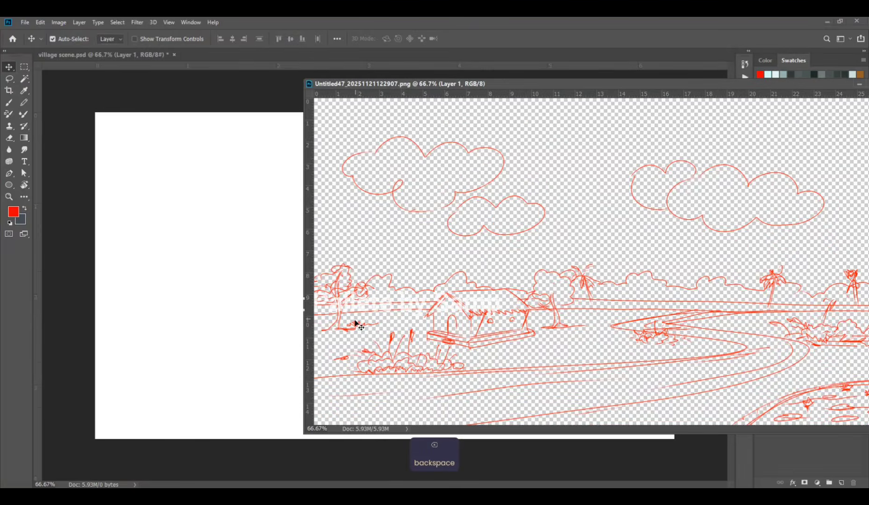
pyautogui.moveTo(349, 330); pyautogui.dragTo(236, 342)
pyautogui.moveTo(631, 85); pyautogui.dragTo(371, 115)
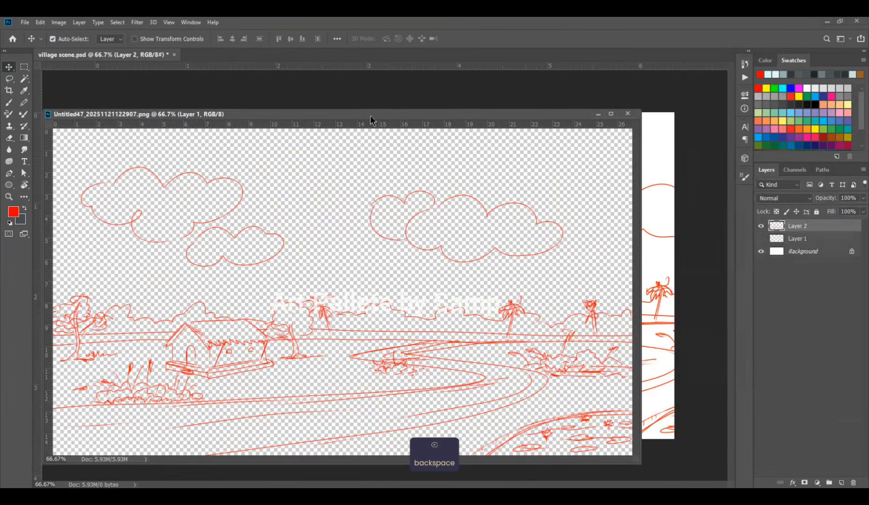
pyautogui.click(629, 114)
# Step: Align the imported sketch with the canvas edges and delete the old hidden Layer 1
pyautogui.moveTo(664, 294)
pyautogui.mouseDown()
pyautogui.moveTo(534, 274)
pyautogui.moveTo(563, 245)
pyautogui.moveTo(560, 262)
pyautogui.moveTo(551, 260)
pyautogui.mouseUp()
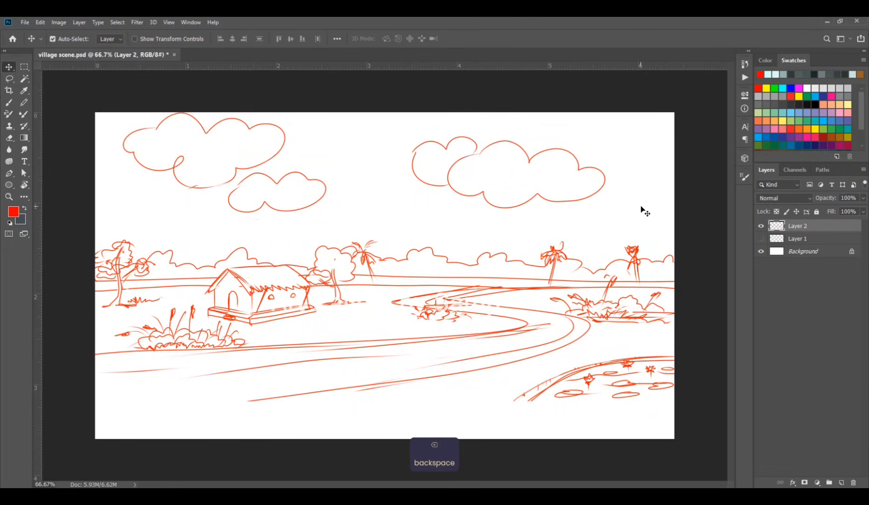
pyautogui.moveTo(553, 253); pyautogui.dragTo(553, 294)
pyautogui.click(796, 240)
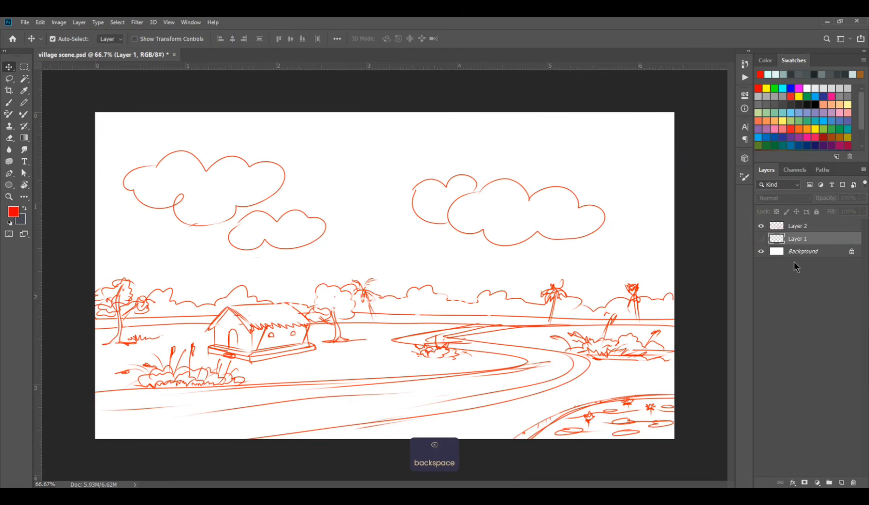
pyautogui.press('Delete')
# Step: Set the sketch layer's opacity to 24% and lock the layer
pyautogui.click(796, 229)
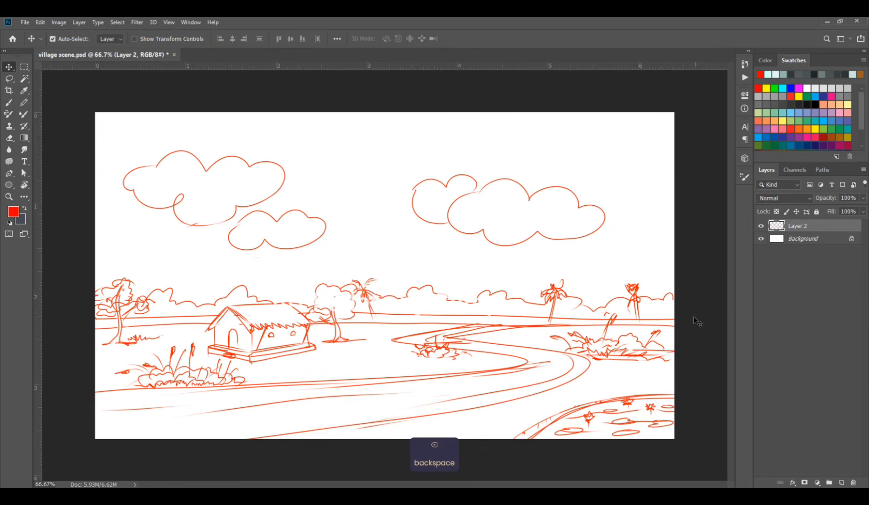
pyautogui.moveTo(829, 202); pyautogui.dragTo(794, 201)
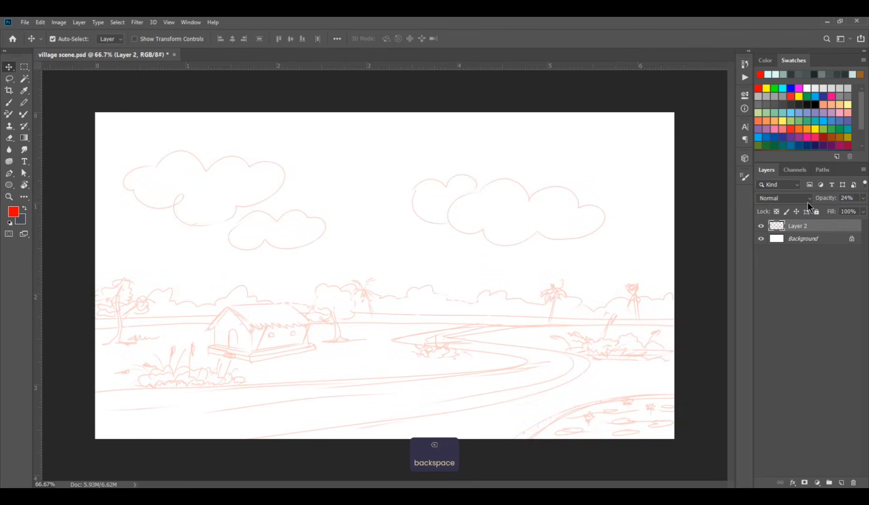
pyautogui.click(816, 211)
# Step: Add a new layer above Background and make a rectangular selection of the sky down to the horizon line
pyautogui.click(810, 239)
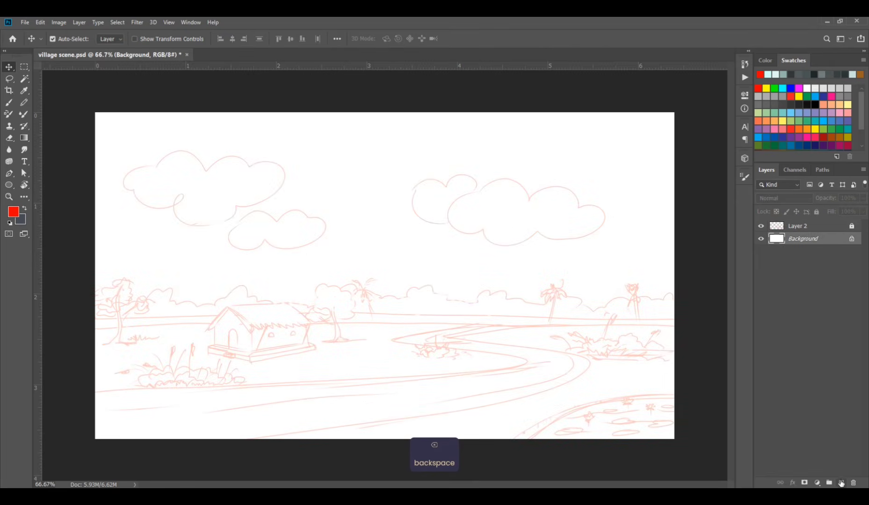
pyautogui.click(841, 483)
pyautogui.click(23, 66)
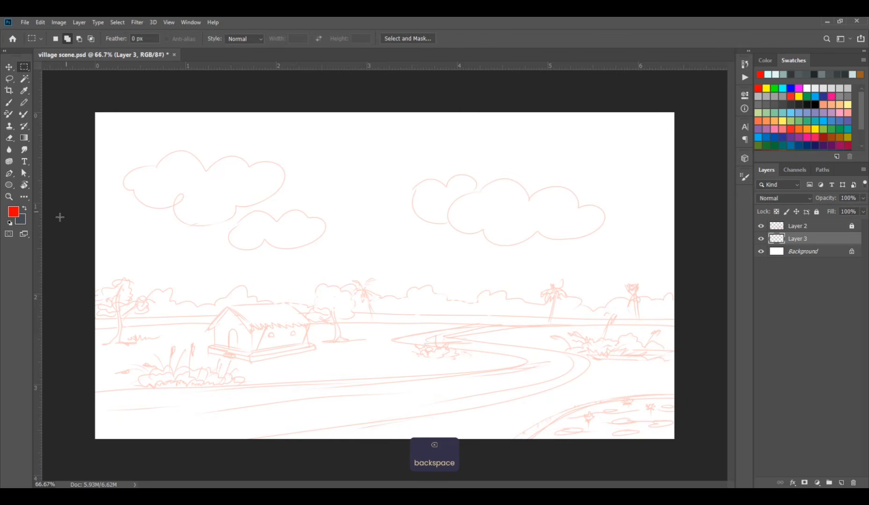
pyautogui.moveTo(82, 97); pyautogui.dragTo(722, 310)
# Step: Fill the selected sky area with light cyan #7ff7ff and deselect it
pyautogui.click(13, 212)
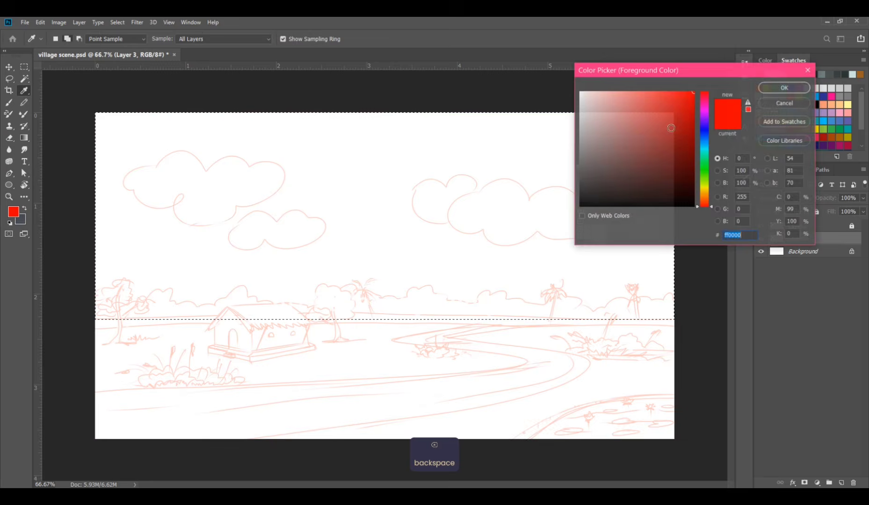
pyautogui.click(705, 148)
pyautogui.moveTo(642, 112); pyautogui.dragTo(638, 76)
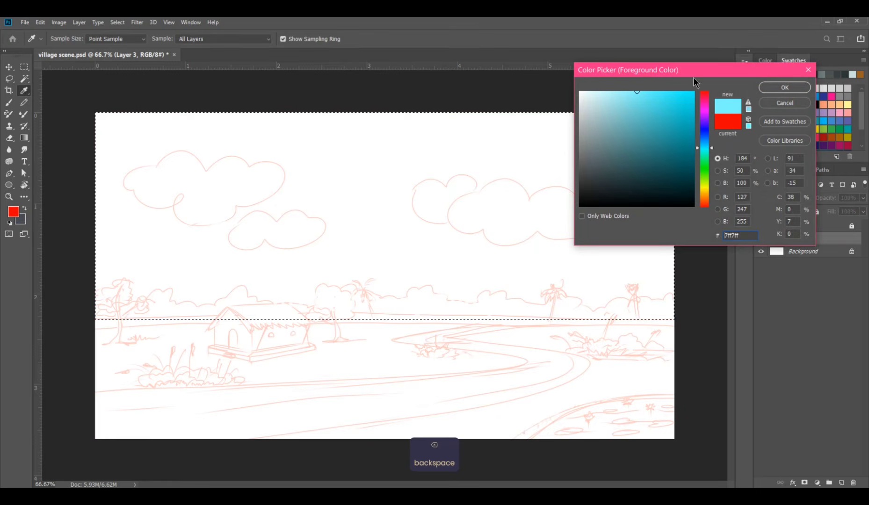
pyautogui.click(787, 88)
pyautogui.hotkey('alt', 'BackSpace')
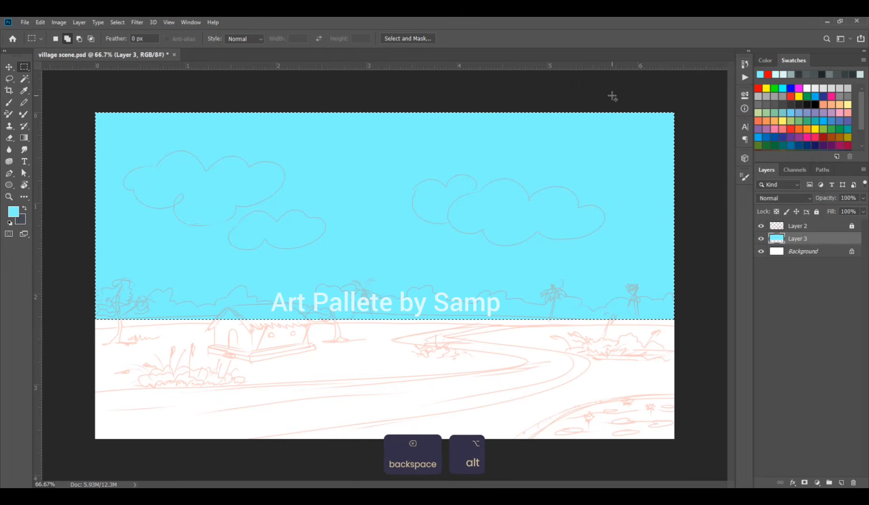
pyautogui.hotkey('ctrl', 'd')
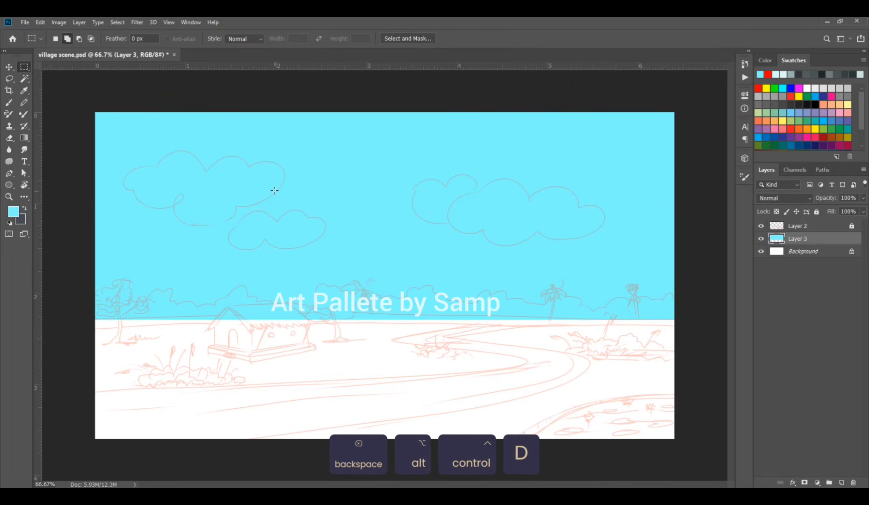
# Step: Add a new layer above the sky fill and set the Brush's foreground colour to blue #52ccef
pyautogui.click(842, 482)
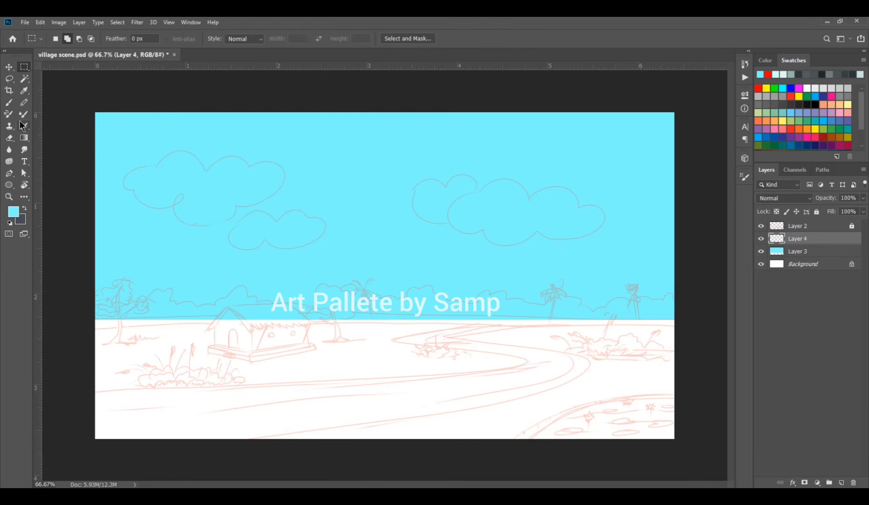
pyautogui.press('b')
pyautogui.click(12, 217)
pyautogui.moveTo(646, 99); pyautogui.dragTo(663, 105)
pyautogui.moveTo(707, 148); pyautogui.dragTo(708, 145)
pyautogui.click(785, 88)
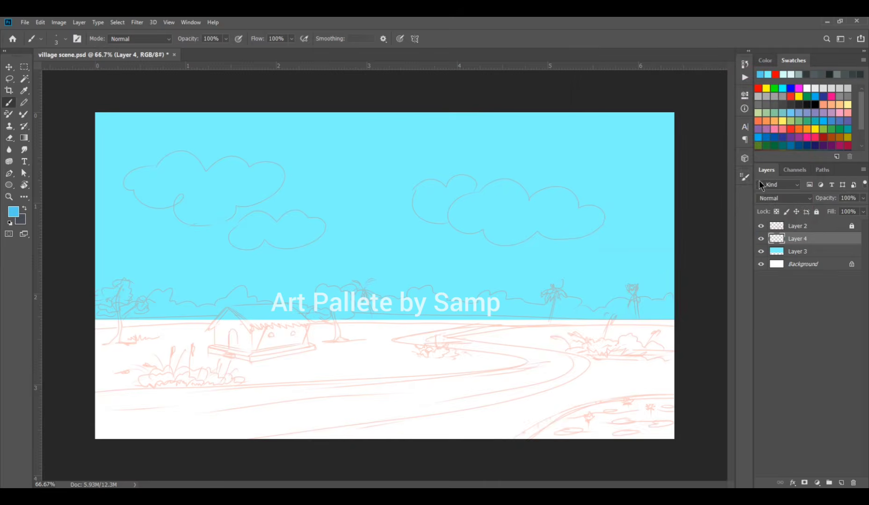
# Step: Paint the upper sky with the blue using a greatly enlarged soft brush, fading towards the horizon
pyautogui.click(745, 177)
pyautogui.click(719, 173)
pyautogui.press(']')
pyautogui.press(']')
pyautogui.press(']')
pyautogui.press(']')
pyautogui.press(']')
pyautogui.hotkey('ctrl', '-')
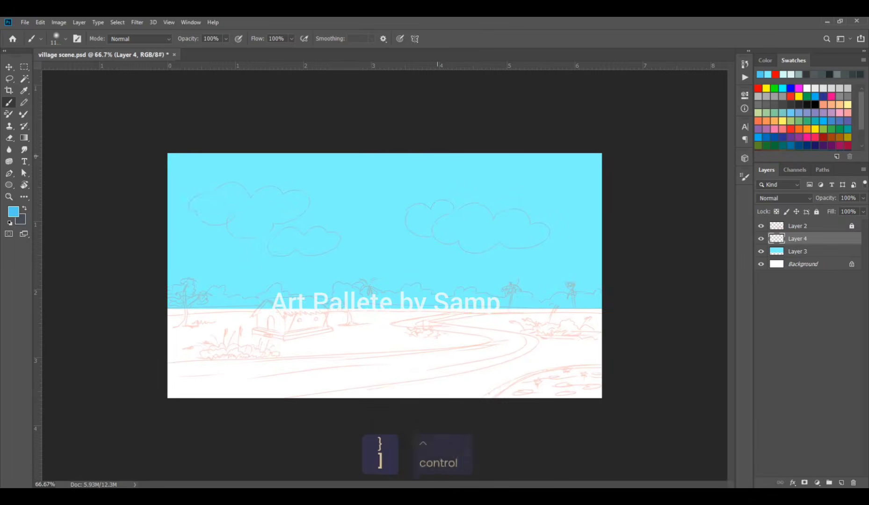
pyautogui.moveTo(688, 139); pyautogui.dragTo(43, 145)
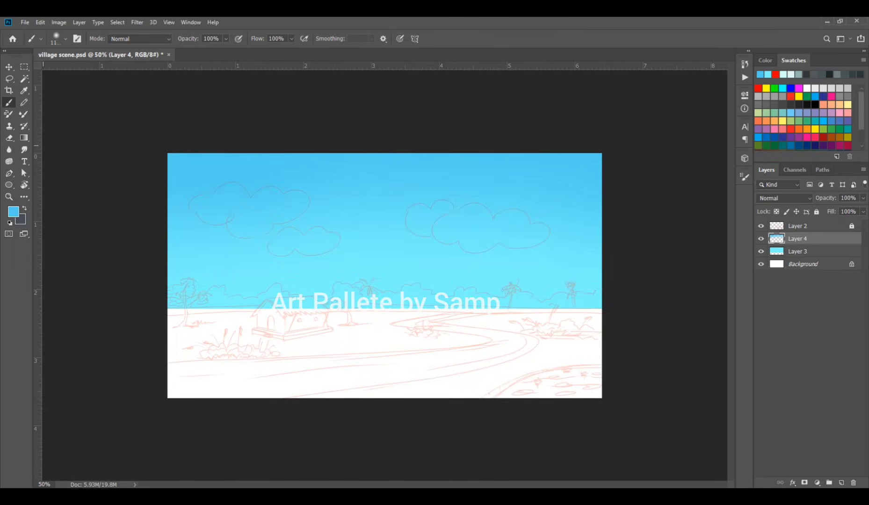
# Step: Set the blue shading layer to Multiply blending at 87% opacity
pyautogui.click(779, 198)
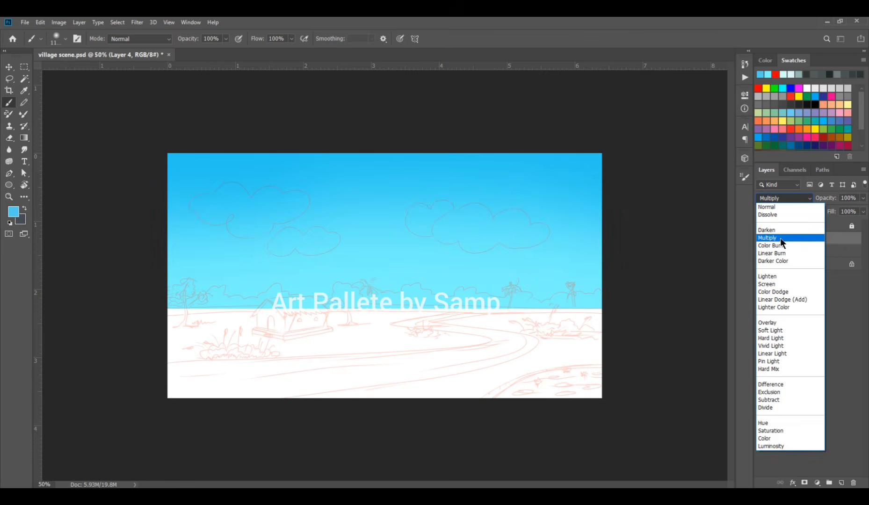
pyautogui.click(781, 238)
pyautogui.moveTo(833, 203)
pyautogui.mouseDown()
pyautogui.moveTo(825, 197)
pyautogui.moveTo(833, 199)
pyautogui.mouseUp()
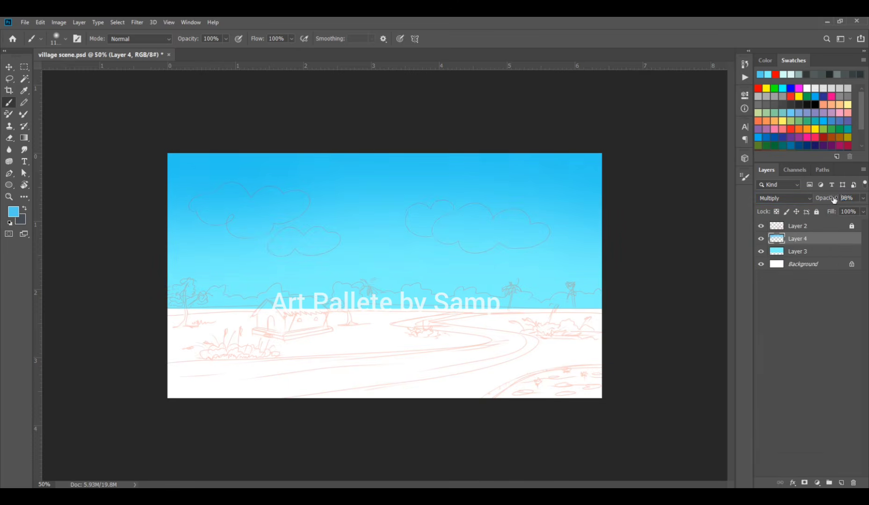
# Step: Add a new layer between the sky fill and the blue shading, and clip both upper layers to the sky fill
pyautogui.click(841, 483)
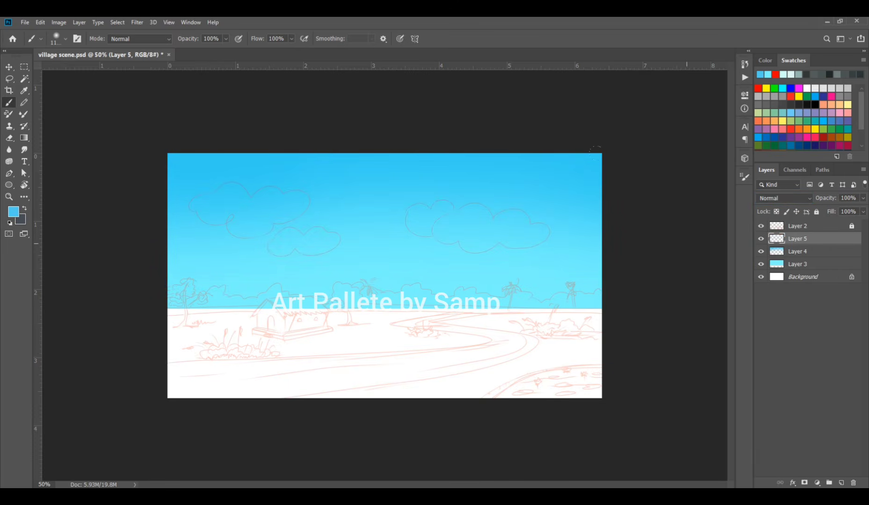
pyautogui.moveTo(825, 240); pyautogui.dragTo(826, 255)
pyautogui.hotkey('ctrl', 'alt', 'g')
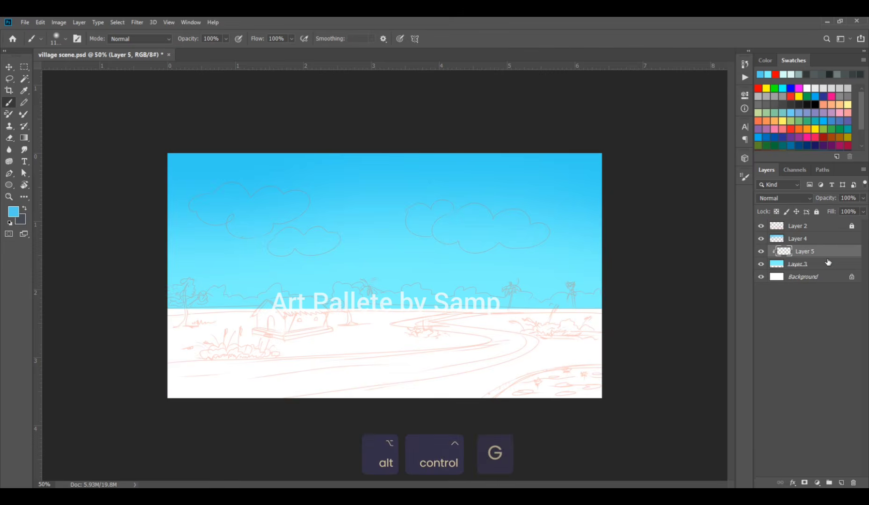
pyautogui.click(814, 241)
pyautogui.hotkey('ctrl', 'alt', 'g')
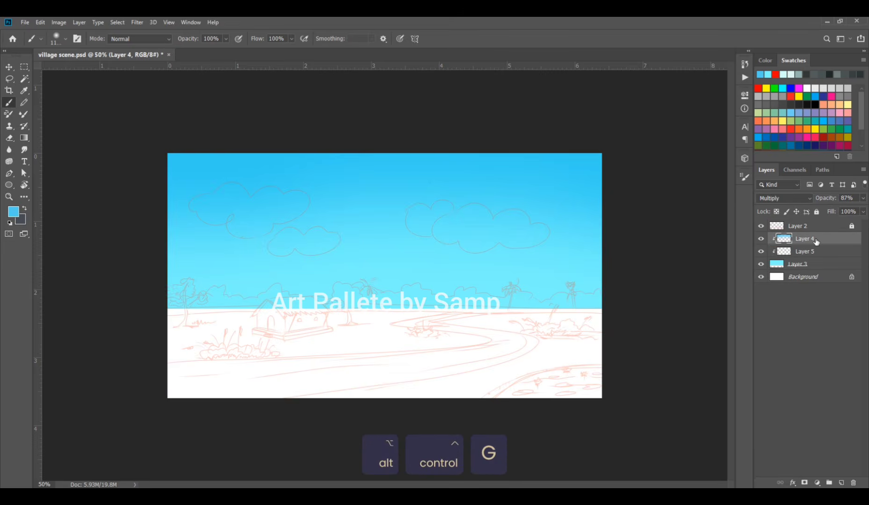
# Step: Paint pale cyan over the lower and middle sky on Layer 5 with a 500 px soft brush
pyautogui.click(811, 252)
pyautogui.click(13, 216)
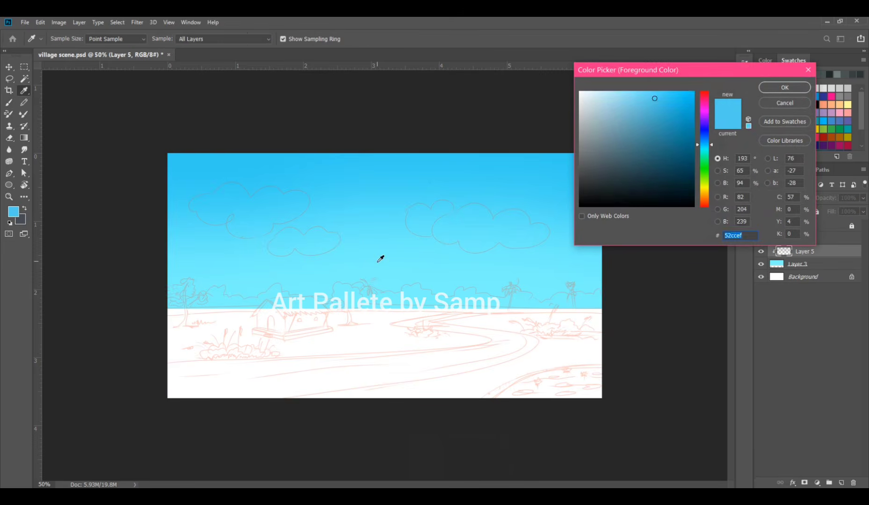
pyautogui.click(379, 260)
pyautogui.click(612, 92)
pyautogui.click(789, 88)
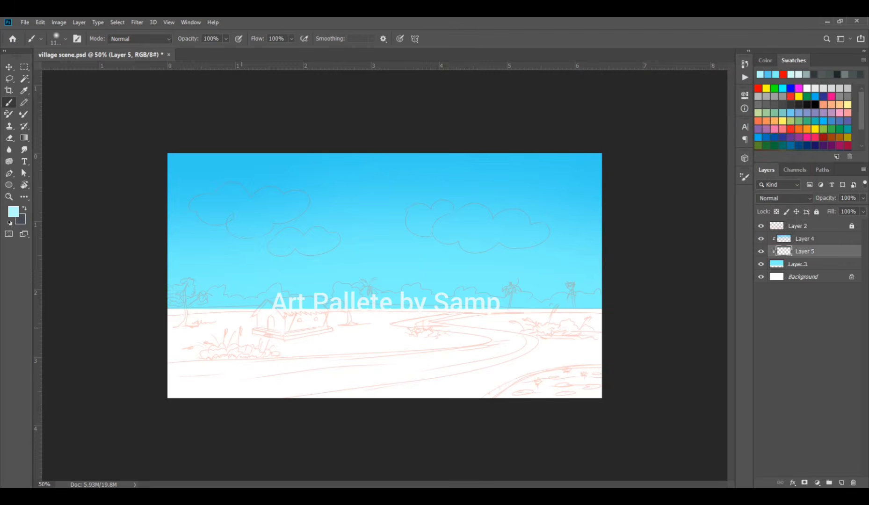
pyautogui.press('[')
pyautogui.press('[')
pyautogui.moveTo(169, 281)
pyautogui.mouseDown()
pyautogui.moveTo(585, 281)
pyautogui.moveTo(625, 304)
pyautogui.mouseUp()
pyautogui.moveTo(325, 313); pyautogui.dragTo(641, 257)
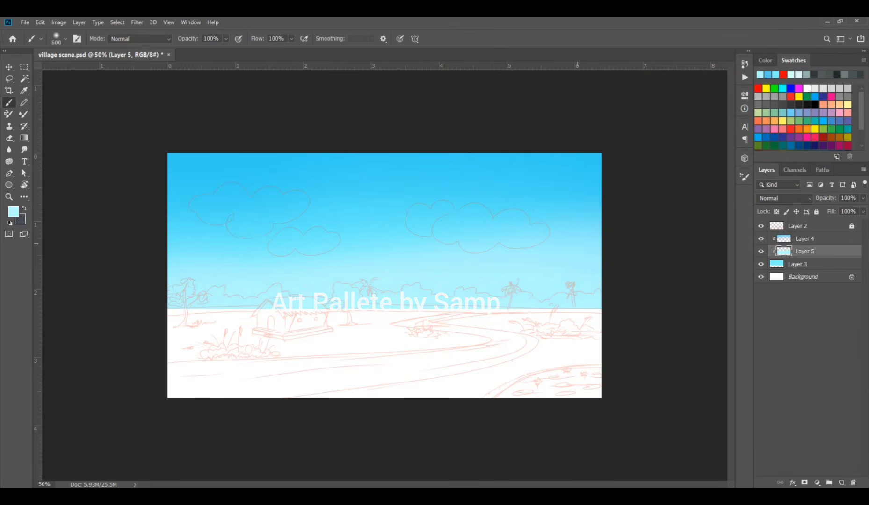
pyautogui.moveTo(283, 266); pyautogui.dragTo(698, 124)
# Step: Set the pale cyan Layer 5 to Screen blending at 77% opacity
pyautogui.click(782, 199)
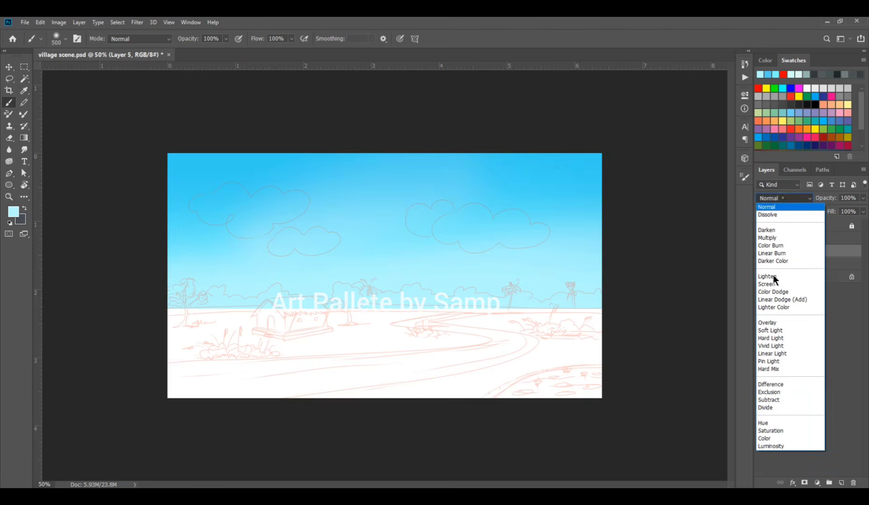
pyautogui.click(773, 284)
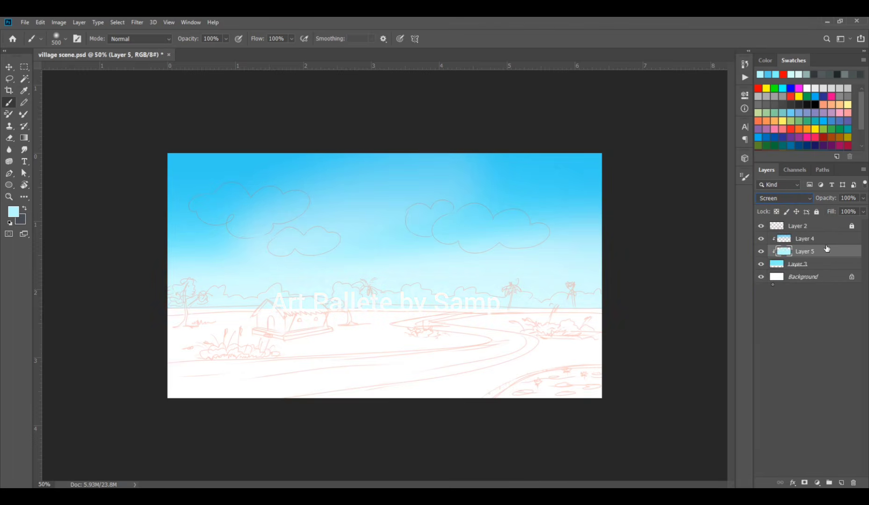
pyautogui.moveTo(827, 200); pyautogui.dragTo(813, 196)
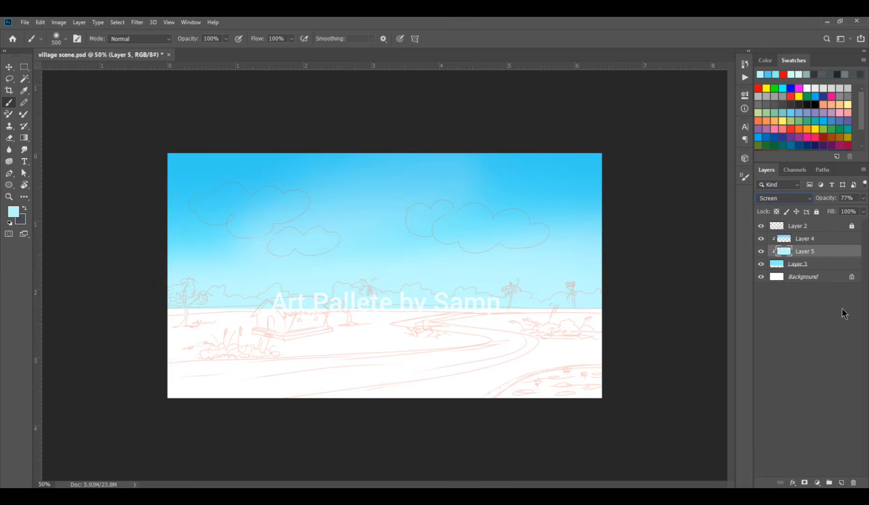
# Step: Add a new layer above the blue shading layer and clip it to the sky fill
pyautogui.hotkey('alt', ']')
pyautogui.click(840, 483)
pyautogui.hotkey('ctrl', 'alt', 'g')
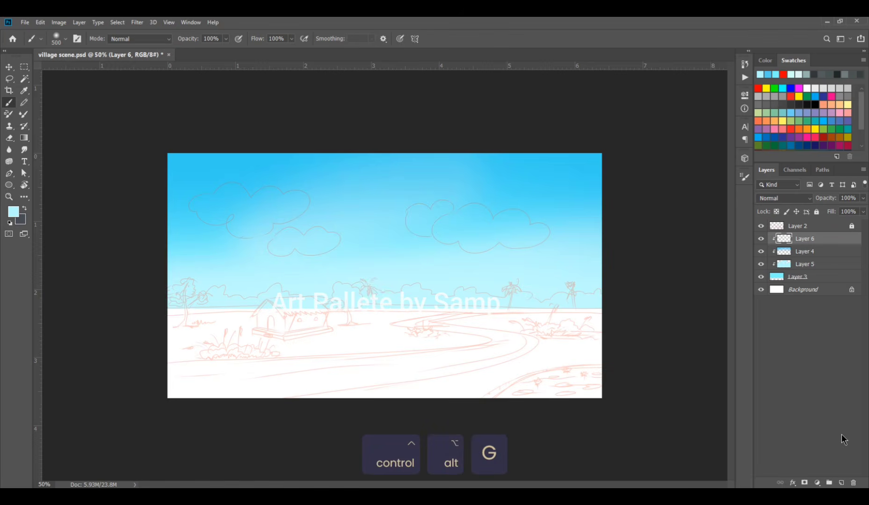
# Step: Choose the 1807 px textured brush tip and set the foreground colour to very pale blue #e0fdff
pyautogui.press('b')
pyautogui.click(745, 177)
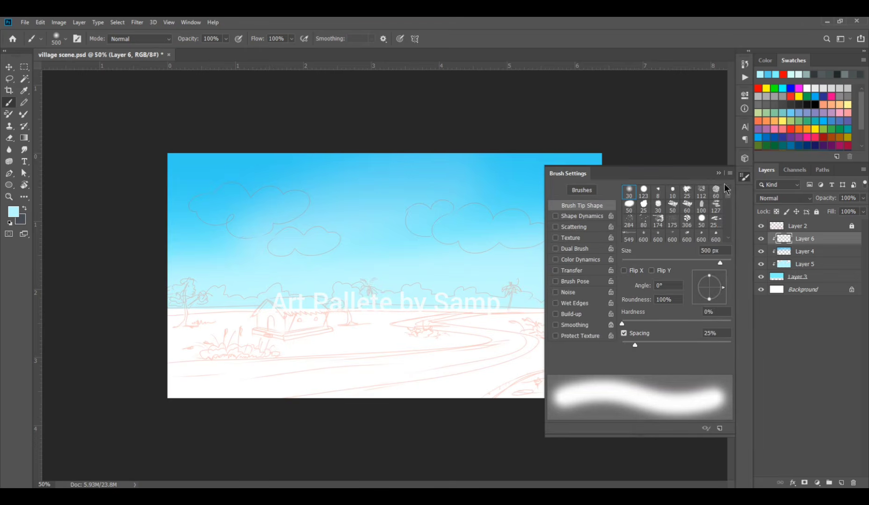
pyautogui.moveTo(729, 195); pyautogui.dragTo(728, 236)
pyautogui.click(672, 192)
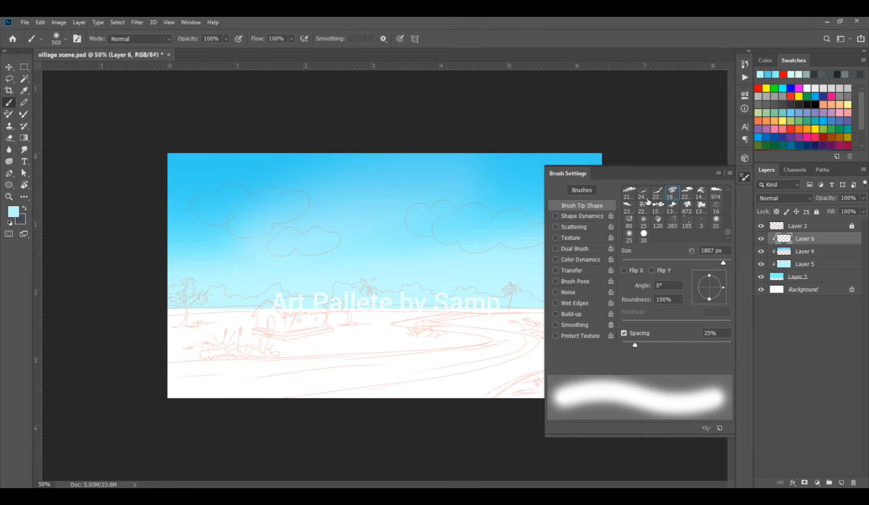
pyautogui.click(721, 174)
pyautogui.click(13, 213)
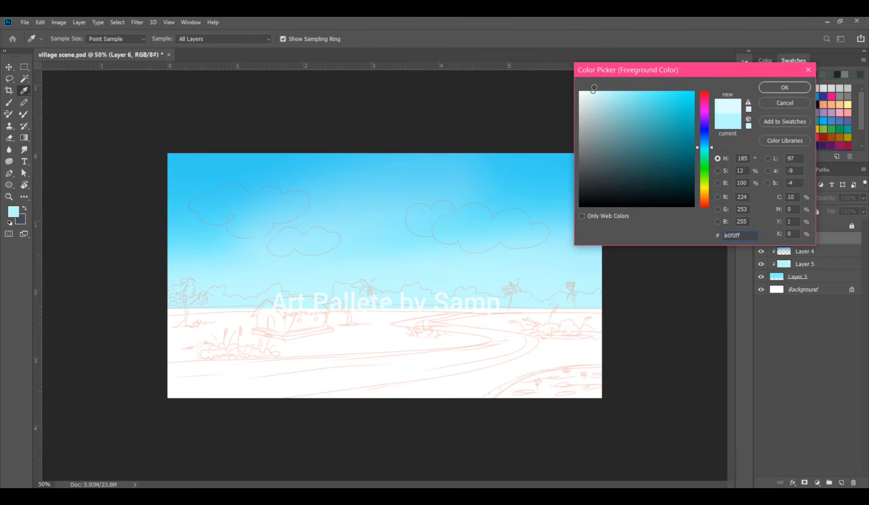
pyautogui.click(774, 91)
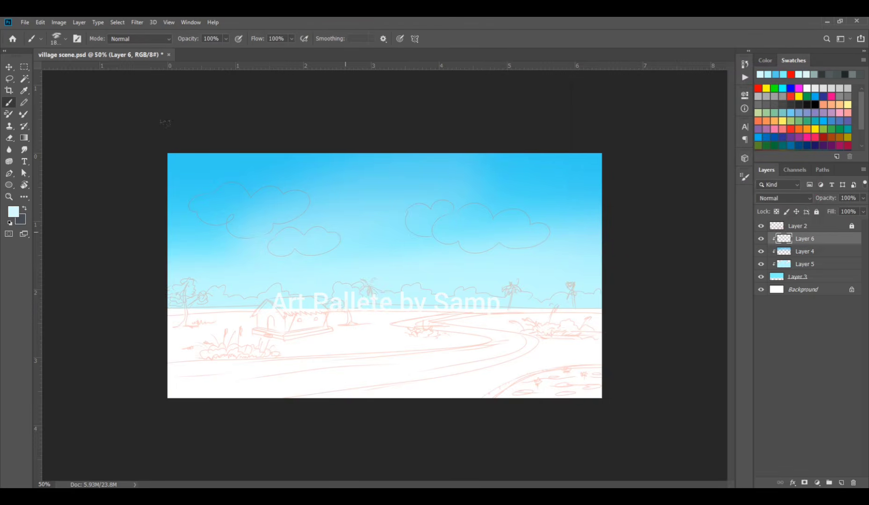
# Step: Paint textured wispy clouds across the left and middle of the upper sky on Layer 6 at 800 px
pyautogui.press('[')
pyautogui.moveTo(196, 213); pyautogui.dragTo(421, 182)
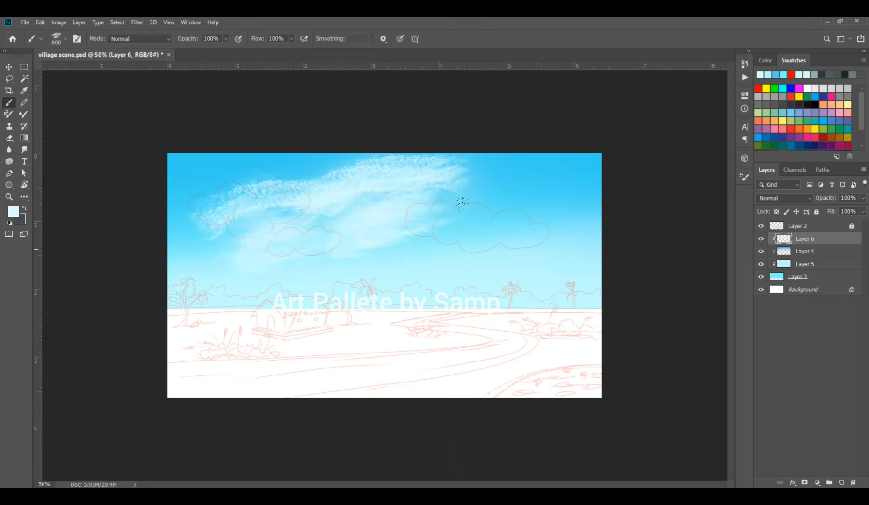
# Step: Set the brush tip to 23° angle and 53% roundness, paint diagonal cloud streaks over the right sky, and undo the last upper streak
pyautogui.click(744, 177)
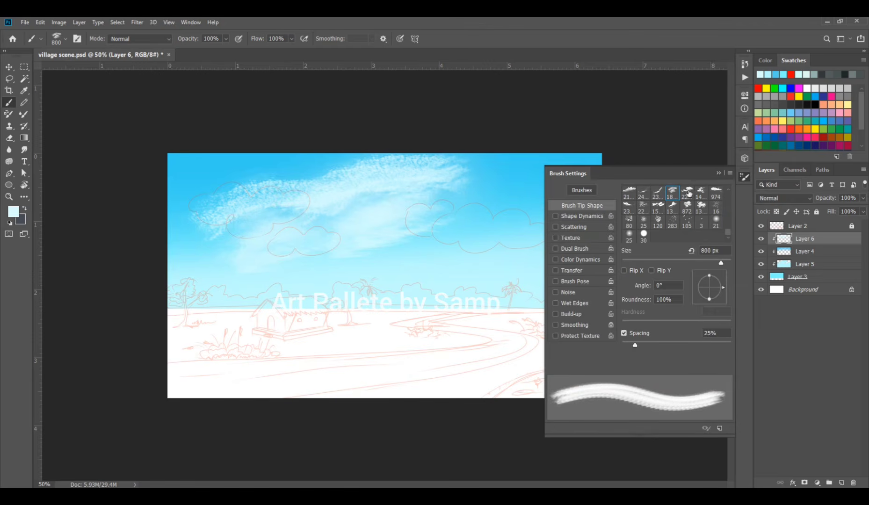
pyautogui.moveTo(709, 276); pyautogui.dragTo(724, 282)
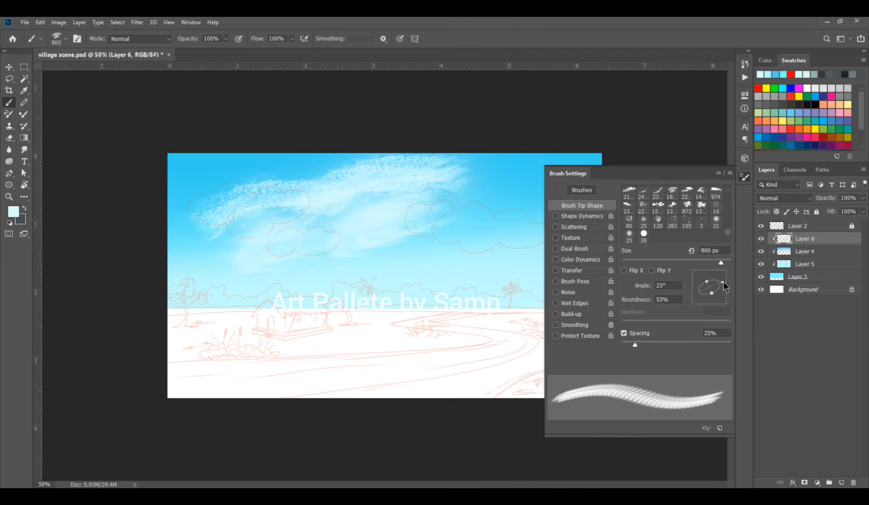
pyautogui.click(721, 174)
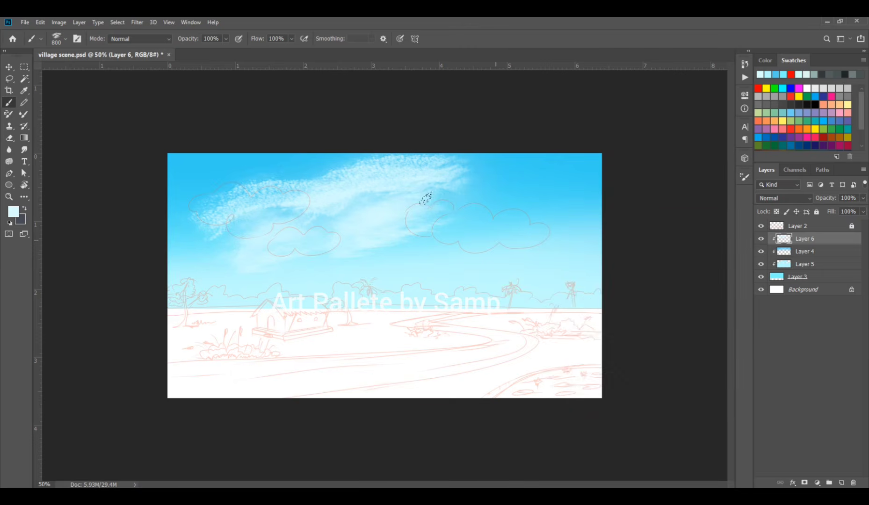
pyautogui.moveTo(477, 253); pyautogui.dragTo(583, 218)
pyautogui.moveTo(449, 220); pyautogui.dragTo(524, 177)
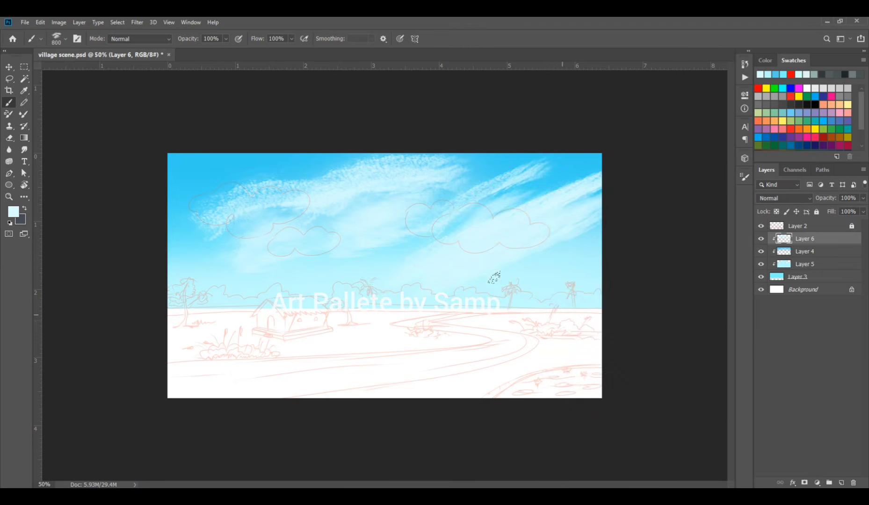
pyautogui.hotkey('ctrl', 'z')
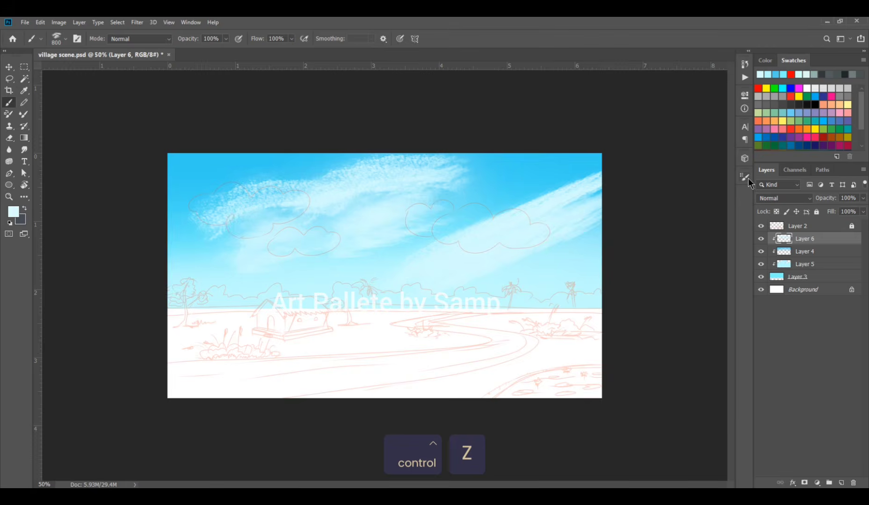
# Step: Choose the 1367 px cloud brush tip and set its spacing to 72% and angle to 3°
pyautogui.click(747, 179)
pyautogui.click(672, 212)
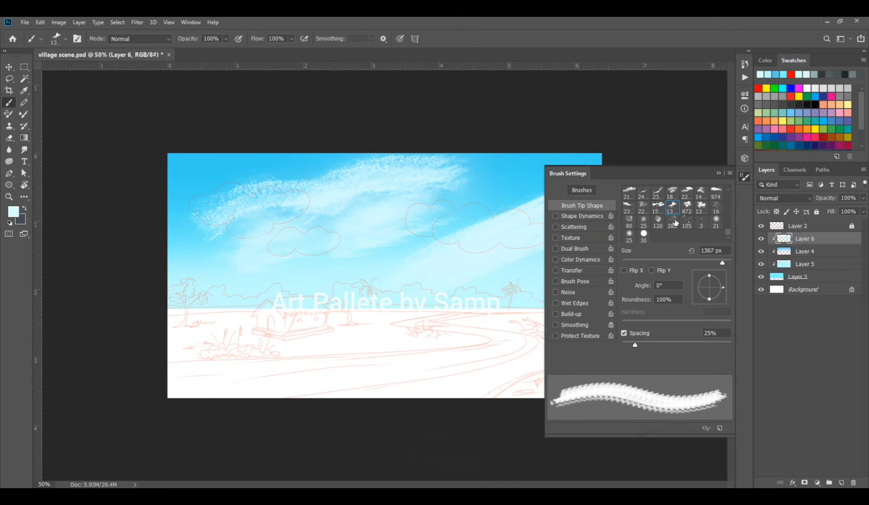
pyautogui.moveTo(644, 344)
pyautogui.mouseDown()
pyautogui.moveTo(672, 345)
pyautogui.moveTo(661, 345)
pyautogui.mouseUp()
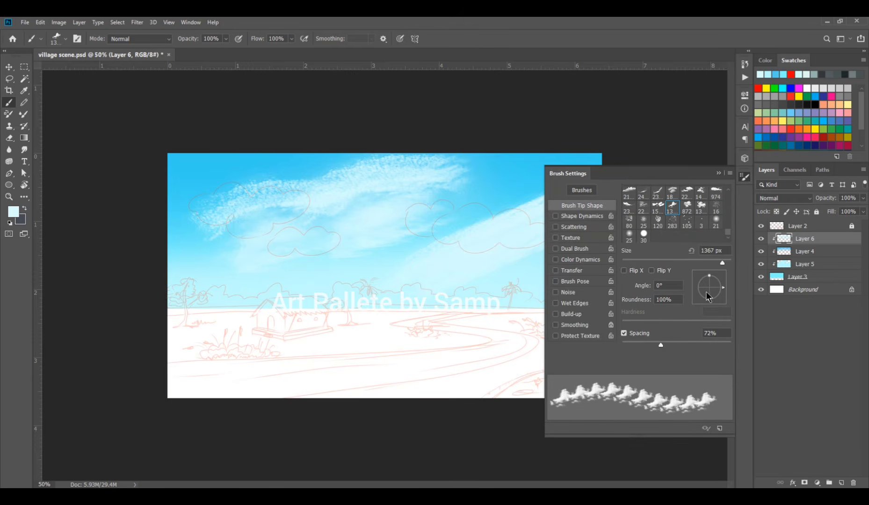
pyautogui.moveTo(724, 290); pyautogui.dragTo(725, 286)
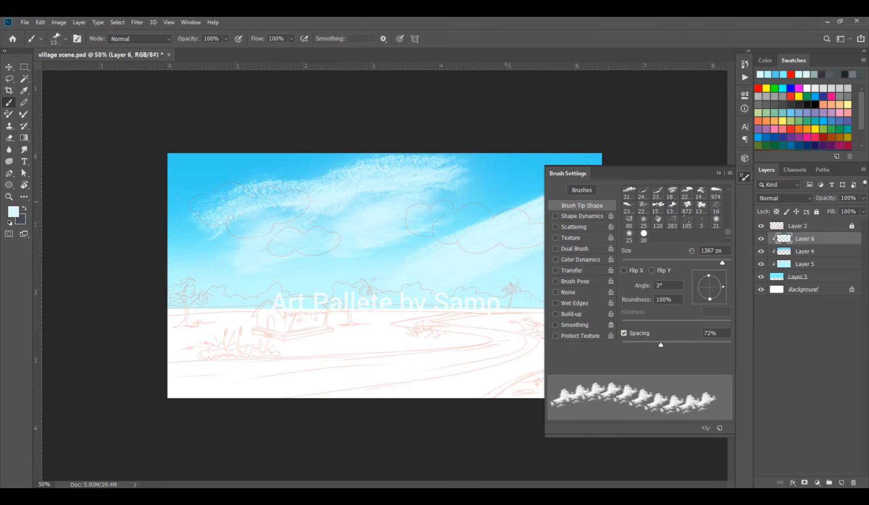
pyautogui.click(719, 173)
# Step: Reduce the cloud brush to 600 px and stamp puffy clouds over the right-centre and far-left sky, undoing the misplaced one between them
pyautogui.press('[')
pyautogui.press('[')
pyautogui.press('[')
pyautogui.press('[')
pyautogui.press('[')
pyautogui.press('[')
pyautogui.press('[')
pyautogui.press('[')
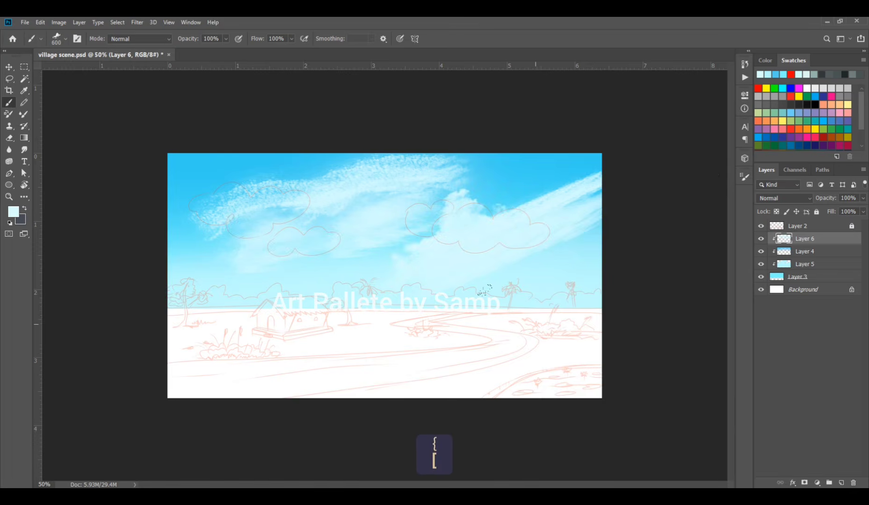
pyautogui.click(304, 181)
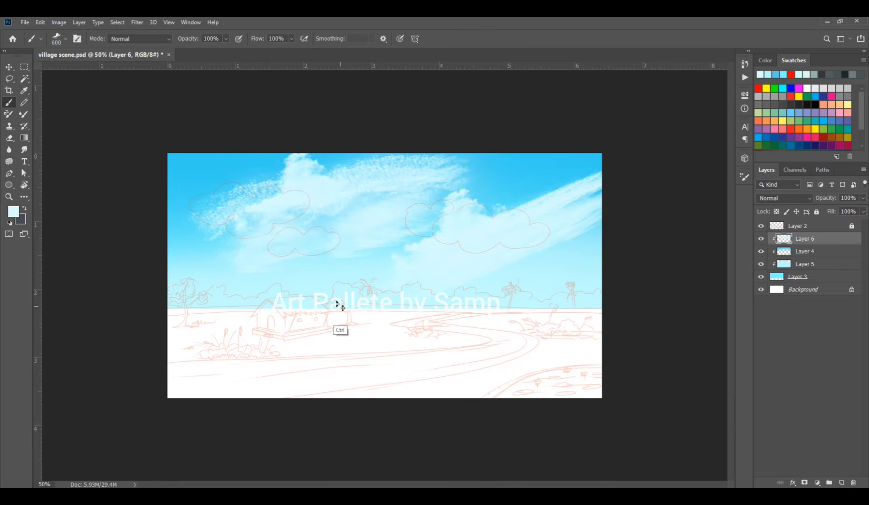
pyautogui.hotkey('ctrl', 'z')
pyautogui.click(173, 186)
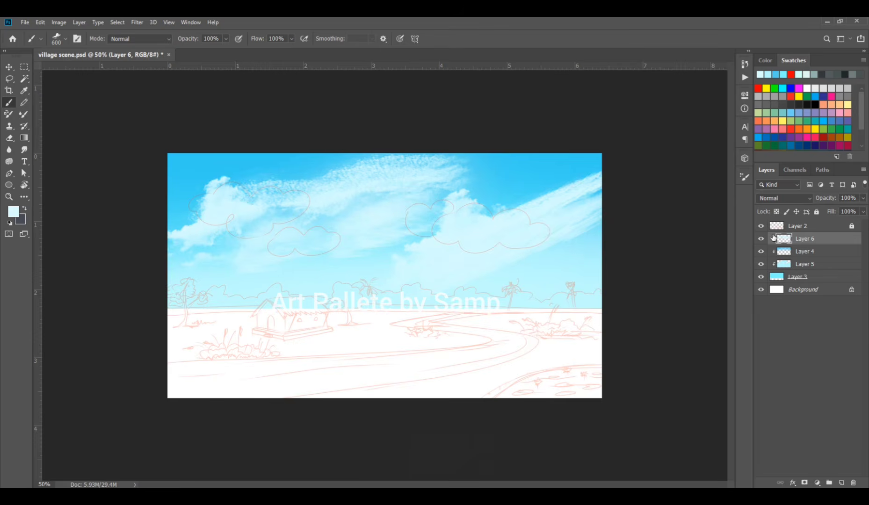
# Step: Check the sky without the sketch layer, restore it, and stamp more clouds in the middle, upper and right sky
pyautogui.click(761, 227)
pyautogui.click(762, 228)
pyautogui.click(348, 257)
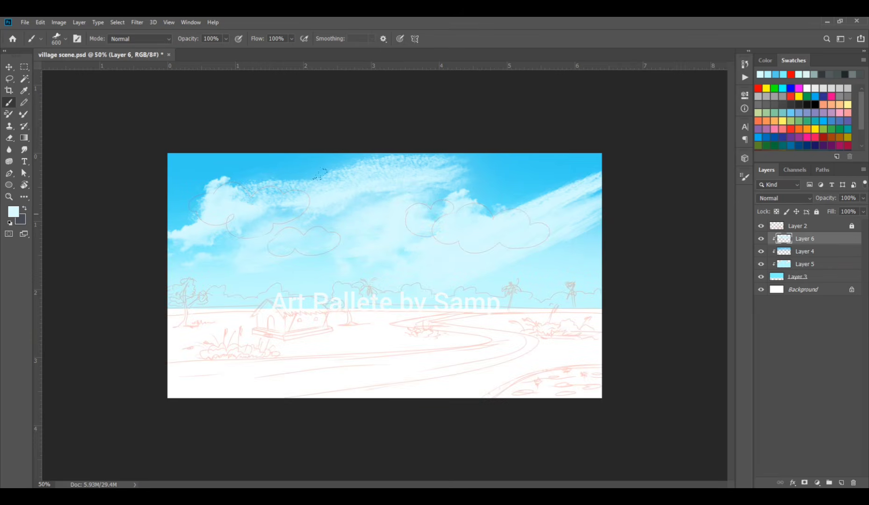
pyautogui.click(320, 174)
pyautogui.click(563, 189)
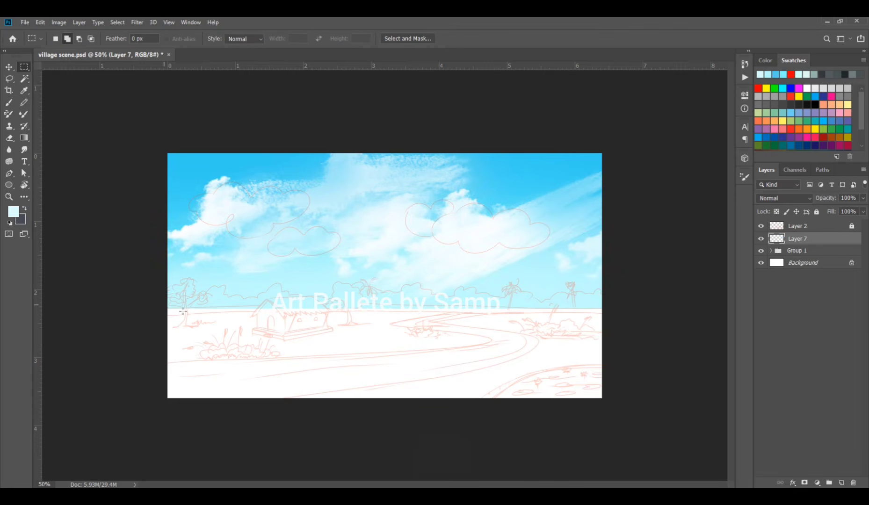
# Step: Fill the ground from the horizon to the canvas bottom on Layer 7 with pale yellow #f1e68e, deselect it, and save the document
pyautogui.moveTo(168, 305); pyautogui.dragTo(630, 433)
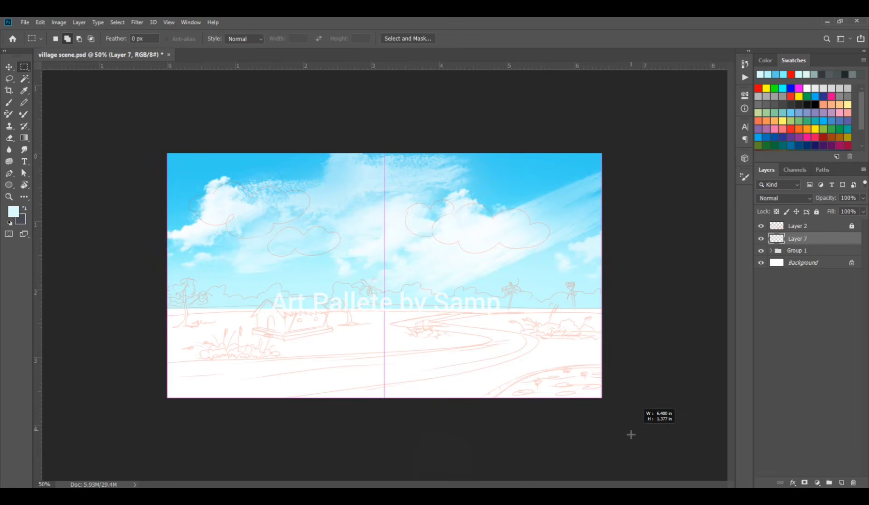
pyautogui.press('i')
pyautogui.click(14, 212)
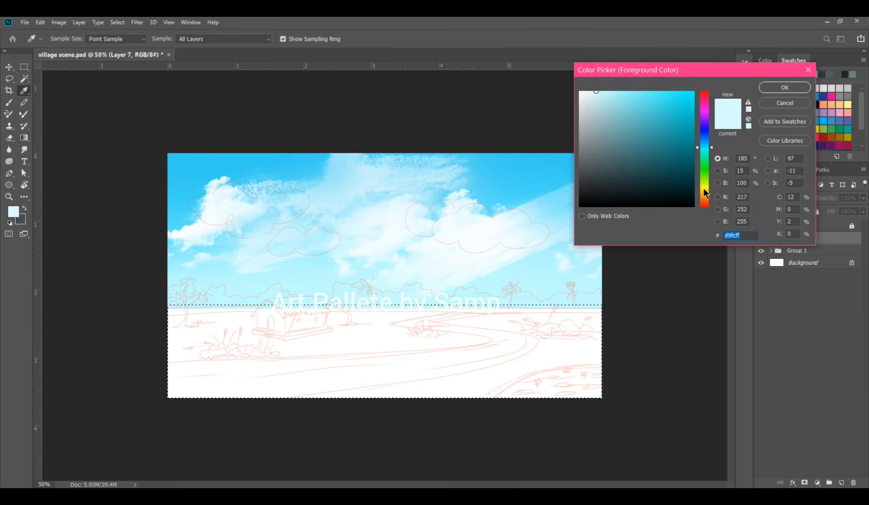
pyautogui.write('f1e68e')
pyautogui.click(783, 88)
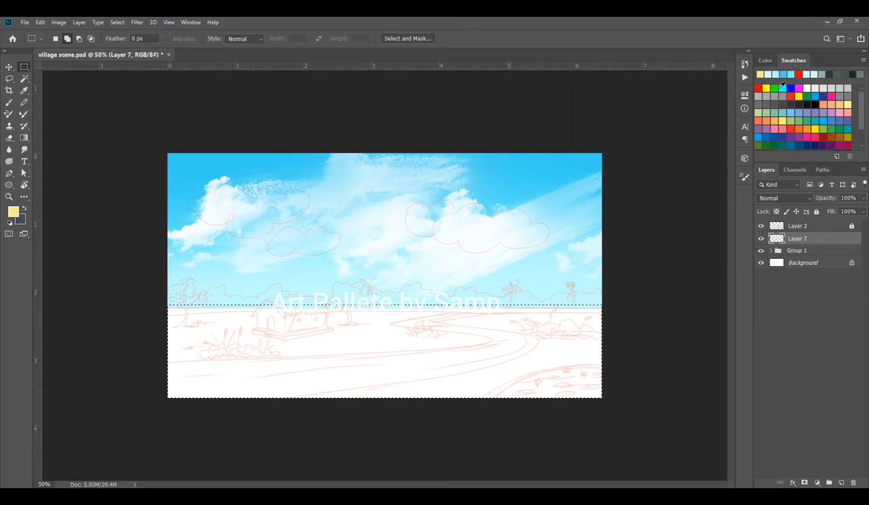
pyautogui.hotkey('alt', 'BackSpace')
pyautogui.hotkey('ctrl', 'd')
pyautogui.keyDown('ctrl'); pyautogui.click(423, 330); pyautogui.keyUp('ctrl')
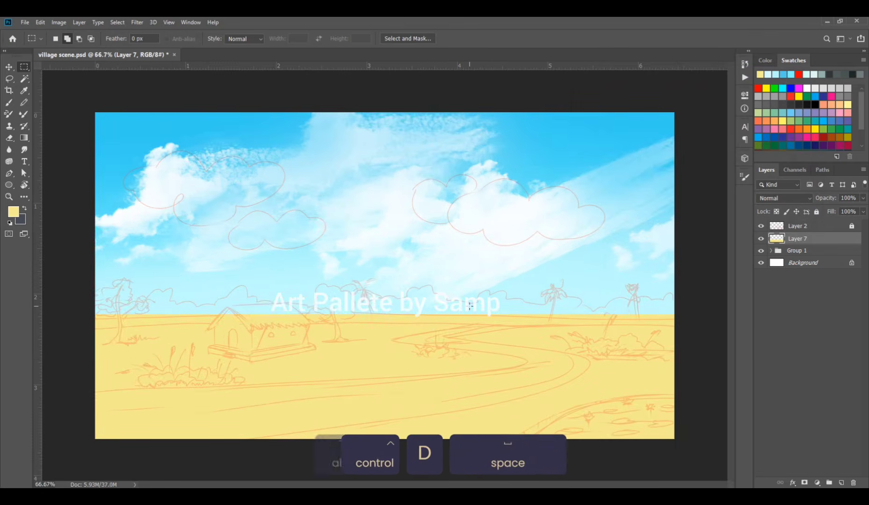
pyautogui.hotkey('ctrl', 's')
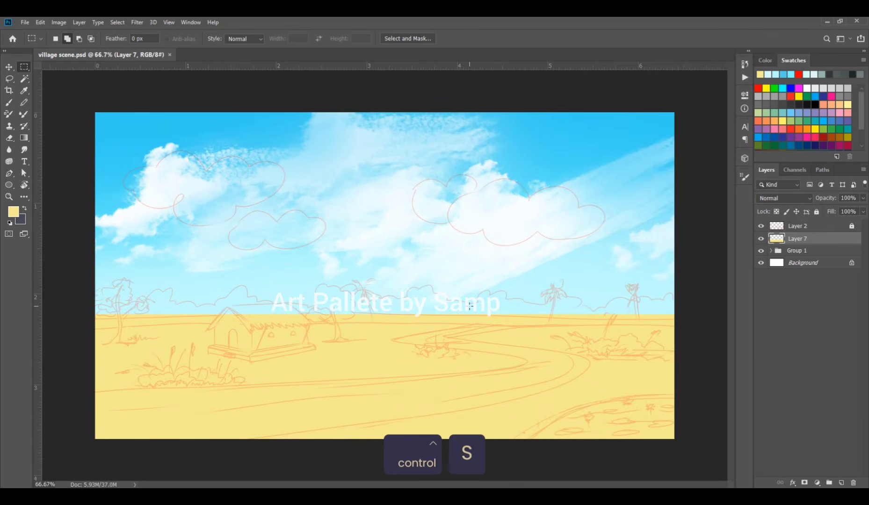
# Step: Add a new layer above the yellow ground fill and choose the soft round 21 px brush tip
pyautogui.click(842, 483)
pyautogui.press('b')
pyautogui.click(745, 177)
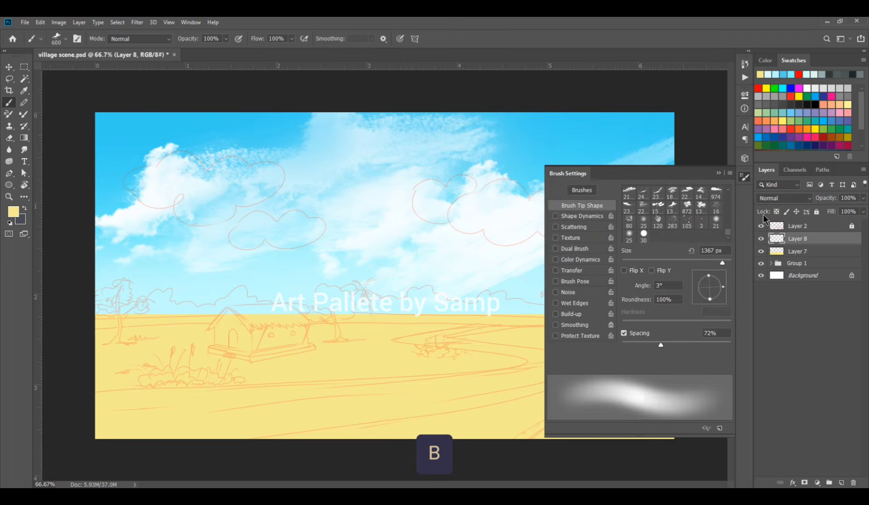
pyautogui.click(729, 232)
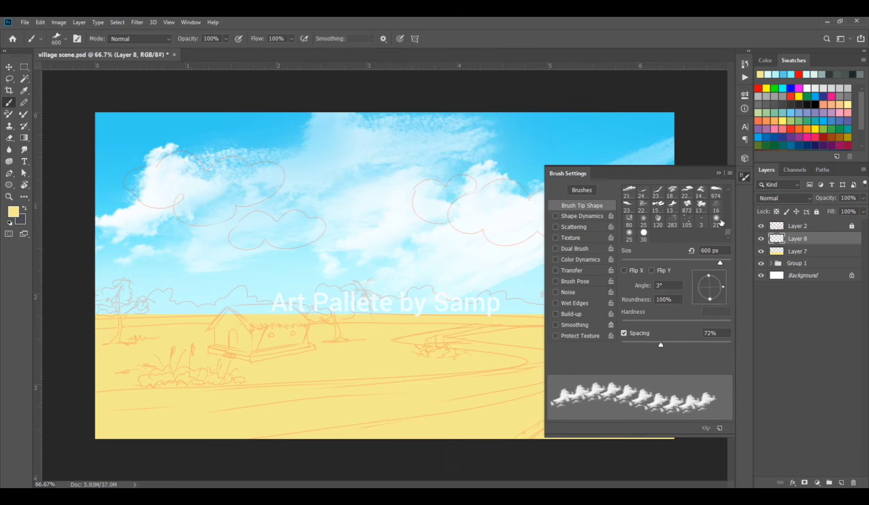
pyautogui.click(717, 222)
pyautogui.click(745, 177)
# Step: Set the foreground colour to darker yellow #dfd15e
pyautogui.click(13, 211)
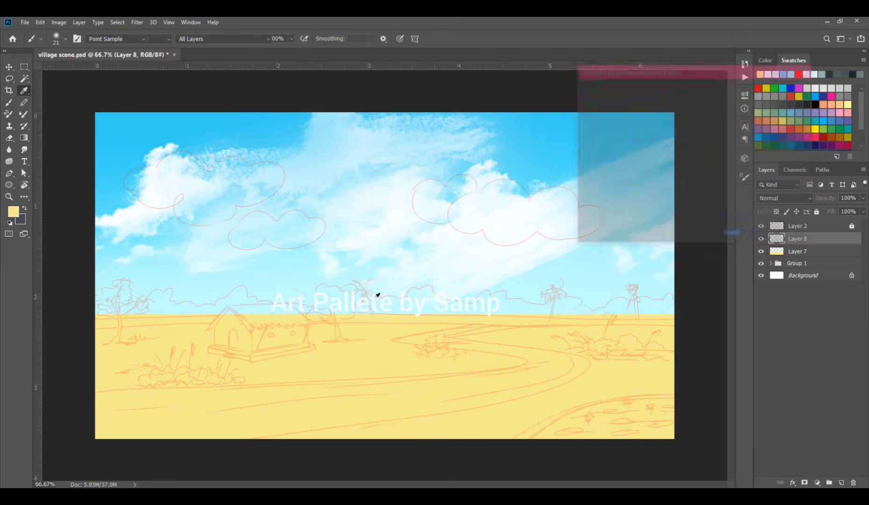
pyautogui.click(648, 106)
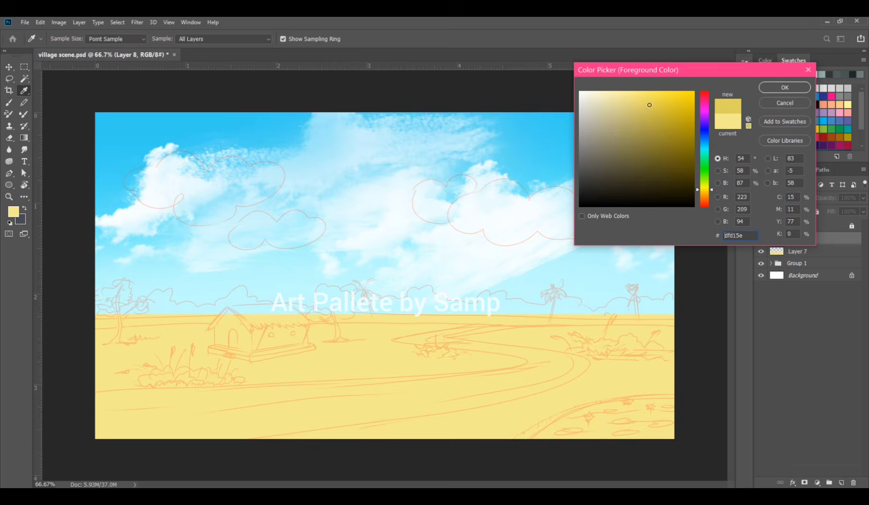
pyautogui.click(784, 88)
# Step: Enlarge the soft brush to 175 px and flatten its round tip into a narrow horizontal ellipse
pyautogui.hotkey('ctrl', '-')
pyautogui.press(']')
pyautogui.press(']')
pyautogui.press(']')
pyautogui.press(']')
pyautogui.press(']')
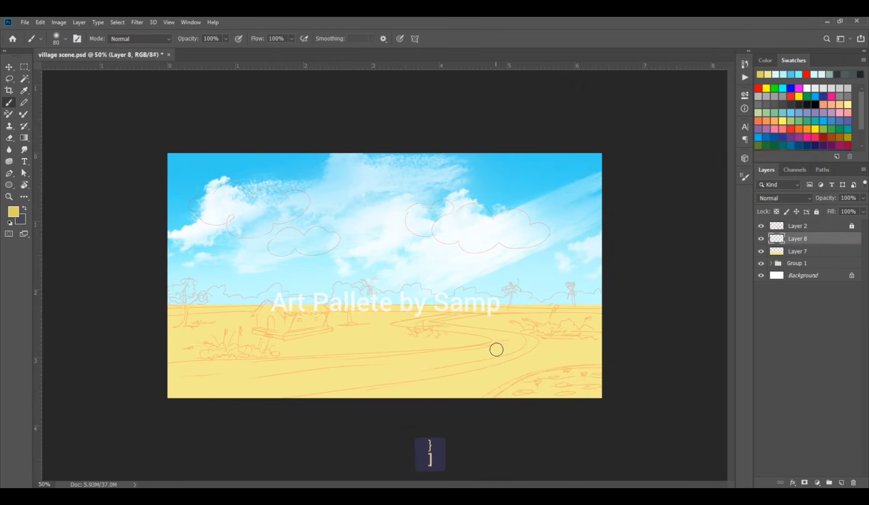
pyautogui.click(745, 177)
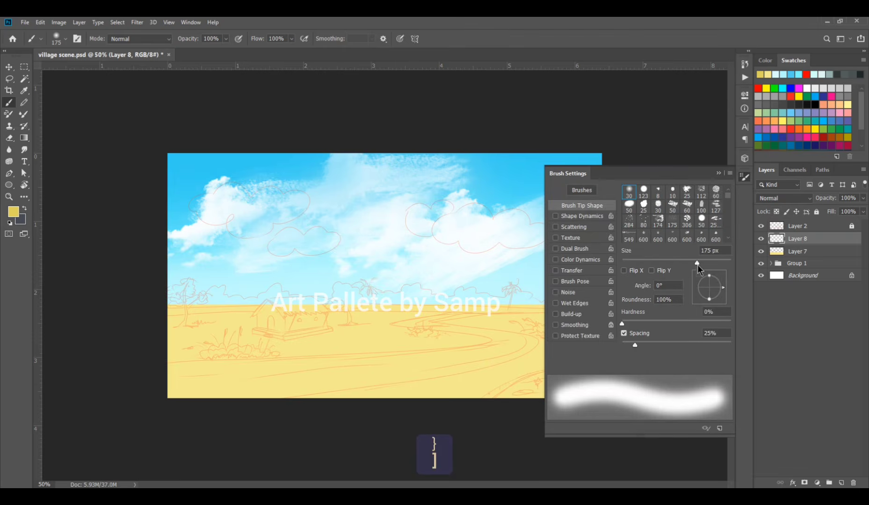
pyautogui.moveTo(712, 281)
pyautogui.mouseDown()
pyautogui.moveTo(709, 294)
pyautogui.moveTo(723, 288)
pyautogui.moveTo(706, 284)
pyautogui.moveTo(725, 287)
pyautogui.mouseUp()
pyautogui.click(719, 174)
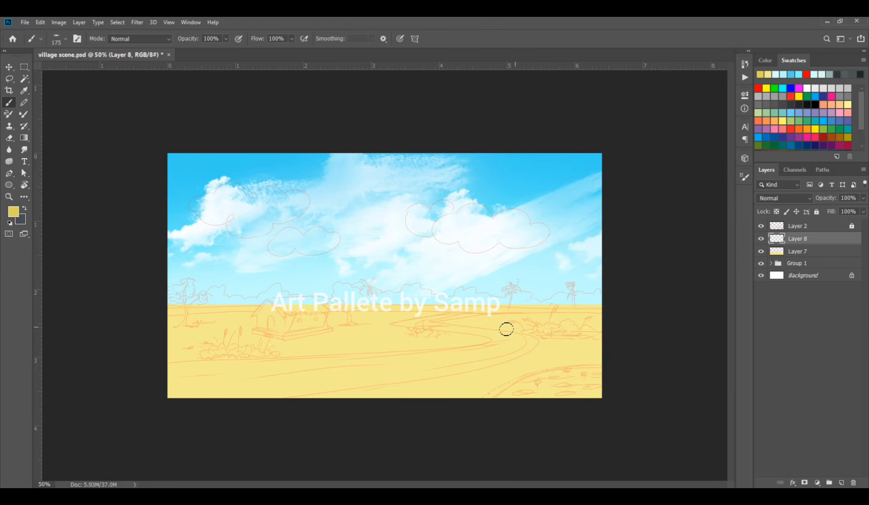
# Step: Paint flat darker-yellow shading patches across the ground on Layer 8, using the flattened brush at 200 and 125 px
pyautogui.press('[')
pyautogui.press('[')
pyautogui.moveTo(342, 346); pyautogui.dragTo(489, 347)
pyautogui.moveTo(243, 350); pyautogui.dragTo(304, 350)
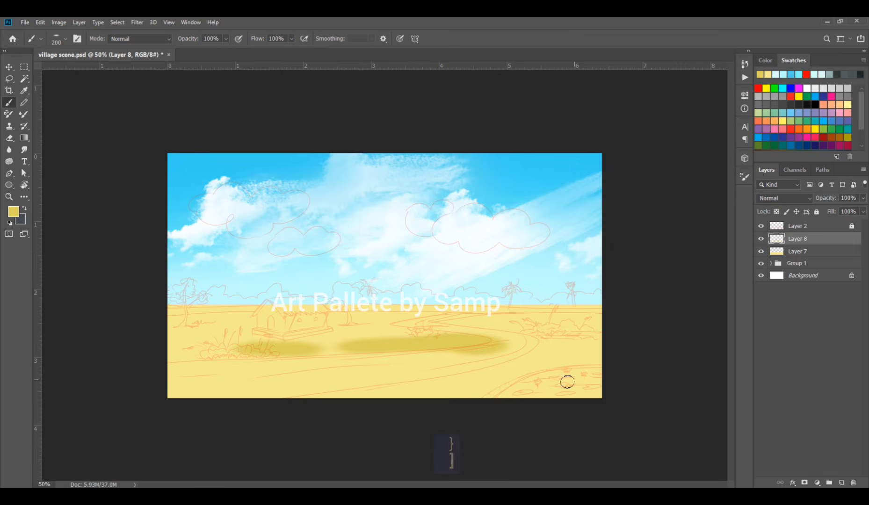
pyautogui.press('[')
pyautogui.moveTo(528, 368)
pyautogui.mouseDown()
pyautogui.moveTo(545, 364)
pyautogui.moveTo(255, 388)
pyautogui.mouseUp()
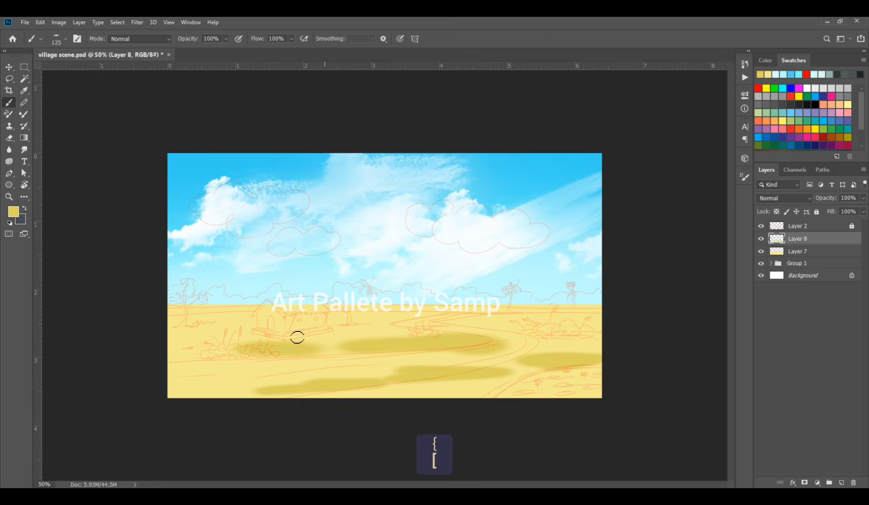
pyautogui.moveTo(262, 334)
pyautogui.mouseDown()
pyautogui.moveTo(155, 340)
pyautogui.moveTo(569, 344)
pyautogui.moveTo(489, 326)
pyautogui.moveTo(517, 328)
pyautogui.mouseUp()
pyautogui.moveTo(215, 359)
pyautogui.mouseDown()
pyautogui.moveTo(167, 370)
pyautogui.moveTo(197, 364)
pyautogui.mouseUp()
pyautogui.moveTo(505, 394); pyautogui.dragTo(405, 391)
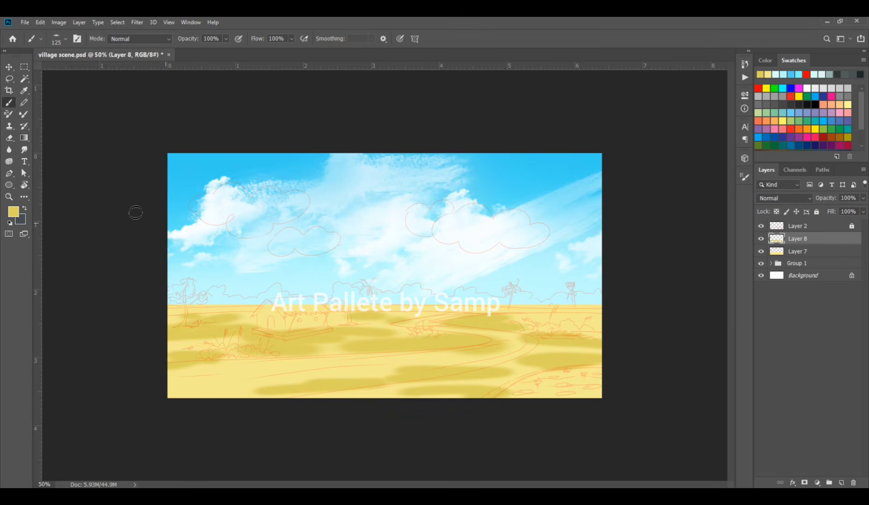
# Step: Flatten the soft 500 px eraser tip and fade the shading patches near the horizon and around the house
pyautogui.click(9, 137)
pyautogui.click(745, 177)
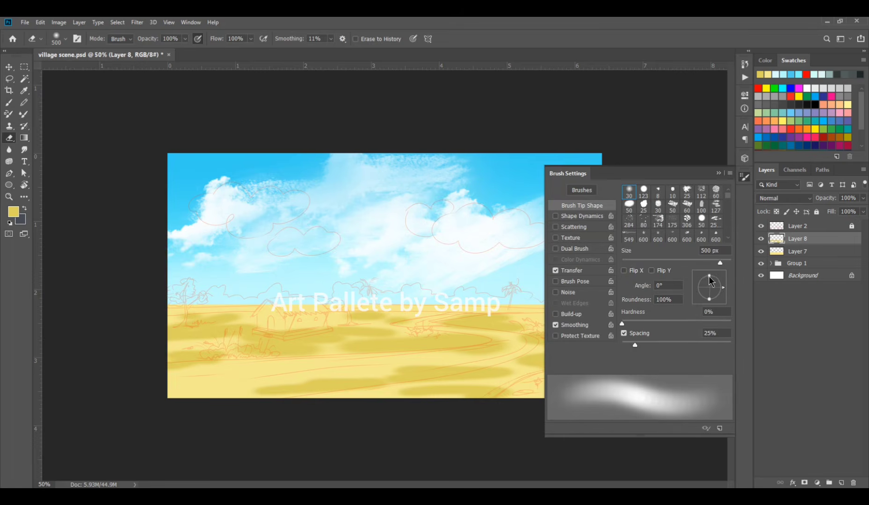
pyautogui.moveTo(710, 281); pyautogui.dragTo(709, 288)
pyautogui.click(720, 173)
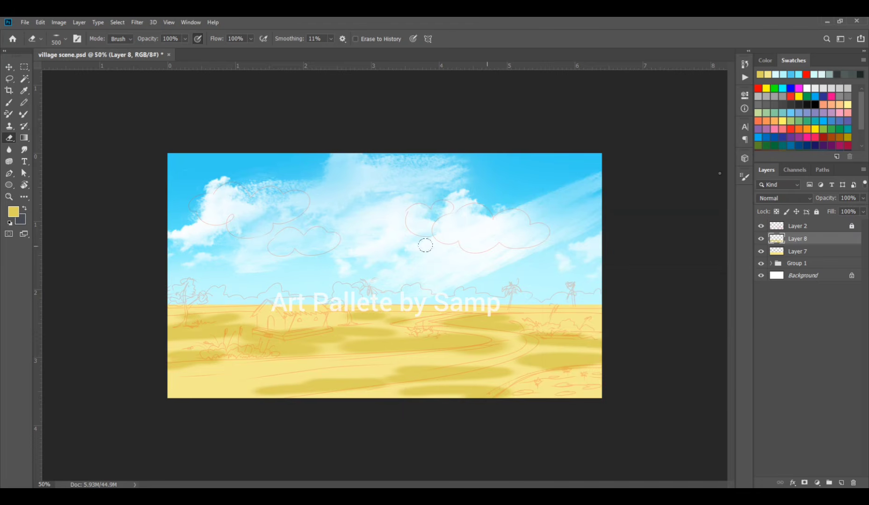
pyautogui.moveTo(213, 305); pyautogui.dragTo(268, 321)
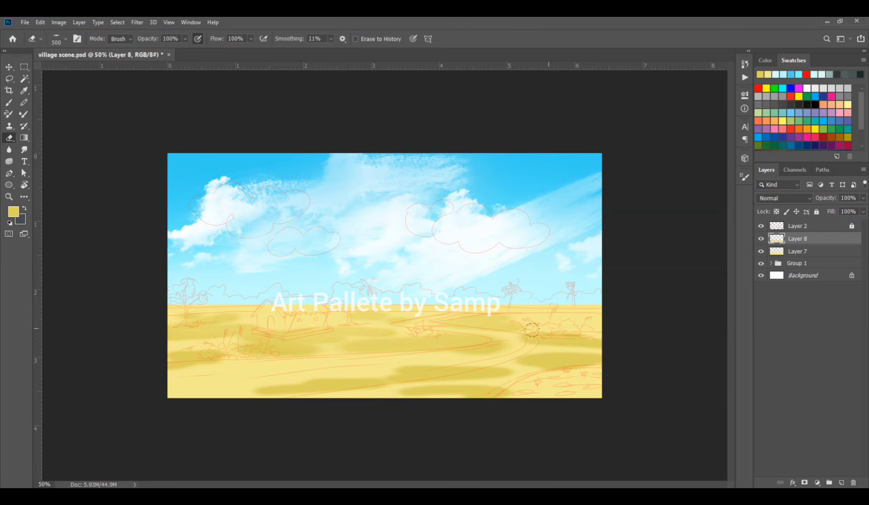
# Step: Set the ground shading on Layer 8 to Multiply blending and add a new layer above it
pyautogui.click(786, 200)
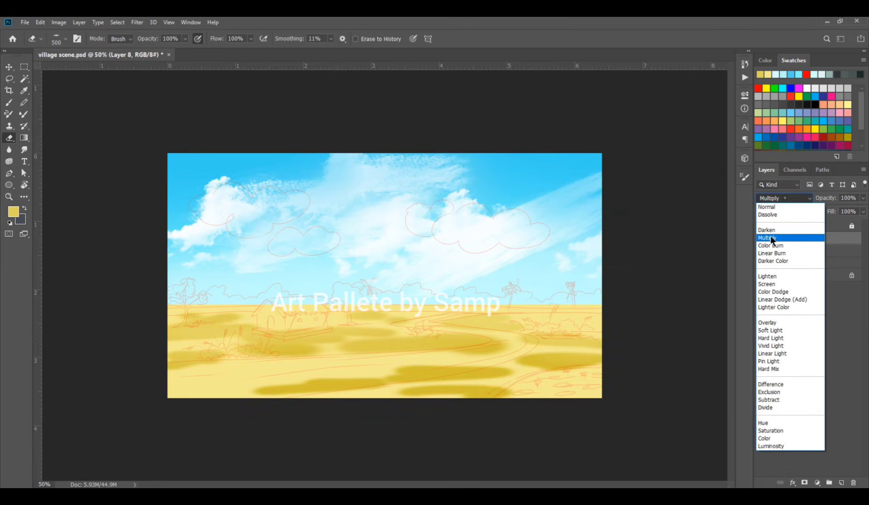
pyautogui.click(773, 237)
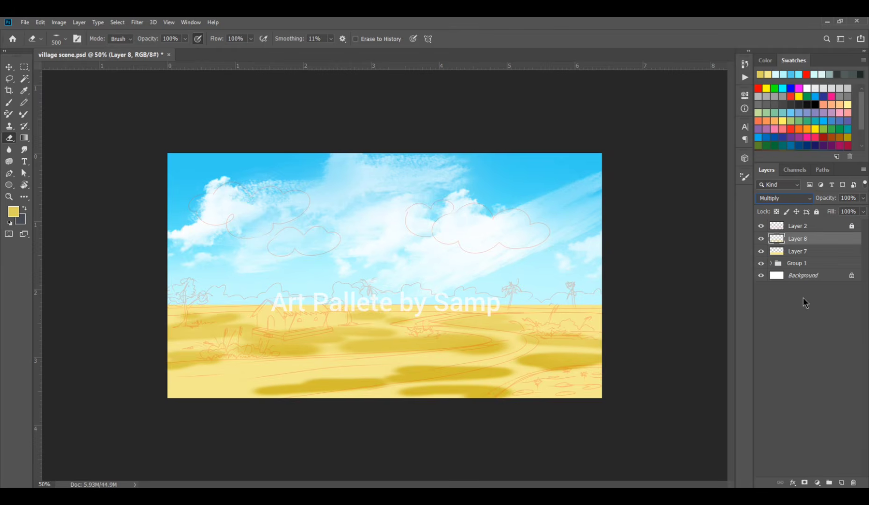
pyautogui.click(840, 483)
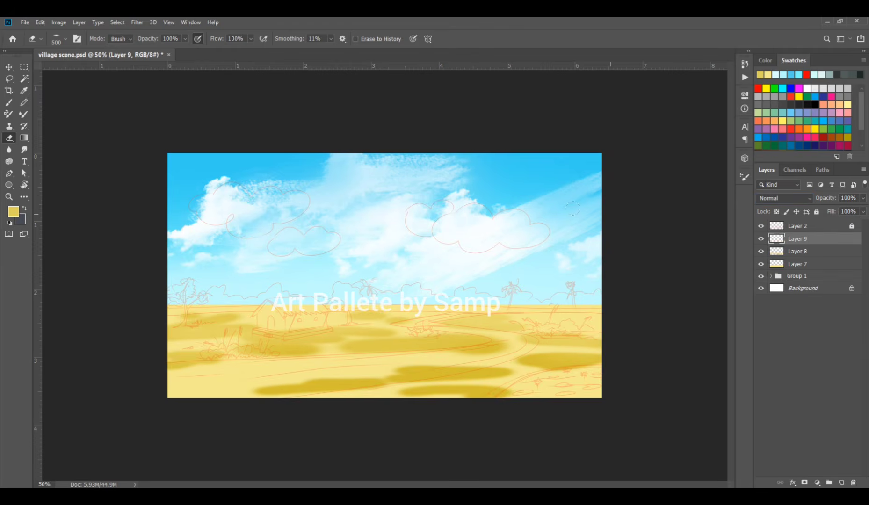
# Step: Clip Layer 8 and Layer 9 to the ground base on Layer 7
pyautogui.click(809, 253)
pyautogui.hotkey('ctrl', 'alt', 'g')
pyautogui.click(808, 240)
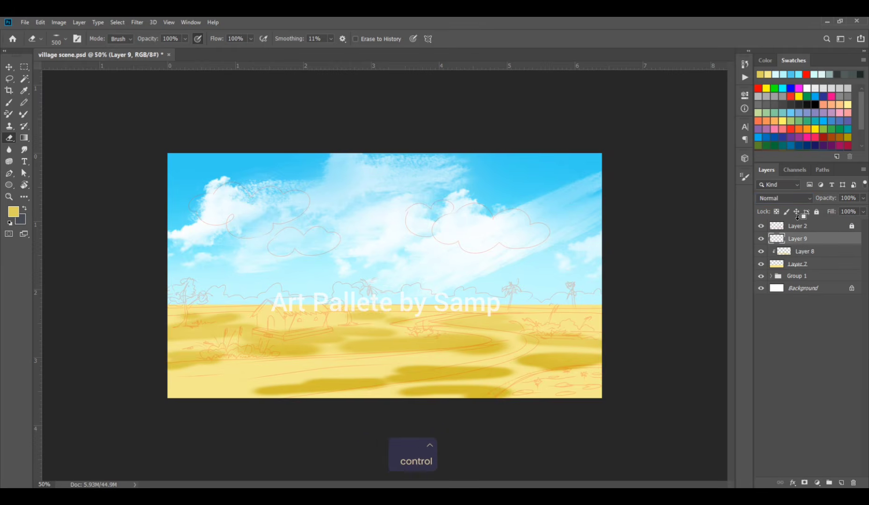
pyautogui.hotkey('ctrl', 'alt', 'g')
# Step: Choose a pale yellow sampled from the ground and paint flat highlight patches across the ground on Layer 9 at 125 px
pyautogui.press('b')
pyautogui.click(13, 211)
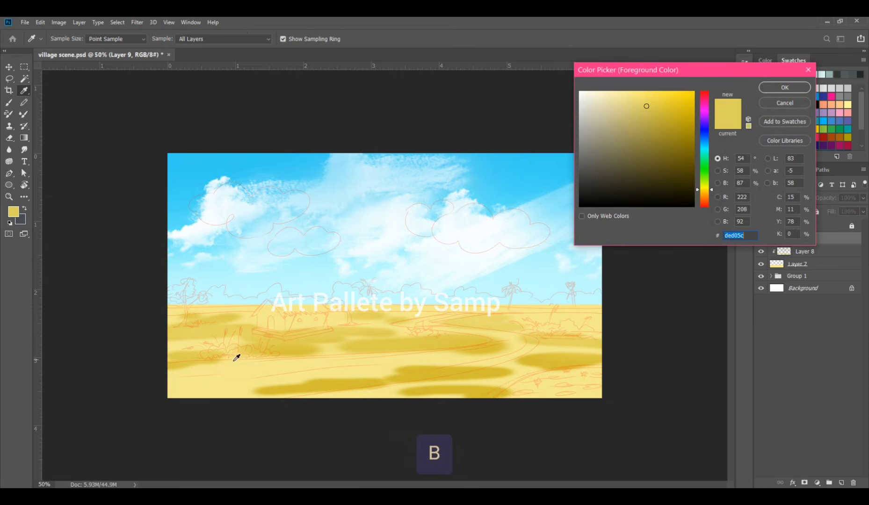
pyautogui.click(228, 387)
pyautogui.moveTo(624, 95); pyautogui.dragTo(614, 86)
pyautogui.click(796, 90)
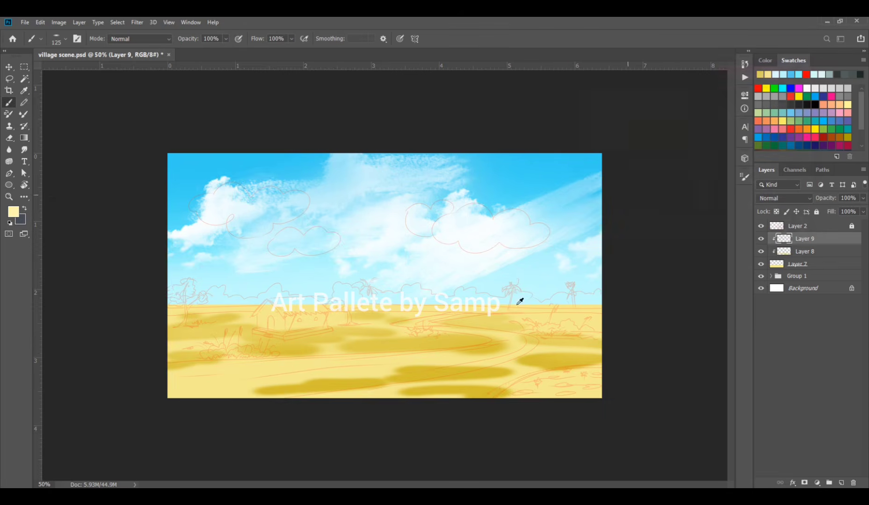
pyautogui.moveTo(290, 353)
pyautogui.mouseDown()
pyautogui.moveTo(374, 348)
pyautogui.moveTo(334, 329)
pyautogui.moveTo(365, 326)
pyautogui.mouseUp()
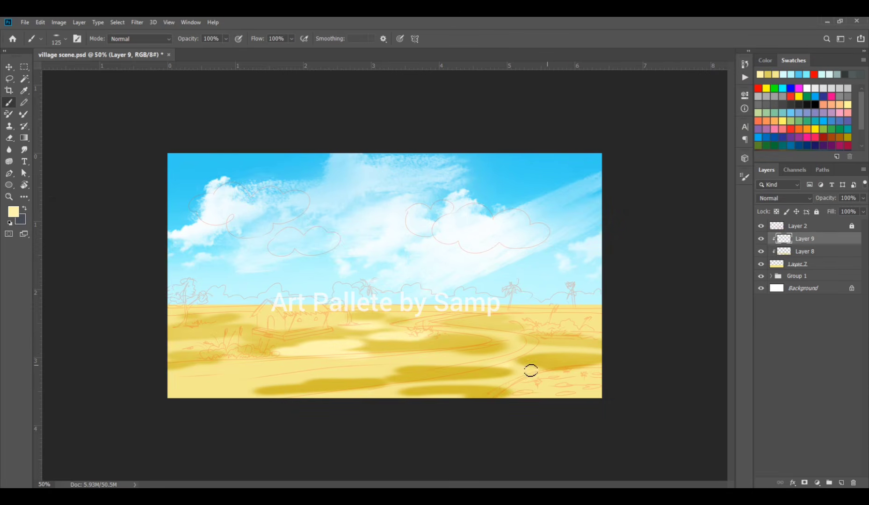
pyautogui.moveTo(531, 371)
pyautogui.mouseDown()
pyautogui.moveTo(579, 345)
pyautogui.moveTo(576, 325)
pyautogui.moveTo(422, 321)
pyautogui.moveTo(484, 311)
pyautogui.moveTo(261, 300)
pyautogui.moveTo(245, 316)
pyautogui.moveTo(154, 335)
pyautogui.moveTo(205, 347)
pyautogui.mouseUp()
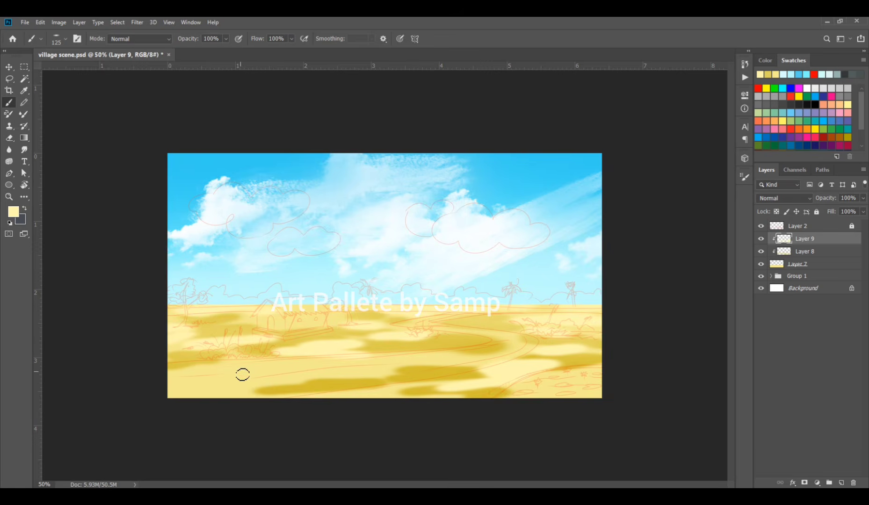
pyautogui.moveTo(243, 375)
pyautogui.mouseDown()
pyautogui.moveTo(161, 394)
pyautogui.moveTo(401, 343)
pyautogui.moveTo(609, 351)
pyautogui.moveTo(437, 328)
pyautogui.moveTo(645, 330)
pyautogui.mouseUp()
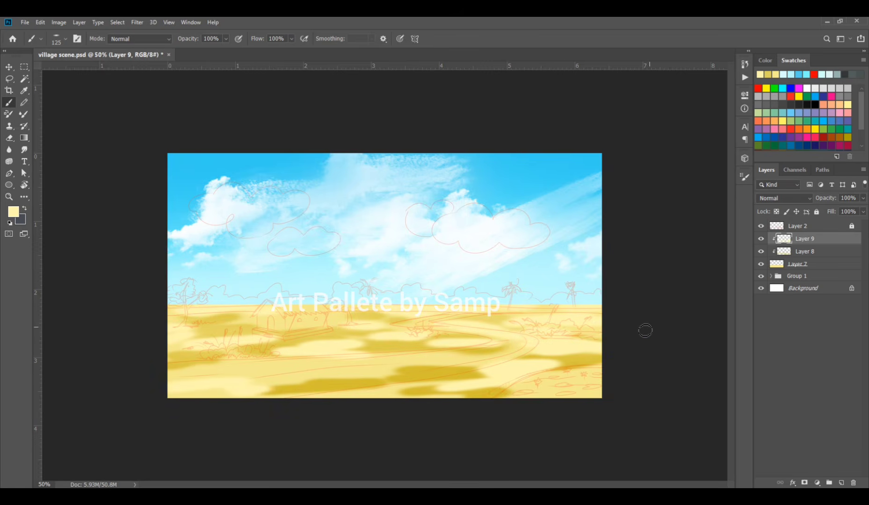
# Step: Soften the edges of the pale yellow highlight patches on Layer 9 with the soft 500 px eraser
pyautogui.press('e')
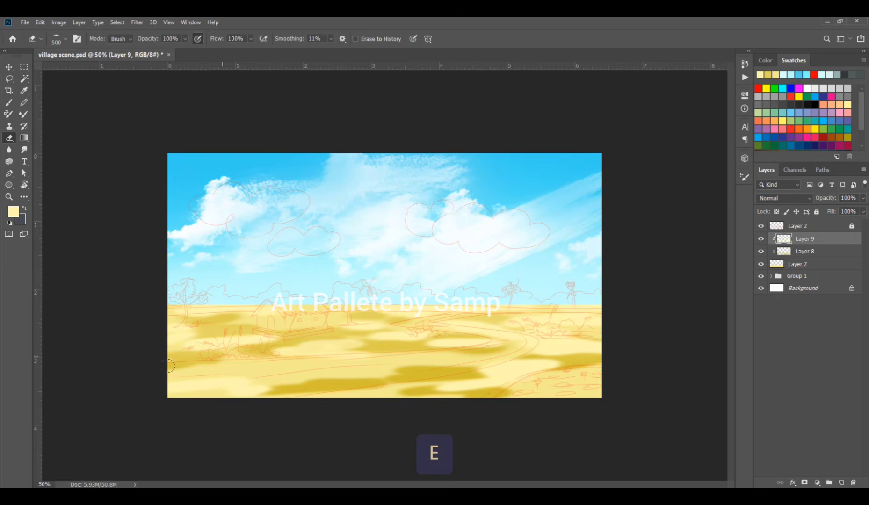
pyautogui.moveTo(477, 372); pyautogui.dragTo(557, 365)
pyautogui.moveTo(417, 338); pyautogui.dragTo(382, 337)
pyautogui.moveTo(525, 337); pyautogui.dragTo(442, 343)
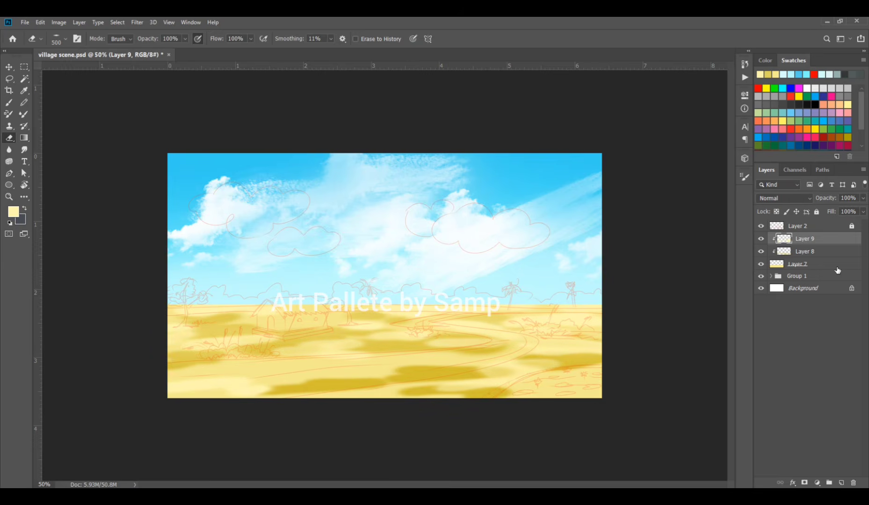
# Step: Set the highlights on Layer 9 to Overlay blending and add a new layer above it
pyautogui.click(795, 202)
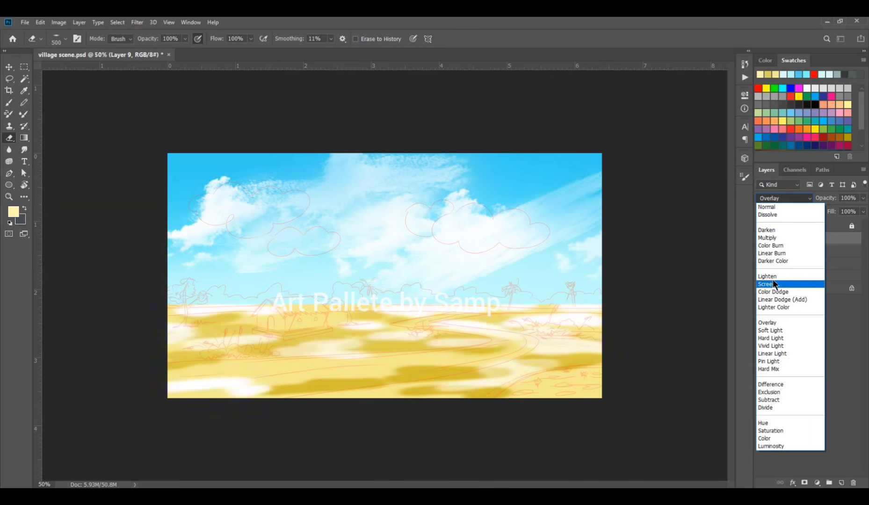
pyautogui.click(773, 324)
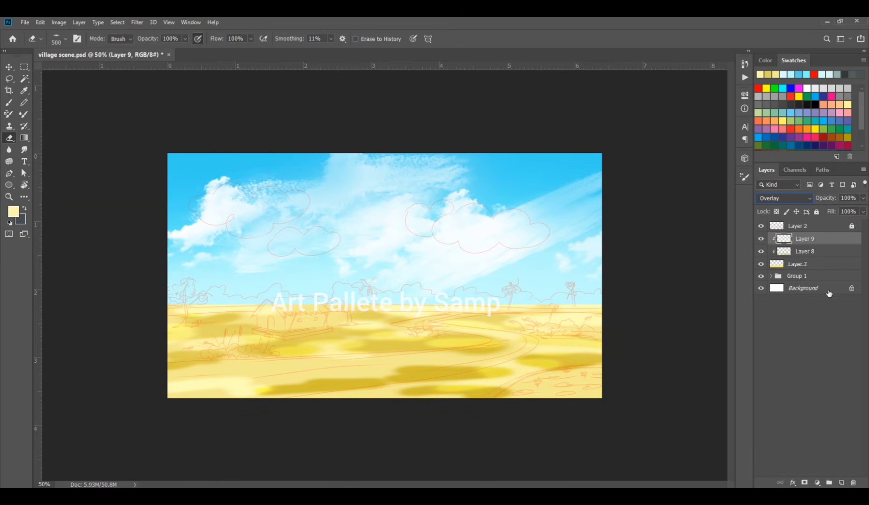
pyautogui.click(841, 483)
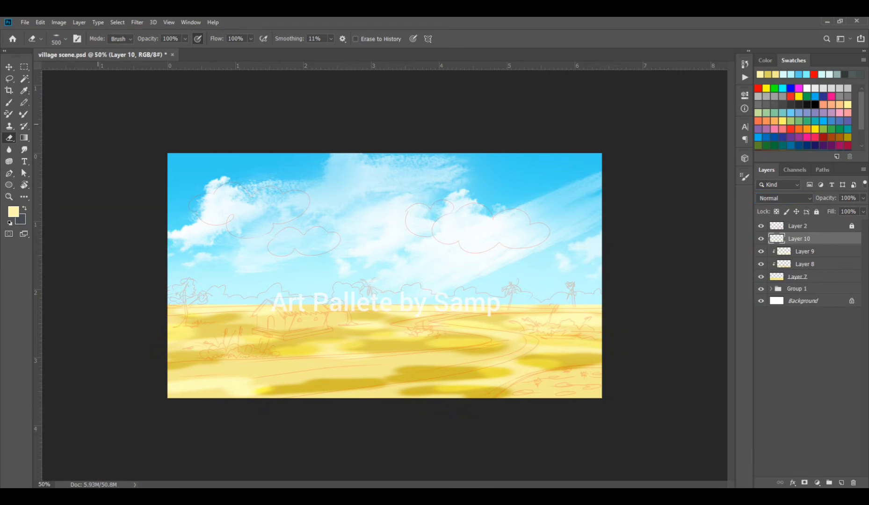
# Step: Ready the 125 px brush with a light green foreground colour
pyautogui.click(8, 104)
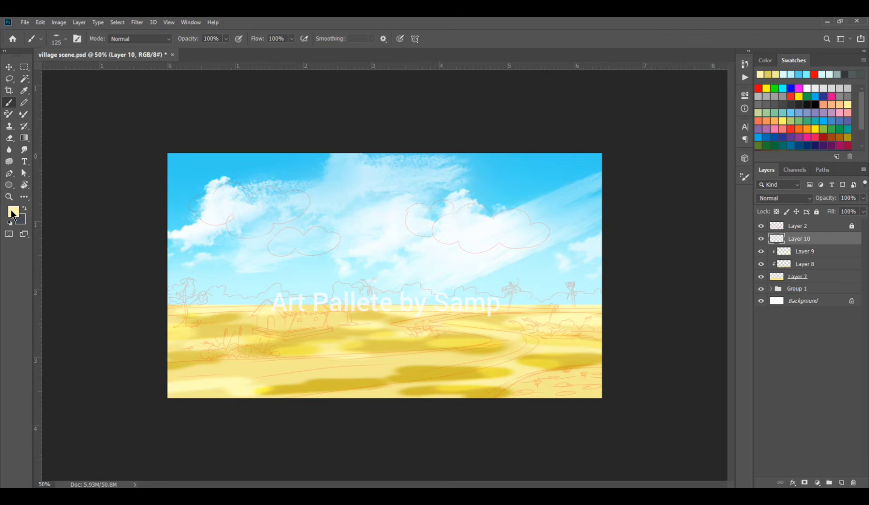
pyautogui.click(13, 214)
pyautogui.click(704, 174)
pyautogui.click(629, 100)
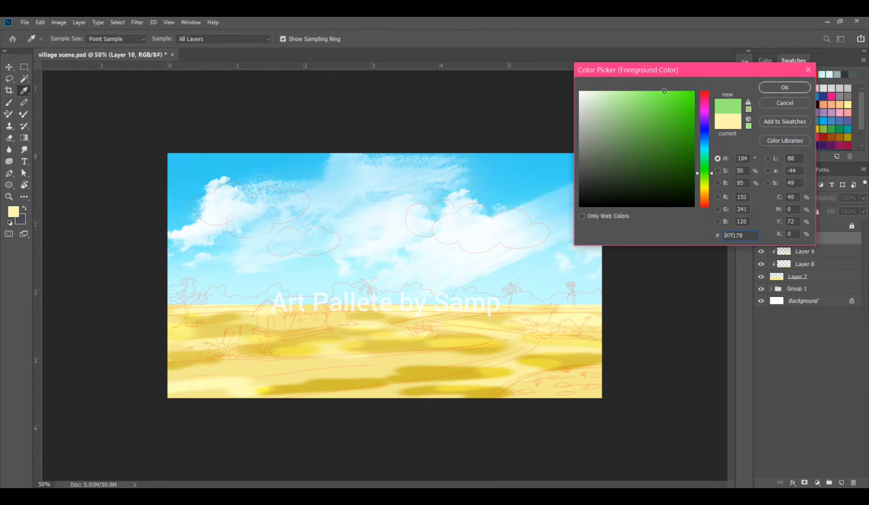
pyautogui.click(770, 90)
# Step: Paint flat light-green grass patches across the ground on Layer 10, from the horizon to the foreground
pyautogui.moveTo(562, 350)
pyautogui.mouseDown()
pyautogui.moveTo(609, 339)
pyautogui.moveTo(602, 329)
pyautogui.moveTo(492, 320)
pyautogui.moveTo(539, 334)
pyautogui.mouseUp()
pyautogui.moveTo(322, 350); pyautogui.dragTo(393, 340)
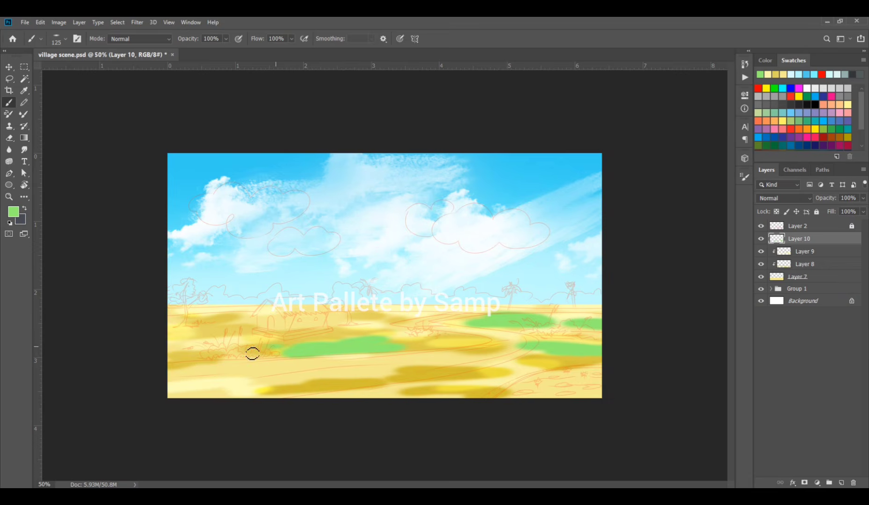
pyautogui.moveTo(253, 354)
pyautogui.mouseDown()
pyautogui.moveTo(237, 337)
pyautogui.moveTo(170, 336)
pyautogui.mouseUp()
pyautogui.moveTo(416, 337); pyautogui.dragTo(170, 321)
pyautogui.moveTo(465, 381)
pyautogui.mouseDown()
pyautogui.moveTo(397, 390)
pyautogui.moveTo(475, 387)
pyautogui.moveTo(366, 396)
pyautogui.mouseUp()
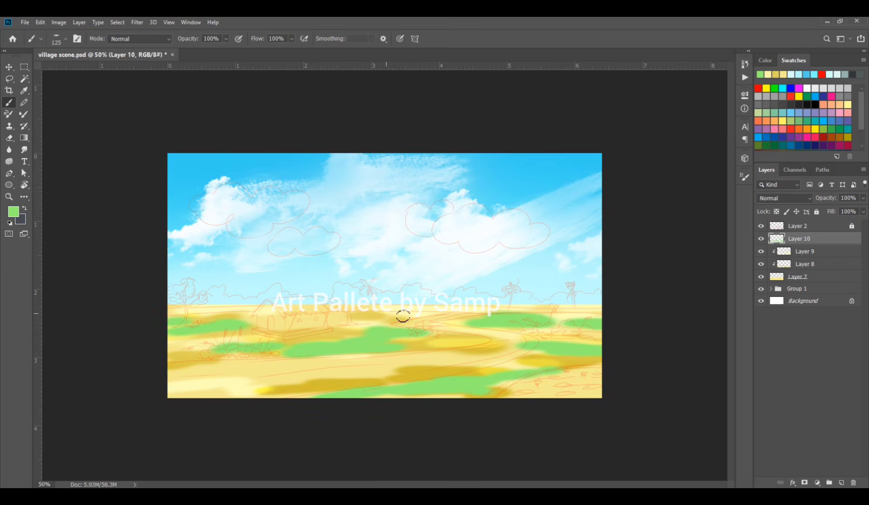
pyautogui.moveTo(403, 317); pyautogui.dragTo(336, 320)
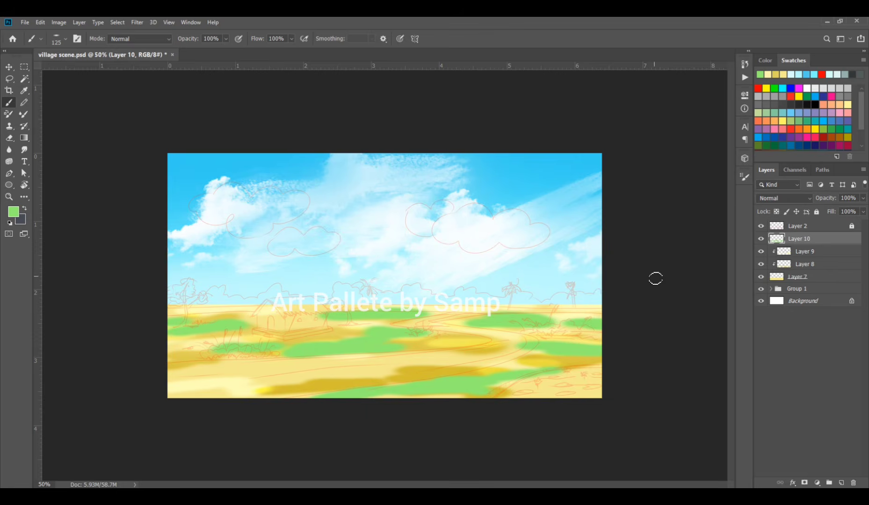
# Step: Fade the edges of the green grass patches on Layer 10 with the soft eraser at 500 and 200 px
pyautogui.click(761, 226)
pyautogui.click(761, 227)
pyautogui.click(9, 138)
pyautogui.moveTo(393, 323); pyautogui.dragTo(334, 308)
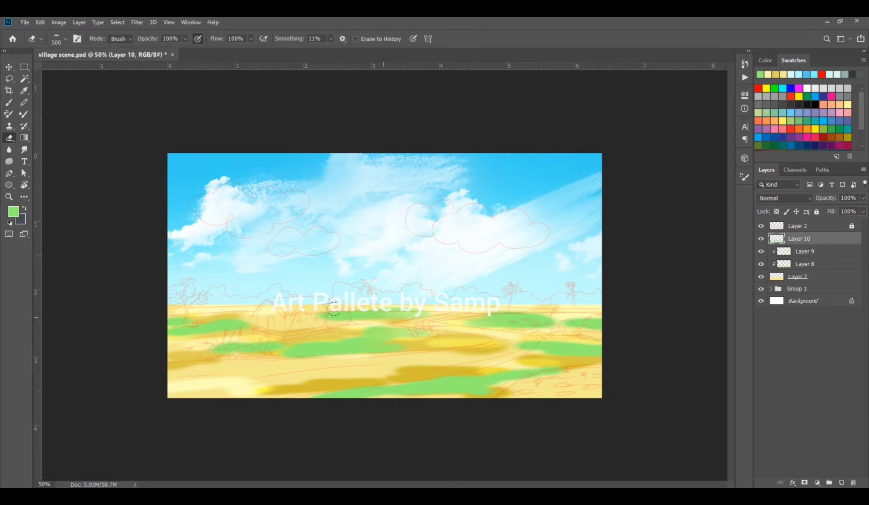
pyautogui.press('[')
pyautogui.press('[')
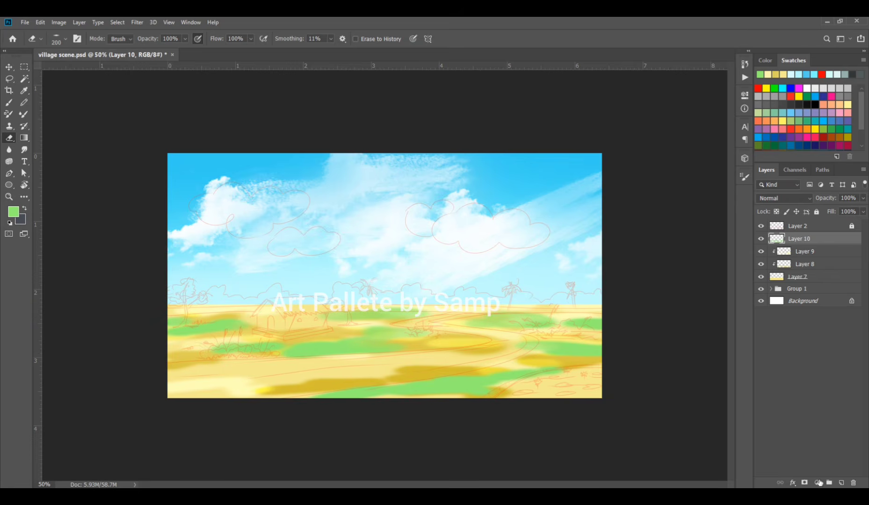
# Step: Add a new layer clipped to Layer 10 and brush a brighter green over the grass patches
pyautogui.click(841, 482)
pyautogui.hotkey('ctrl', 'alt', 'g')
pyautogui.press('b')
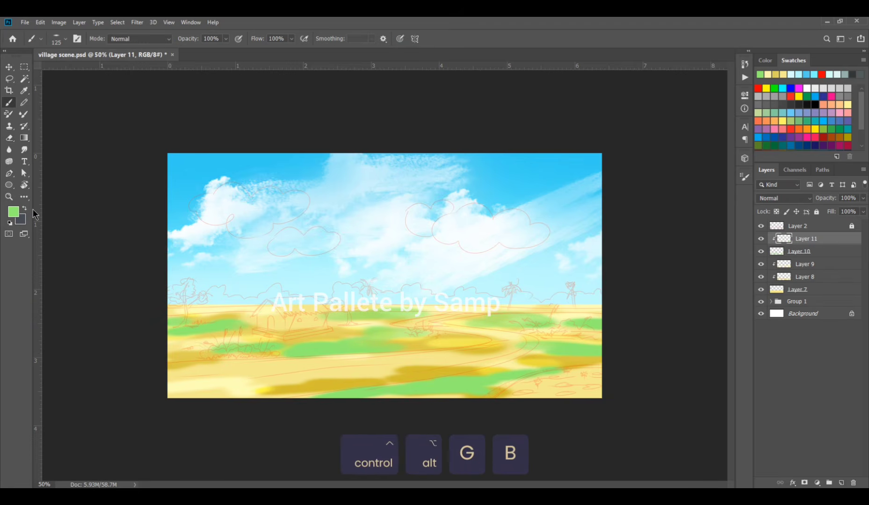
pyautogui.click(14, 212)
pyautogui.click(658, 91)
pyautogui.click(784, 86)
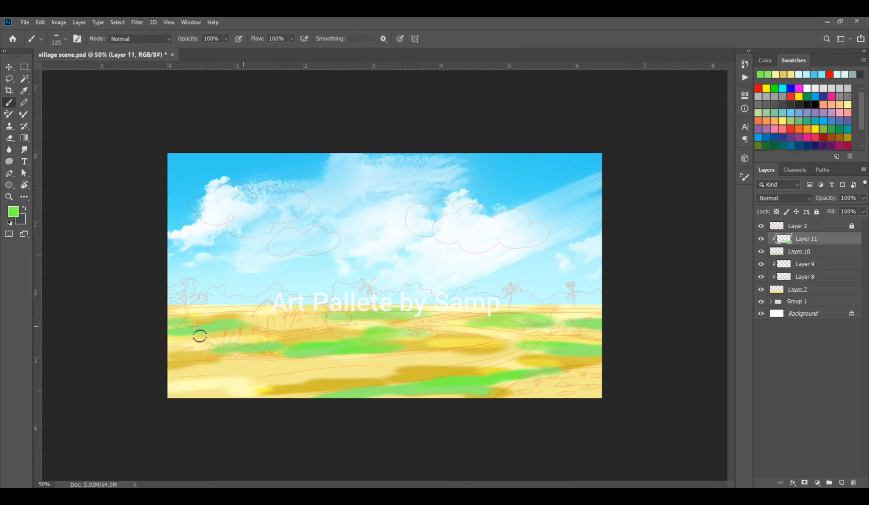
# Step: Add another clipped layer above Layer 11 and set the foreground to a deeper, saturated green, about #48cd19
pyautogui.click(843, 481)
pyautogui.hotkey('ctrl', 'alt', 'g')
pyautogui.press('b')
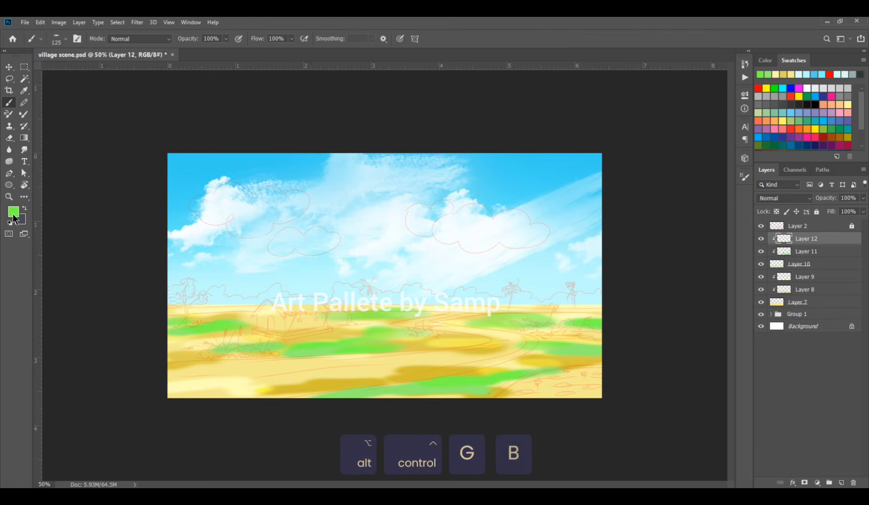
pyautogui.click(13, 214)
pyautogui.click(660, 111)
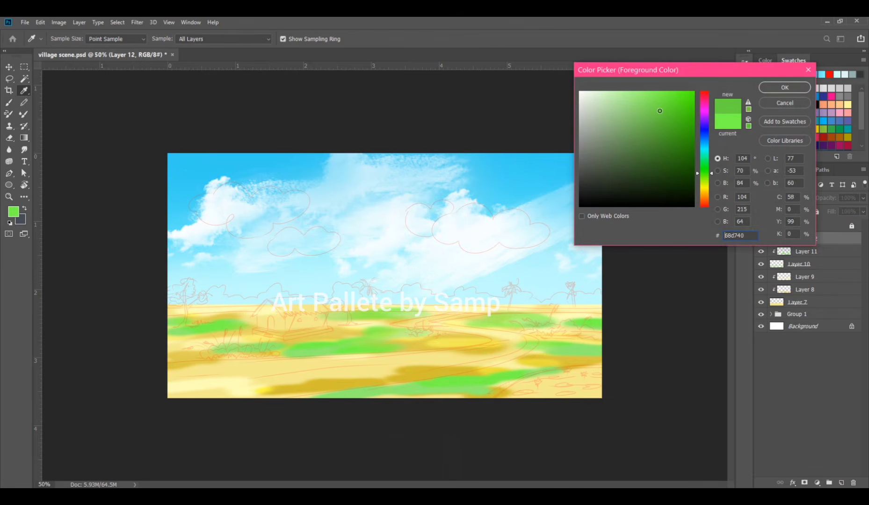
pyautogui.click(785, 88)
pyautogui.click(19, 210)
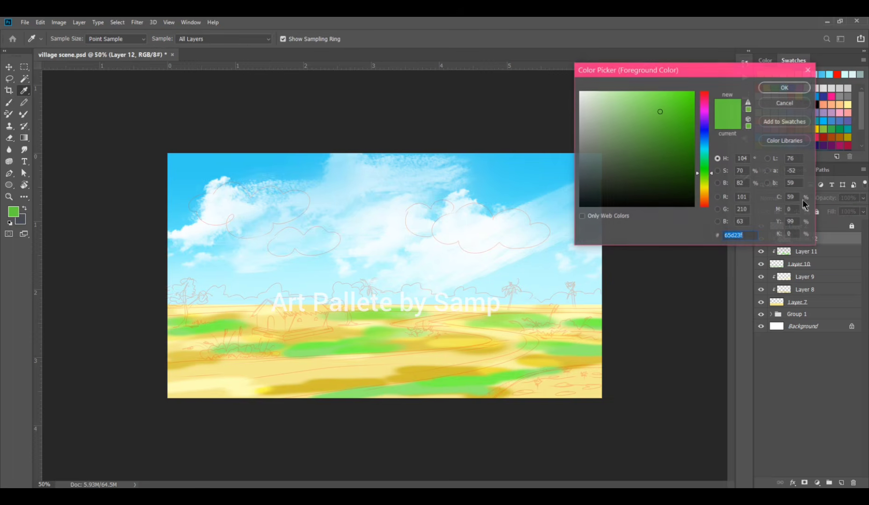
pyautogui.click(680, 113)
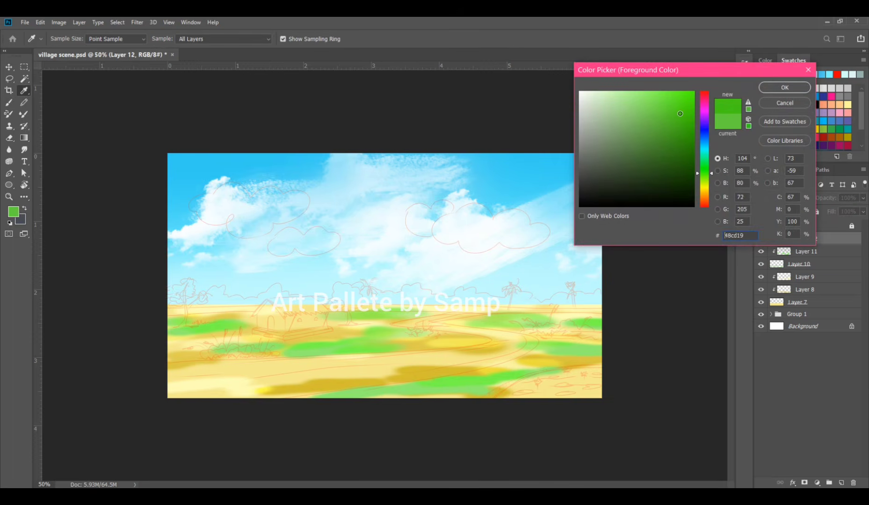
pyautogui.click(791, 89)
# Step: Paint deep-green shading along the undersides of the grass patches on Layer 12 and soften it with the 200 px eraser
pyautogui.moveTo(469, 387); pyautogui.dragTo(349, 397)
pyautogui.moveTo(463, 388); pyautogui.dragTo(490, 389)
pyautogui.moveTo(548, 352)
pyautogui.mouseDown()
pyautogui.moveTo(587, 354)
pyautogui.moveTo(509, 356)
pyautogui.moveTo(509, 329)
pyautogui.moveTo(557, 327)
pyautogui.mouseUp()
pyautogui.moveTo(351, 356)
pyautogui.mouseDown()
pyautogui.moveTo(180, 345)
pyautogui.moveTo(210, 339)
pyautogui.moveTo(174, 330)
pyautogui.mouseUp()
pyautogui.moveTo(343, 355); pyautogui.dragTo(412, 351)
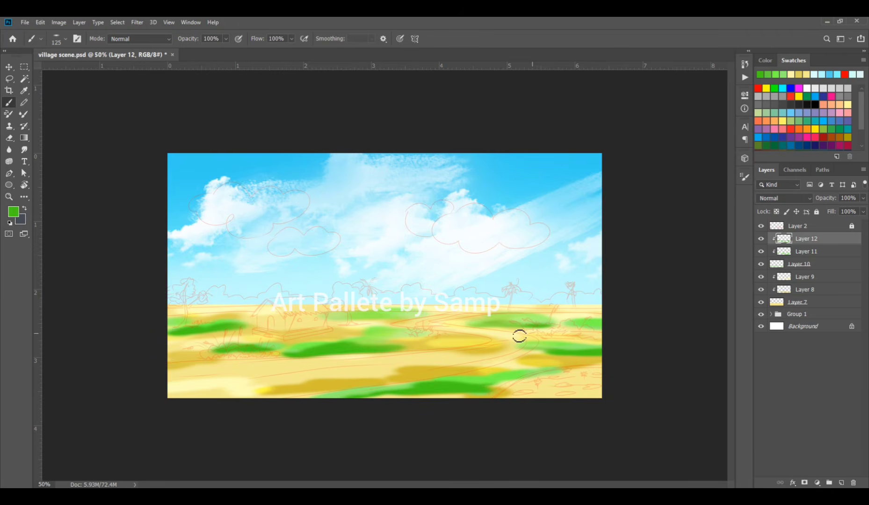
pyautogui.moveTo(574, 335); pyautogui.dragTo(587, 333)
pyautogui.press('e')
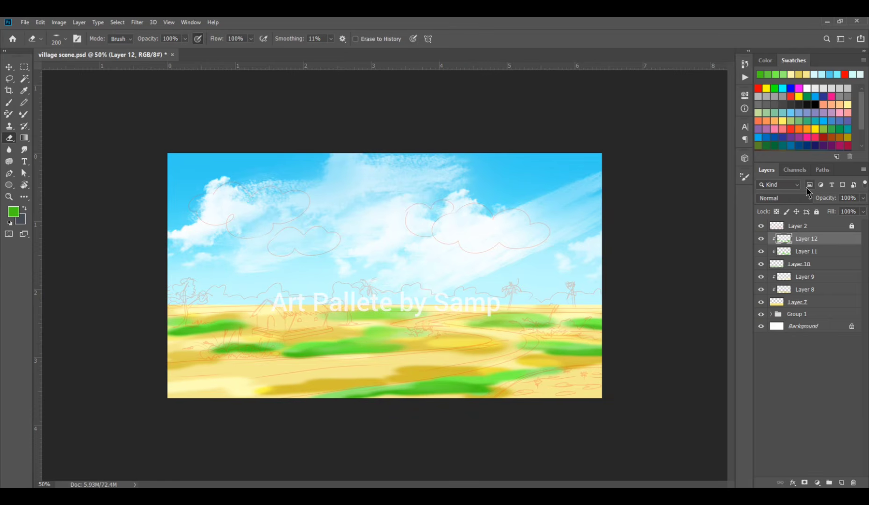
# Step: Release Layers 12 and 11 from their clipping masks and soften the exposed green strokes with the 200 px eraser
pyautogui.hotkey('ctrl', 'alt', 'g')
pyautogui.click(813, 253)
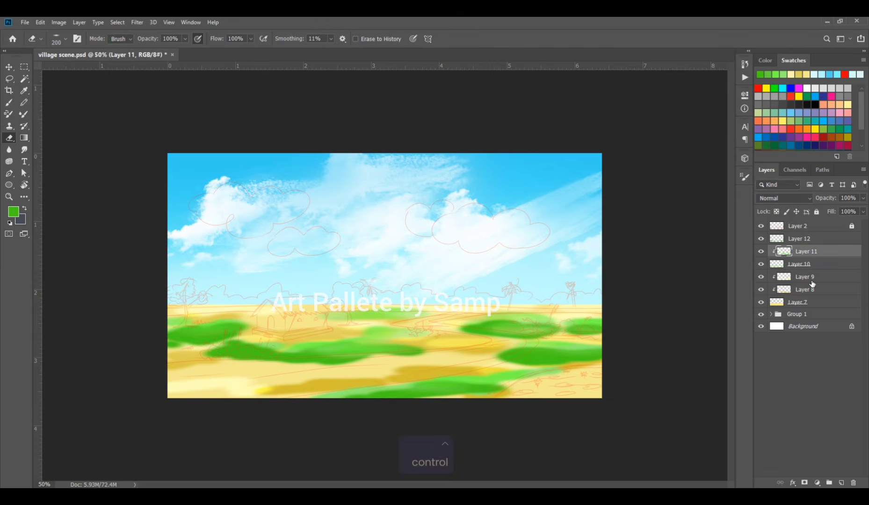
pyautogui.hotkey('ctrl', 'alt', 'g')
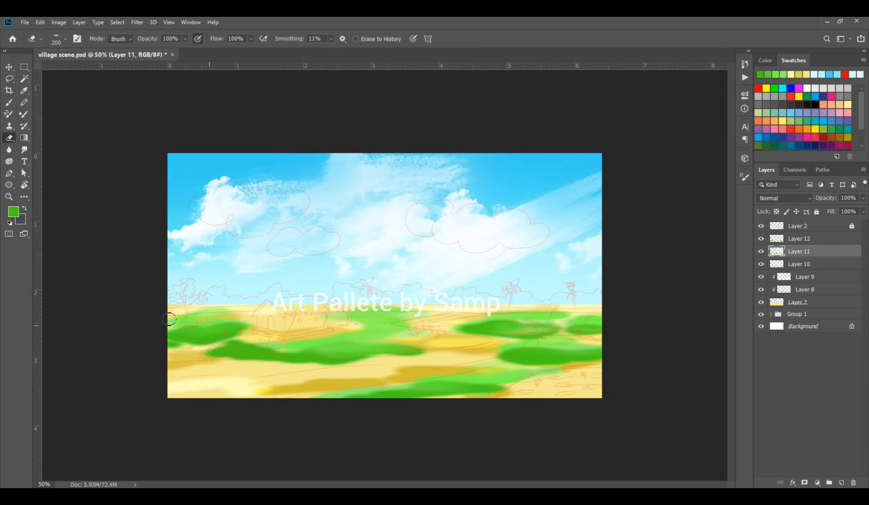
pyautogui.click(811, 239)
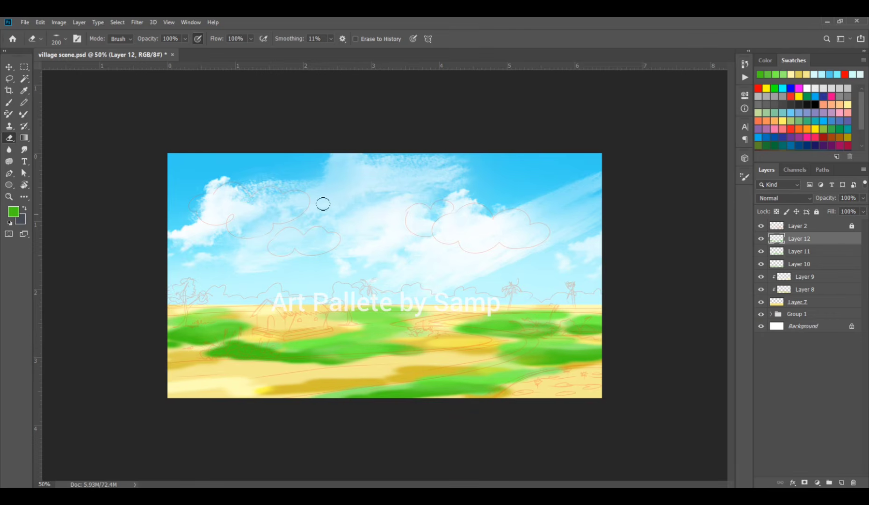
# Step: Group grass Layers 10 to 12, combine them with ground Layers 7 to 9 in one group, and check it by toggling its visibility
pyautogui.click(9, 67)
pyautogui.keyDown('ctrl'); pyautogui.keyDown('shift'); pyautogui.click(808, 265); pyautogui.keyUp('shift'); pyautogui.keyUp('ctrl')
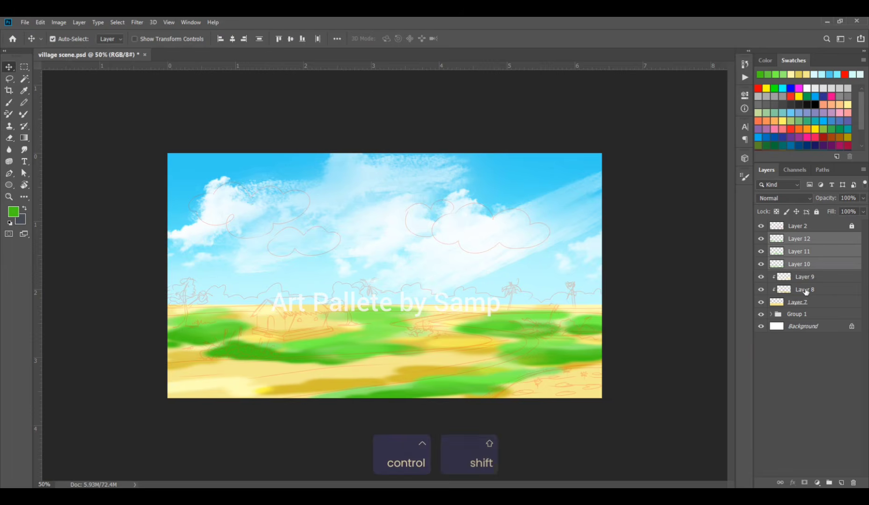
pyautogui.hotkey('ctrl', 'g')
pyautogui.keyDown('ctrl'); pyautogui.keyDown('shift'); pyautogui.click(798, 276); pyautogui.keyUp('shift'); pyautogui.keyUp('ctrl')
pyautogui.hotkey('ctrl', 'g')
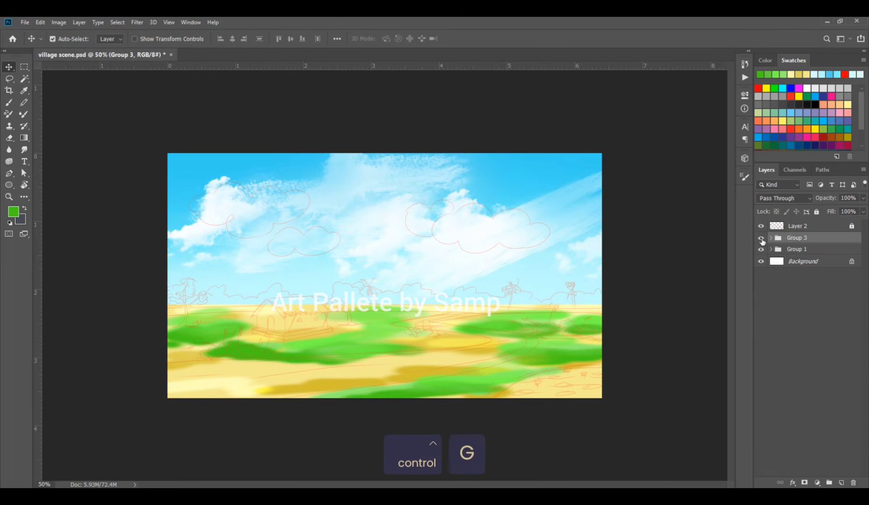
pyautogui.click(762, 238)
pyautogui.click(761, 239)
# Step: Add a new layer above Group 3 and choose the hard 50 px brush tip with 41% roundness
pyautogui.click(841, 483)
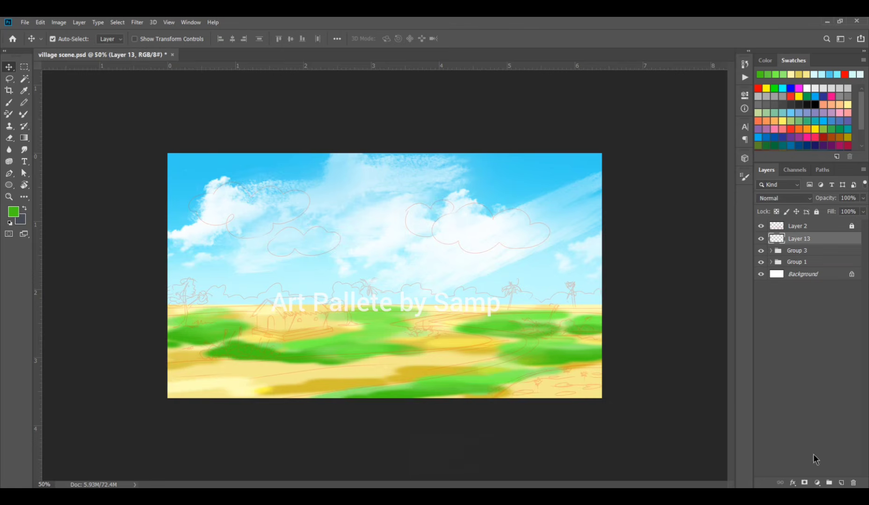
pyautogui.press('b')
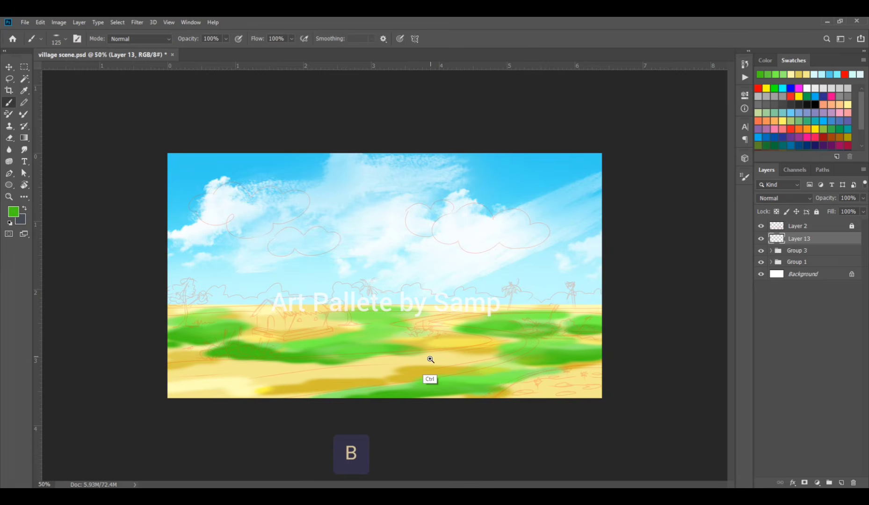
pyautogui.keyDown('ctrl'); pyautogui.click(517, 254); pyautogui.keyUp('ctrl')
pyautogui.keyDown('ctrl'); pyautogui.click(475, 363); pyautogui.keyUp('ctrl')
pyautogui.moveTo(516, 211); pyautogui.dragTo(539, 206)
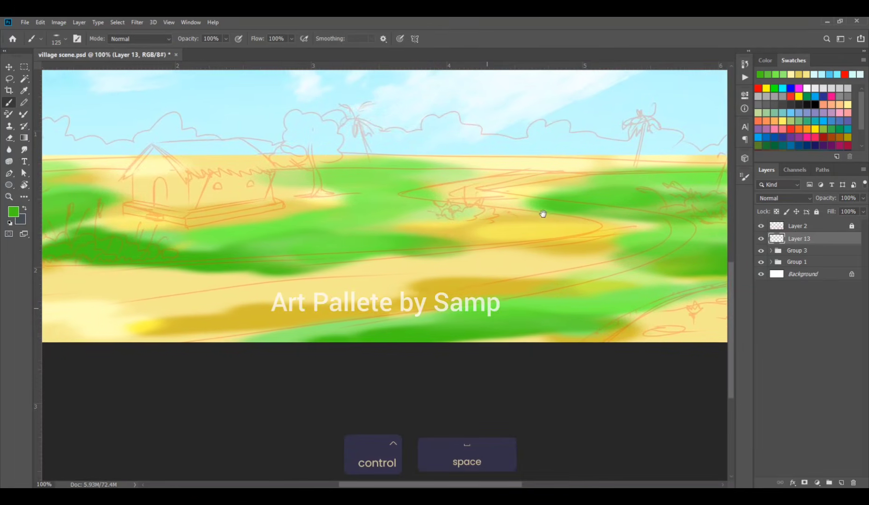
pyautogui.click(745, 177)
pyautogui.click(629, 206)
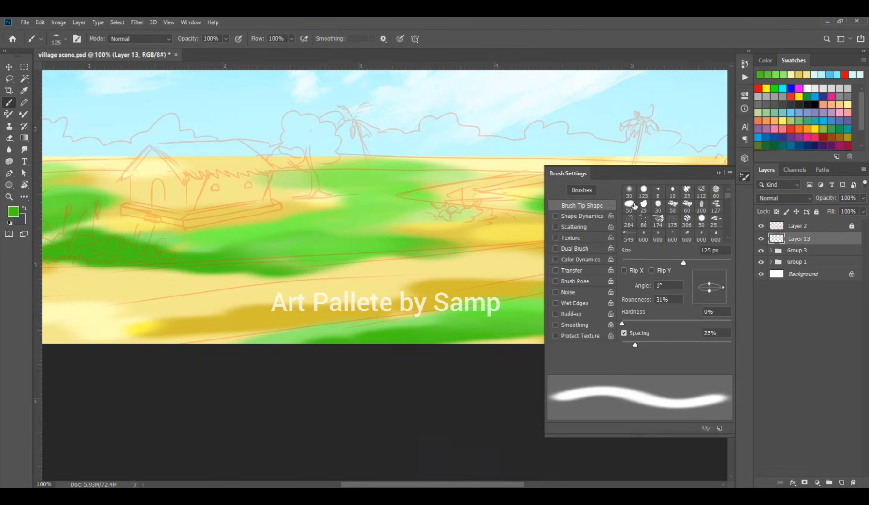
pyautogui.moveTo(710, 275); pyautogui.dragTo(711, 284)
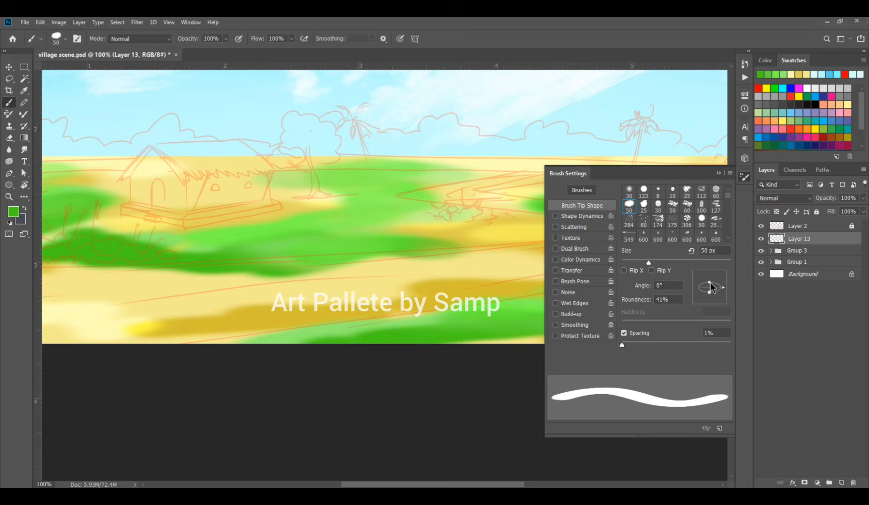
pyautogui.click(719, 173)
# Step: Set the foreground to pale cream and paint the sketched road's winding course and upper edge on Layer 13
pyautogui.keyDown('alt'); pyautogui.click(308, 259); pyautogui.keyUp('alt')
pyautogui.moveTo(574, 170)
pyautogui.mouseDown()
pyautogui.moveTo(431, 197)
pyautogui.moveTo(583, 230)
pyautogui.moveTo(476, 260)
pyautogui.moveTo(2, 322)
pyautogui.mouseUp()
pyautogui.hotkey('ctrl', '-')
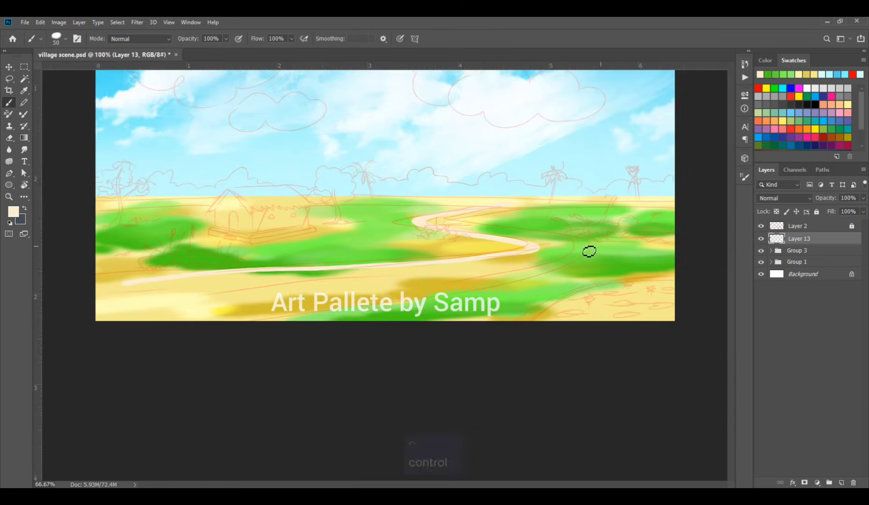
pyautogui.moveTo(97, 398); pyautogui.dragTo(175, 398)
pyautogui.hotkey('ctrl', 'z')
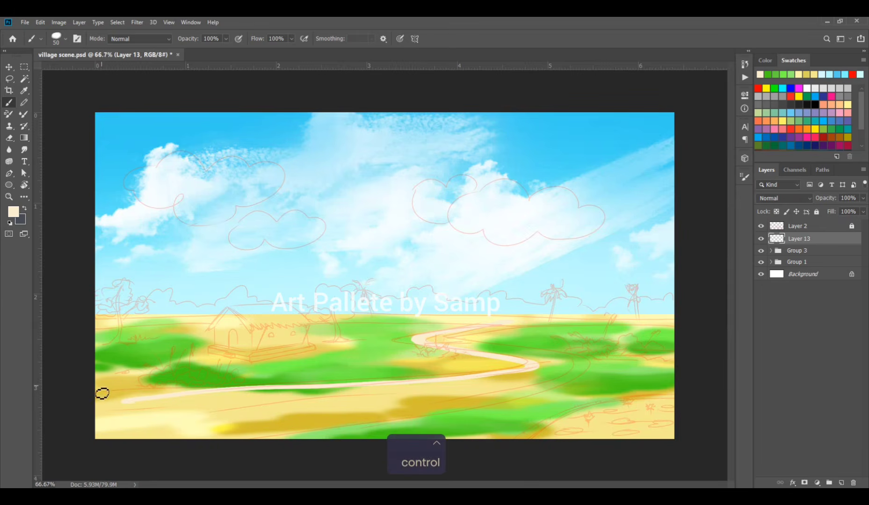
pyautogui.moveTo(96, 392)
pyautogui.mouseDown()
pyautogui.moveTo(313, 400)
pyautogui.moveTo(248, 394)
pyautogui.moveTo(375, 388)
pyautogui.moveTo(269, 401)
pyautogui.mouseUp()
pyautogui.moveTo(115, 411); pyautogui.dragTo(325, 394)
pyautogui.moveTo(77, 408)
pyautogui.mouseDown()
pyautogui.moveTo(117, 401)
pyautogui.moveTo(111, 413)
pyautogui.moveTo(180, 413)
pyautogui.moveTo(503, 392)
pyautogui.moveTo(519, 326)
pyautogui.moveTo(484, 333)
pyautogui.moveTo(596, 329)
pyautogui.mouseUp()
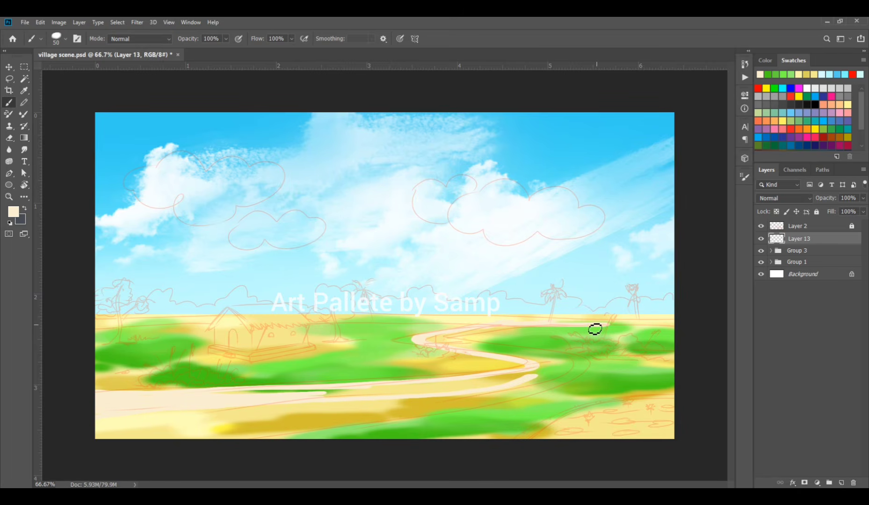
# Step: Widen the cream road through its two bends and fill its foreground stretch down to the sketched lower edge
pyautogui.moveTo(512, 329)
pyautogui.mouseDown()
pyautogui.moveTo(411, 341)
pyautogui.moveTo(484, 338)
pyautogui.moveTo(433, 344)
pyautogui.moveTo(460, 340)
pyautogui.moveTo(568, 360)
pyautogui.moveTo(507, 385)
pyautogui.moveTo(555, 361)
pyautogui.moveTo(567, 368)
pyautogui.moveTo(487, 386)
pyautogui.moveTo(359, 395)
pyautogui.moveTo(418, 395)
pyautogui.moveTo(160, 407)
pyautogui.moveTo(506, 395)
pyautogui.moveTo(132, 412)
pyautogui.moveTo(415, 412)
pyautogui.moveTo(120, 429)
pyautogui.mouseUp()
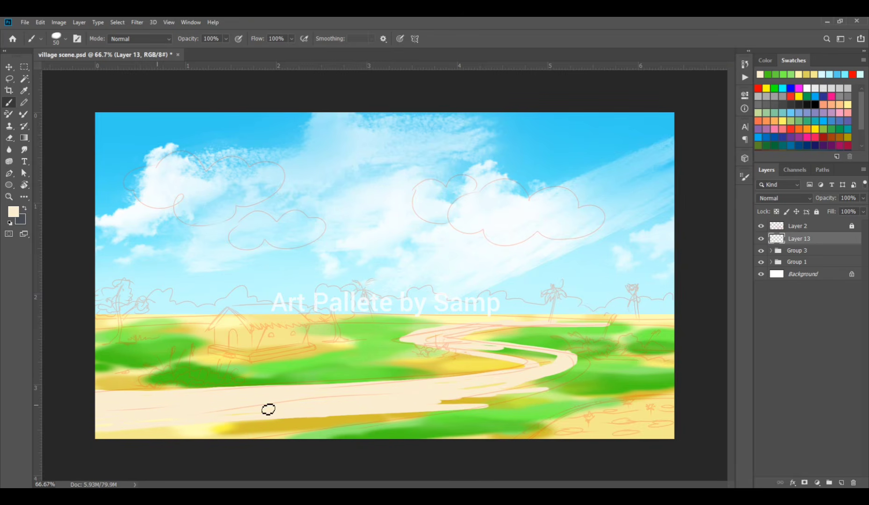
pyautogui.moveTo(221, 423); pyautogui.dragTo(281, 415)
pyautogui.moveTo(442, 348); pyautogui.dragTo(480, 357)
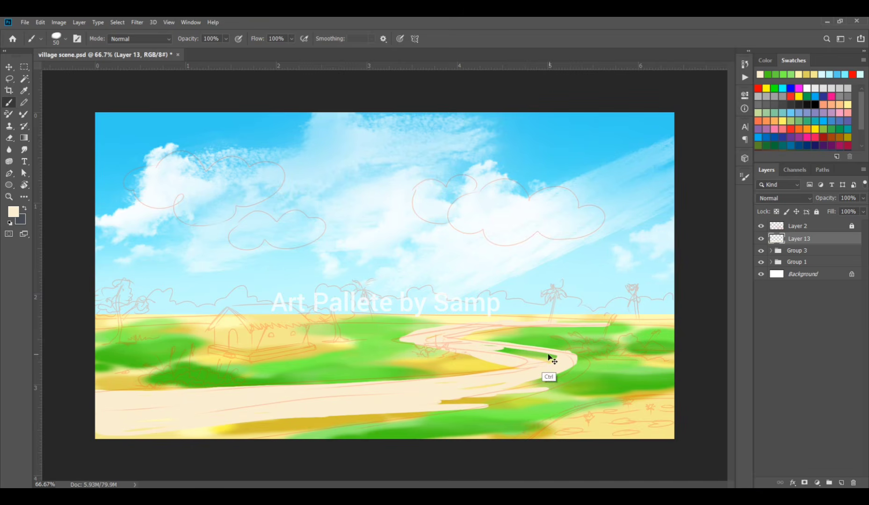
pyautogui.hotkey('ctrl', 'z')
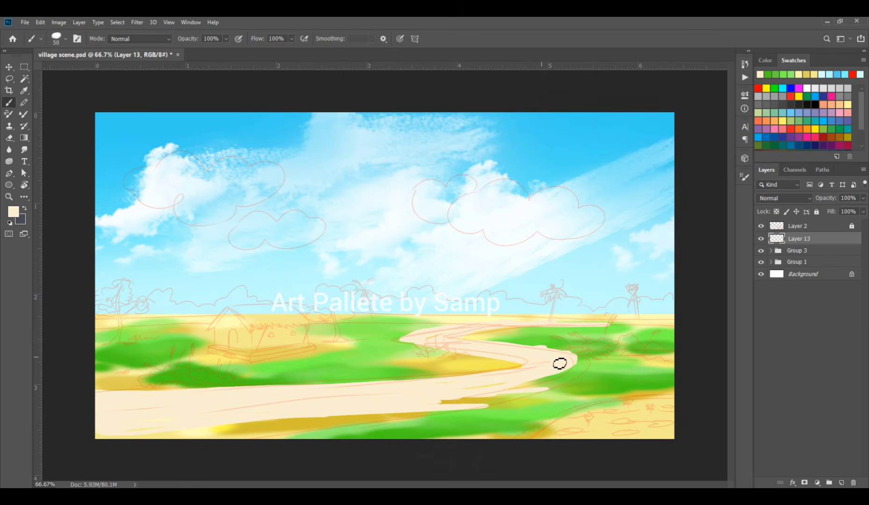
pyautogui.moveTo(560, 364)
pyautogui.mouseDown()
pyautogui.moveTo(572, 384)
pyautogui.moveTo(542, 378)
pyautogui.moveTo(529, 392)
pyautogui.moveTo(534, 382)
pyautogui.moveTo(483, 389)
pyautogui.moveTo(571, 384)
pyautogui.moveTo(453, 395)
pyautogui.moveTo(442, 410)
pyautogui.mouseUp()
pyautogui.moveTo(540, 383)
pyautogui.mouseDown()
pyautogui.moveTo(431, 412)
pyautogui.moveTo(325, 418)
pyautogui.mouseUp()
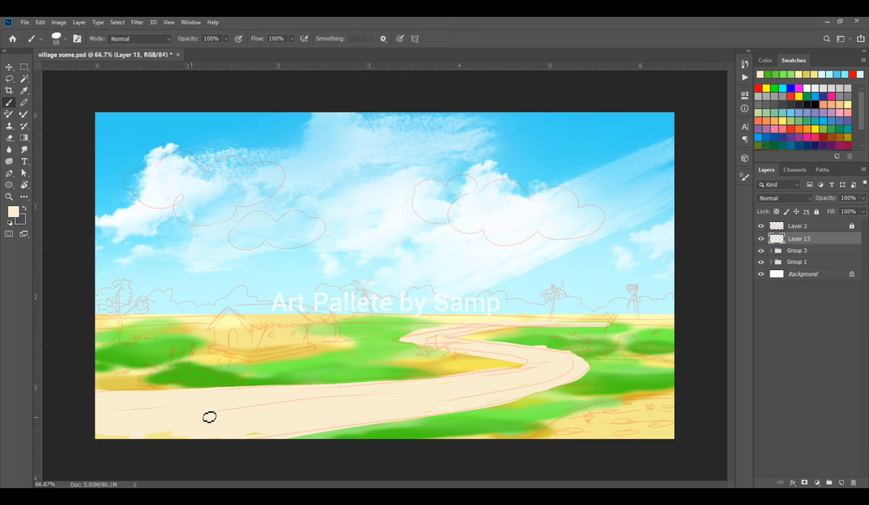
# Step: Enlarge the brush to 175 px and cover the remaining gaps in the cream road, including the far bend
pyautogui.press(']')
pyautogui.press(']')
pyautogui.press(']')
pyautogui.press(']')
pyautogui.press(']')
pyautogui.press(']')
pyautogui.press(']')
pyautogui.press(']')
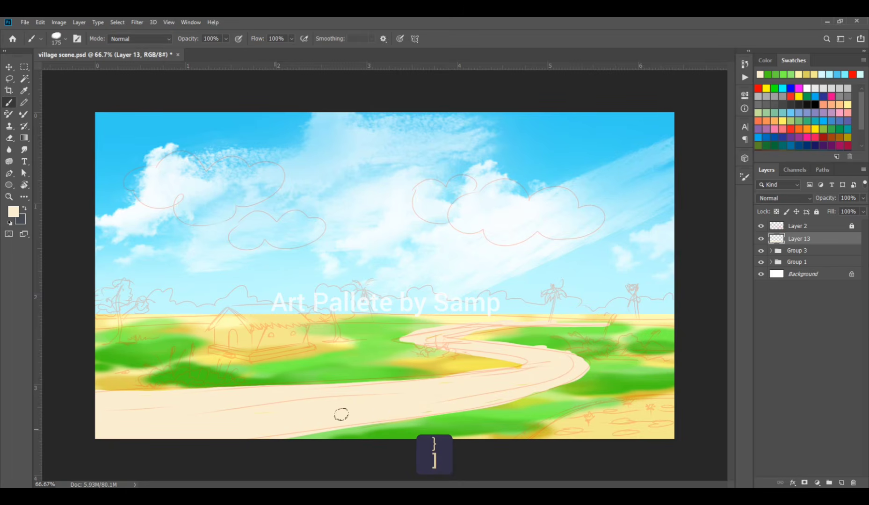
pyautogui.moveTo(182, 401); pyautogui.dragTo(534, 378)
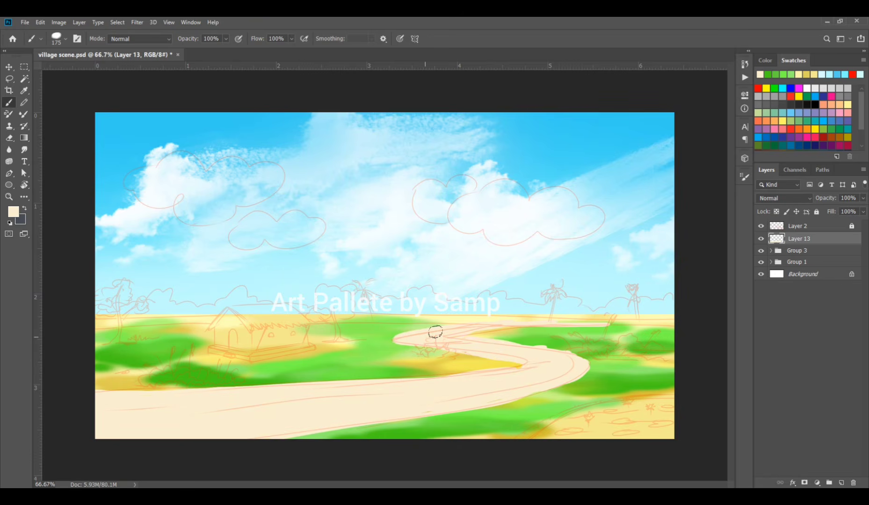
pyautogui.moveTo(436, 332); pyautogui.dragTo(526, 322)
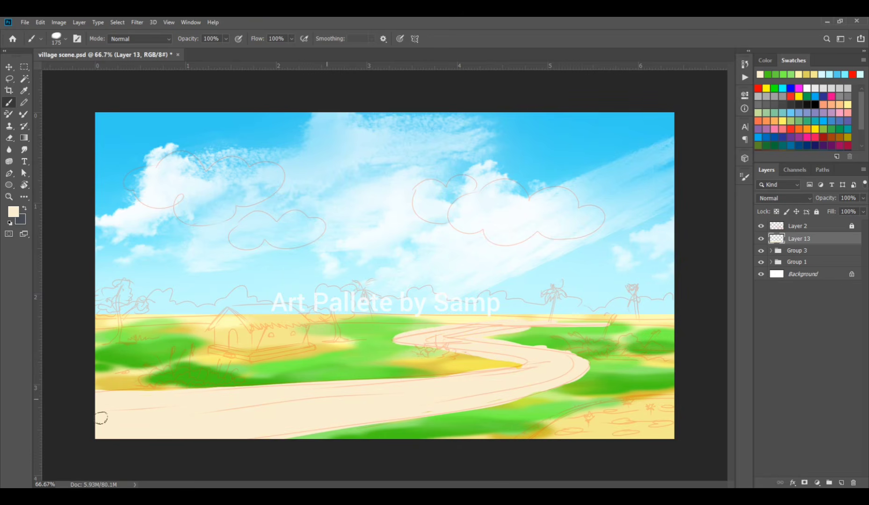
pyautogui.moveTo(168, 398); pyautogui.dragTo(261, 390)
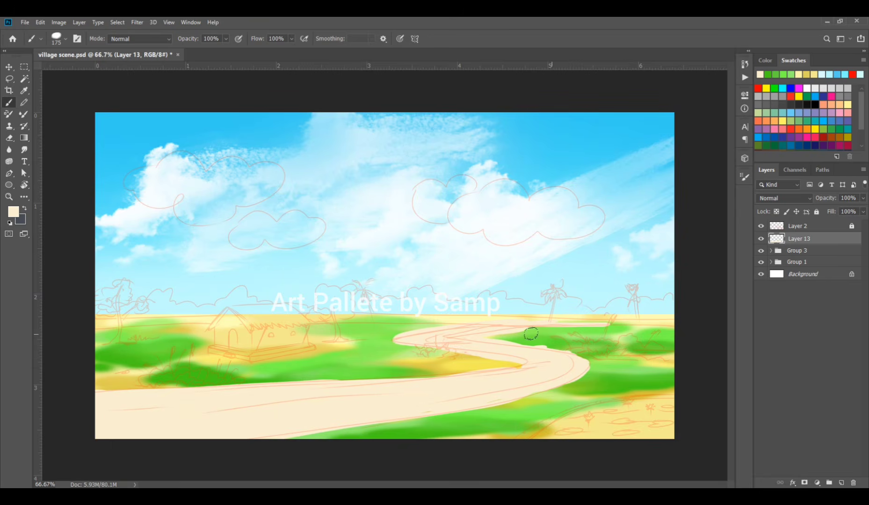
# Step: Reduce the eraser to 90 px and trim and soften the road edge bordering the green patch between the bends
pyautogui.press('e')
pyautogui.keyDown('ctrl'); pyautogui.click(500, 354); pyautogui.keyUp('ctrl')
pyautogui.keyDown('ctrl'); pyautogui.click(535, 331); pyautogui.keyUp('ctrl')
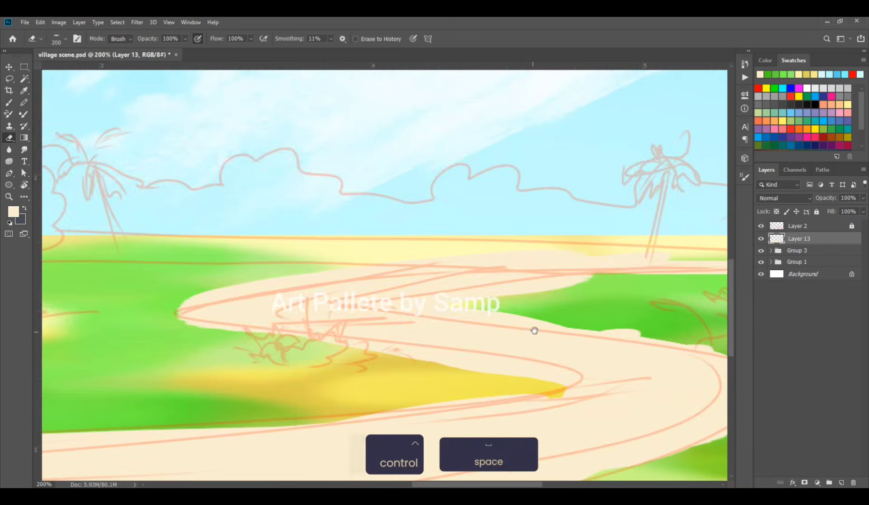
pyautogui.moveTo(535, 331); pyautogui.dragTo(385, 326)
pyautogui.press('[')
pyautogui.press('[')
pyautogui.press('[')
pyautogui.press('[')
pyautogui.press('[')
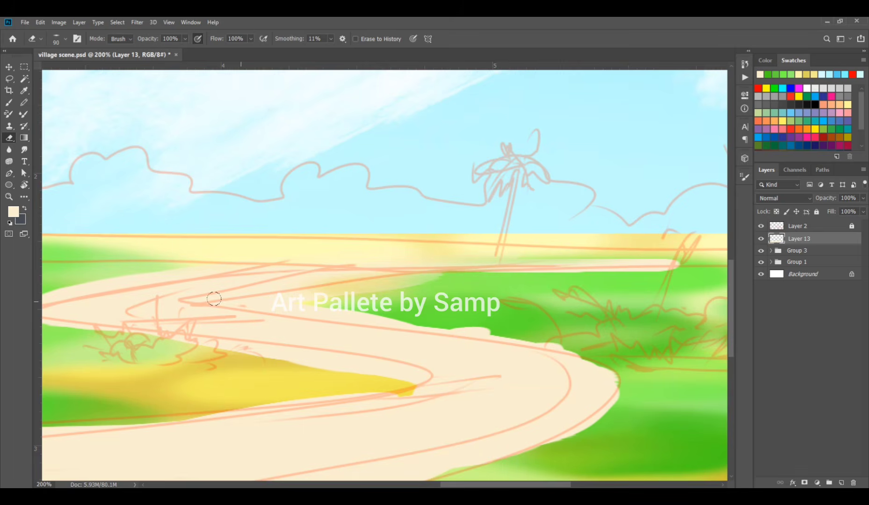
pyautogui.moveTo(310, 305); pyautogui.dragTo(555, 342)
pyautogui.moveTo(392, 323); pyautogui.dragTo(577, 355)
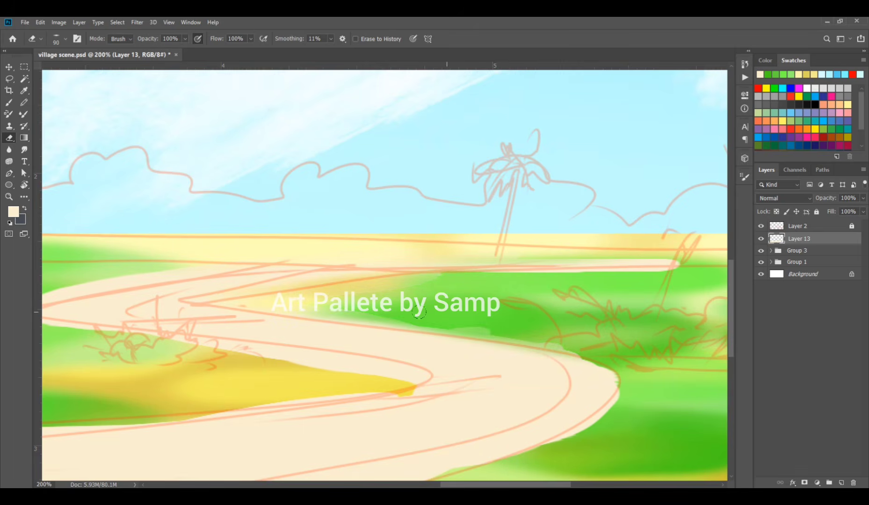
pyautogui.moveTo(472, 334); pyautogui.dragTo(603, 365)
# Step: Check the road with the Layer 2 sketch briefly hidden, and soften its far bend and the edge above the yellow patch
pyautogui.moveTo(388, 341); pyautogui.dragTo(700, 334)
pyautogui.click(761, 227)
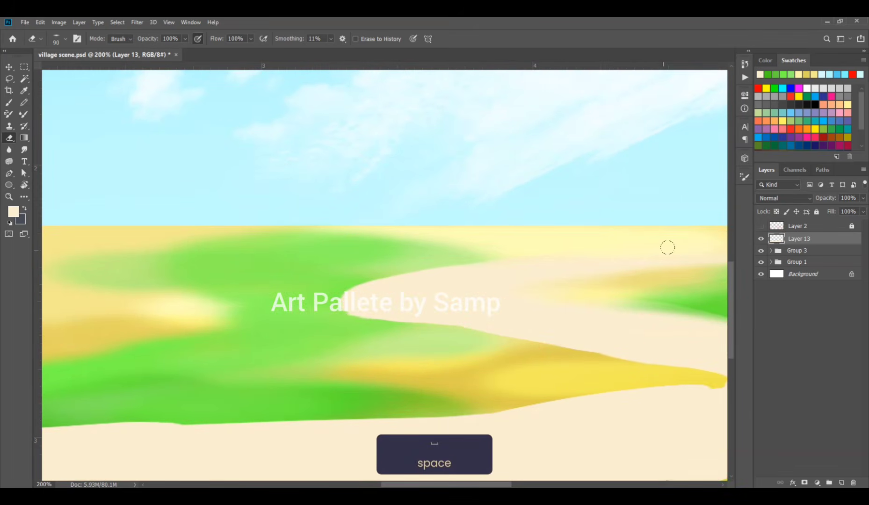
pyautogui.click(761, 226)
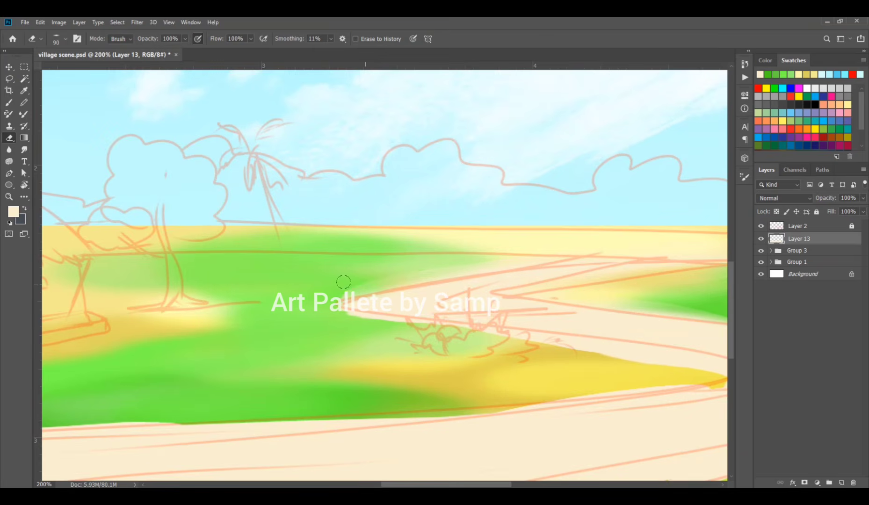
pyautogui.moveTo(527, 338)
pyautogui.mouseDown()
pyautogui.moveTo(467, 326)
pyautogui.moveTo(333, 273)
pyautogui.moveTo(352, 275)
pyautogui.mouseUp()
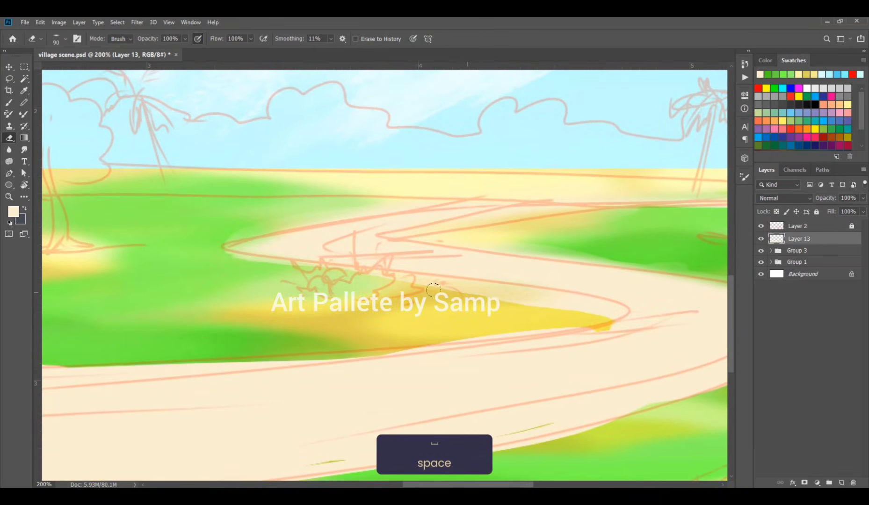
pyautogui.moveTo(570, 355)
pyautogui.mouseDown()
pyautogui.moveTo(425, 341)
pyautogui.moveTo(509, 330)
pyautogui.mouseUp()
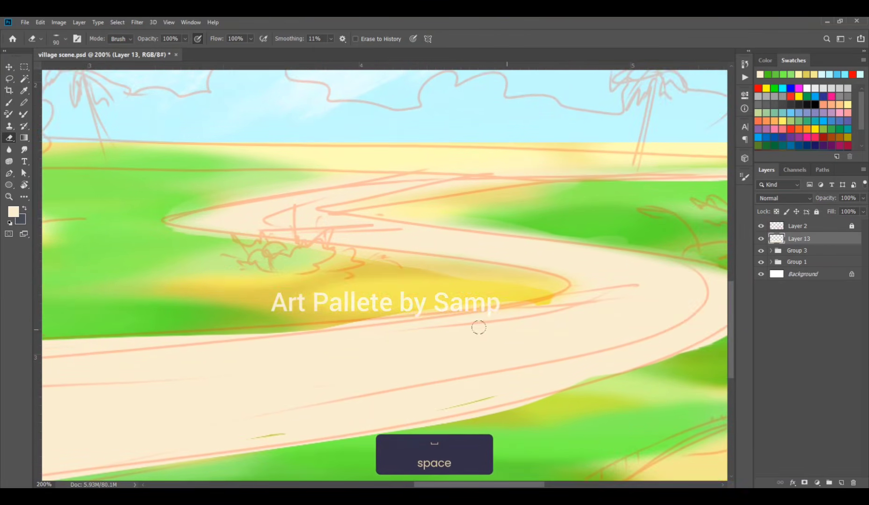
# Step: Repaint the foreground road's upper edge below the yellow patch with the brush at 80 px, undoing the last stroke
pyautogui.press('b')
pyautogui.press('[')
pyautogui.press('[')
pyautogui.press('[')
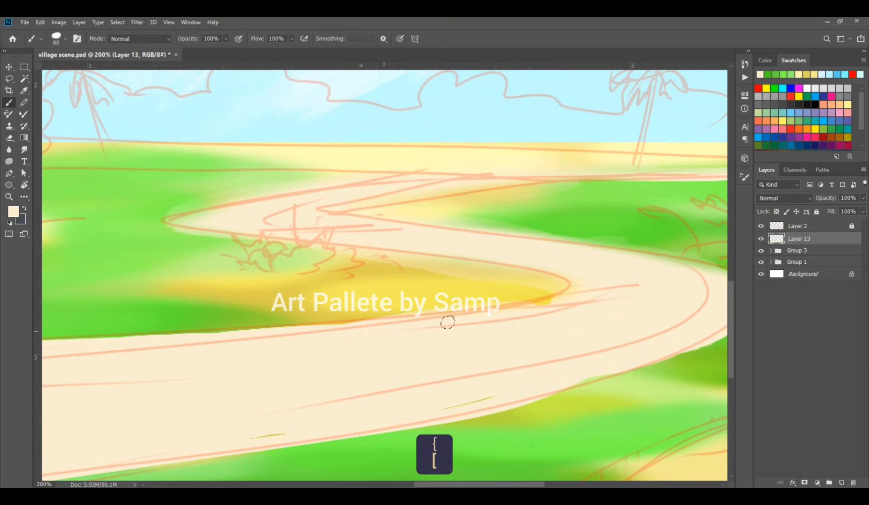
pyautogui.moveTo(166, 345); pyautogui.dragTo(379, 322)
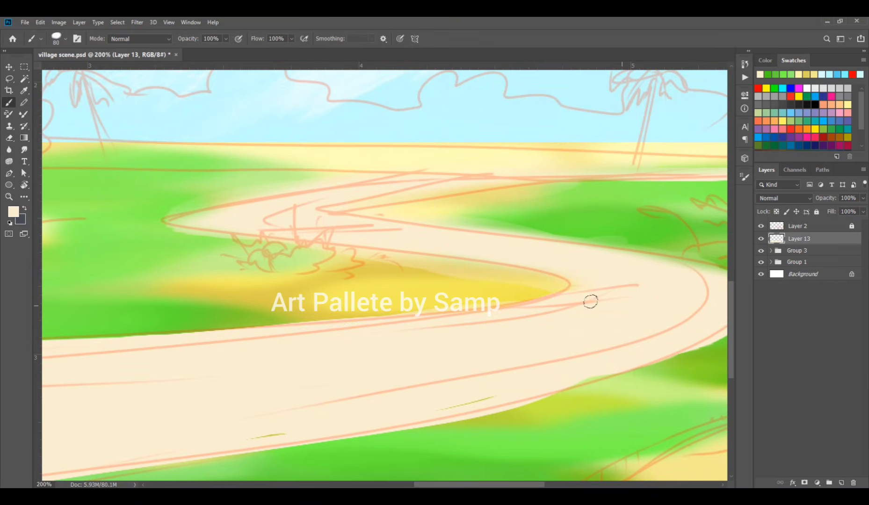
pyautogui.press('b')
pyautogui.hotkey('ctrl', 'z')
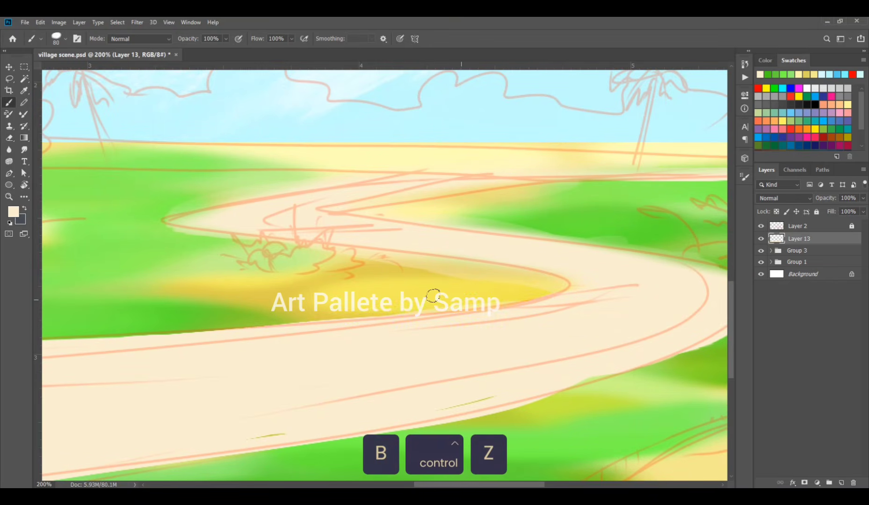
# Step: Soften the foreground road's edges with the 90 px eraser and paint over the thin gaps near its lower edge
pyautogui.press('e')
pyautogui.moveTo(214, 317); pyautogui.dragTo(92, 337)
pyautogui.moveTo(718, 300)
pyautogui.mouseDown()
pyautogui.moveTo(494, 280)
pyautogui.moveTo(515, 269)
pyautogui.moveTo(447, 333)
pyautogui.moveTo(218, 398)
pyautogui.moveTo(125, 411)
pyautogui.mouseUp()
pyautogui.moveTo(455, 356); pyautogui.dragTo(597, 274)
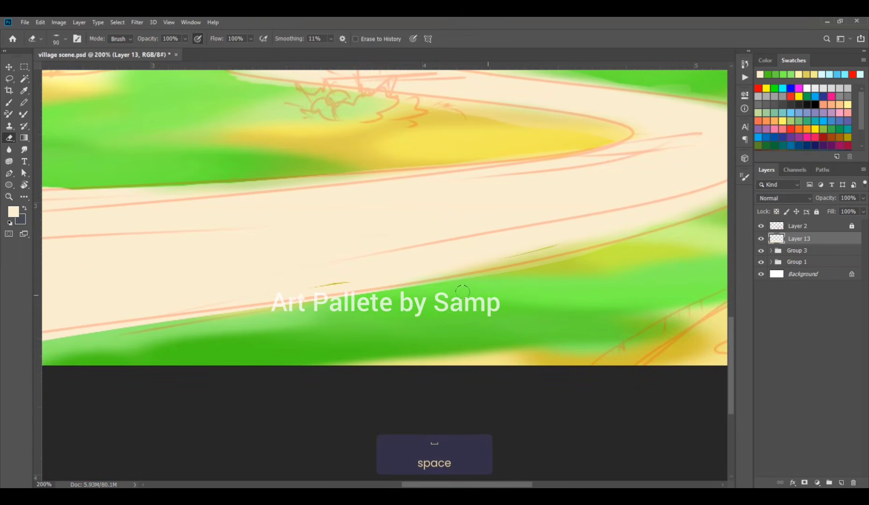
pyautogui.press('b')
pyautogui.moveTo(351, 282); pyautogui.dragTo(304, 284)
pyautogui.moveTo(561, 240); pyautogui.dragTo(497, 253)
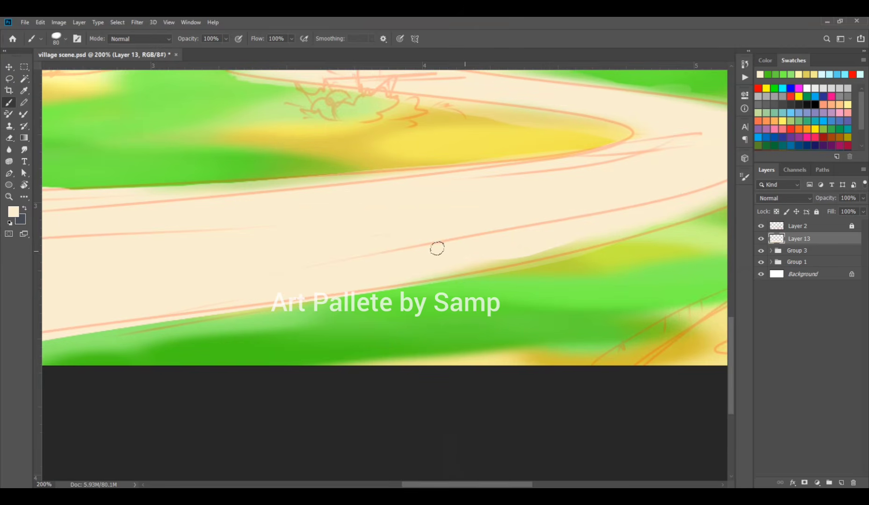
# Step: Soften the rest of the foreground road's upper and lower edges with the 90 px eraser
pyautogui.press('e')
pyautogui.moveTo(165, 338); pyautogui.dragTo(693, 284)
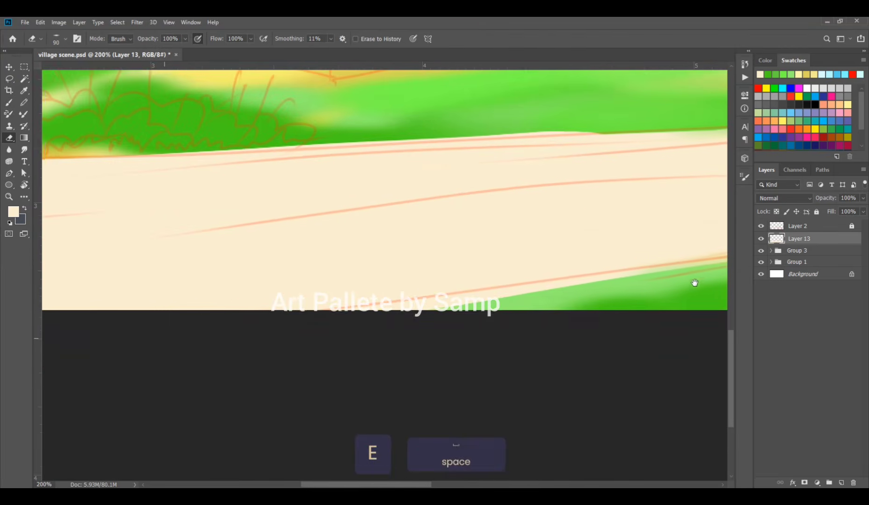
pyautogui.hotkey('ctrl', '-')
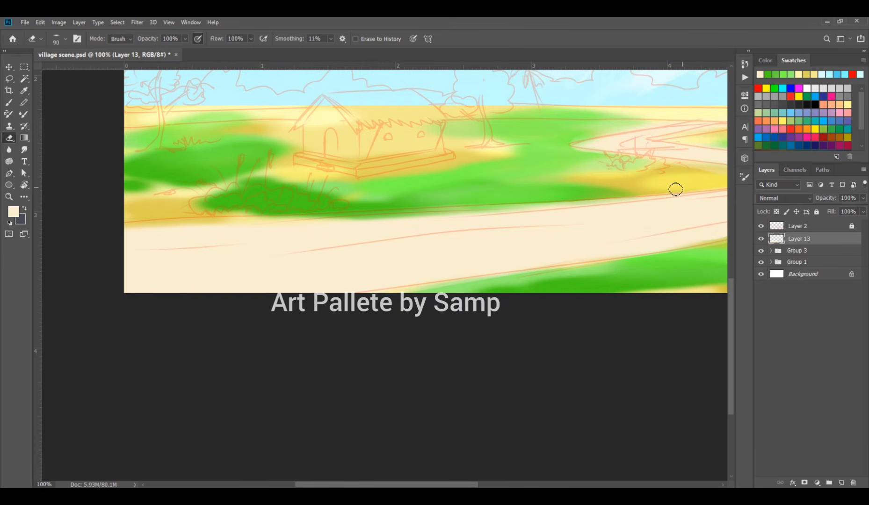
pyautogui.moveTo(559, 300); pyautogui.dragTo(331, 300)
pyautogui.moveTo(468, 248); pyautogui.dragTo(208, 287)
pyautogui.moveTo(628, 195); pyautogui.dragTo(486, 240)
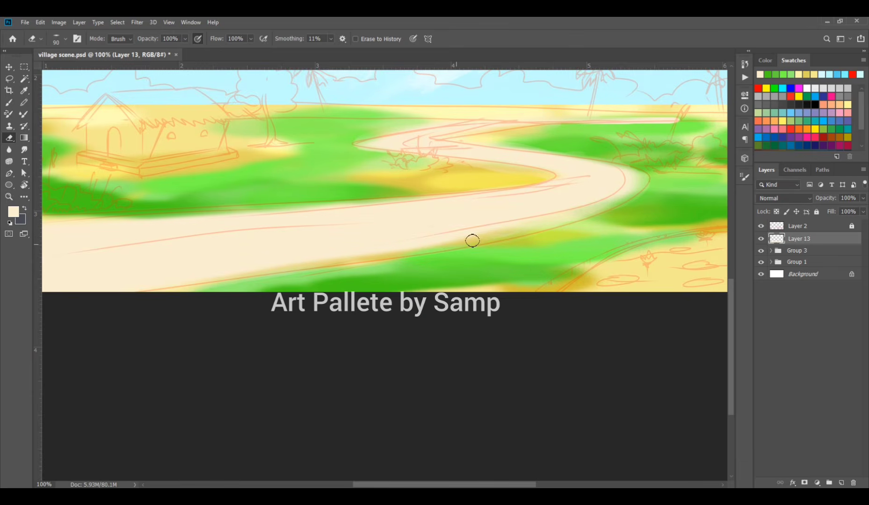
pyautogui.moveTo(327, 286); pyautogui.dragTo(431, 274)
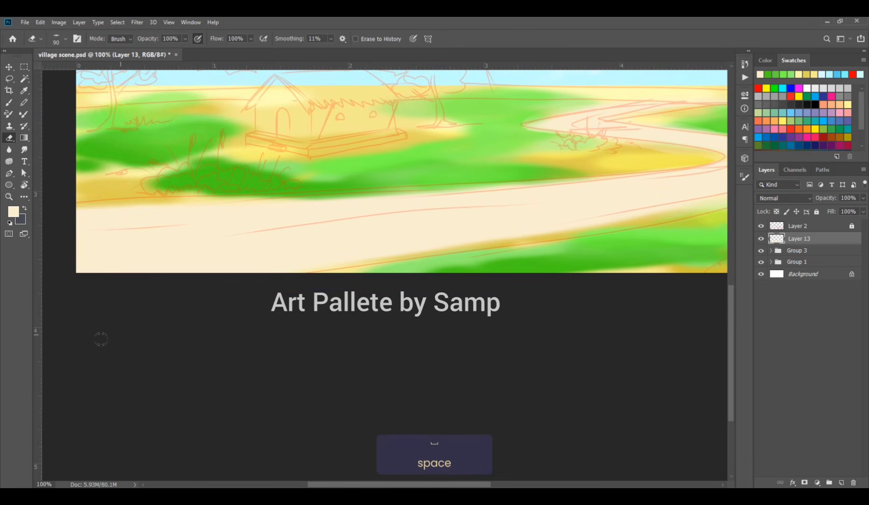
# Step: Check the whole road with the Layer 2 sketch briefly hidden, and add a new layer clipped to Layer 13
pyautogui.hotkey('ctrl', '-')
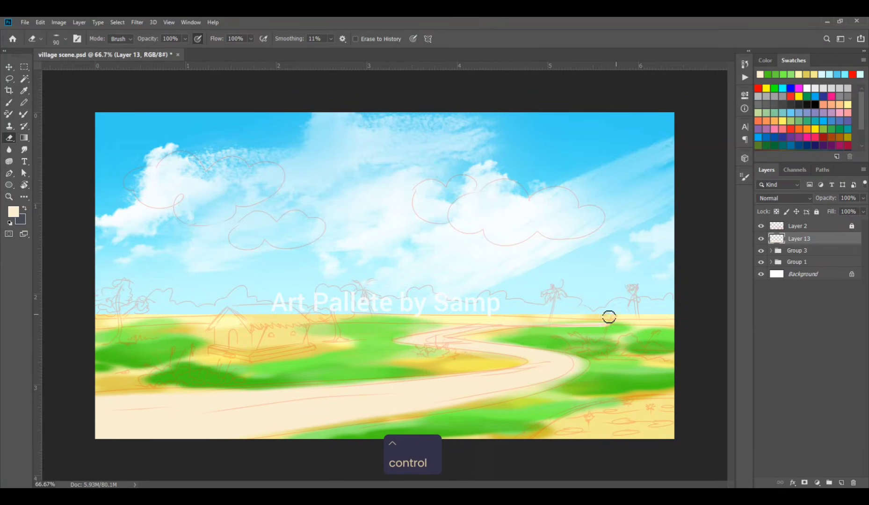
pyautogui.click(761, 226)
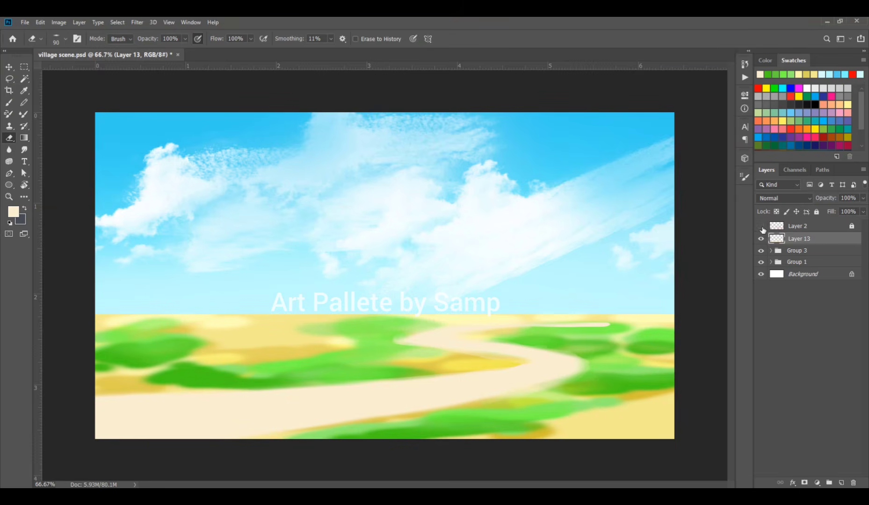
pyautogui.click(762, 226)
pyautogui.click(841, 483)
pyautogui.hotkey('ctrl', 'alt', 'g')
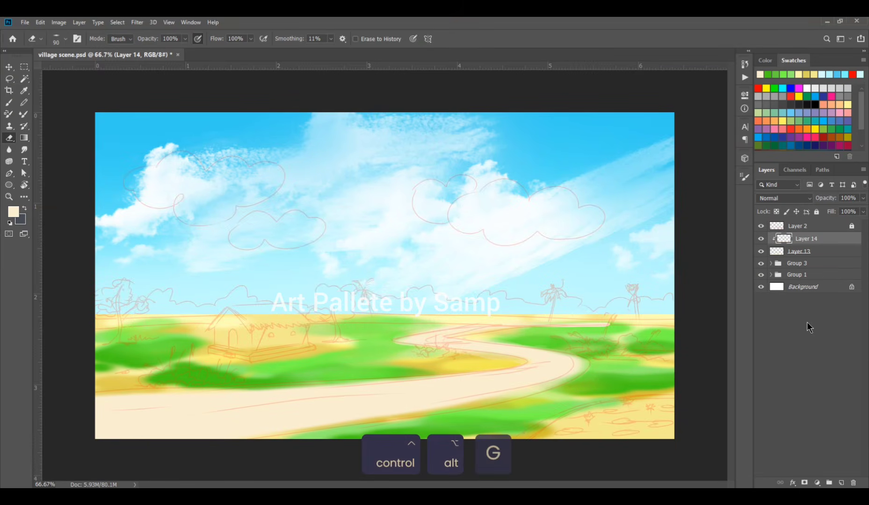
# Step: Paint tan shading streaks (#ecd8a8) along the foreground road on the clipped layer with the brush at 100 px
pyautogui.press('b')
pyautogui.click(611, 100)
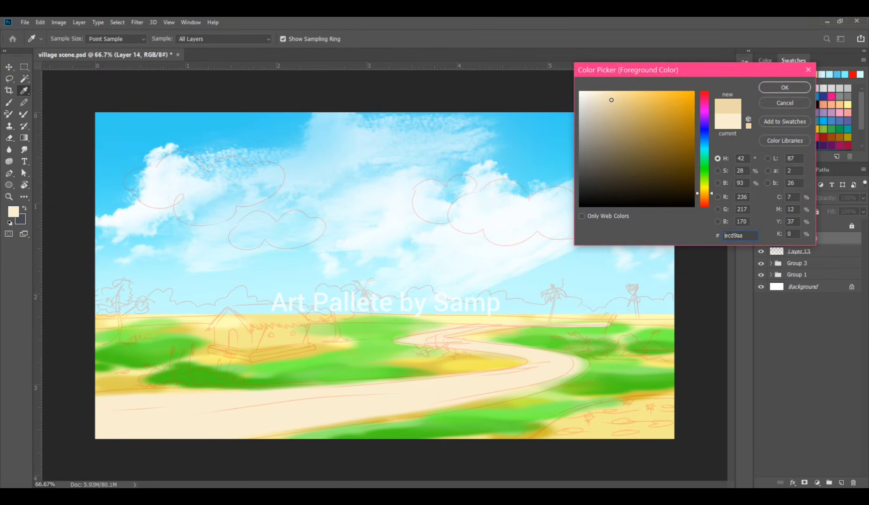
pyautogui.click(768, 89)
pyautogui.press(']')
pyautogui.press(']')
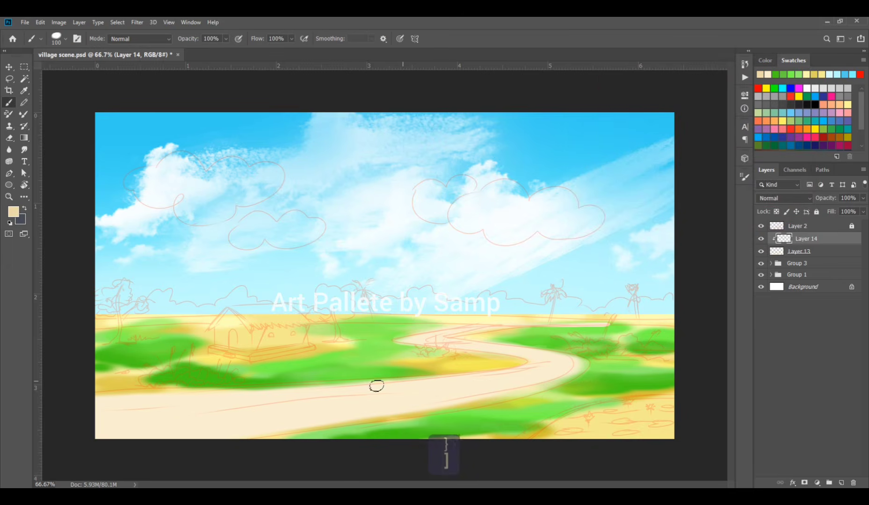
pyautogui.moveTo(89, 400); pyautogui.dragTo(143, 398)
pyautogui.moveTo(49, 400); pyautogui.dragTo(491, 384)
pyautogui.moveTo(186, 392); pyautogui.dragTo(561, 365)
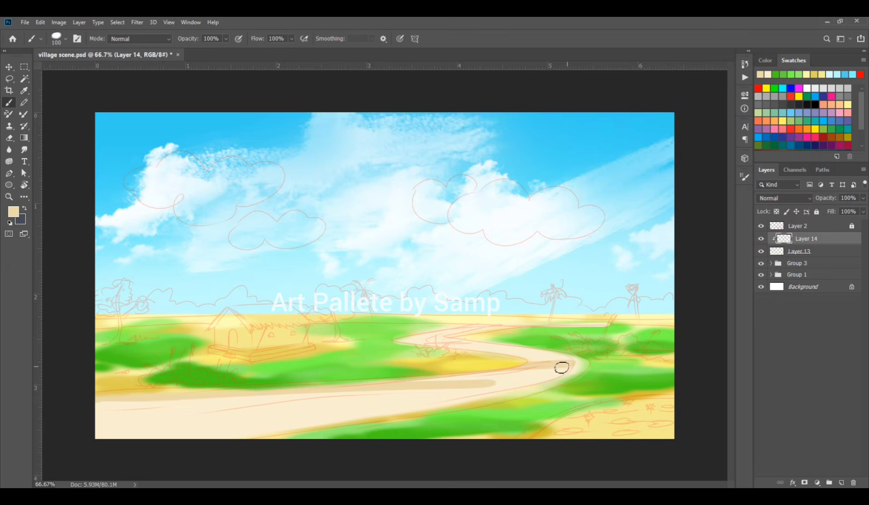
pyautogui.moveTo(405, 396); pyautogui.dragTo(452, 364)
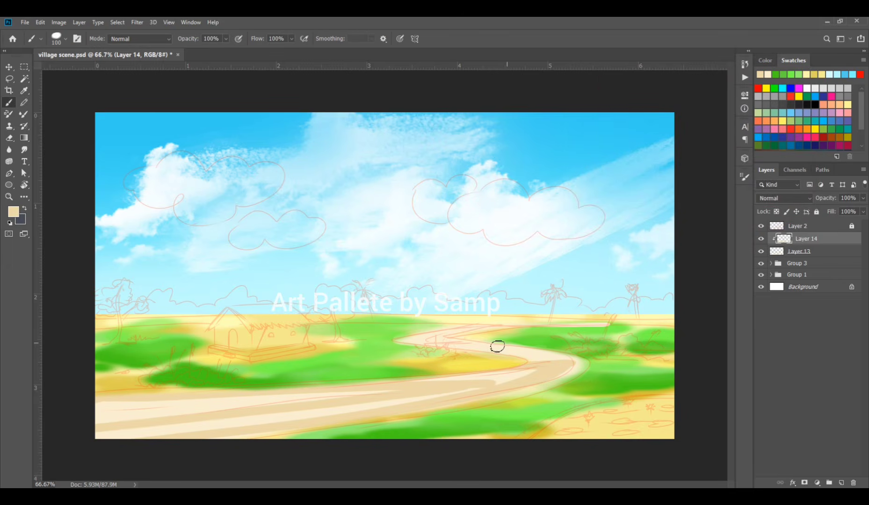
# Step: Shade the road's far bend with the brush at 60 px, undo a stray stroke, and soften the shading with the 90 px eraser
pyautogui.press('[')
pyautogui.press('[')
pyautogui.press('[')
pyautogui.moveTo(514, 331)
pyautogui.mouseDown()
pyautogui.moveTo(429, 341)
pyautogui.moveTo(582, 357)
pyautogui.mouseUp()
pyautogui.hotkey('ctrl', 'z')
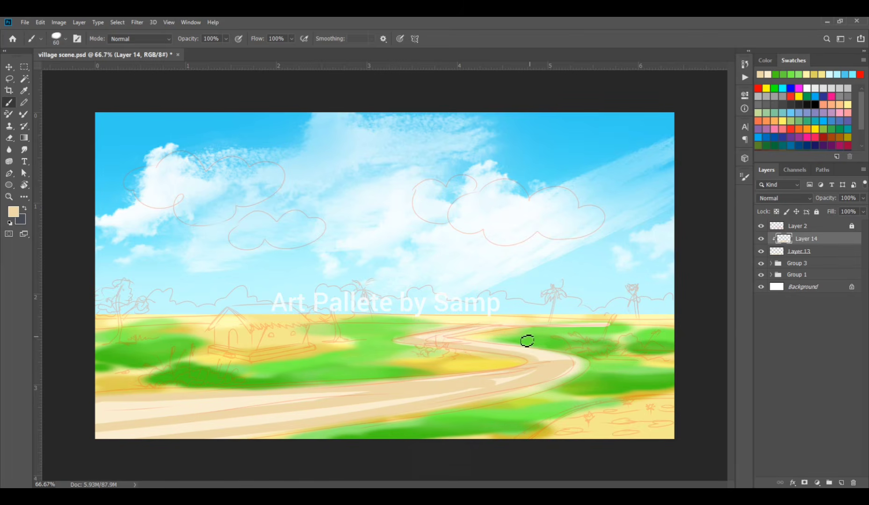
pyautogui.press('e')
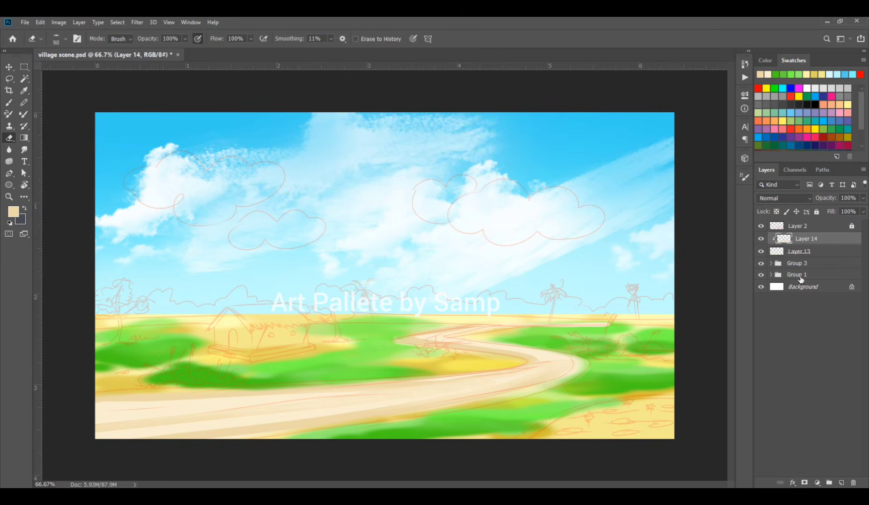
# Step: Set Layer 14, the road shading, to the Multiply blend mode and lower its opacity
pyautogui.click(795, 201)
pyautogui.click(776, 238)
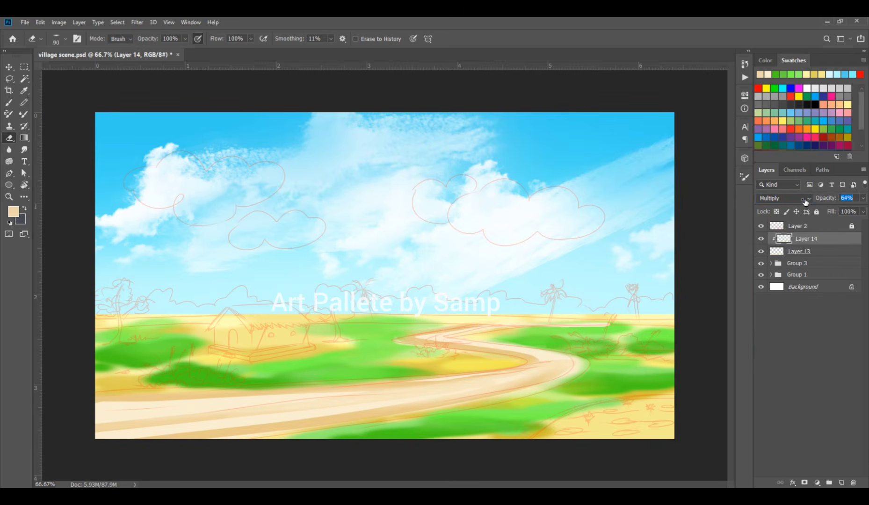
pyautogui.moveTo(806, 202); pyautogui.dragTo(812, 204)
# Step: Add a new clipped layer above Layer 14, choose a very pale cream foreground colour, and set the brush to 40 px
pyautogui.click(841, 483)
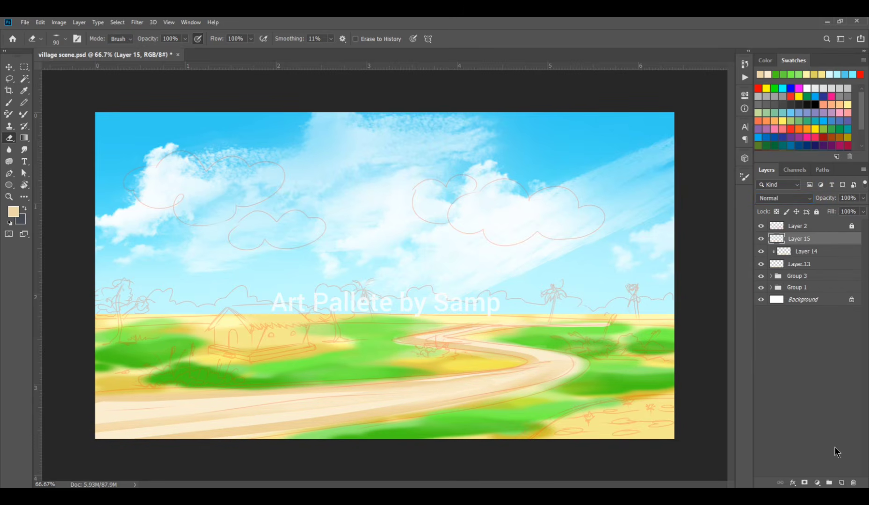
pyautogui.hotkey('ctrl', 'alt', 'g')
pyautogui.press('b')
pyautogui.click(13, 213)
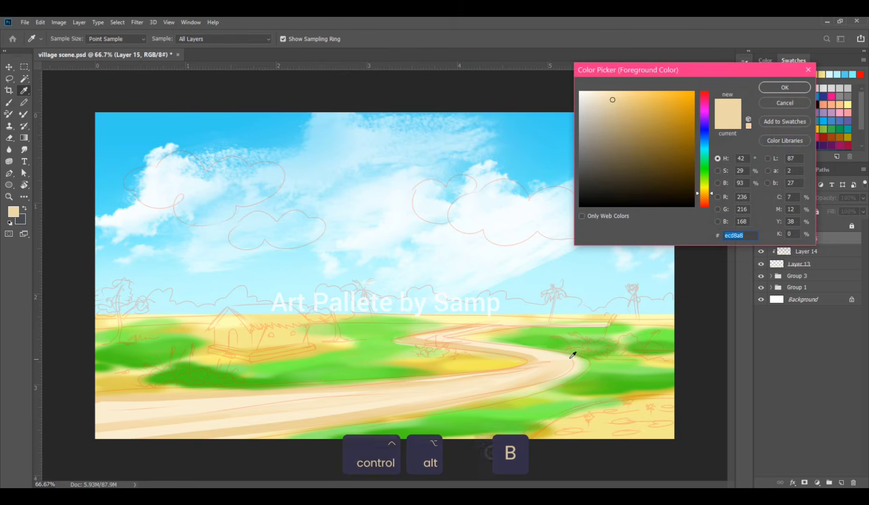
pyautogui.click(785, 87)
pyautogui.press('b')
pyautogui.press('[')
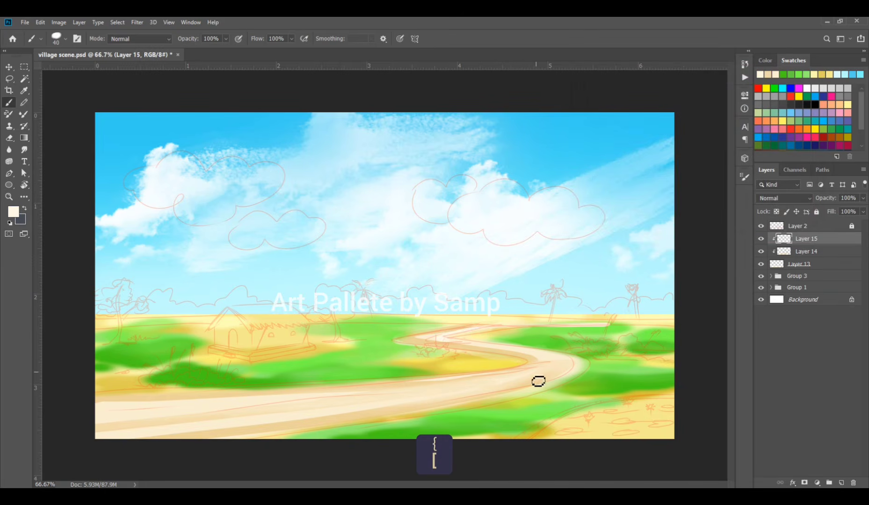
# Step: Paint pale cream highlight streaks along the foreground road up to the bend and switch to the 90 px eraser for softening
pyautogui.moveTo(554, 378); pyautogui.dragTo(51, 439)
pyautogui.moveTo(301, 410); pyautogui.dragTo(163, 415)
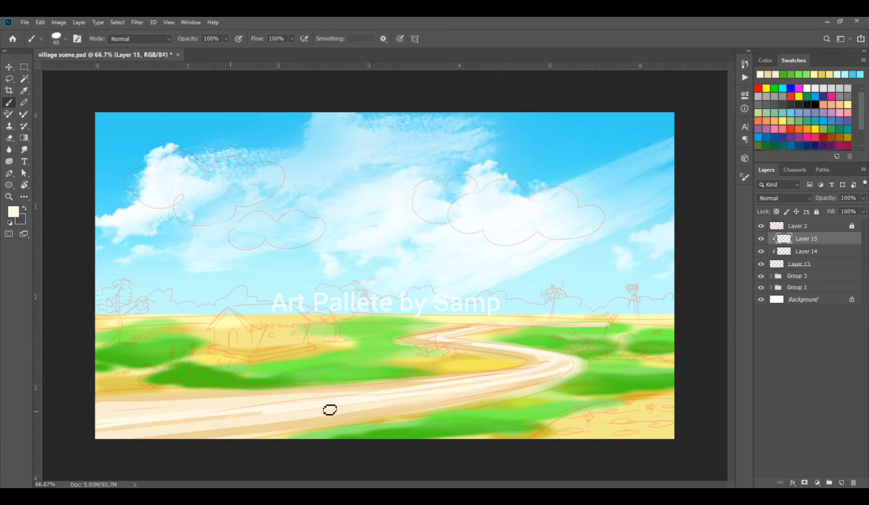
pyautogui.moveTo(330, 410)
pyautogui.mouseDown()
pyautogui.moveTo(150, 428)
pyautogui.moveTo(436, 401)
pyautogui.moveTo(544, 385)
pyautogui.moveTo(357, 409)
pyautogui.moveTo(548, 373)
pyautogui.mouseUp()
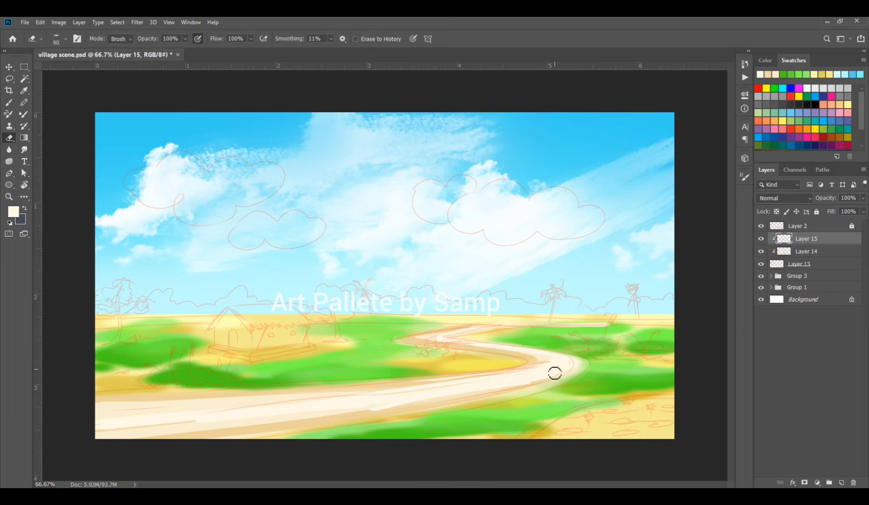
pyautogui.press('e')
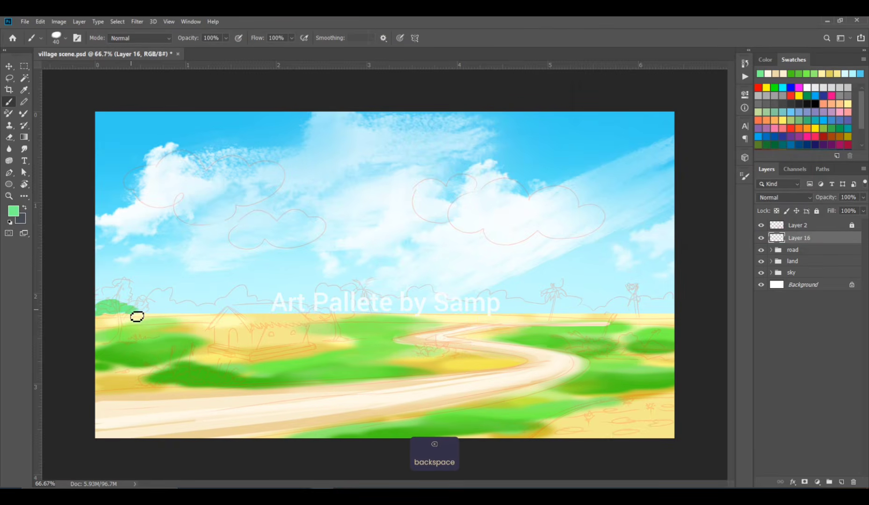
# Step: Paint a row of light green distant bushes along the horizon on Layer 16 with the 40 px brush, following the sketch
pyautogui.moveTo(136, 315); pyautogui.dragTo(184, 307)
pyautogui.keyDown('ctrl'); pyautogui.click(189, 312); pyautogui.keyUp('ctrl')
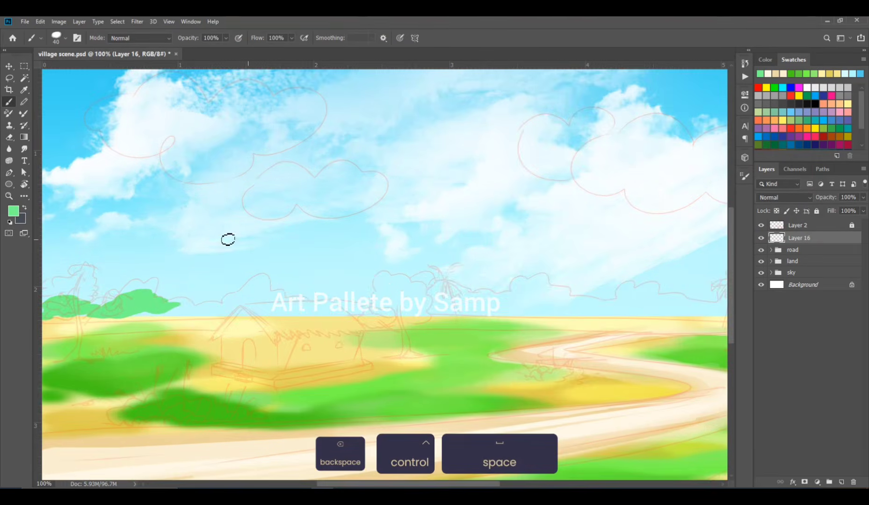
pyautogui.moveTo(188, 270); pyautogui.dragTo(306, 228)
pyautogui.moveTo(223, 267)
pyautogui.mouseDown()
pyautogui.moveTo(277, 280)
pyautogui.moveTo(301, 262)
pyautogui.moveTo(333, 270)
pyautogui.moveTo(378, 257)
pyautogui.moveTo(392, 276)
pyautogui.moveTo(421, 281)
pyautogui.moveTo(336, 264)
pyautogui.moveTo(277, 275)
pyautogui.moveTo(375, 270)
pyautogui.mouseUp()
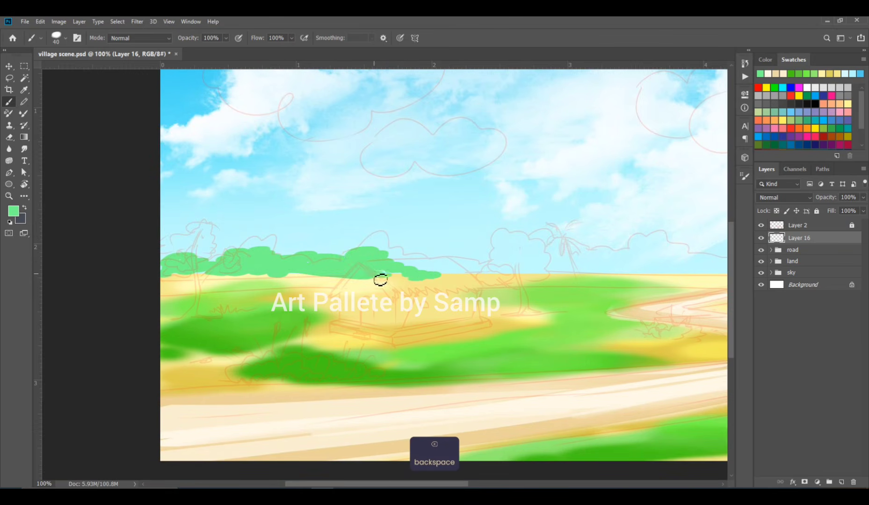
pyautogui.moveTo(456, 273)
pyautogui.mouseDown()
pyautogui.moveTo(268, 245)
pyautogui.moveTo(440, 242)
pyautogui.moveTo(529, 228)
pyautogui.moveTo(550, 245)
pyautogui.moveTo(481, 224)
pyautogui.moveTo(505, 246)
pyautogui.moveTo(541, 247)
pyautogui.moveTo(495, 248)
pyautogui.moveTo(579, 241)
pyautogui.mouseUp()
pyautogui.moveTo(225, 257)
pyautogui.mouseDown()
pyautogui.moveTo(250, 246)
pyautogui.moveTo(280, 258)
pyautogui.moveTo(190, 248)
pyautogui.moveTo(121, 254)
pyautogui.moveTo(154, 260)
pyautogui.mouseUp()
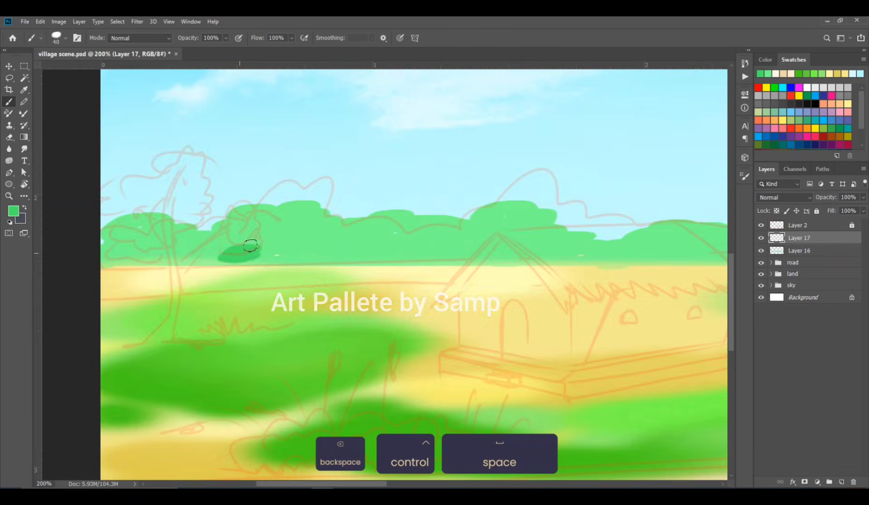
# Step: Paint darker green clumps on Layer 17 over the lower part of the leftmost horizon bushes, hiding the Layer 2 sketch
pyautogui.press('BackSpace')
pyautogui.moveTo(311, 255)
pyautogui.mouseDown()
pyautogui.moveTo(324, 266)
pyautogui.moveTo(402, 245)
pyautogui.moveTo(363, 224)
pyautogui.mouseUp()
pyautogui.click(762, 225)
pyautogui.moveTo(332, 249)
pyautogui.mouseDown()
pyautogui.moveTo(367, 236)
pyautogui.moveTo(401, 256)
pyautogui.moveTo(449, 256)
pyautogui.moveTo(478, 241)
pyautogui.moveTo(466, 231)
pyautogui.moveTo(399, 261)
pyautogui.moveTo(348, 260)
pyautogui.moveTo(523, 259)
pyautogui.mouseUp()
pyautogui.moveTo(119, 240); pyautogui.dragTo(86, 261)
# Step: Continue the darker green shading along the base of the horizon bushes above the road's far bend
pyautogui.press('space')
pyautogui.moveTo(540, 264)
pyautogui.mouseDown()
pyautogui.moveTo(323, 299)
pyautogui.moveTo(268, 284)
pyautogui.mouseUp()
pyautogui.moveTo(239, 277)
pyautogui.mouseDown()
pyautogui.moveTo(294, 284)
pyautogui.moveTo(330, 252)
pyautogui.moveTo(380, 275)
pyautogui.moveTo(367, 280)
pyautogui.moveTo(562, 280)
pyautogui.moveTo(278, 272)
pyautogui.moveTo(422, 269)
pyautogui.moveTo(407, 253)
pyautogui.moveTo(485, 268)
pyautogui.moveTo(494, 259)
pyautogui.moveTo(605, 288)
pyautogui.moveTo(308, 302)
pyautogui.mouseUp()
pyautogui.press('space')
pyautogui.press('space')
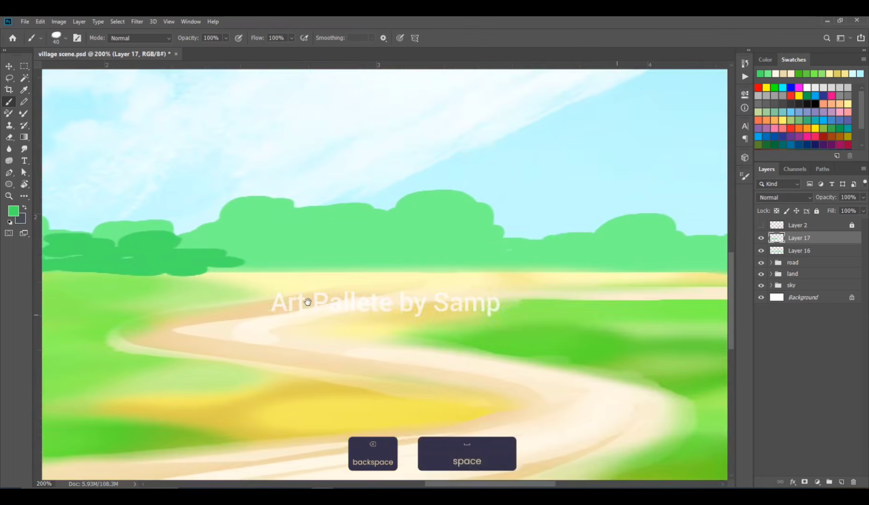
pyautogui.moveTo(213, 269)
pyautogui.mouseDown()
pyautogui.moveTo(252, 272)
pyautogui.moveTo(277, 256)
pyautogui.moveTo(400, 263)
pyautogui.mouseUp()
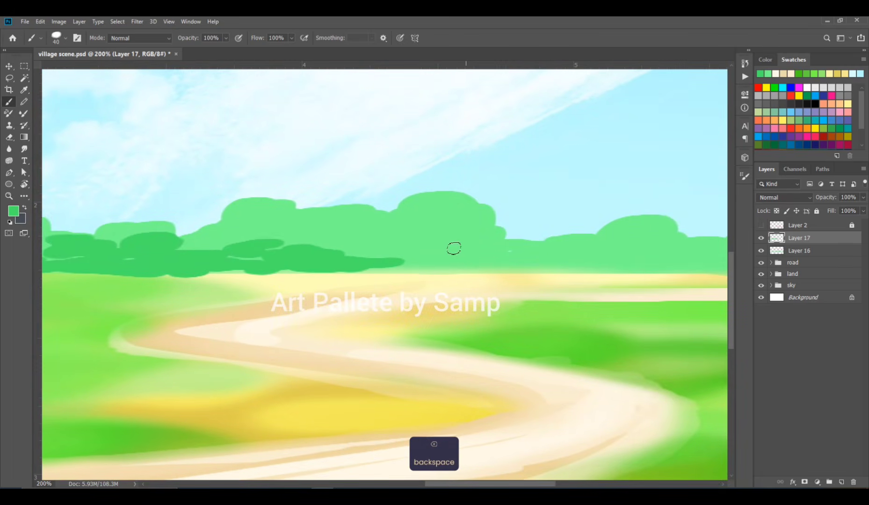
# Step: Set Layer 17, the dark bush shading, to the Color Burn blend mode at 60% opacity
pyautogui.hotkey('ctrl', '-')
pyautogui.hotkey('ctrl', '-')
pyautogui.click(785, 198)
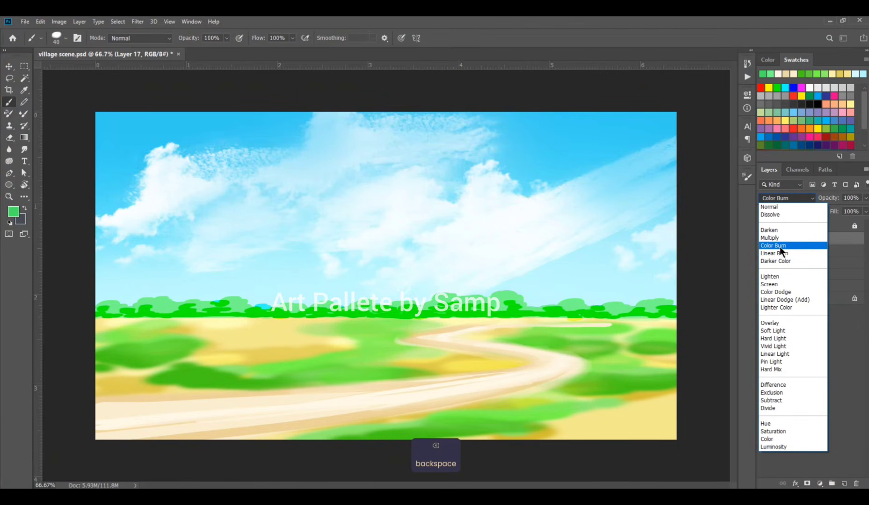
pyautogui.click(782, 247)
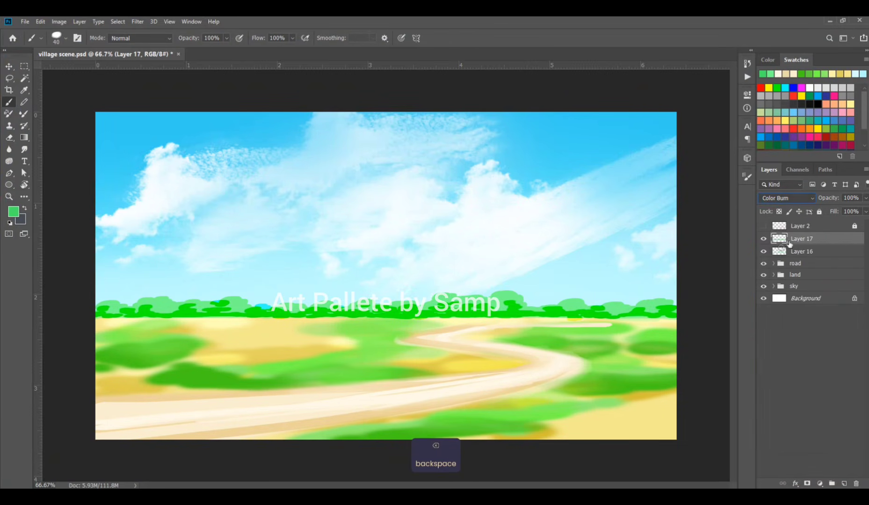
pyautogui.moveTo(830, 199); pyautogui.dragTo(814, 200)
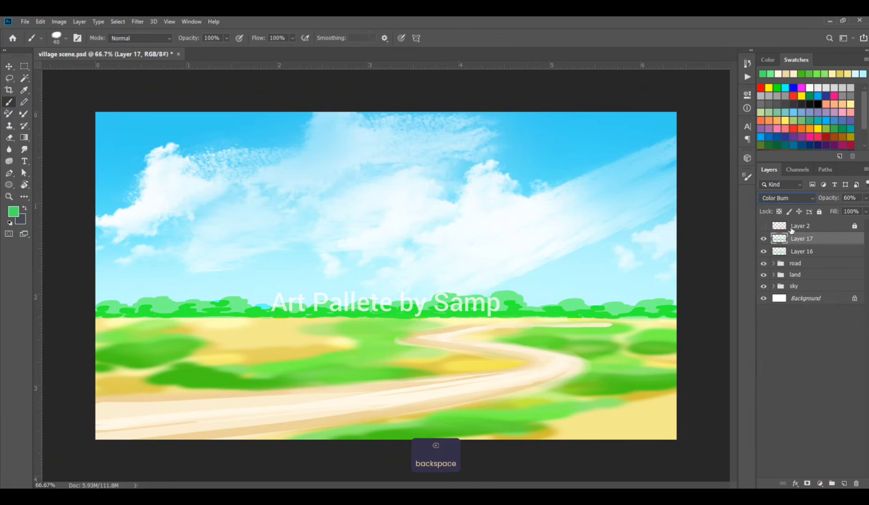
# Step: Add a new layer above Layer 17 and choose a pale yellow-green foreground colour for the bush highlights
pyautogui.click(844, 483)
pyautogui.press('b')
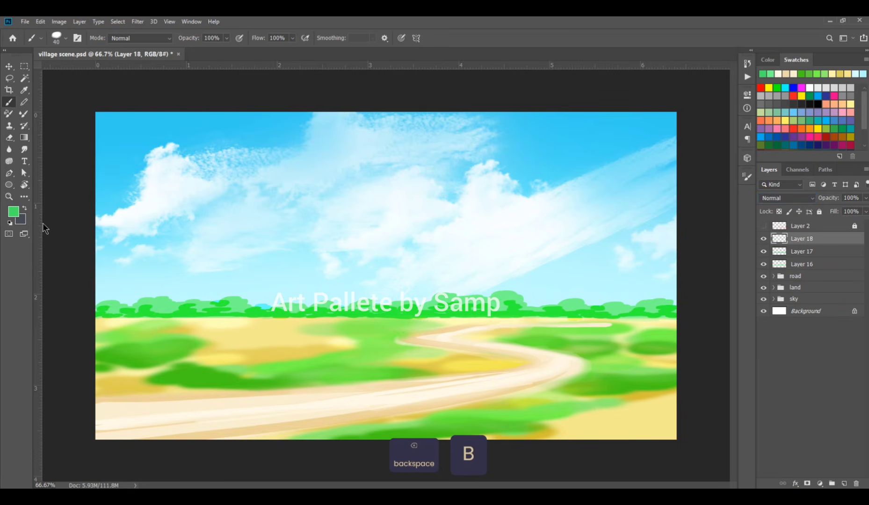
pyautogui.click(13, 212)
pyautogui.click(503, 294)
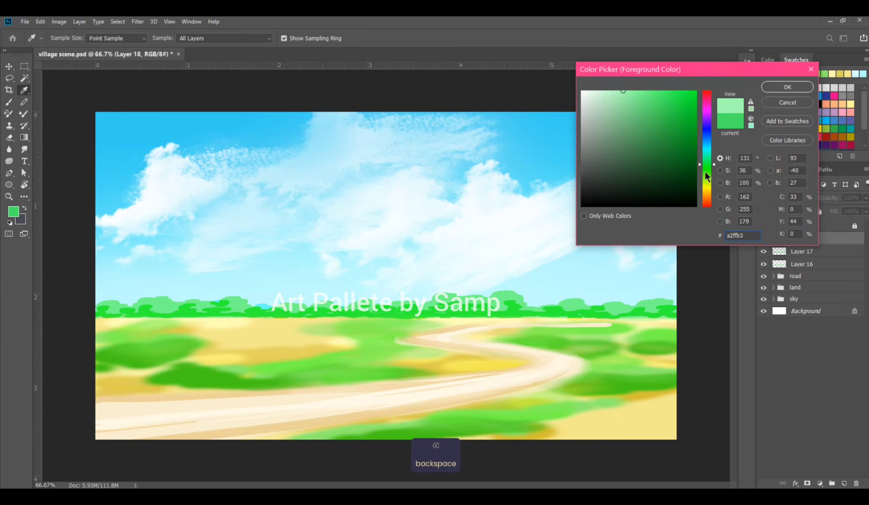
pyautogui.click(706, 172)
pyautogui.click(713, 179)
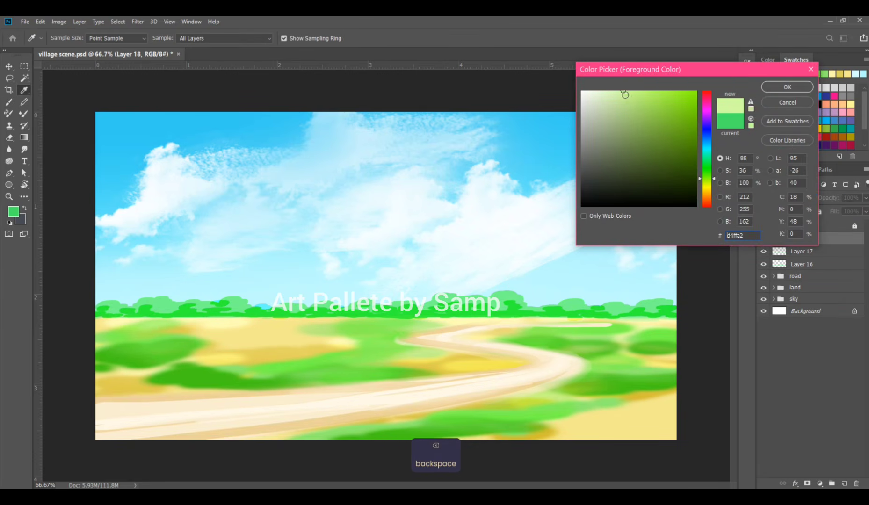
pyautogui.click(795, 88)
# Step: Paint pale yellow-green highlight dabs on the tops of the leftmost horizon bushes with the 40 px brush
pyautogui.keyDown('ctrl'); pyautogui.click(176, 307); pyautogui.keyUp('ctrl')
pyautogui.keyDown('ctrl'); pyautogui.click(174, 303); pyautogui.keyUp('ctrl')
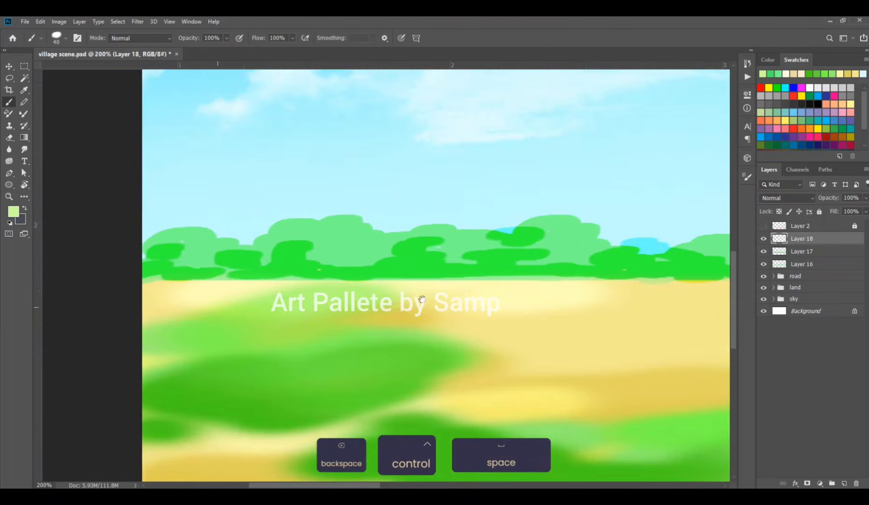
pyautogui.moveTo(317, 238)
pyautogui.mouseDown()
pyautogui.moveTo(297, 236)
pyautogui.moveTo(181, 250)
pyautogui.moveTo(240, 253)
pyautogui.moveTo(335, 223)
pyautogui.moveTo(464, 233)
pyautogui.mouseUp()
pyautogui.moveTo(478, 251); pyautogui.dragTo(503, 249)
pyautogui.moveTo(543, 220); pyautogui.dragTo(568, 218)
pyautogui.moveTo(554, 234); pyautogui.dragTo(582, 238)
pyautogui.moveTo(529, 256); pyautogui.dragTo(561, 255)
pyautogui.moveTo(430, 260); pyautogui.dragTo(458, 259)
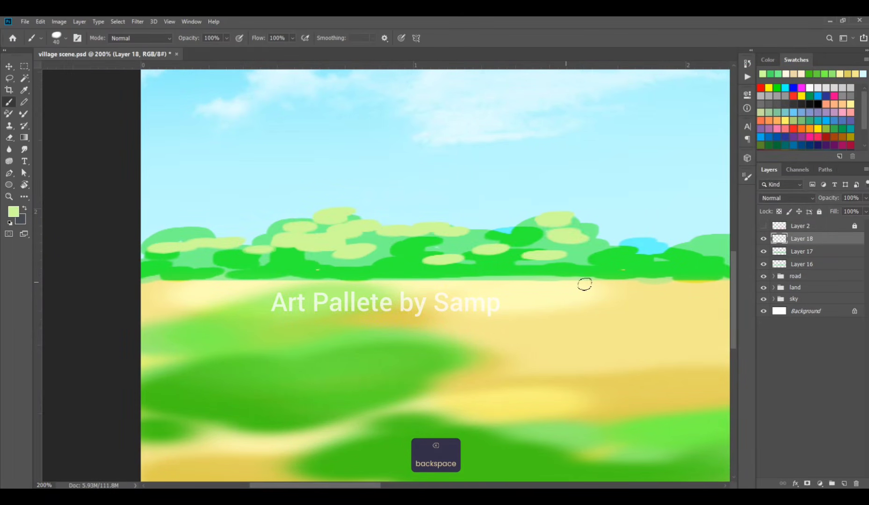
# Step: Extend the pale yellow-green highlight dabs to the next stretch of bushes along the horizon
pyautogui.press('space')
pyautogui.moveTo(620, 302); pyautogui.dragTo(338, 316)
pyautogui.moveTo(328, 249); pyautogui.dragTo(331, 248)
pyautogui.moveTo(346, 269)
pyautogui.mouseDown()
pyautogui.moveTo(418, 263)
pyautogui.moveTo(452, 246)
pyautogui.mouseUp()
pyautogui.moveTo(453, 257); pyautogui.dragTo(553, 249)
# Step: Change the blend mode of Layer 17, the dark bush shading, to Multiply
pyautogui.click(802, 251)
pyautogui.click(786, 198)
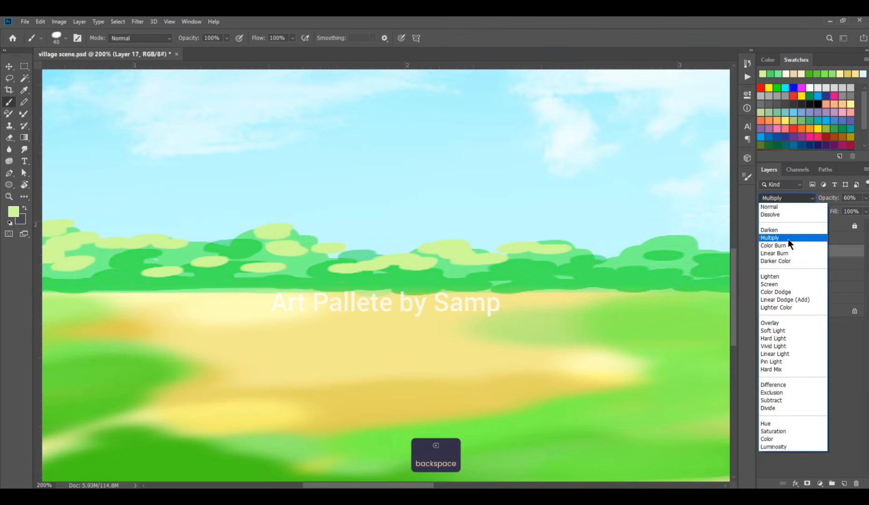
pyautogui.click(791, 240)
# Step: Paint more yellow-green highlights on Layer 18 over the middle horizon bushes near the road's far bend
pyautogui.click(814, 241)
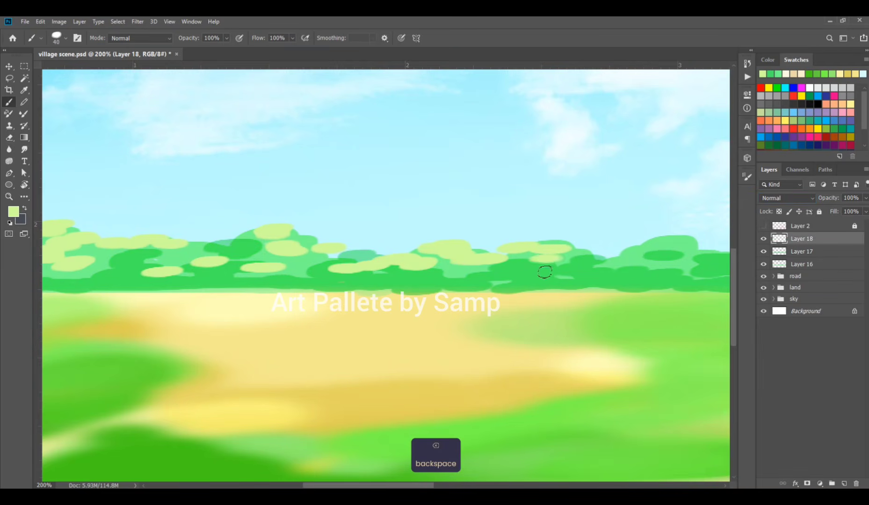
pyautogui.press('space')
pyautogui.moveTo(601, 312); pyautogui.dragTo(340, 313)
pyautogui.moveTo(326, 264); pyautogui.dragTo(356, 262)
pyautogui.moveTo(345, 270)
pyautogui.mouseDown()
pyautogui.moveTo(400, 245)
pyautogui.moveTo(428, 243)
pyautogui.mouseUp()
pyautogui.moveTo(381, 257); pyautogui.dragTo(421, 256)
pyautogui.moveTo(428, 256); pyautogui.dragTo(476, 258)
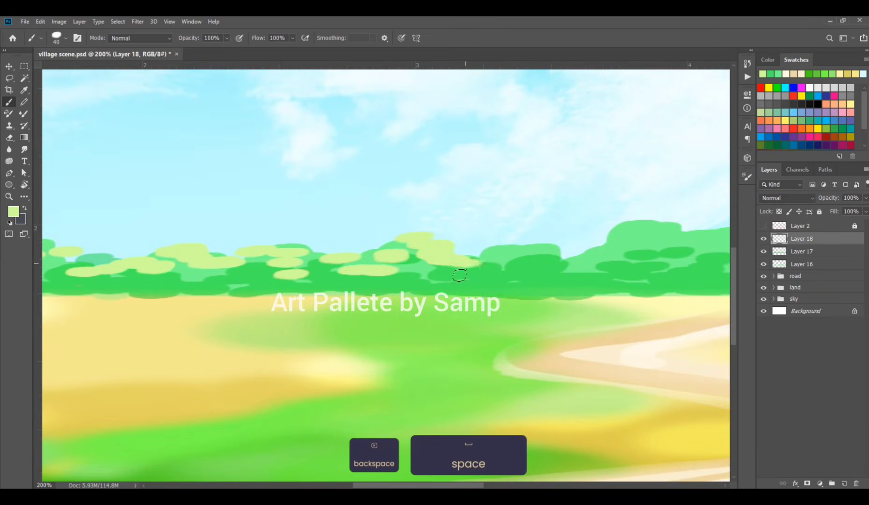
pyautogui.moveTo(457, 275); pyautogui.dragTo(486, 275)
pyautogui.moveTo(491, 257); pyautogui.dragTo(525, 259)
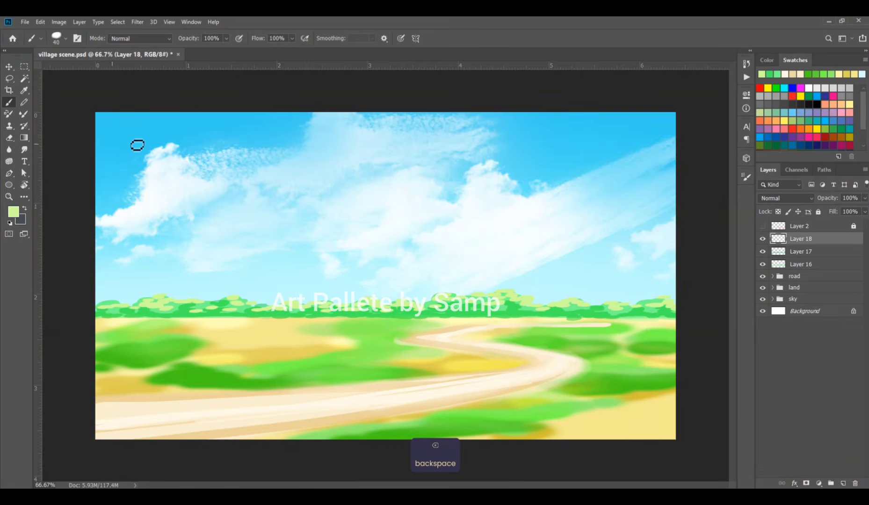
# Step: Set Layer 18 to the Overlay blend mode and clip both Layer 17 and Layer 18 to the bushes on Layer 16
pyautogui.click(775, 193)
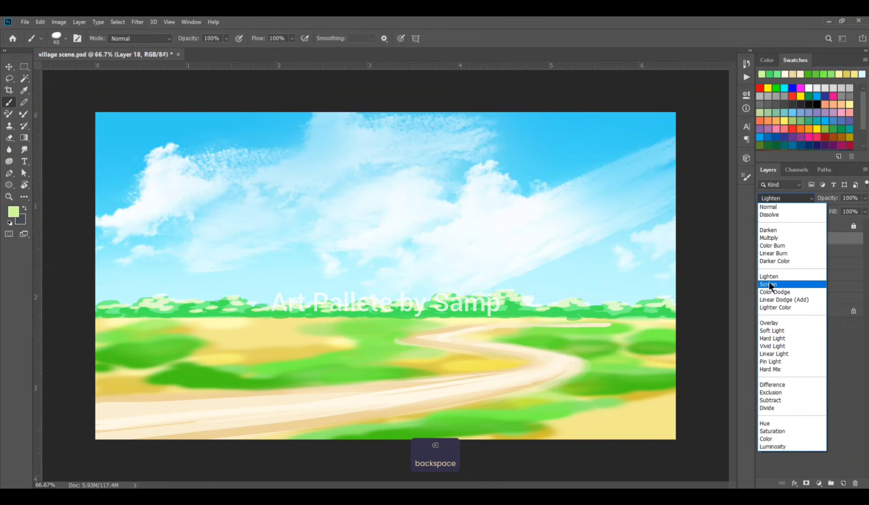
pyautogui.click(769, 324)
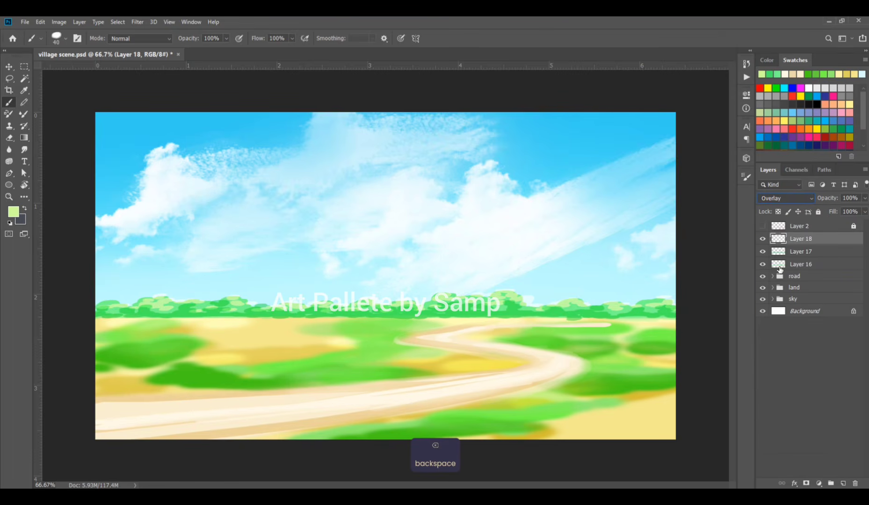
pyautogui.click(806, 253)
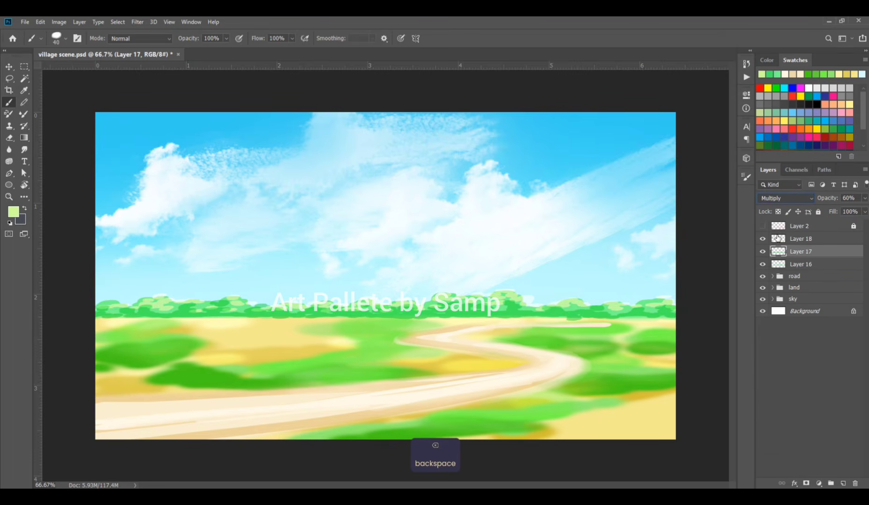
pyautogui.hotkey('ctrl', 'alt', 'g')
pyautogui.keyDown('ctrl'); pyautogui.click(798, 253); pyautogui.keyUp('ctrl')
pyautogui.click(806, 252)
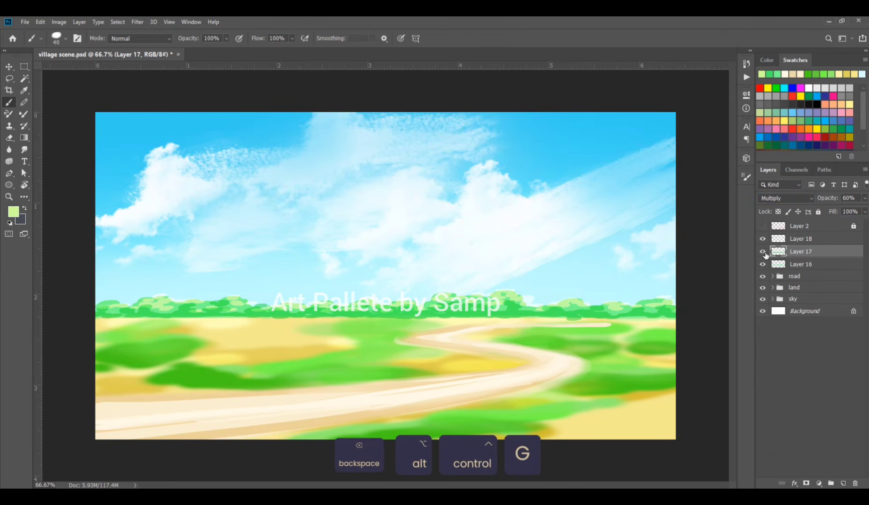
pyautogui.hotkey('ctrl', 'alt', 'g')
pyautogui.click(810, 242)
pyautogui.hotkey('ctrl', 'alt', 'g')
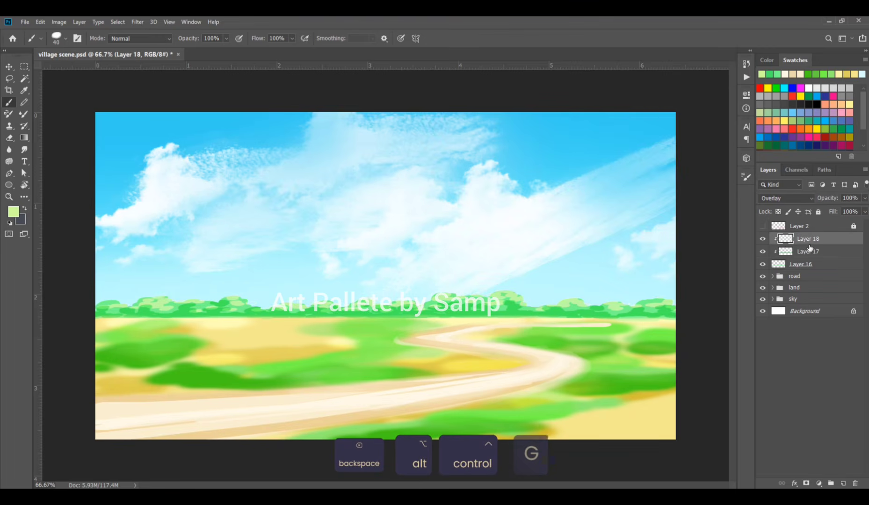
# Step: Show the Layer 2 sketch and paint the distant palm's tapering, leaning tan trunk on Layer 19
pyautogui.click(762, 226)
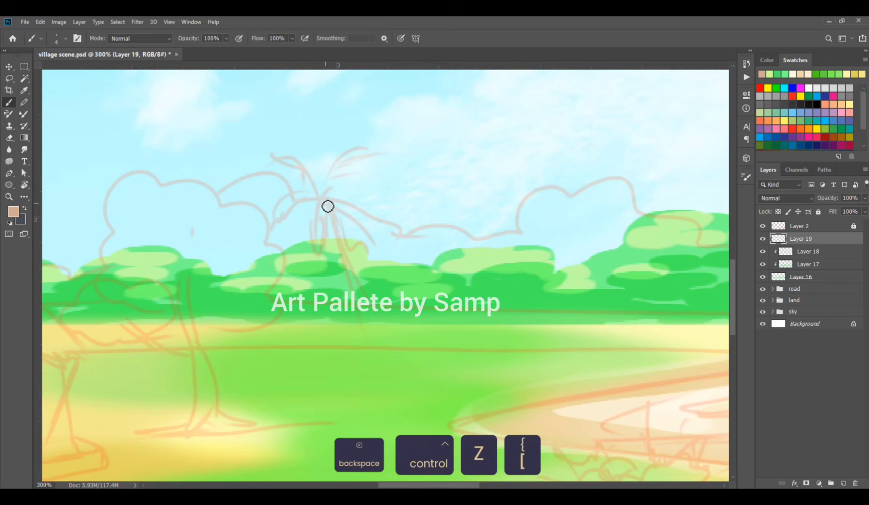
pyautogui.moveTo(327, 190); pyautogui.dragTo(410, 370)
pyautogui.moveTo(332, 206); pyautogui.dragTo(414, 364)
pyautogui.hotkey('ctrl', 'z')
pyautogui.moveTo(335, 217)
pyautogui.mouseDown()
pyautogui.moveTo(389, 330)
pyautogui.moveTo(363, 283)
pyautogui.moveTo(378, 322)
pyautogui.moveTo(363, 294)
pyautogui.moveTo(395, 342)
pyautogui.mouseUp()
pyautogui.press('e')
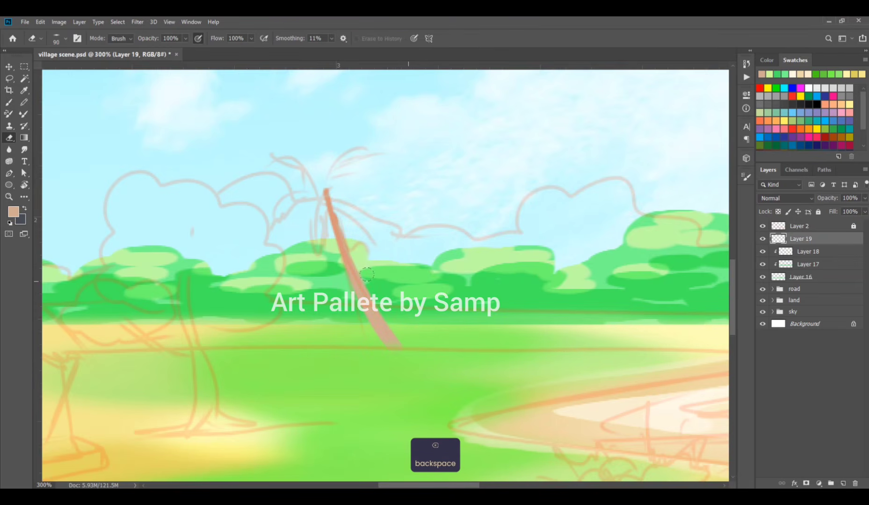
pyautogui.press('b')
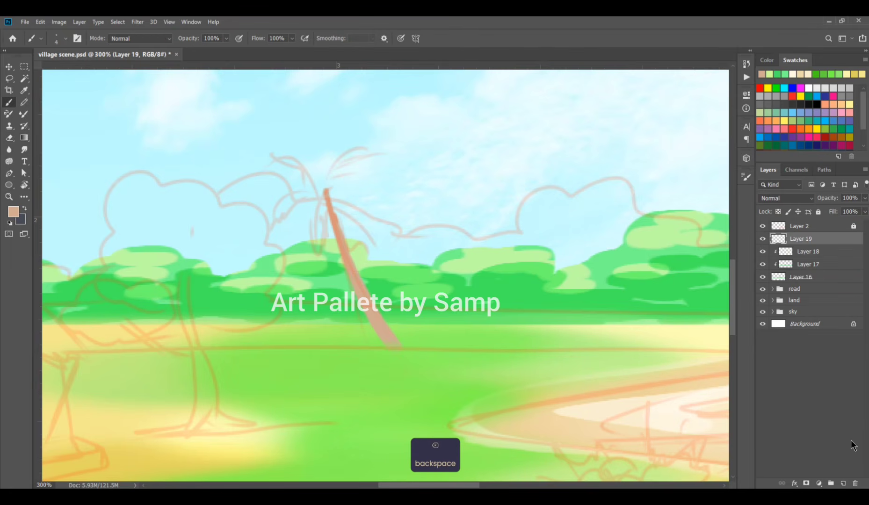
# Step: On a new layer above the trunk, paint the palm's first two drooping fronds in green with a size 6 brush
pyautogui.click(842, 483)
pyautogui.click(15, 212)
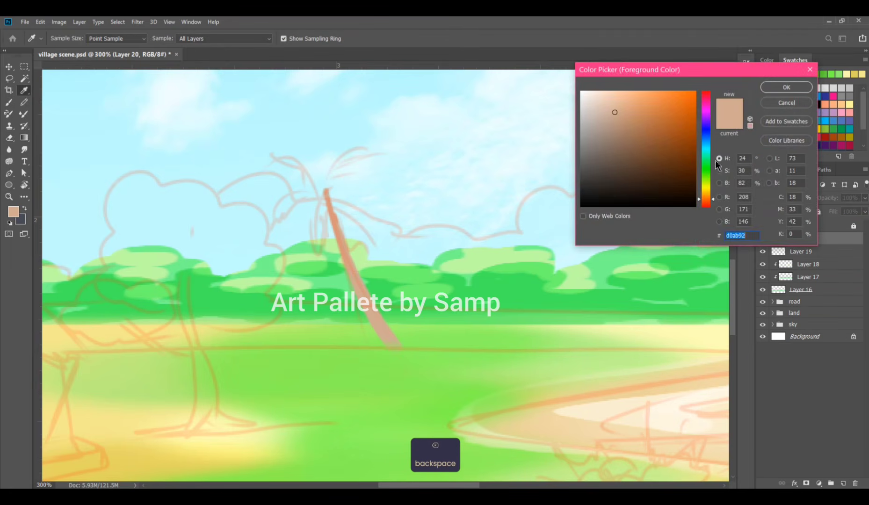
pyautogui.click(707, 169)
pyautogui.moveTo(632, 115); pyautogui.dragTo(641, 107)
pyautogui.click(788, 87)
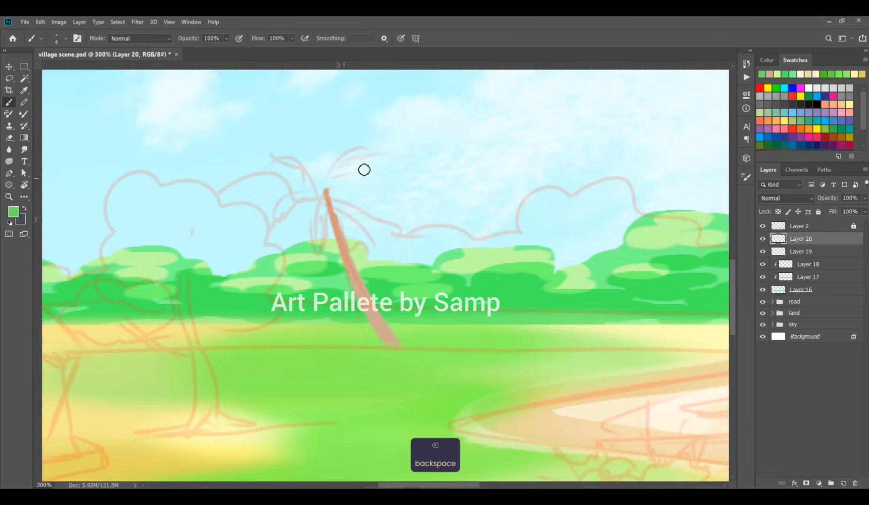
pyautogui.moveTo(316, 278)
pyautogui.mouseDown()
pyautogui.moveTo(327, 192)
pyautogui.moveTo(363, 233)
pyautogui.mouseUp()
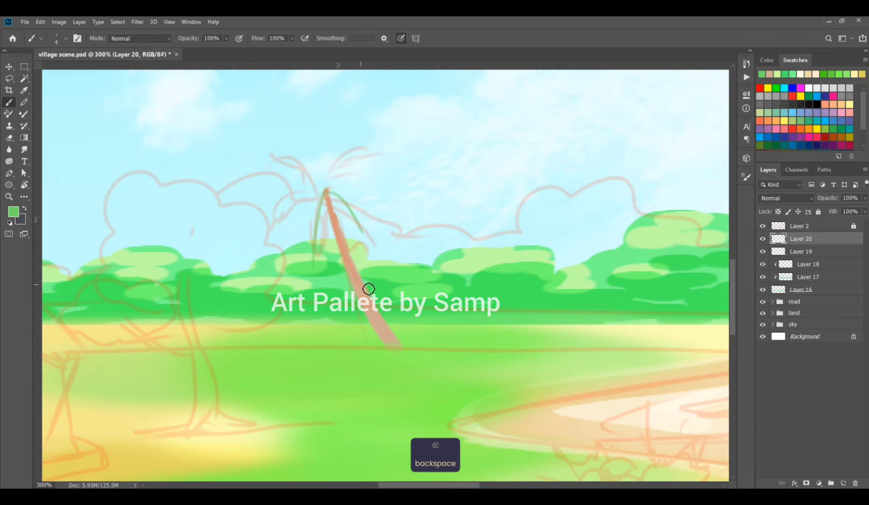
pyautogui.press(']')
pyautogui.press(']')
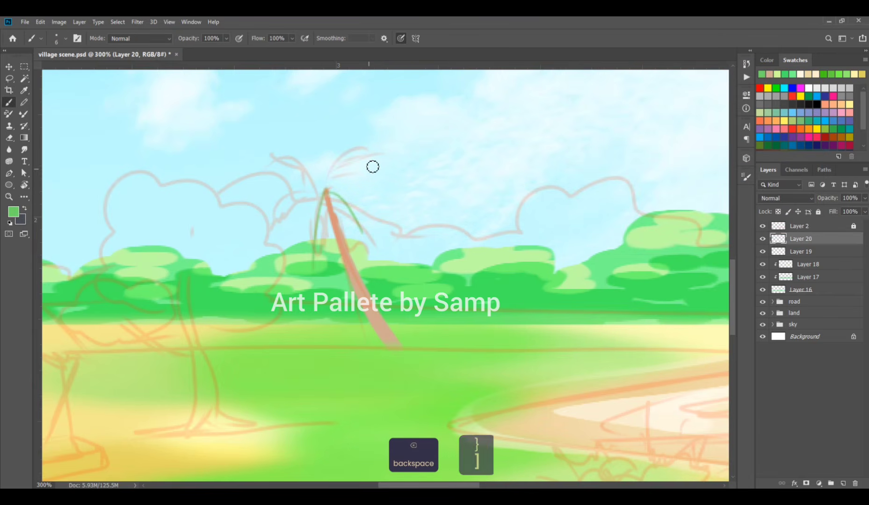
pyautogui.moveTo(326, 190)
pyautogui.mouseDown()
pyautogui.moveTo(318, 271)
pyautogui.moveTo(375, 233)
pyautogui.mouseUp()
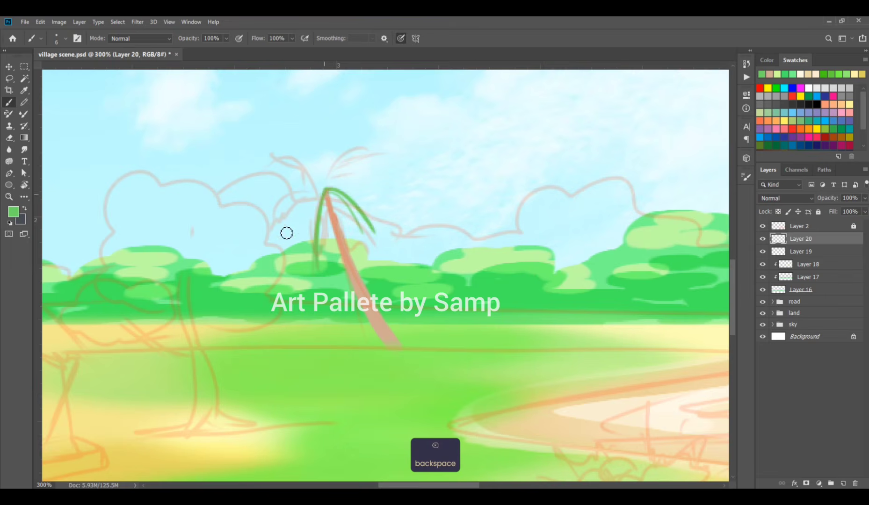
# Step: Paint the palm's remaining arching fronds around the crown and add short leaflets along each of them
pyautogui.moveTo(284, 233); pyautogui.dragTo(325, 192)
pyautogui.moveTo(361, 146); pyautogui.dragTo(326, 191)
pyautogui.moveTo(323, 192); pyautogui.dragTo(272, 167)
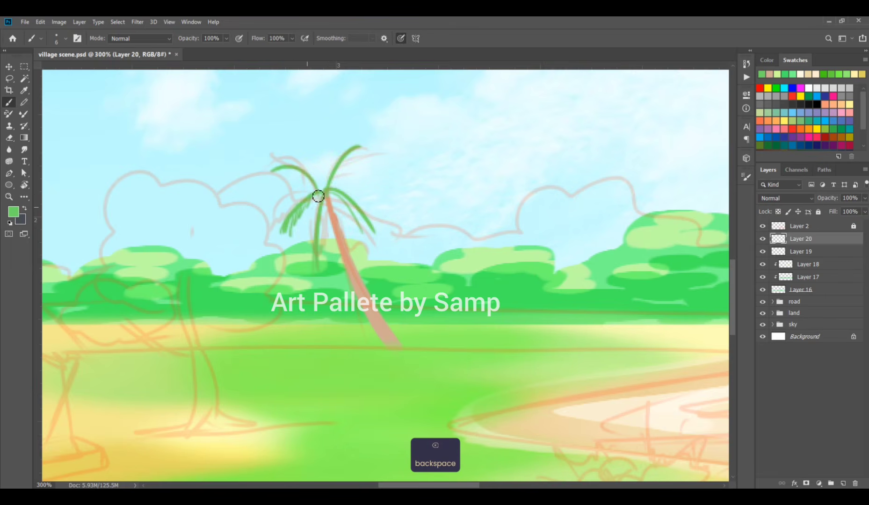
pyautogui.moveTo(319, 196)
pyautogui.mouseDown()
pyautogui.moveTo(322, 251)
pyautogui.moveTo(326, 202)
pyautogui.moveTo(347, 202)
pyautogui.moveTo(373, 232)
pyautogui.mouseUp()
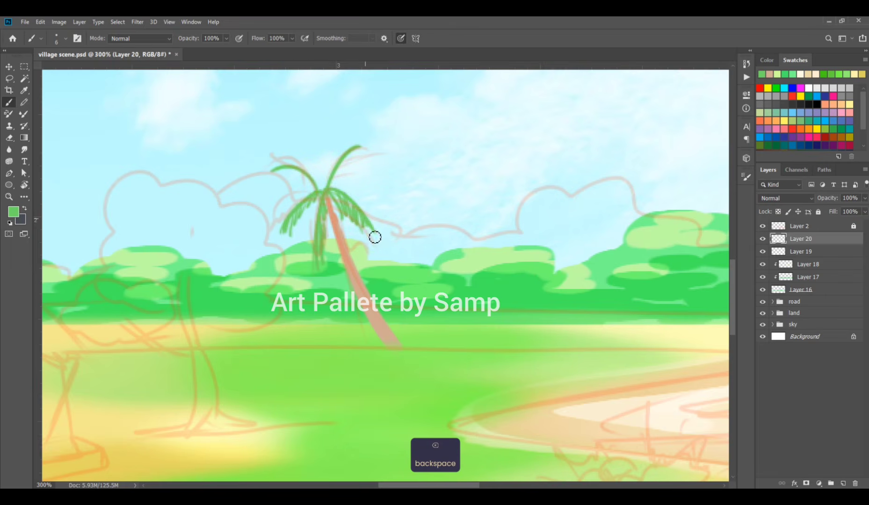
pyautogui.moveTo(351, 160)
pyautogui.mouseDown()
pyautogui.moveTo(322, 201)
pyautogui.moveTo(291, 178)
pyautogui.moveTo(271, 184)
pyautogui.moveTo(321, 197)
pyautogui.moveTo(332, 154)
pyautogui.moveTo(330, 213)
pyautogui.moveTo(316, 208)
pyautogui.moveTo(309, 226)
pyautogui.moveTo(322, 208)
pyautogui.moveTo(363, 190)
pyautogui.moveTo(299, 203)
pyautogui.moveTo(357, 228)
pyautogui.moveTo(332, 198)
pyautogui.mouseUp()
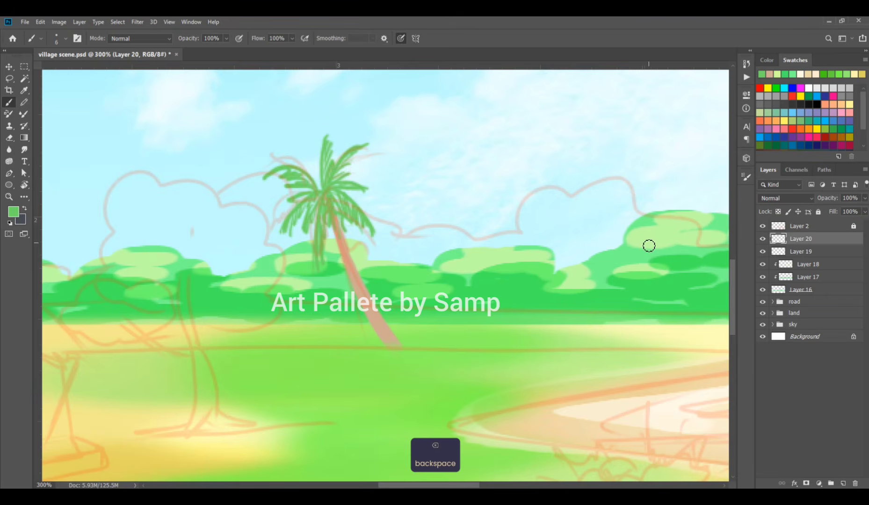
# Step: Group the palm's trunk and frond layers, Layer 19 and Layer 20
pyautogui.keyDown('shift'); pyautogui.click(802, 252); pyautogui.keyUp('shift')
pyautogui.hotkey('ctrl', 'g')
pyautogui.hotkey('ctrl', '-')
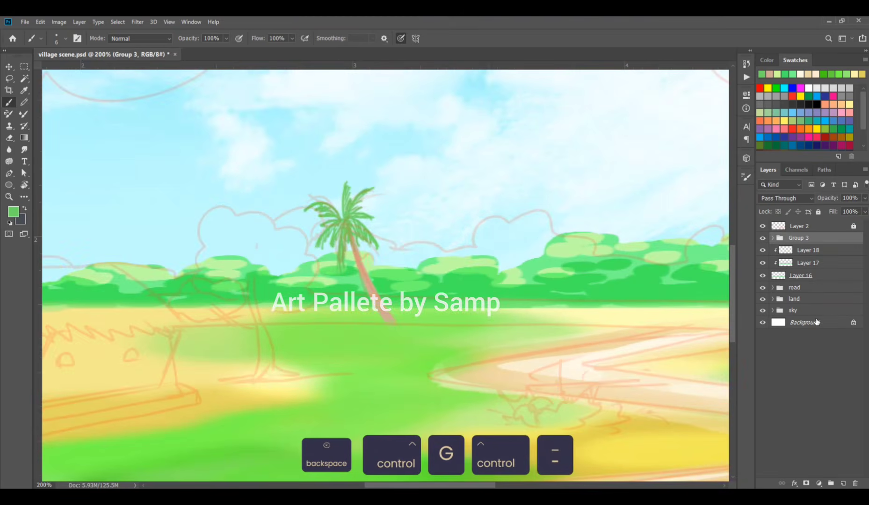
pyautogui.moveTo(659, 281); pyautogui.dragTo(231, 235)
pyautogui.moveTo(552, 191); pyautogui.dragTo(484, 231)
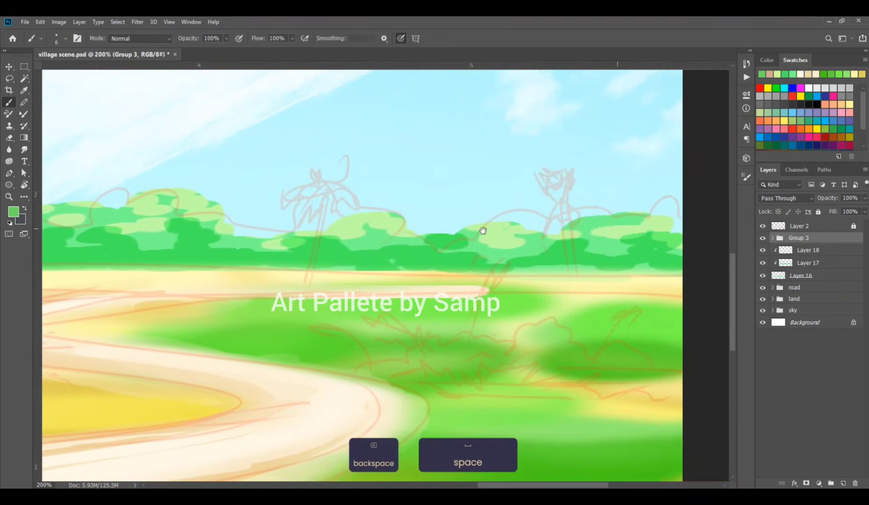
pyautogui.keyDown('ctrl'); pyautogui.click(352, 244); pyautogui.keyUp('ctrl')
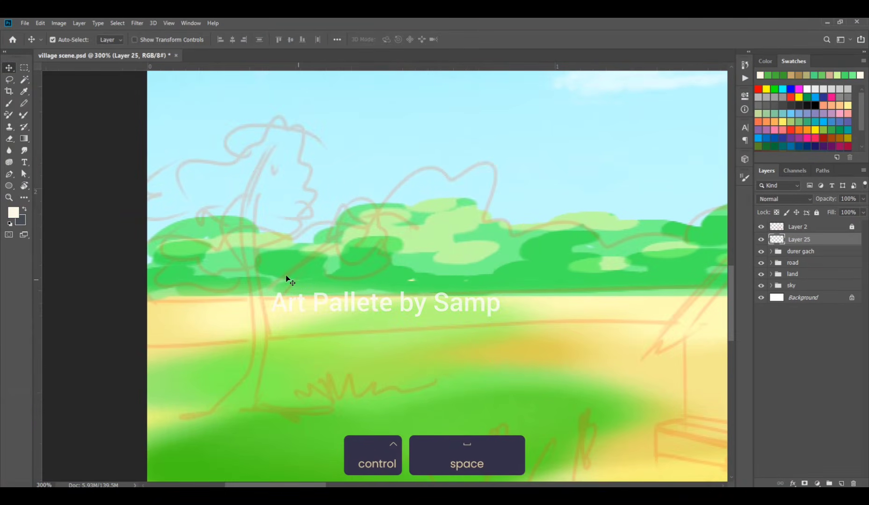
# Step: Set up a hard round brush at size 9 with the ochre foreground colour d2ad4e
pyautogui.press('b')
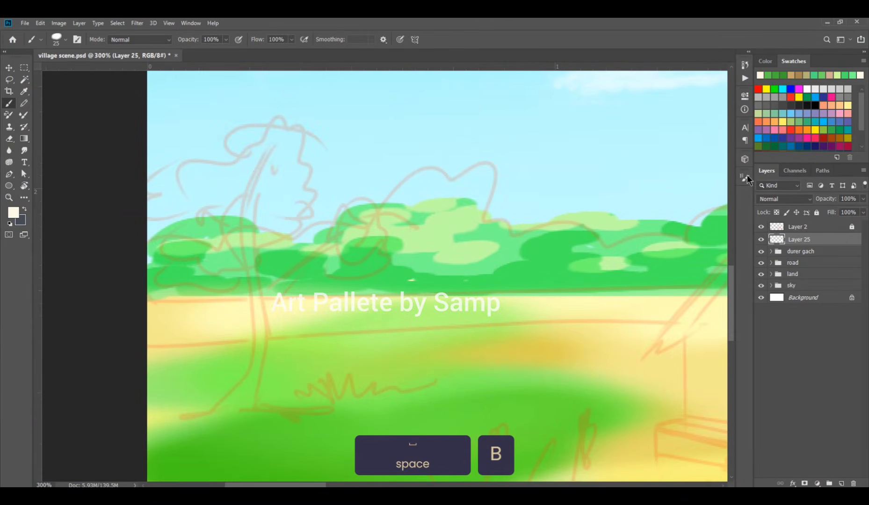
pyautogui.click(745, 178)
pyautogui.click(644, 190)
pyautogui.click(730, 172)
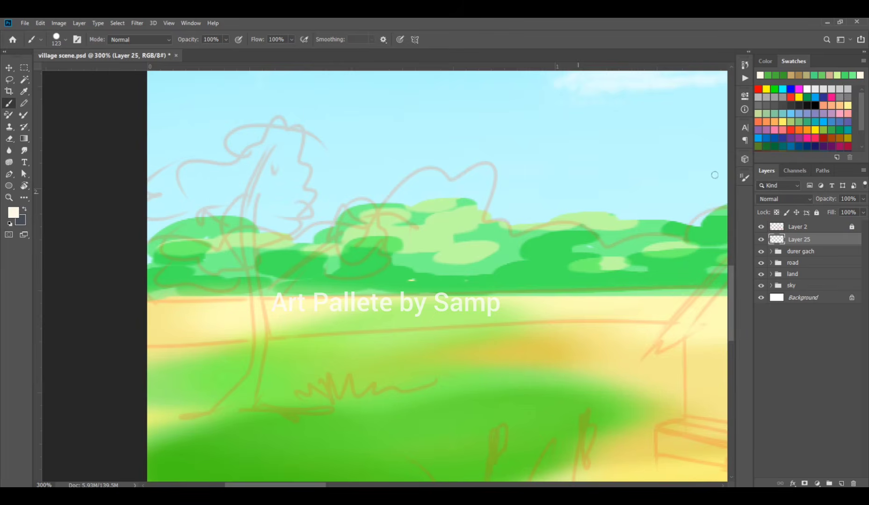
pyautogui.click(12, 214)
pyautogui.click(652, 113)
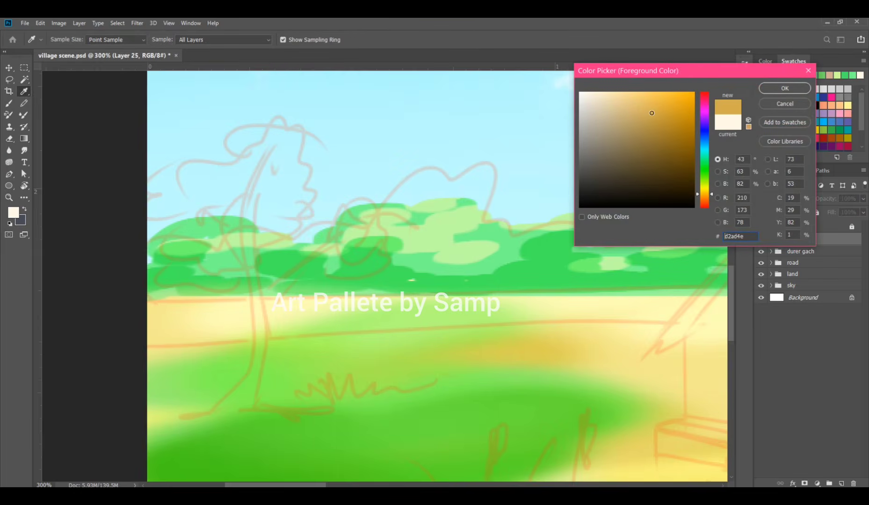
pyautogui.click(783, 89)
pyautogui.press('[')
pyautogui.press('[')
pyautogui.press('[')
pyautogui.press('[')
pyautogui.press('[')
pyautogui.press('[')
pyautogui.press('[')
pyautogui.press('[')
pyautogui.press('[')
pyautogui.press('[')
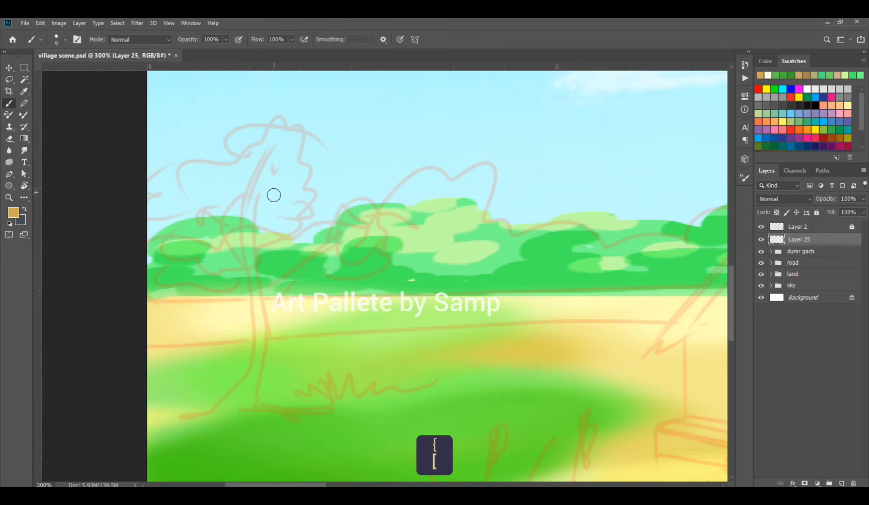
# Step: Paint the large tree's curved ochre trunk with spreading roots over the sketch on Layer 25
pyautogui.moveTo(262, 171)
pyautogui.mouseDown()
pyautogui.moveTo(244, 356)
pyautogui.moveTo(171, 423)
pyautogui.mouseUp()
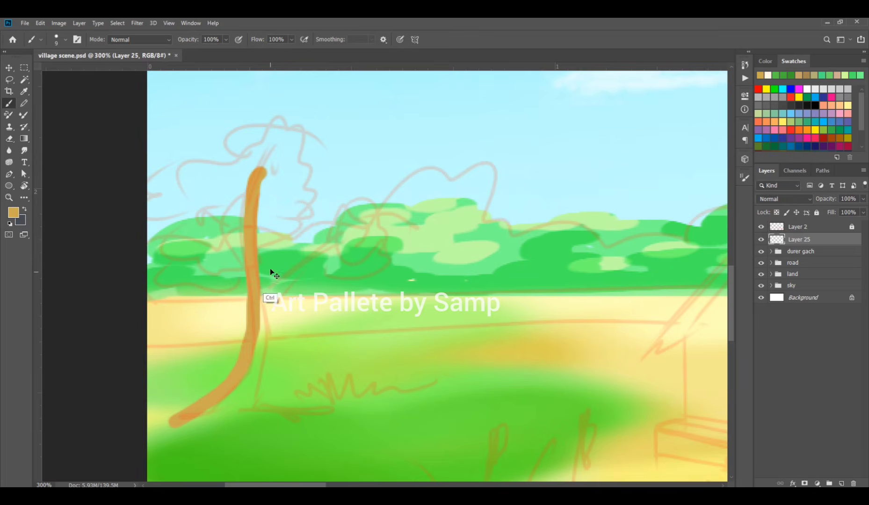
pyautogui.hotkey('ctrl', 'z')
pyautogui.moveTo(249, 199)
pyautogui.mouseDown()
pyautogui.moveTo(262, 316)
pyautogui.moveTo(242, 382)
pyautogui.moveTo(199, 423)
pyautogui.mouseUp()
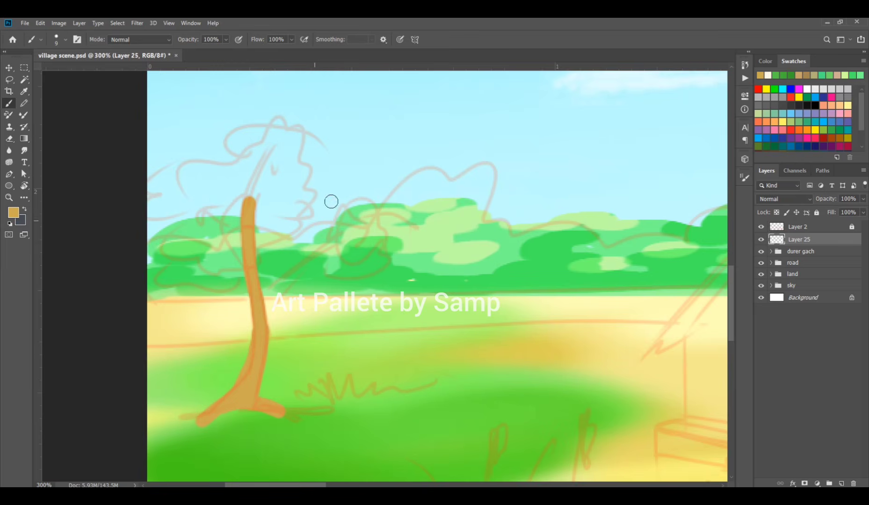
# Step: Paint the tree's long side branch and thinner upper branches with forked twigs in the same ochre
pyautogui.moveTo(263, 304); pyautogui.dragTo(351, 237)
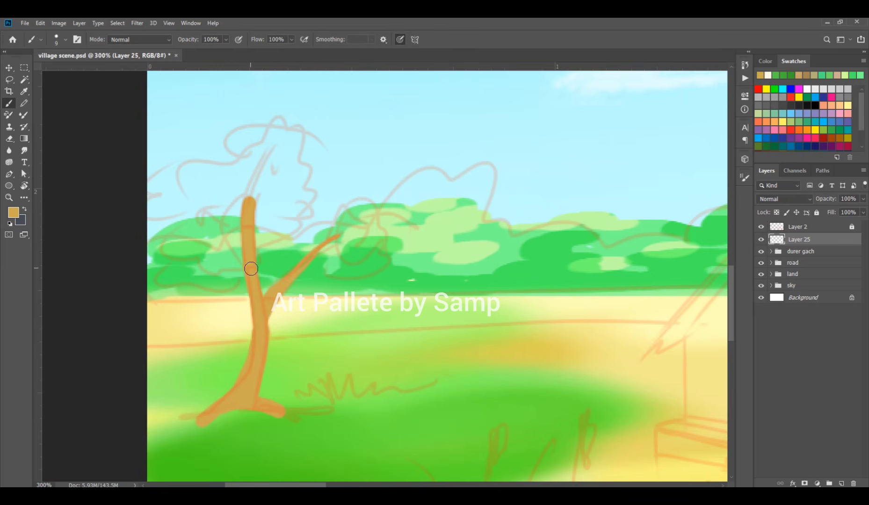
pyautogui.moveTo(251, 269); pyautogui.dragTo(232, 192)
pyautogui.moveTo(259, 230)
pyautogui.mouseDown()
pyautogui.moveTo(269, 198)
pyautogui.moveTo(266, 219)
pyautogui.mouseUp()
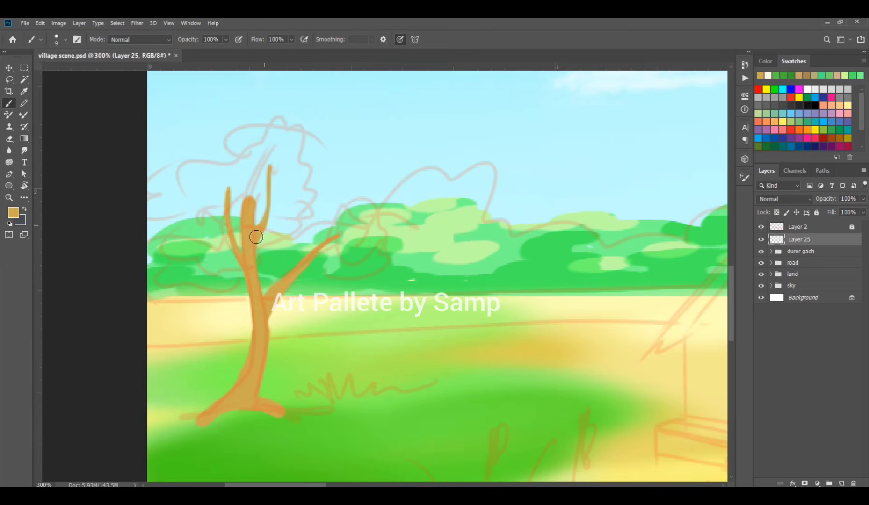
pyautogui.moveTo(271, 171); pyautogui.dragTo(299, 152)
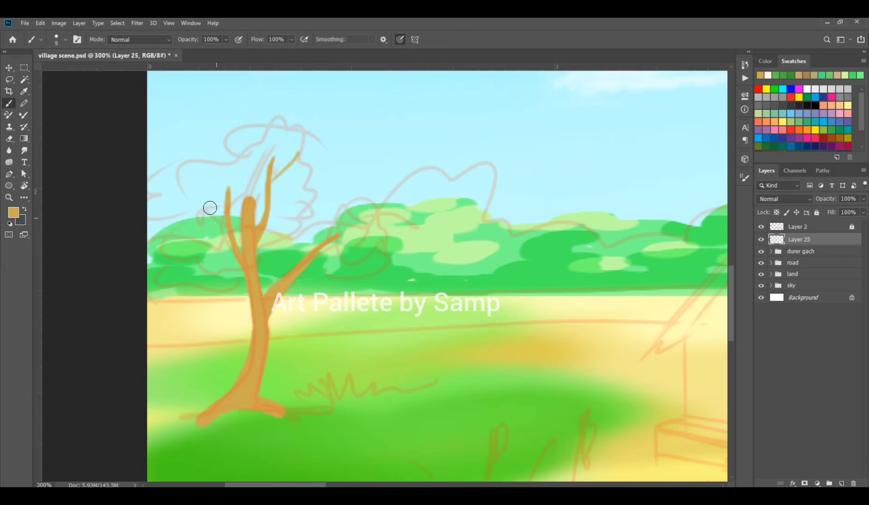
pyautogui.moveTo(227, 222)
pyautogui.mouseDown()
pyautogui.moveTo(202, 188)
pyautogui.moveTo(164, 196)
pyautogui.mouseUp()
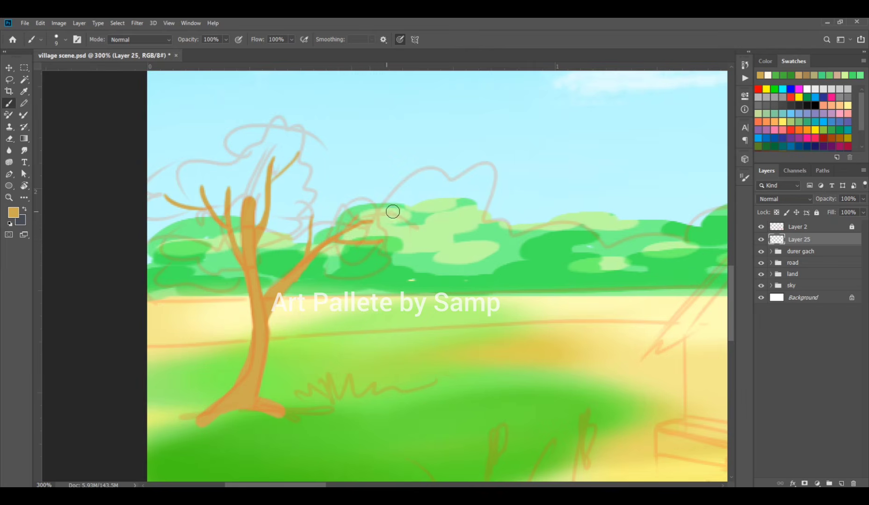
# Step: Give the Eraser a hard round 15 px tip and trim the ends of the tree's roots to a taper
pyautogui.press('e')
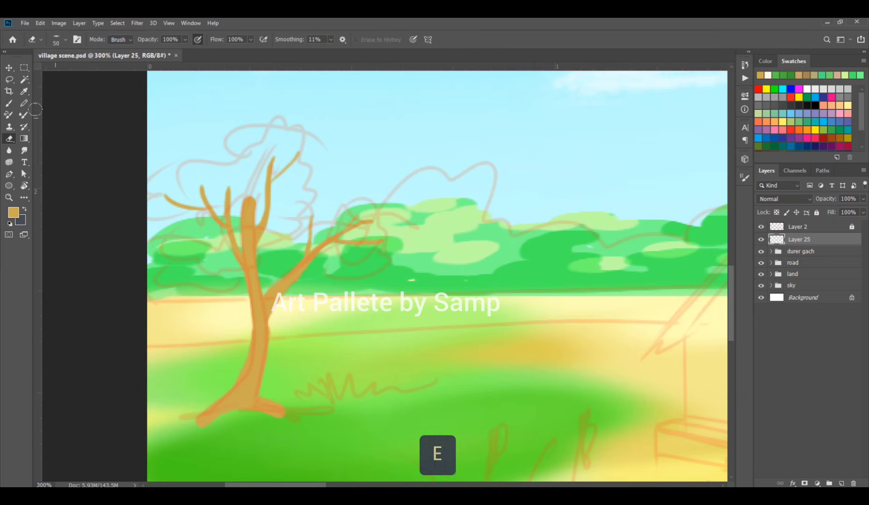
pyautogui.click(745, 177)
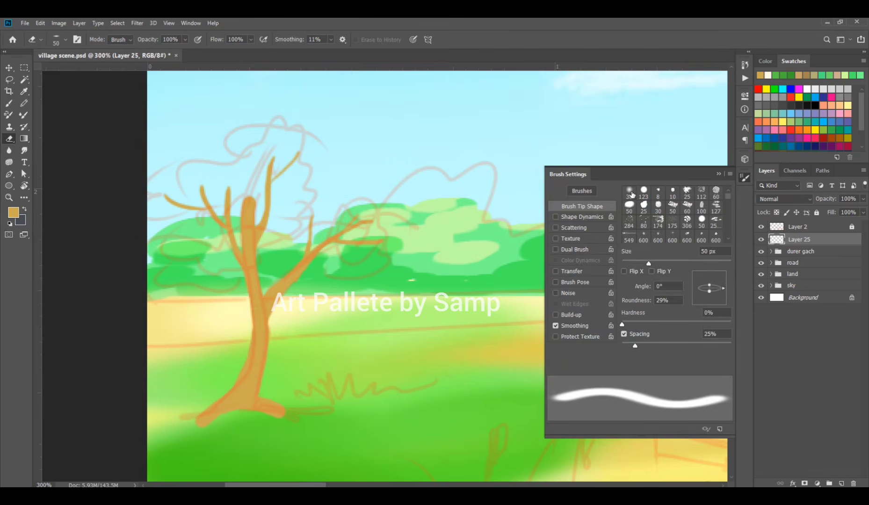
pyautogui.click(630, 192)
pyautogui.click(646, 193)
pyautogui.click(718, 173)
pyautogui.press('[')
pyautogui.press('[')
pyautogui.press('[')
pyautogui.press('[')
pyautogui.press('[')
pyautogui.press('[')
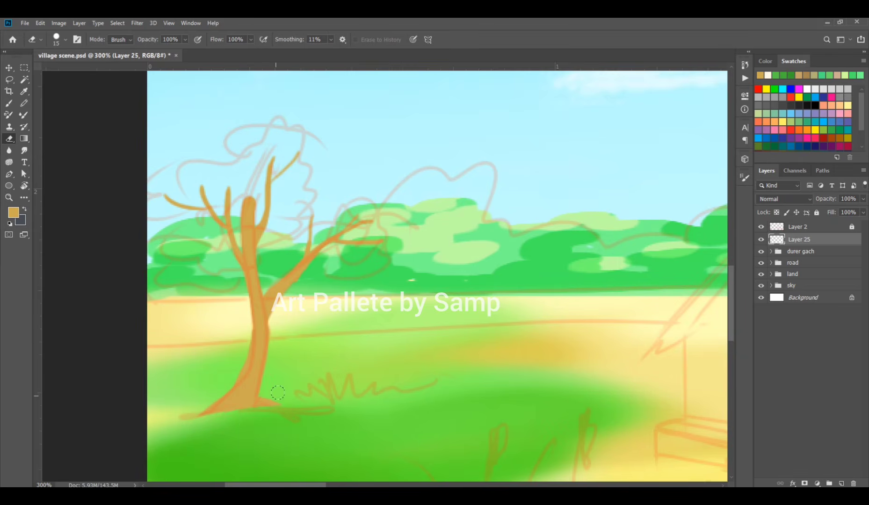
# Step: Undo the last erasing and, with a smaller eraser, carve the blunt top of the trunk into slimmer branches
pyautogui.hotkey('ctrl', 'z')
pyautogui.press('[')
pyautogui.press('[')
pyautogui.press('[')
pyautogui.press('[')
pyautogui.moveTo(257, 194); pyautogui.dragTo(249, 215)
# Step: Paint clusters of dark green leaves around all the tree's branches on Layer 26 with the size 35 leaf brush
pyautogui.press('b')
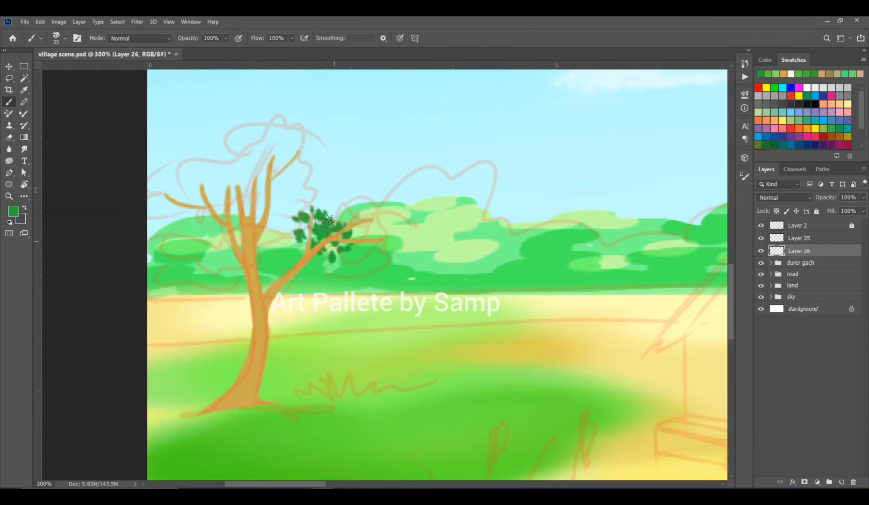
pyautogui.moveTo(375, 220)
pyautogui.mouseDown()
pyautogui.moveTo(342, 233)
pyautogui.moveTo(372, 264)
pyautogui.mouseUp()
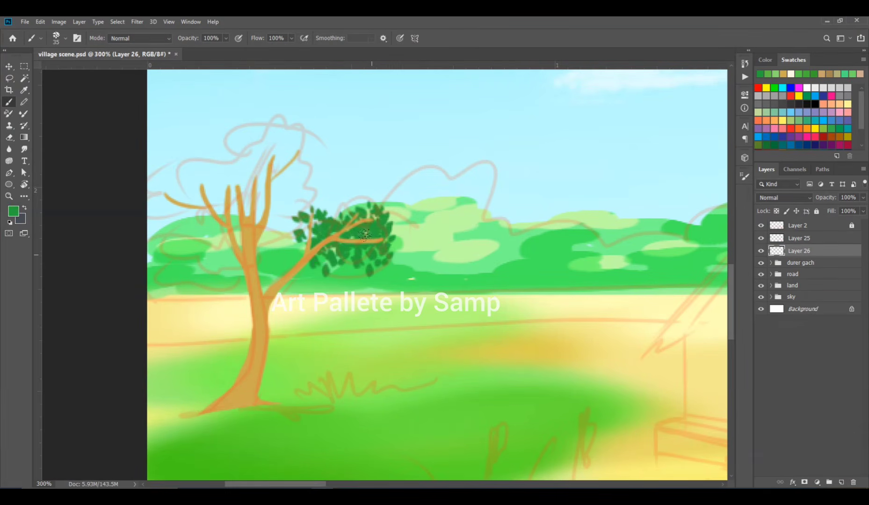
pyautogui.moveTo(257, 169)
pyautogui.mouseDown()
pyautogui.moveTo(297, 168)
pyautogui.moveTo(310, 152)
pyautogui.moveTo(218, 192)
pyautogui.moveTo(172, 184)
pyautogui.moveTo(157, 212)
pyautogui.moveTo(216, 232)
pyautogui.mouseUp()
pyautogui.moveTo(202, 164); pyautogui.dragTo(252, 180)
pyautogui.moveTo(199, 134); pyautogui.dragTo(225, 158)
pyautogui.moveTo(261, 195)
pyautogui.mouseDown()
pyautogui.moveTo(283, 190)
pyautogui.moveTo(322, 210)
pyautogui.mouseUp()
pyautogui.moveTo(272, 142); pyautogui.dragTo(306, 136)
pyautogui.moveTo(213, 234)
pyautogui.mouseDown()
pyautogui.moveTo(187, 221)
pyautogui.moveTo(188, 245)
pyautogui.mouseUp()
pyautogui.moveTo(233, 220)
pyautogui.mouseDown()
pyautogui.moveTo(263, 235)
pyautogui.moveTo(316, 211)
pyautogui.mouseUp()
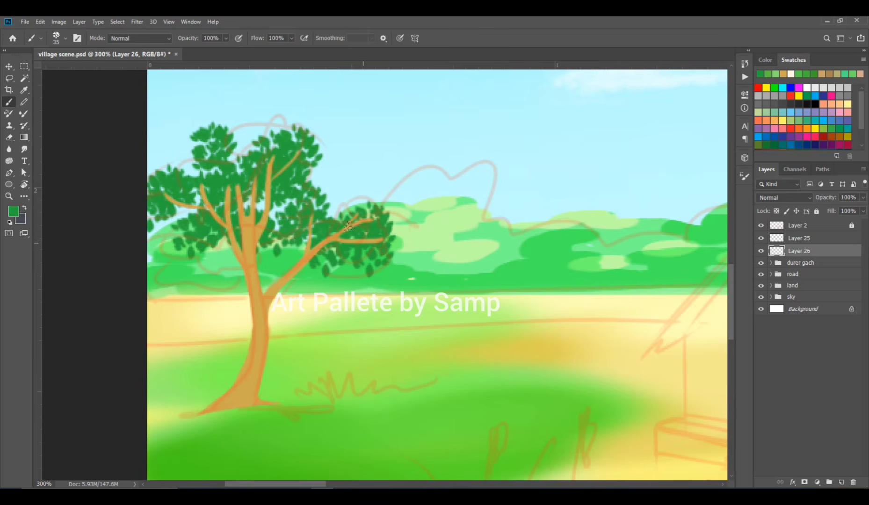
# Step: Shade the inner and lower parts of the tree's foliage with the darker green 248835
pyautogui.click(16, 214)
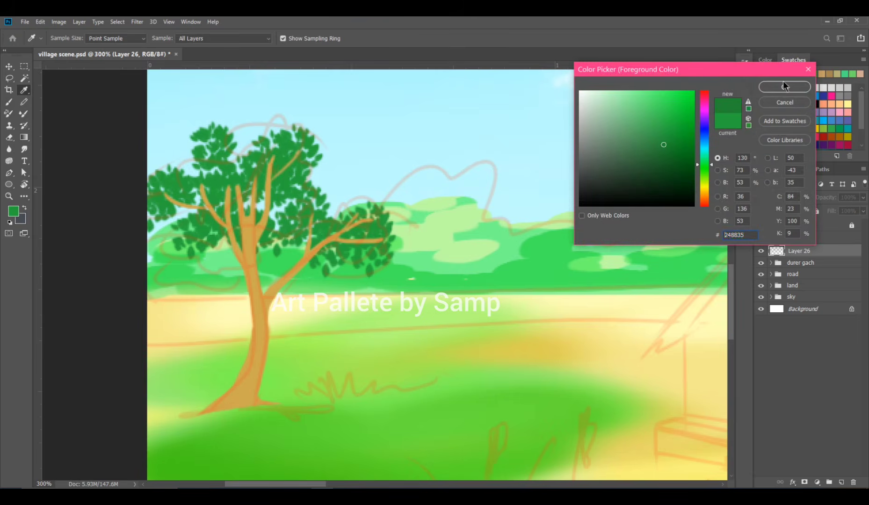
pyautogui.press('Return')
pyautogui.moveTo(232, 233); pyautogui.dragTo(175, 238)
pyautogui.moveTo(293, 219)
pyautogui.mouseDown()
pyautogui.moveTo(316, 234)
pyautogui.moveTo(363, 232)
pyautogui.mouseUp()
pyautogui.moveTo(232, 173)
pyautogui.mouseDown()
pyautogui.moveTo(178, 209)
pyautogui.moveTo(173, 263)
pyautogui.moveTo(52, 210)
pyautogui.moveTo(159, 225)
pyautogui.moveTo(162, 288)
pyautogui.mouseUp()
# Step: Highlight the outer leaf clusters with a brighter green, using the leaf brush at size 20
pyautogui.click(13, 214)
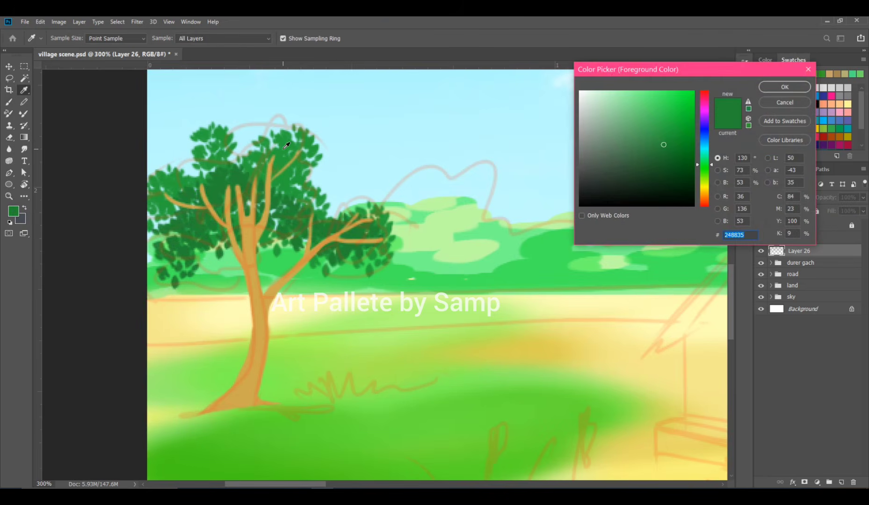
pyautogui.click(281, 152)
pyautogui.click(662, 113)
pyautogui.click(785, 87)
pyautogui.press('[')
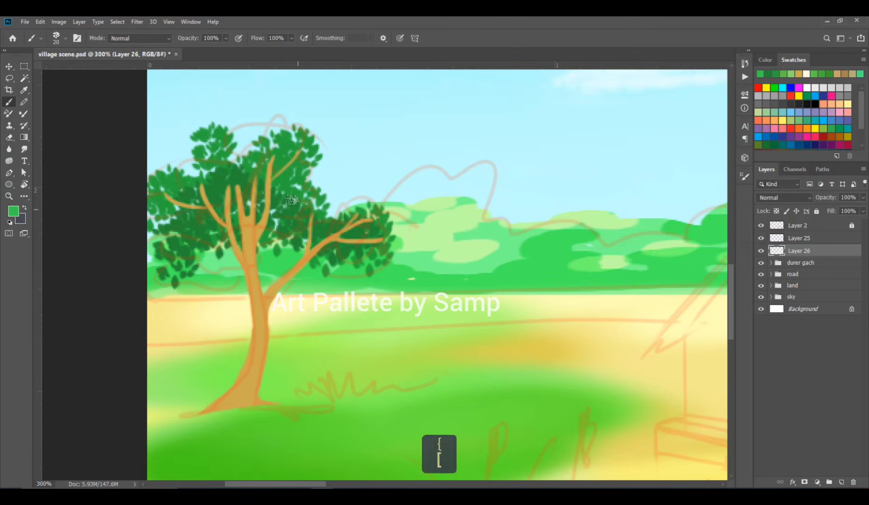
pyautogui.moveTo(220, 150)
pyautogui.mouseDown()
pyautogui.moveTo(197, 162)
pyautogui.moveTo(234, 146)
pyautogui.moveTo(297, 141)
pyautogui.moveTo(300, 199)
pyautogui.moveTo(374, 208)
pyautogui.moveTo(396, 237)
pyautogui.mouseUp()
pyautogui.moveTo(188, 213); pyautogui.dragTo(165, 249)
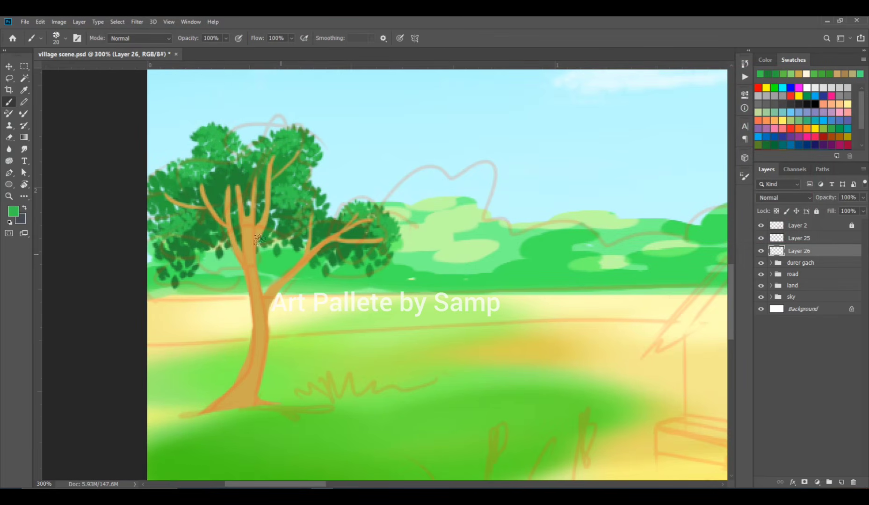
# Step: Save the village scene file and make Layer 25, the tree trunk layer, active
pyautogui.click(8, 69)
pyautogui.hotkey('ctrl', '-')
pyautogui.hotkey('ctrl', '-')
pyautogui.hotkey('ctrl', '-')
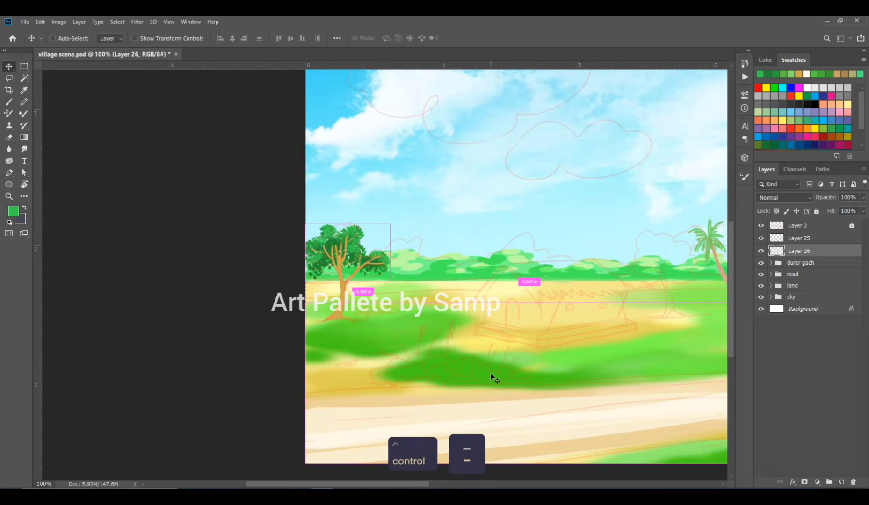
pyautogui.hotkey('ctrl', 's')
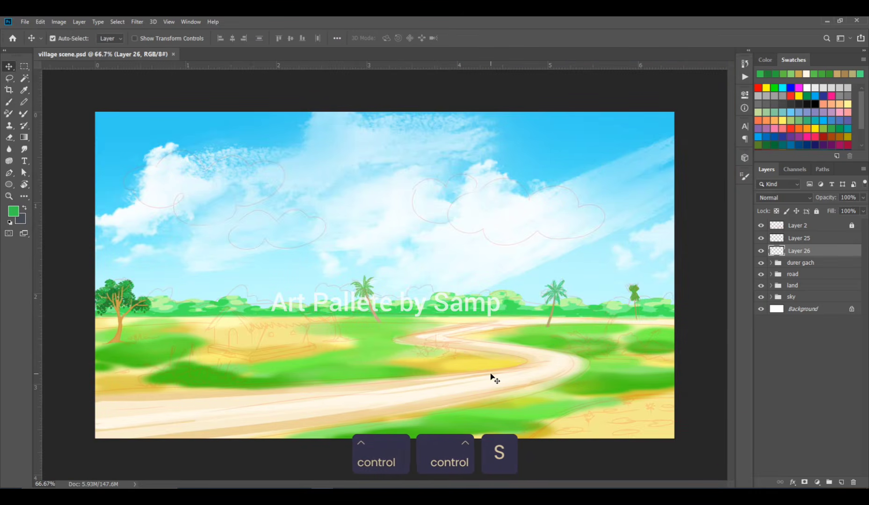
pyautogui.click(813, 236)
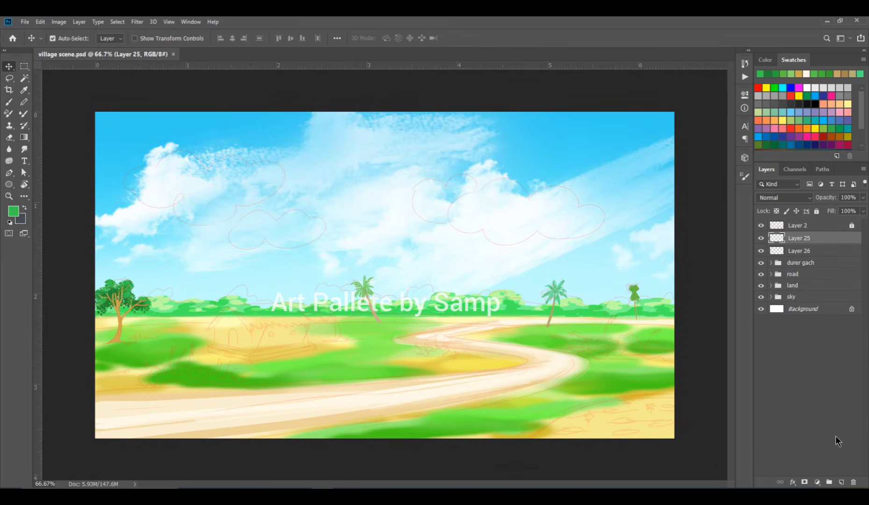
# Step: Create a new layer above Layer 25 and set the foreground color to a medium green for the tree's leaves
pyautogui.click(841, 482)
pyautogui.hotkey('ctrl', 'space')
pyautogui.keyDown('ctrl'); pyautogui.click(145, 290); pyautogui.keyUp('ctrl')
pyautogui.keyDown('ctrl'); pyautogui.click(120, 300); pyautogui.keyUp('ctrl')
pyautogui.moveTo(95, 341); pyautogui.dragTo(259, 304)
pyautogui.click(14, 211)
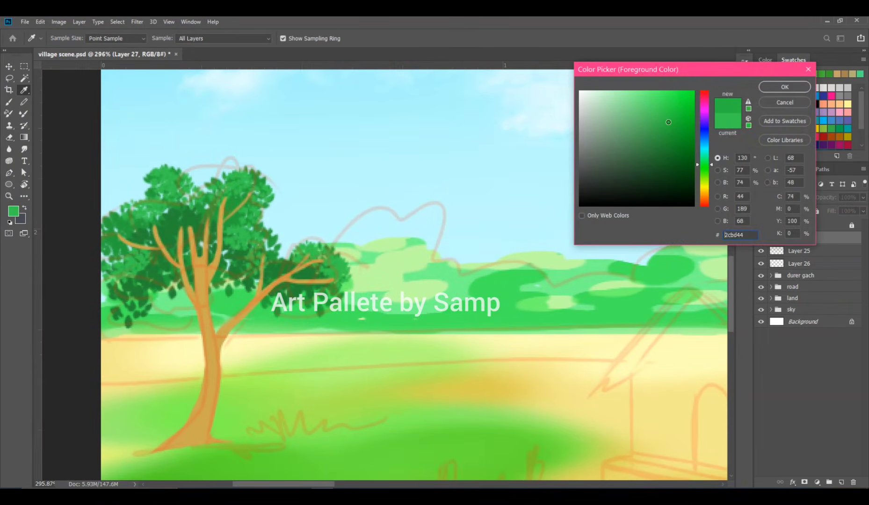
pyautogui.click(786, 87)
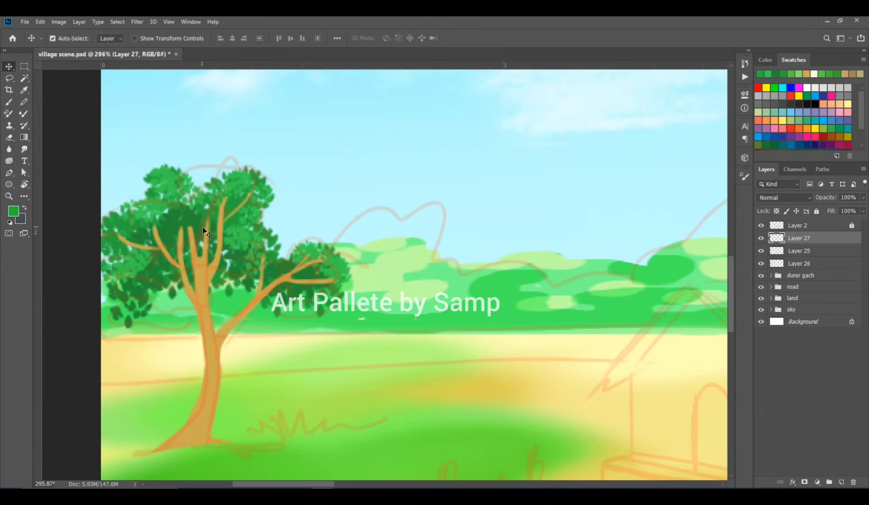
# Step: Brush 20 px leaf clusters over the upper branches of the large tree on Layer 27 and save the file
pyautogui.click(7, 103)
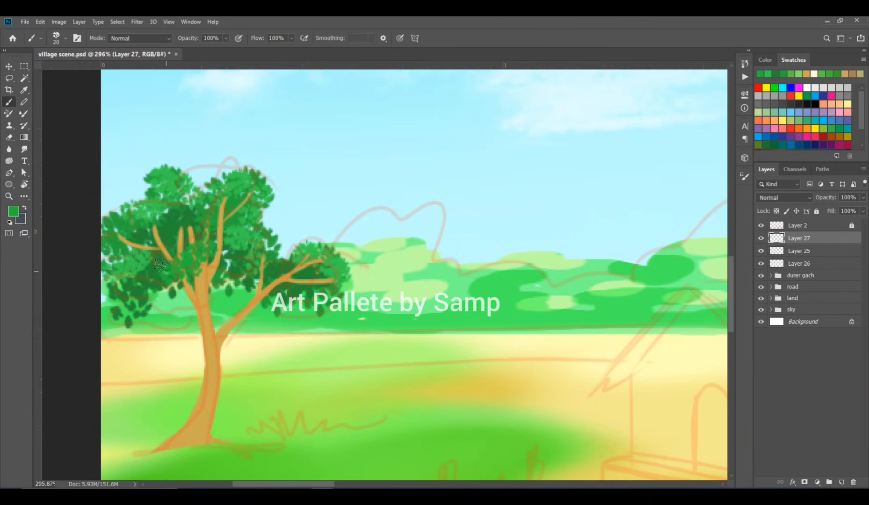
pyautogui.moveTo(160, 265)
pyautogui.mouseDown()
pyautogui.moveTo(177, 274)
pyautogui.moveTo(194, 254)
pyautogui.moveTo(251, 298)
pyautogui.moveTo(221, 248)
pyautogui.mouseUp()
pyautogui.moveTo(177, 227); pyautogui.dragTo(188, 233)
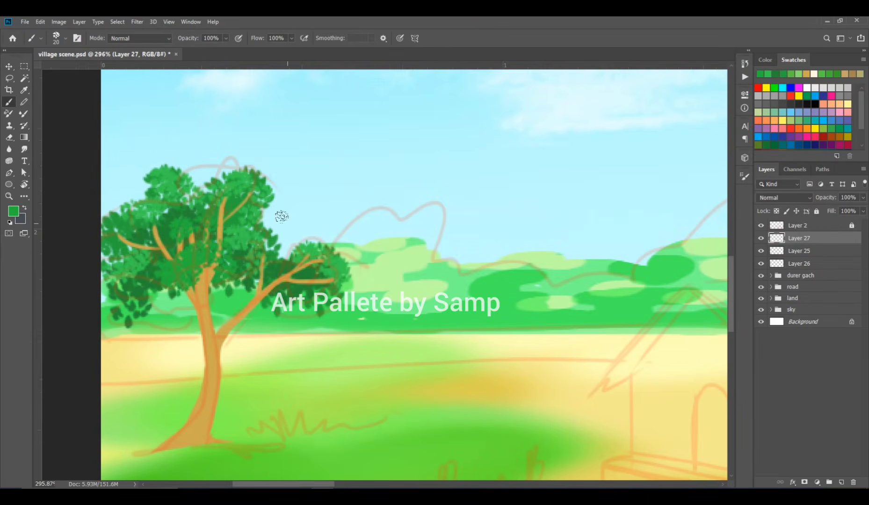
pyautogui.hotkey('ctrl', '-')
pyautogui.hotkey('ctrl', '-')
pyautogui.hotkey('ctrl', '-')
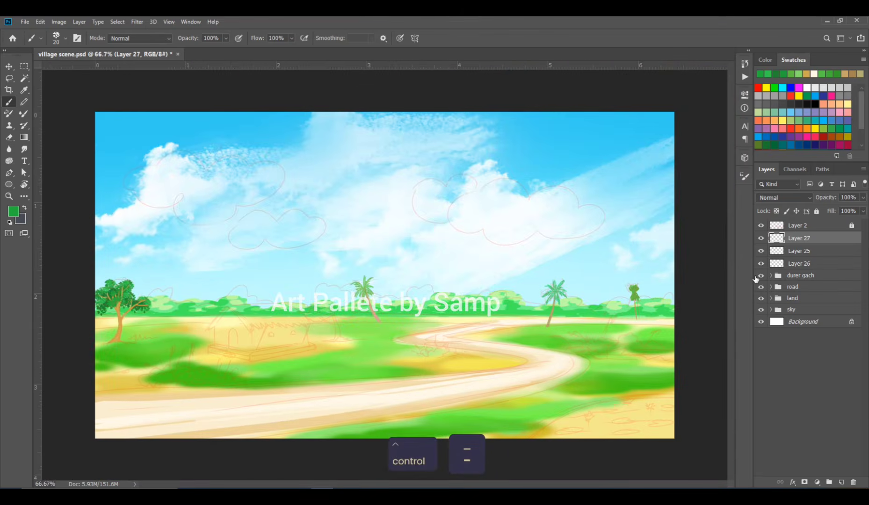
pyautogui.hotkey('ctrl', 's')
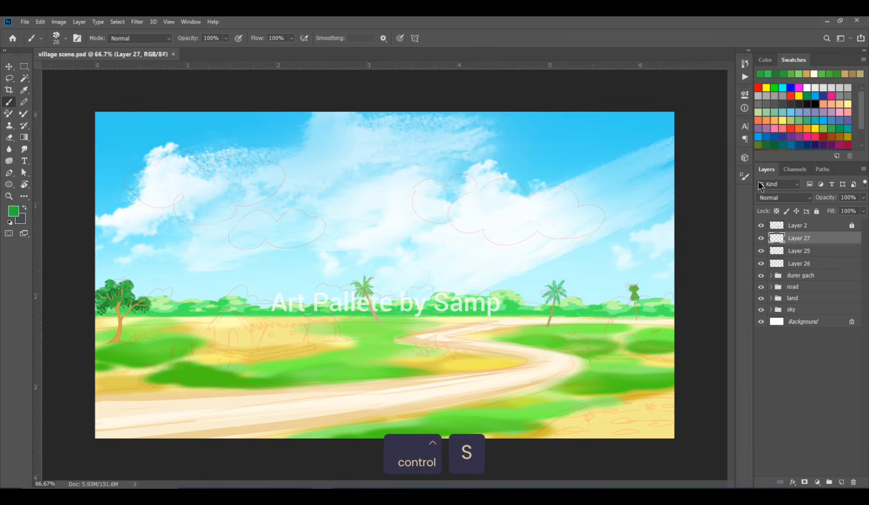
# Step: Group the tree's Layers 27, 25 and 26 and duplicate the group
pyautogui.keyDown('shift'); pyautogui.click(795, 264); pyautogui.keyUp('shift')
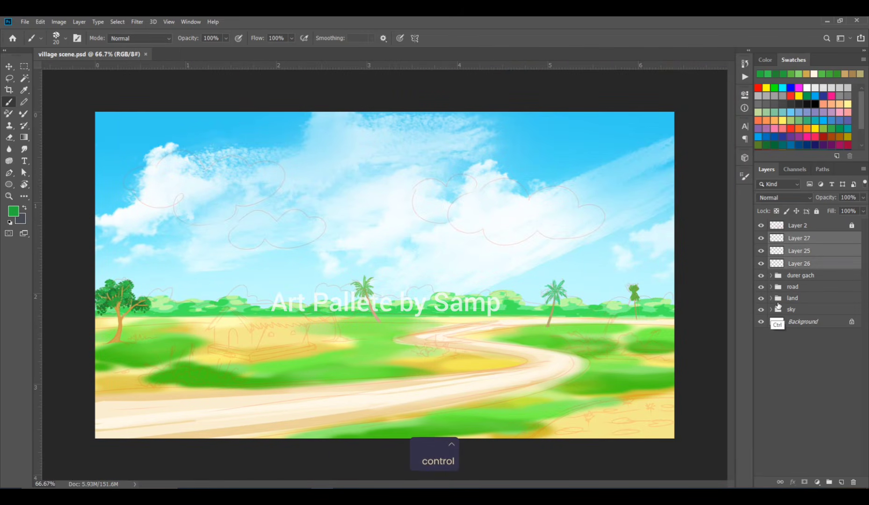
pyautogui.hotkey('ctrl', 'g')
pyautogui.hotkey('ctrl', 'g')
# Step: Mirror the duplicated tree horizontally and place it, slightly smaller, between the hut sketch and the nearest palm
pyautogui.hotkey('ctrl', 't')
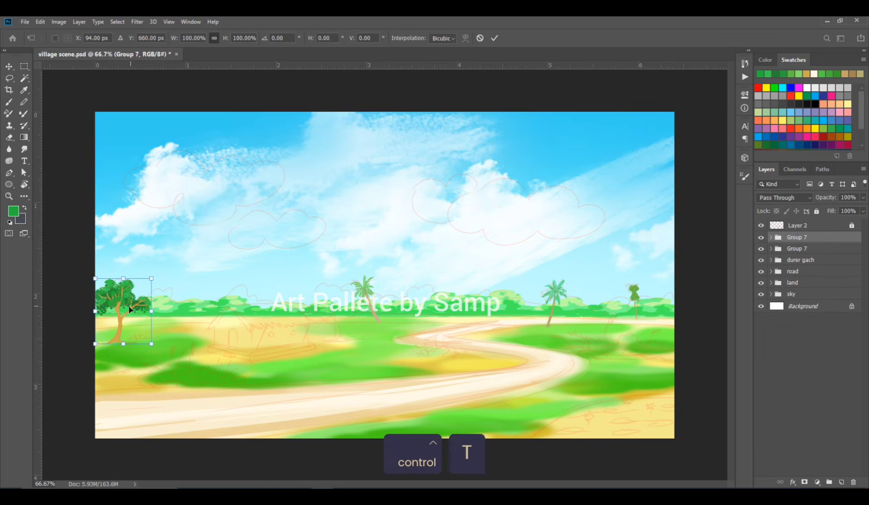
pyautogui.moveTo(129, 306); pyautogui.dragTo(339, 310)
pyautogui.rightClick(352, 307)
pyautogui.click(376, 421)
pyautogui.moveTo(351, 276)
pyautogui.mouseDown()
pyautogui.moveTo(348, 285)
pyautogui.moveTo(360, 280)
pyautogui.moveTo(337, 305)
pyautogui.mouseUp()
pyautogui.press('Return')
pyautogui.click(790, 344)
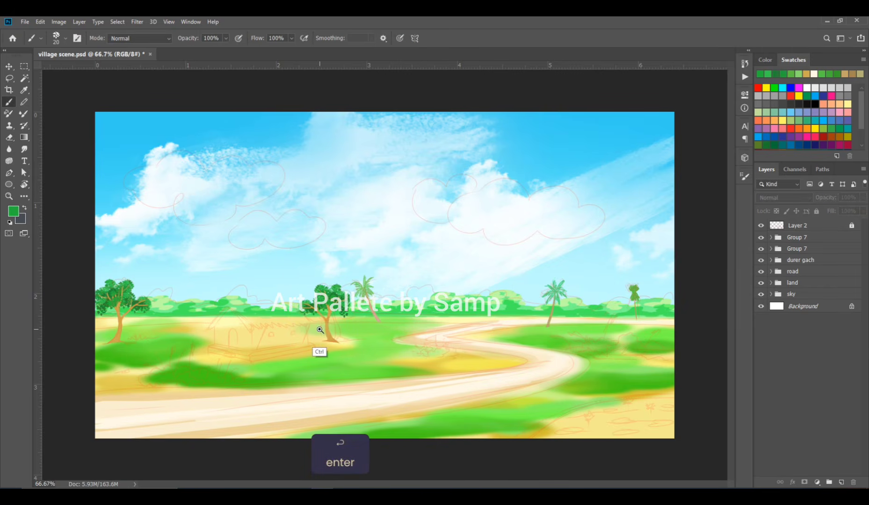
# Step: Paint extra leaf clusters on both outer sides of the duplicated tree's crown on Layer 28
pyautogui.keyDown('ctrl'); pyautogui.click(321, 330); pyautogui.keyUp('ctrl')
pyautogui.keyDown('ctrl'); pyautogui.click(335, 329); pyautogui.keyUp('ctrl')
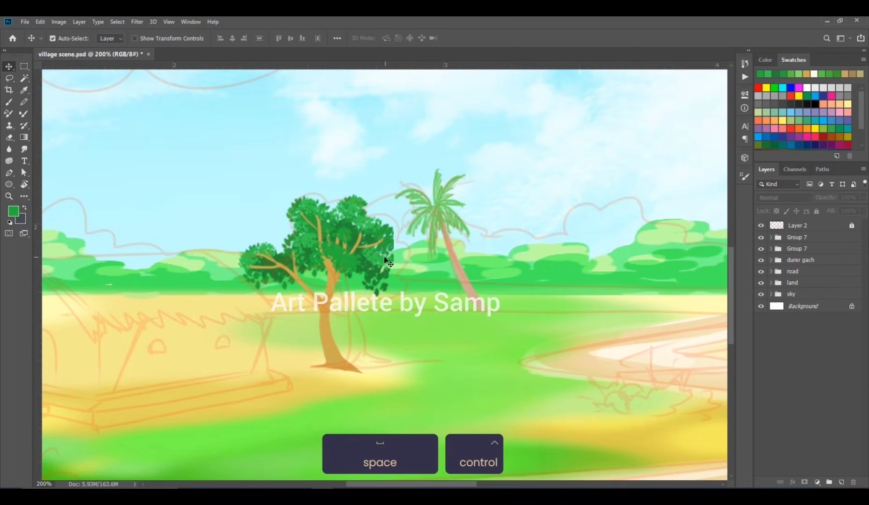
pyautogui.keyDown('ctrl'); pyautogui.click(386, 265); pyautogui.keyUp('ctrl')
pyautogui.press('v')
pyautogui.press('b')
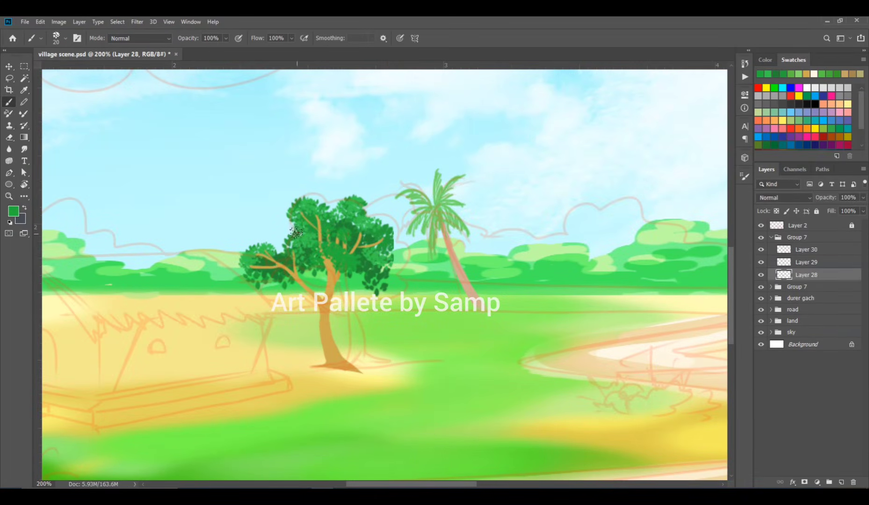
pyautogui.moveTo(391, 260); pyautogui.dragTo(414, 256)
pyautogui.moveTo(286, 285)
pyautogui.mouseDown()
pyautogui.moveTo(277, 294)
pyautogui.moveTo(257, 282)
pyautogui.moveTo(288, 243)
pyautogui.moveTo(234, 256)
pyautogui.mouseUp()
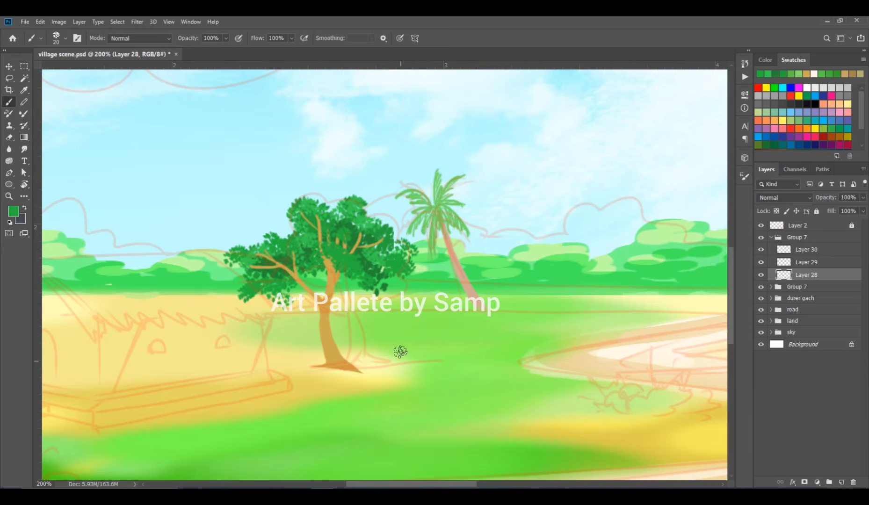
# Step: Pick a dark green and dab shadow leaves into the duplicated tree's crown with the 20 px leaf brush
pyautogui.click(14, 211)
pyautogui.click(667, 155)
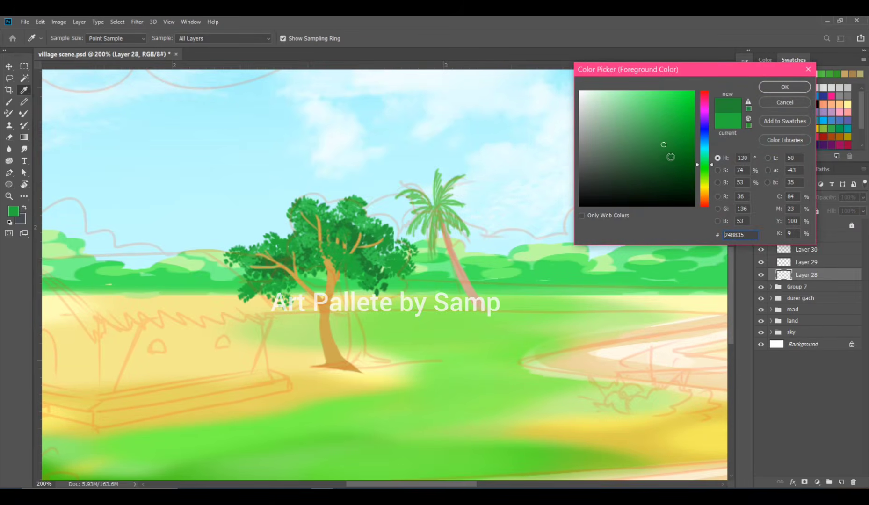
pyautogui.click(785, 87)
pyautogui.moveTo(347, 264); pyautogui.dragTo(381, 273)
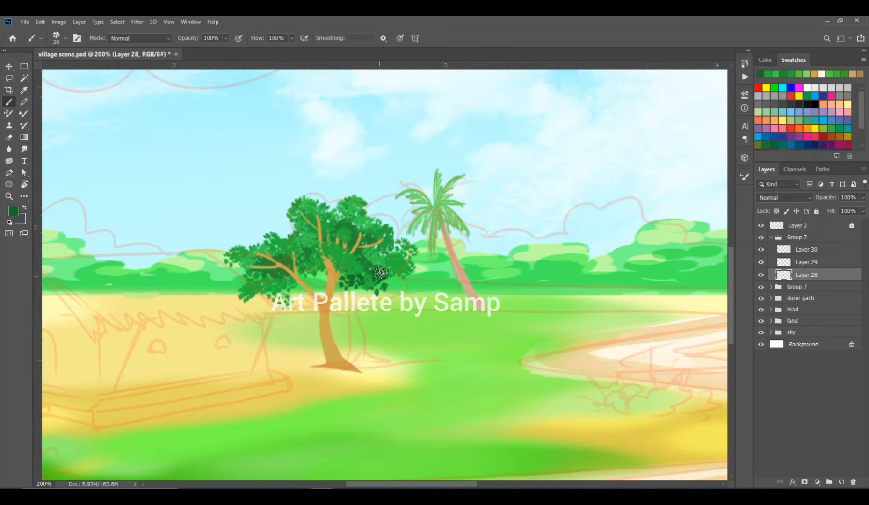
pyautogui.moveTo(284, 248); pyautogui.dragTo(274, 244)
pyautogui.moveTo(353, 230); pyautogui.dragTo(371, 246)
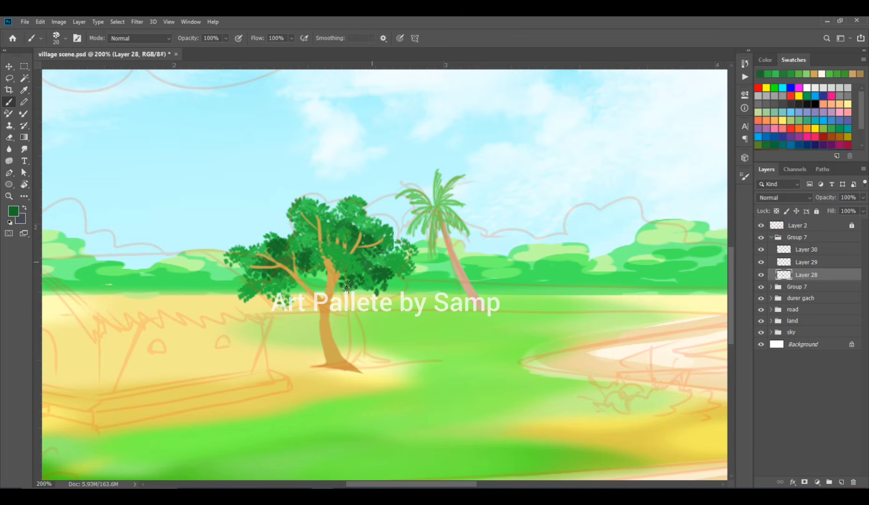
pyautogui.hotkey('ctrl', '-')
pyautogui.hotkey('ctrl', '-')
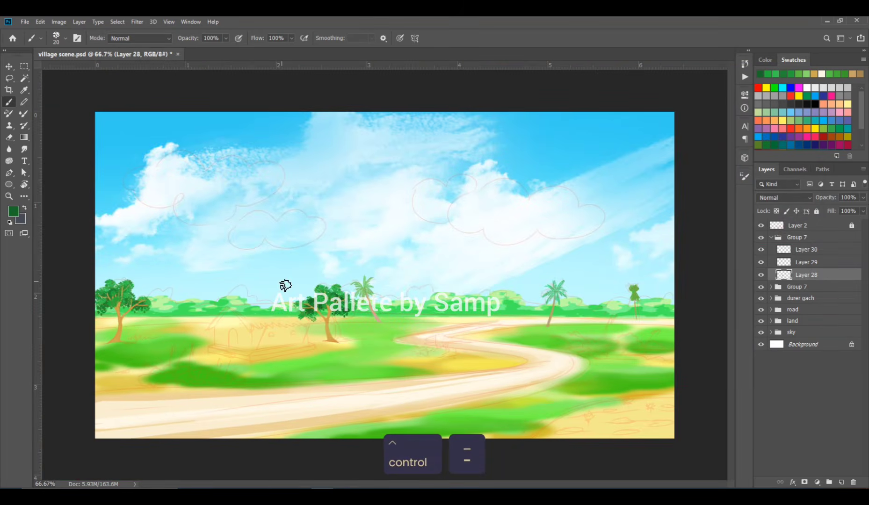
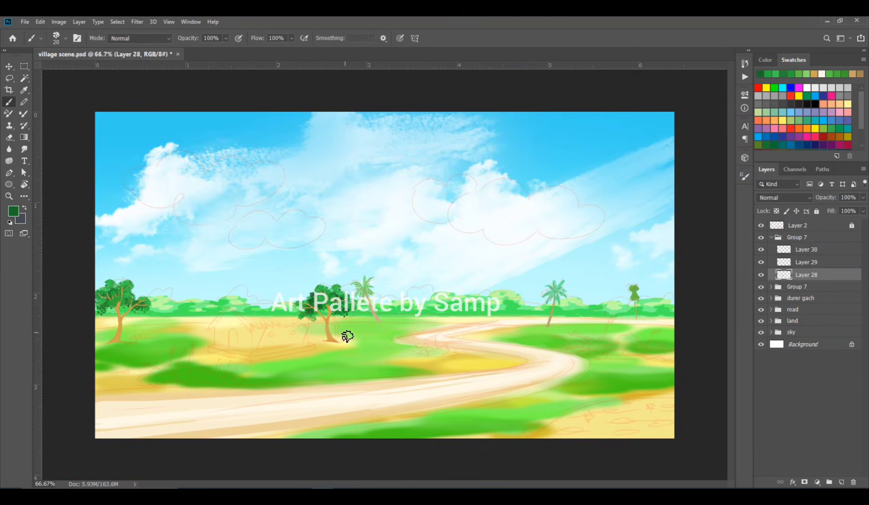
pyautogui.hotkey('ctrl', 'z')
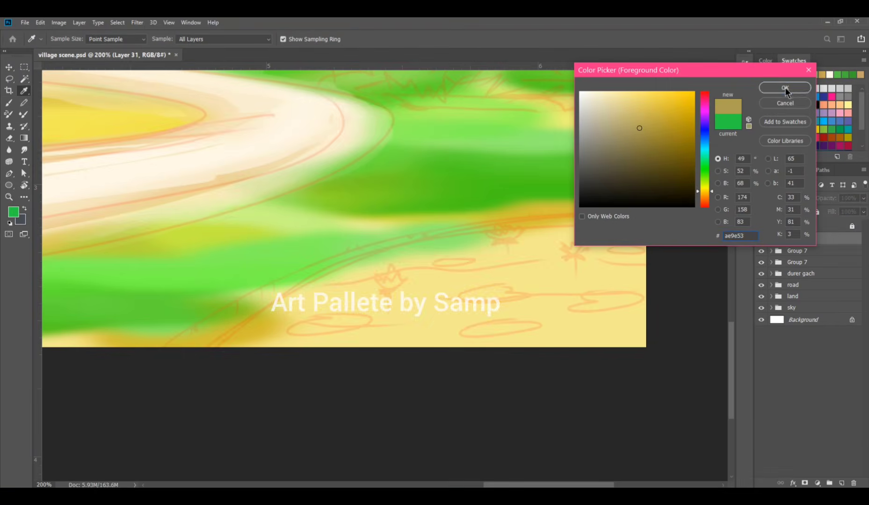
# Step: Paint a curved bank along the sketched pond edge on Layer 31 with color #ae9e53, and pick a darker brown as foreground color
pyautogui.click(790, 89)
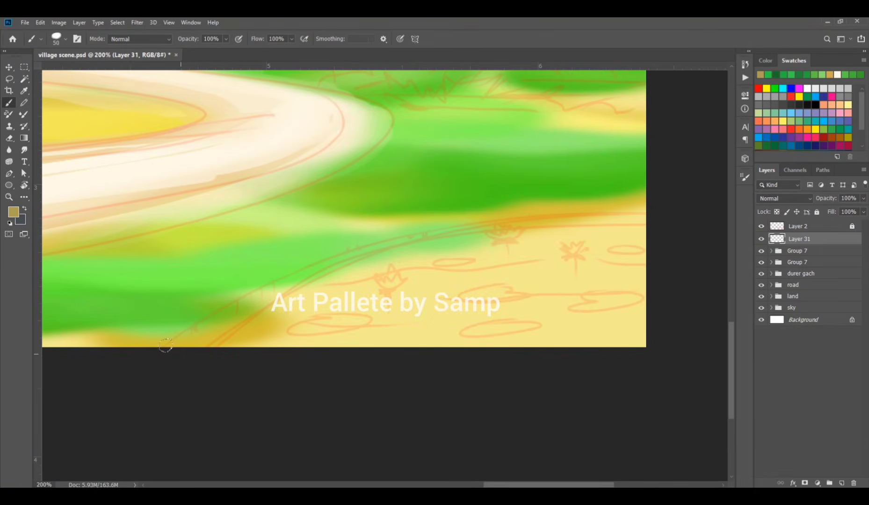
pyautogui.moveTo(166, 345)
pyautogui.mouseDown()
pyautogui.moveTo(249, 295)
pyautogui.moveTo(371, 247)
pyautogui.moveTo(517, 220)
pyautogui.moveTo(684, 223)
pyautogui.mouseUp()
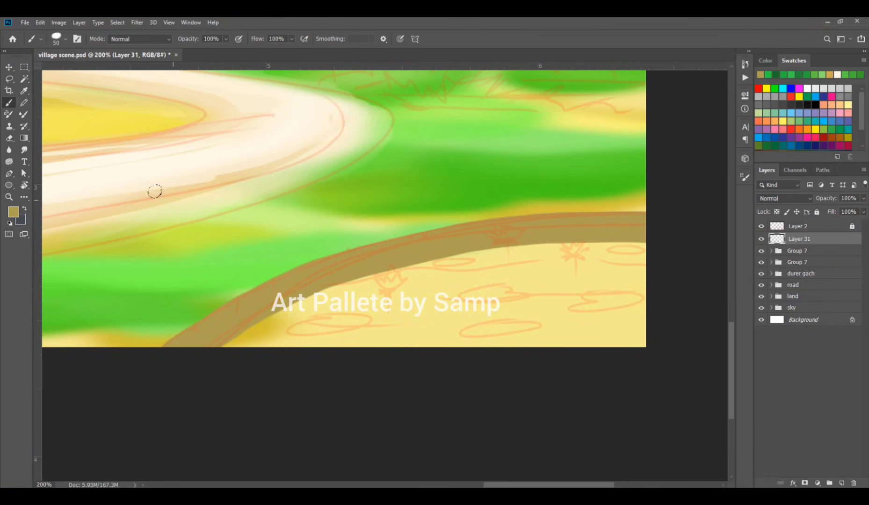
pyautogui.click(10, 214)
pyautogui.click(642, 144)
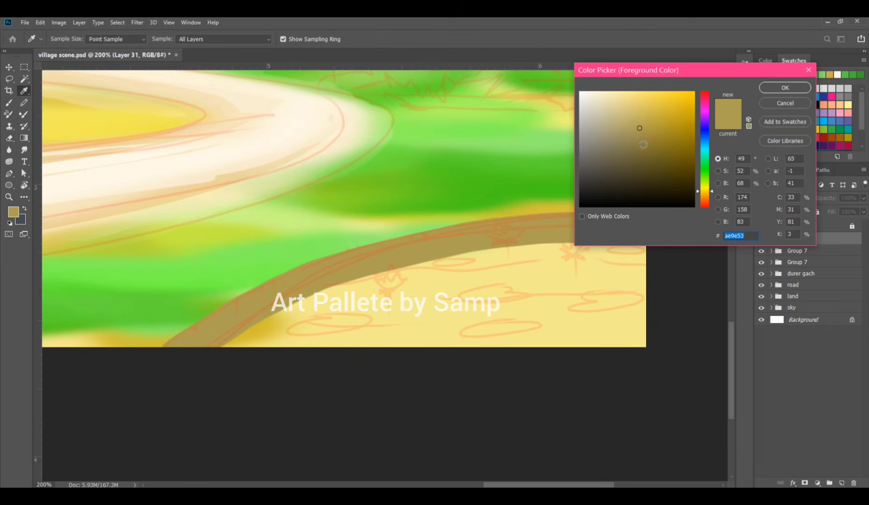
pyautogui.click(785, 88)
# Step: Trim the bank's lower edge along its whole curve using a hard round eraser reduced to 25 px
pyautogui.press('e')
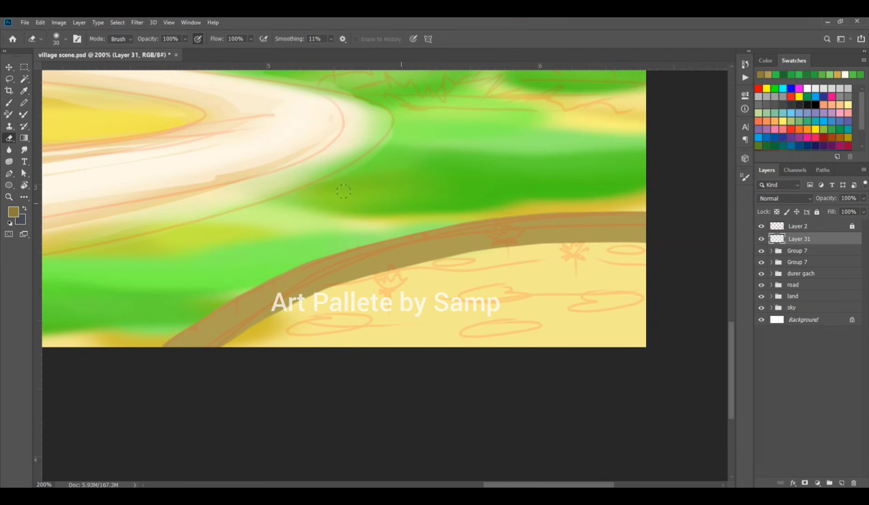
pyautogui.click(745, 177)
pyautogui.click(643, 194)
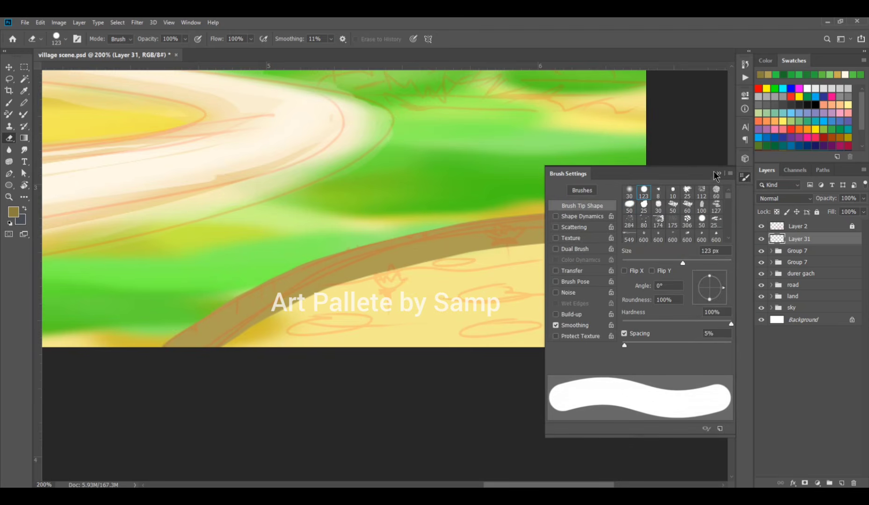
pyautogui.click(475, 249)
pyautogui.press('[')
pyautogui.press('[')
pyautogui.press('[')
pyautogui.press('[')
pyautogui.press('[')
pyautogui.press('[')
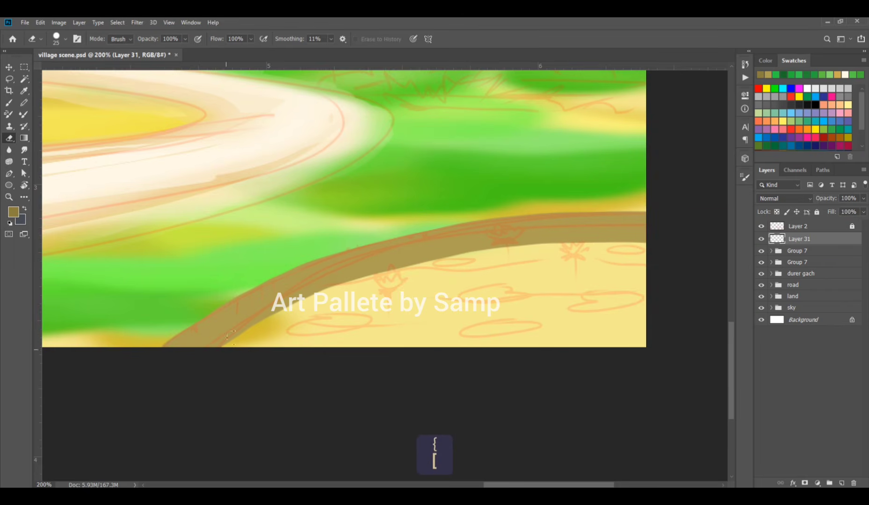
pyautogui.moveTo(215, 349)
pyautogui.mouseDown()
pyautogui.moveTo(393, 263)
pyautogui.moveTo(597, 237)
pyautogui.moveTo(638, 250)
pyautogui.moveTo(645, 234)
pyautogui.mouseUp()
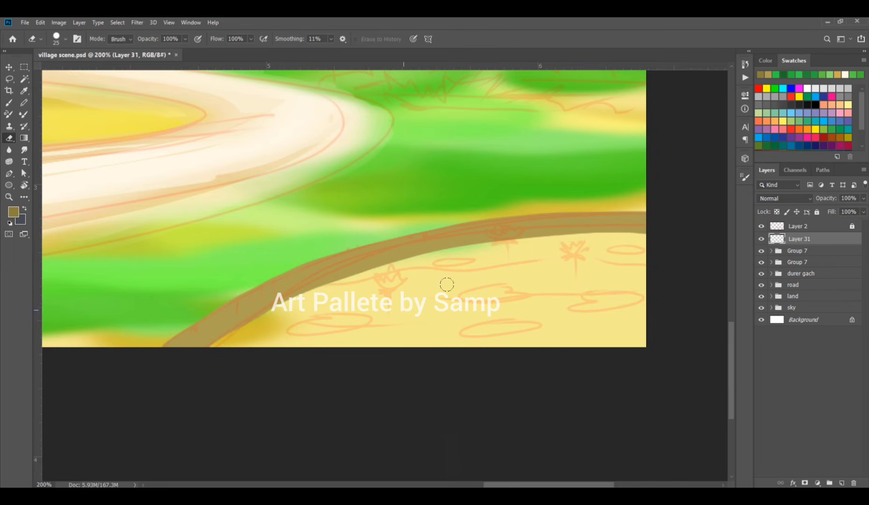
pyautogui.hotkey('ctrl', 'z')
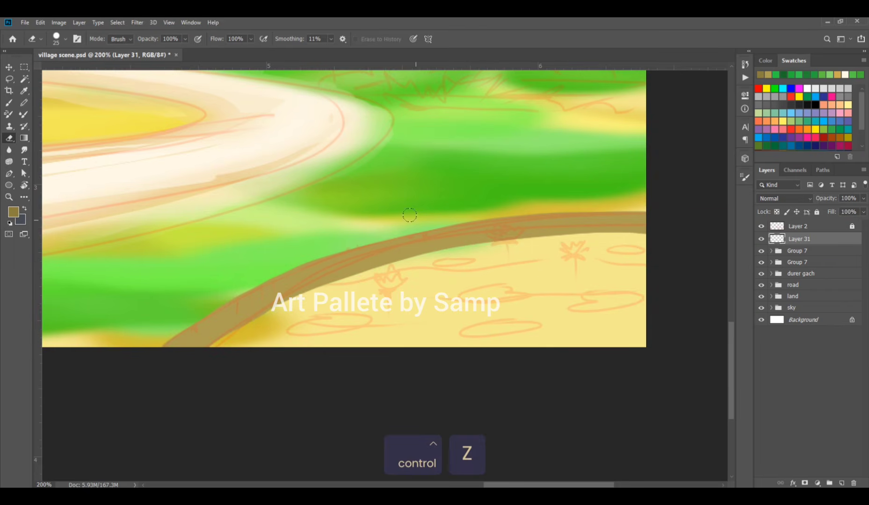
# Step: Add a layer clipped to the bank and paint short, upright darker-brown texture strokes along the bank with a small brush
pyautogui.hotkey('ctrl', 'shift', 'alt', 'n')
pyautogui.press('b')
pyautogui.press(']')
pyautogui.moveTo(342, 262); pyautogui.dragTo(349, 272)
pyautogui.press('[')
pyautogui.moveTo(400, 242)
pyautogui.mouseDown()
pyautogui.moveTo(401, 257)
pyautogui.moveTo(411, 240)
pyautogui.mouseUp()
pyautogui.moveTo(257, 290)
pyautogui.mouseDown()
pyautogui.moveTo(243, 298)
pyautogui.moveTo(239, 325)
pyautogui.moveTo(198, 346)
pyautogui.moveTo(187, 330)
pyautogui.mouseUp()
pyautogui.moveTo(331, 261); pyautogui.dragTo(332, 279)
pyautogui.moveTo(364, 253); pyautogui.dragTo(365, 270)
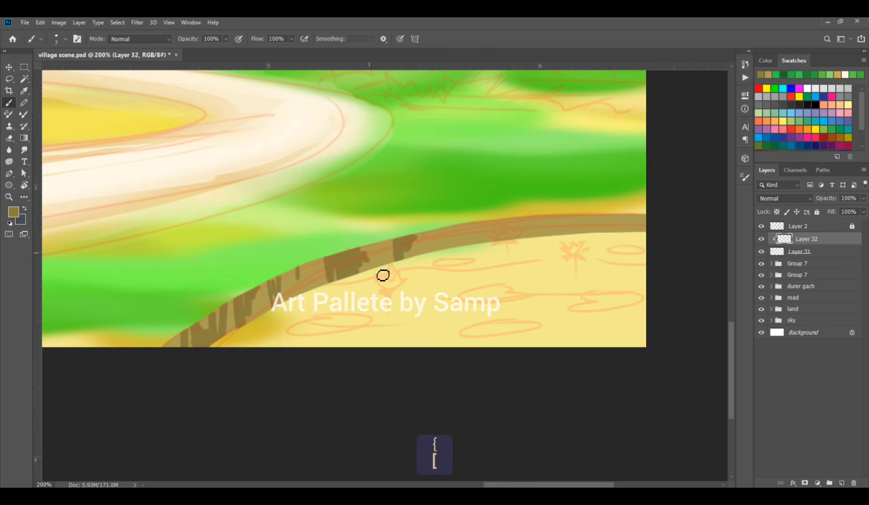
pyautogui.moveTo(410, 239)
pyautogui.mouseDown()
pyautogui.moveTo(288, 291)
pyautogui.moveTo(323, 264)
pyautogui.moveTo(437, 232)
pyautogui.moveTo(464, 242)
pyautogui.mouseUp()
pyautogui.moveTo(502, 219); pyautogui.dragTo(510, 238)
pyautogui.moveTo(533, 218); pyautogui.dragTo(536, 235)
pyautogui.moveTo(581, 216); pyautogui.dragTo(584, 234)
pyautogui.moveTo(607, 216)
pyautogui.mouseDown()
pyautogui.moveTo(608, 233)
pyautogui.moveTo(633, 217)
pyautogui.mouseUp()
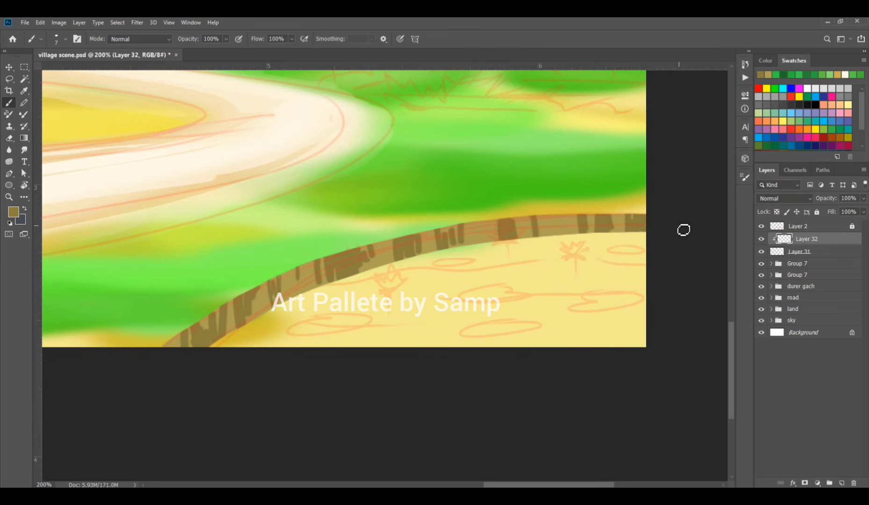
# Step: Add a second layer clipped to the bank and set the foreground color to a lighter tan
pyautogui.press('e')
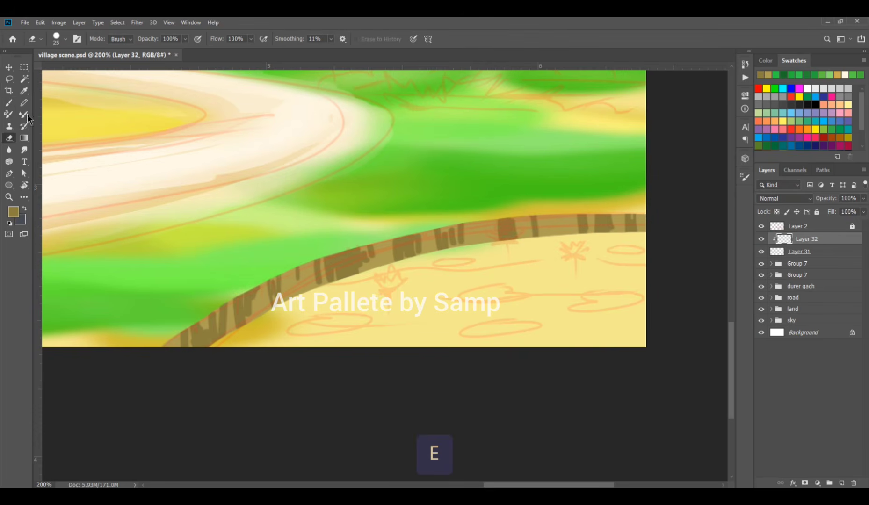
pyautogui.click(9, 103)
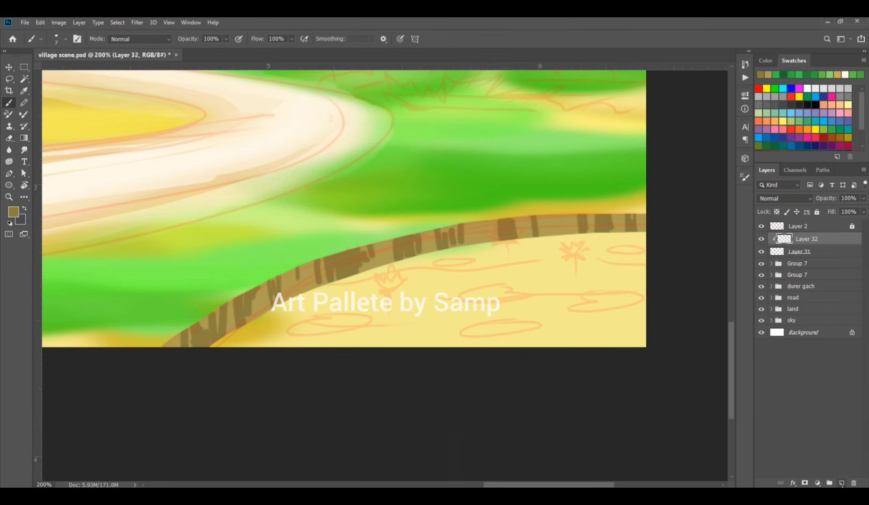
pyautogui.click(842, 483)
pyautogui.hotkey('ctrl', 'alt', 'g')
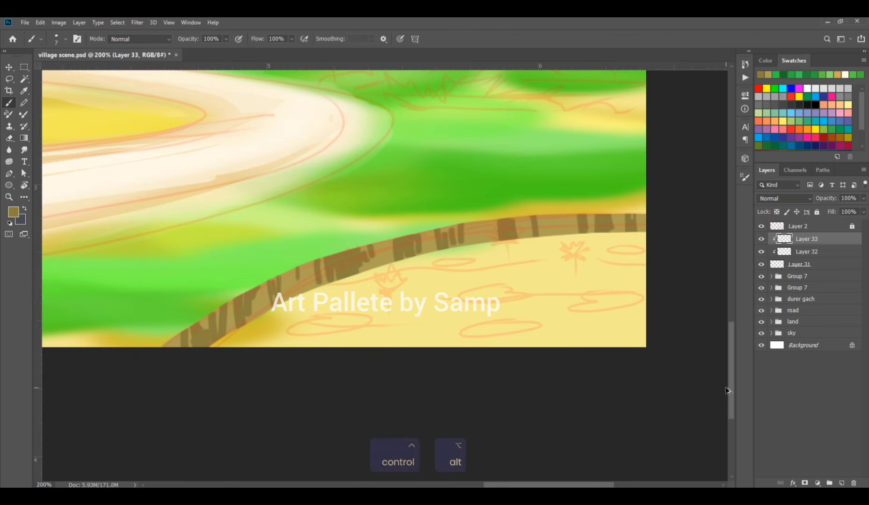
pyautogui.press('b')
pyautogui.click(13, 212)
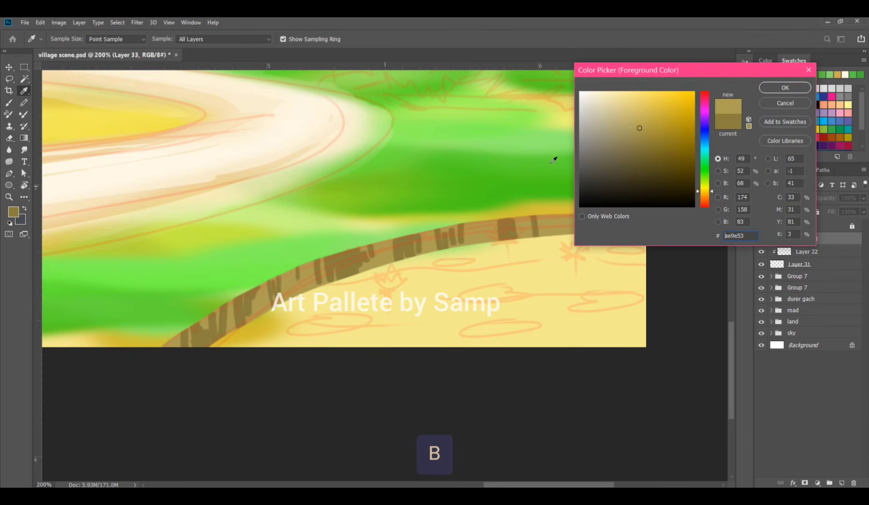
pyautogui.click(639, 111)
pyautogui.click(785, 88)
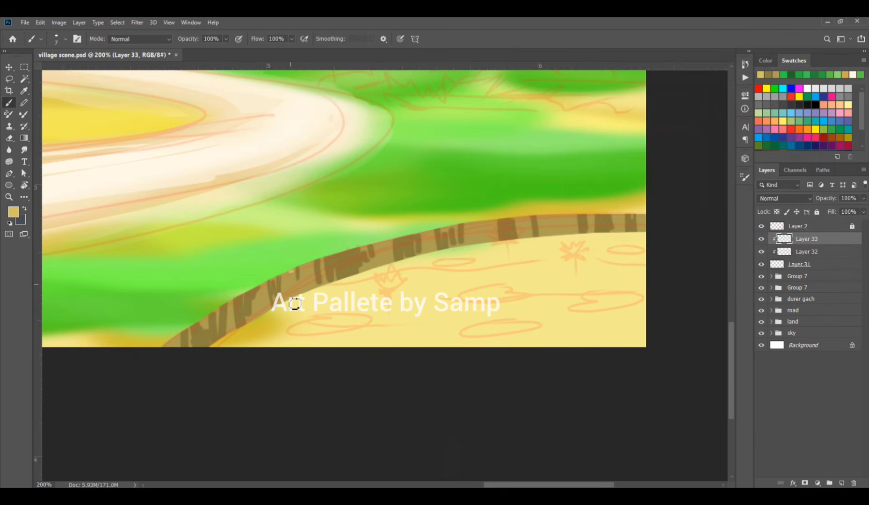
# Step: Paint short, upright light-tan highlight strokes between the dark ones along the pond bank with the 7 px brush
pyautogui.moveTo(287, 276); pyautogui.dragTo(289, 295)
pyautogui.moveTo(307, 267); pyautogui.dragTo(302, 284)
pyautogui.moveTo(374, 247); pyautogui.dragTo(377, 265)
pyautogui.moveTo(425, 235); pyautogui.dragTo(427, 252)
pyautogui.moveTo(482, 225); pyautogui.dragTo(486, 244)
pyautogui.moveTo(474, 224); pyautogui.dragTo(478, 244)
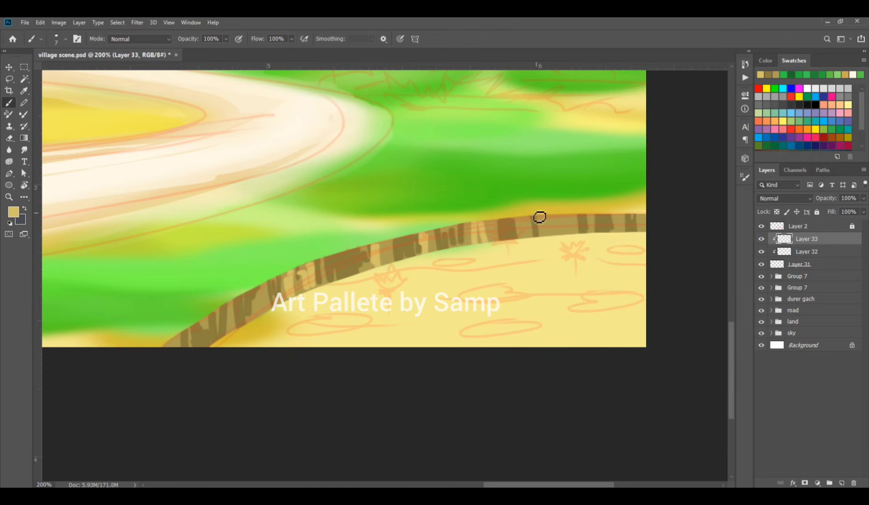
pyautogui.moveTo(540, 217); pyautogui.dragTo(543, 234)
pyautogui.moveTo(558, 216); pyautogui.dragTo(561, 236)
pyautogui.moveTo(627, 216); pyautogui.dragTo(624, 233)
pyautogui.moveTo(638, 215); pyautogui.dragTo(641, 232)
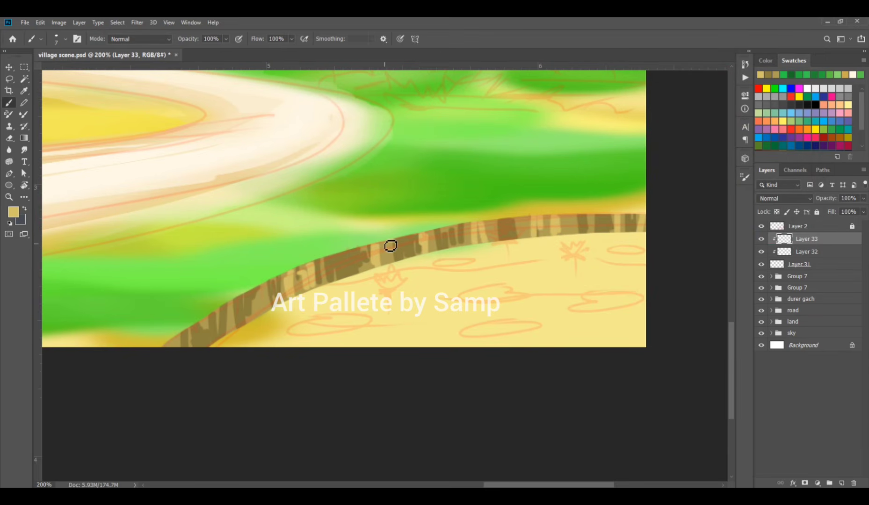
# Step: Finish the light-tan highlight strokes near the bank's upper end and set their layer's blend mode to Overlay
pyautogui.moveTo(518, 218); pyautogui.dragTo(522, 238)
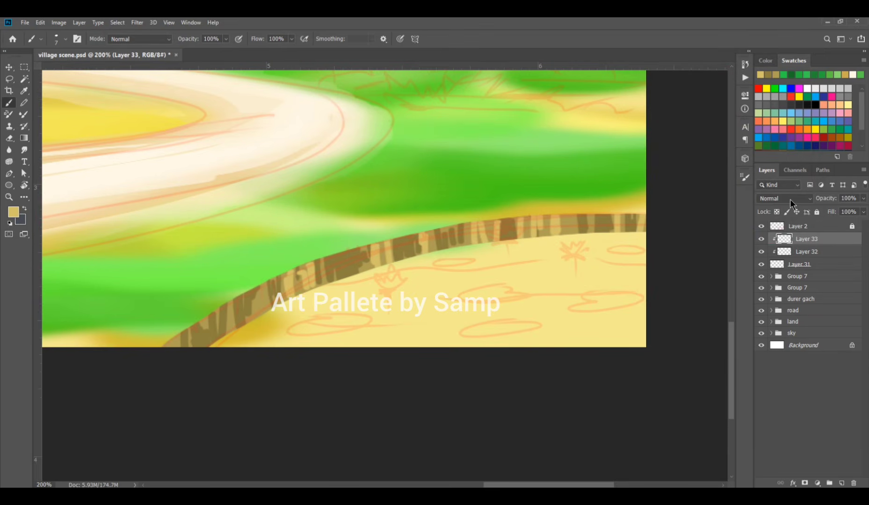
pyautogui.click(791, 199)
pyautogui.click(772, 323)
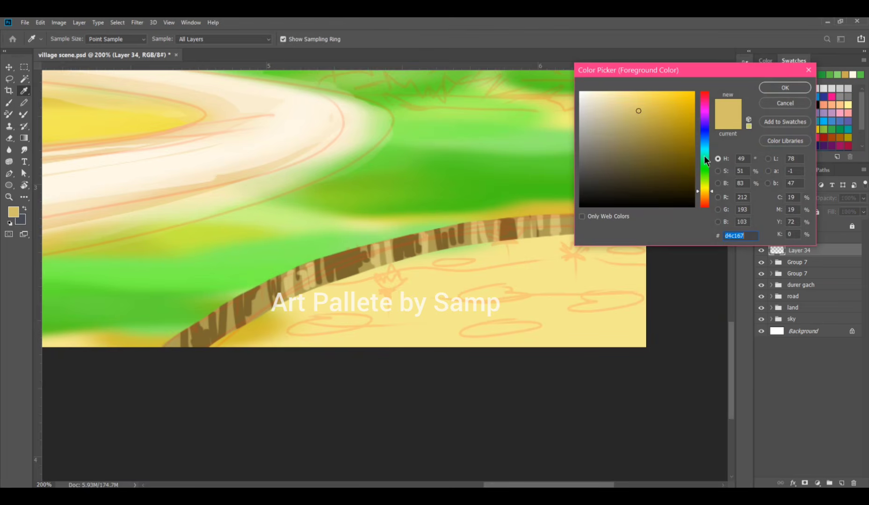
# Step: Set the foreground color to turquoise green and paint the whole pond area inside the bank with a 175 px brush
pyautogui.click(705, 156)
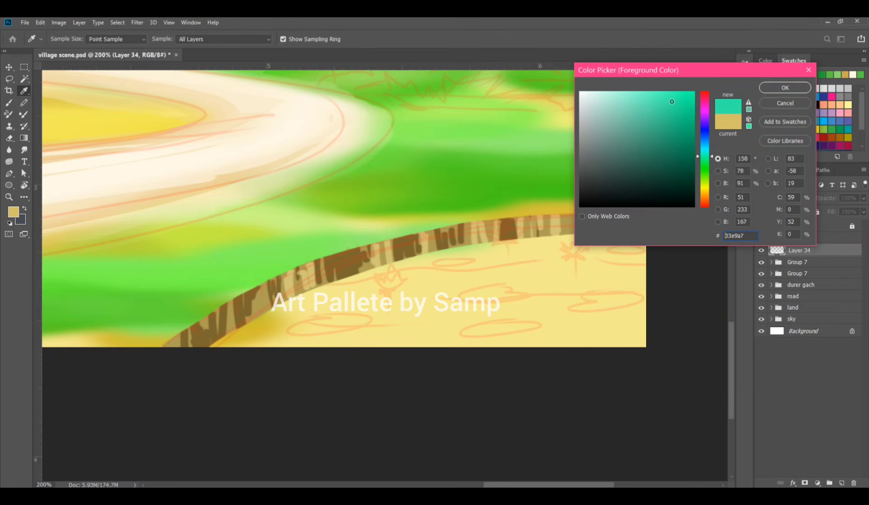
pyautogui.click(789, 90)
pyautogui.moveTo(290, 330)
pyautogui.mouseDown()
pyautogui.moveTo(584, 277)
pyautogui.moveTo(580, 288)
pyautogui.mouseUp()
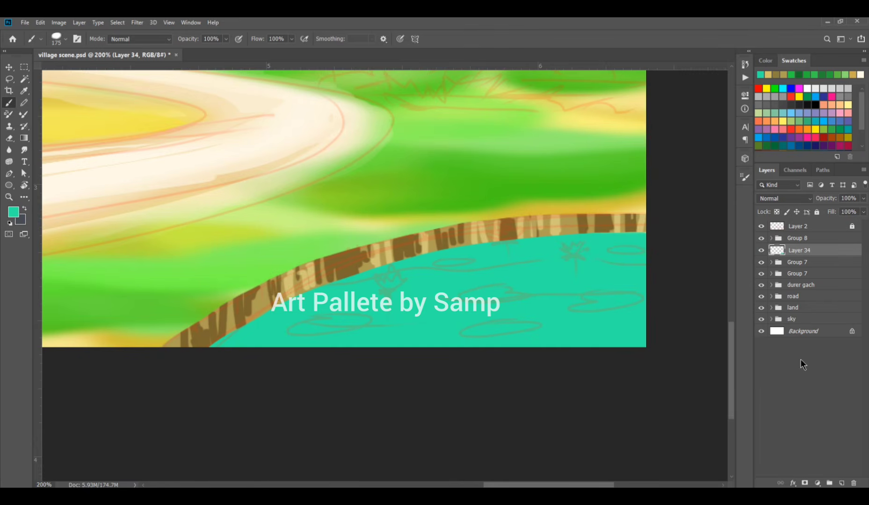
# Step: Add a layer clipped to the pond and set the foreground color to a darker teal
pyautogui.click(844, 483)
pyautogui.hotkey('ctrl', 'alt', 'g')
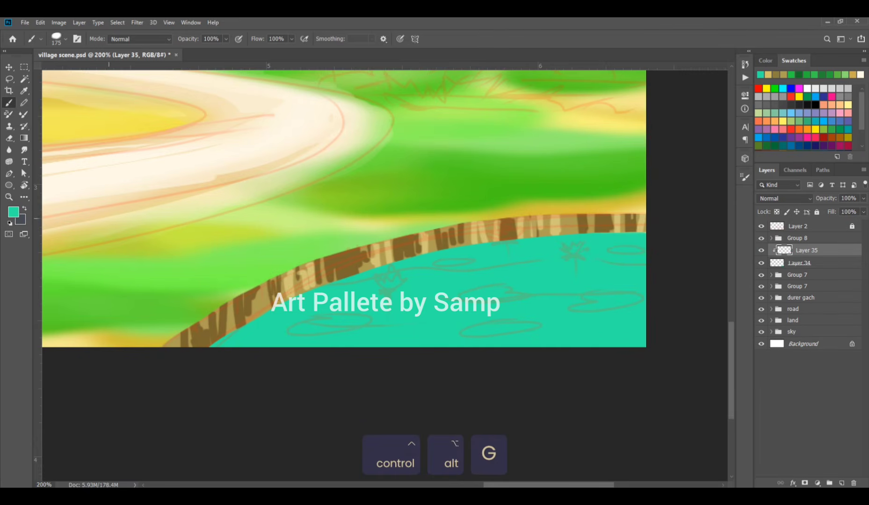
pyautogui.click(14, 213)
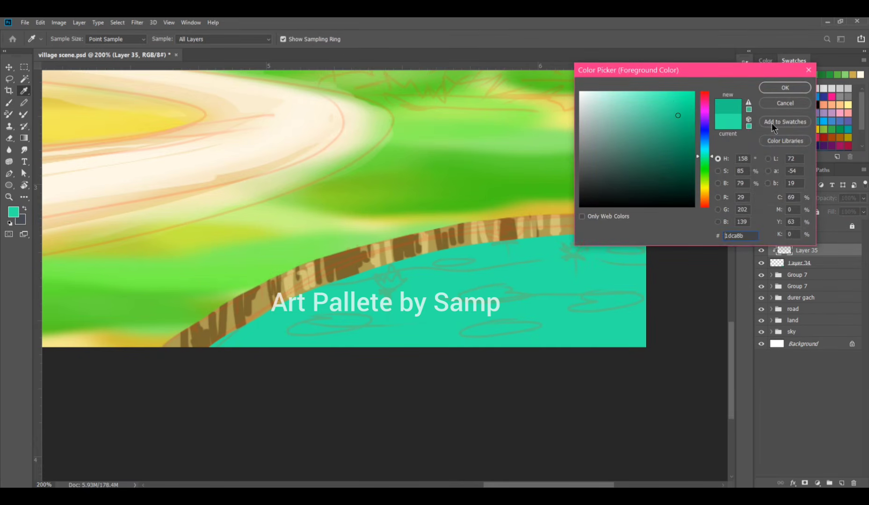
pyautogui.click(787, 92)
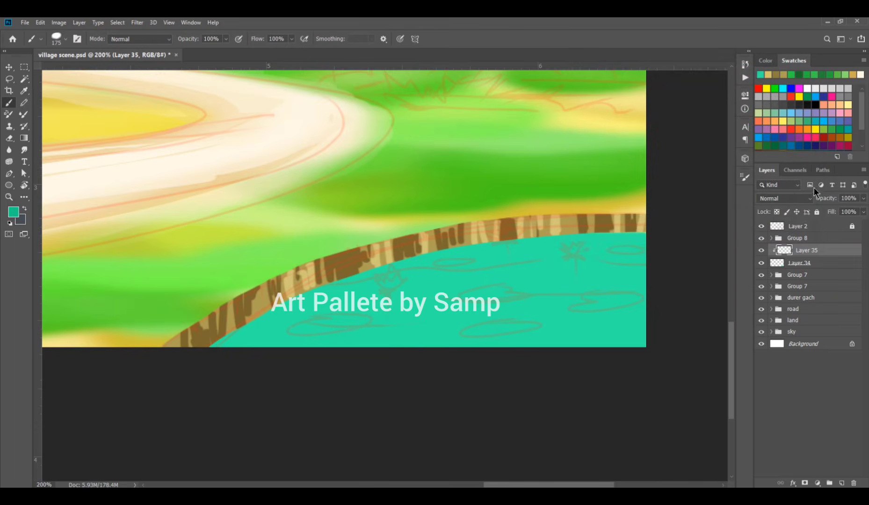
# Step: Paint darker teal shading in the water along the bank with a soft round brush and enlarge the soft eraser to 70 px
pyautogui.click(746, 176)
pyautogui.click(629, 190)
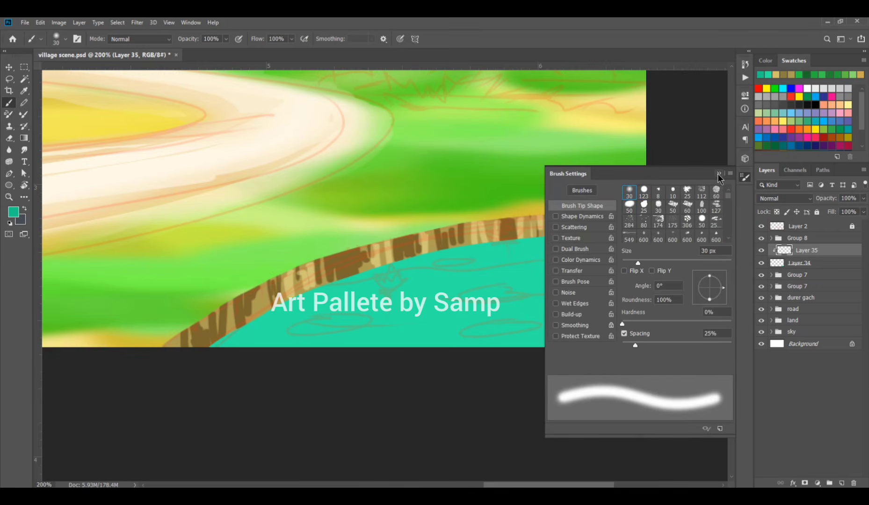
pyautogui.click(719, 173)
pyautogui.press(']')
pyautogui.press(']')
pyautogui.press(']')
pyautogui.press(']')
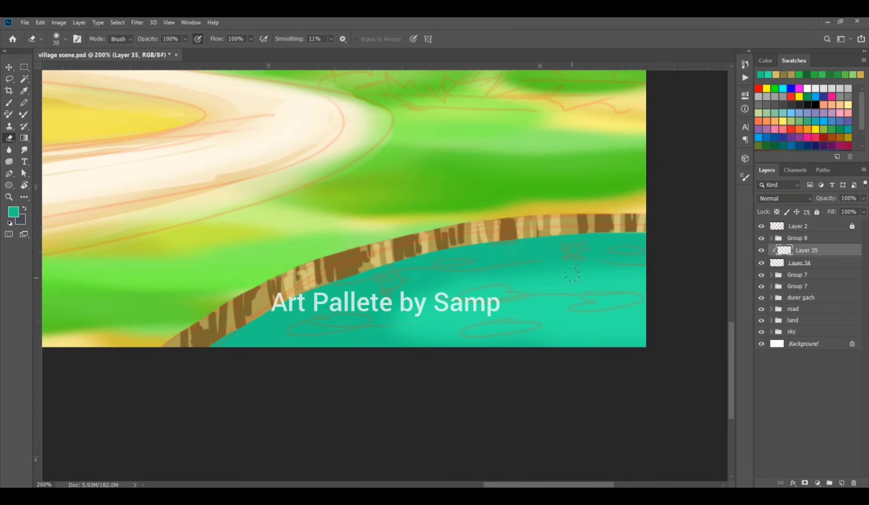
pyautogui.press(']')
pyautogui.press(']')
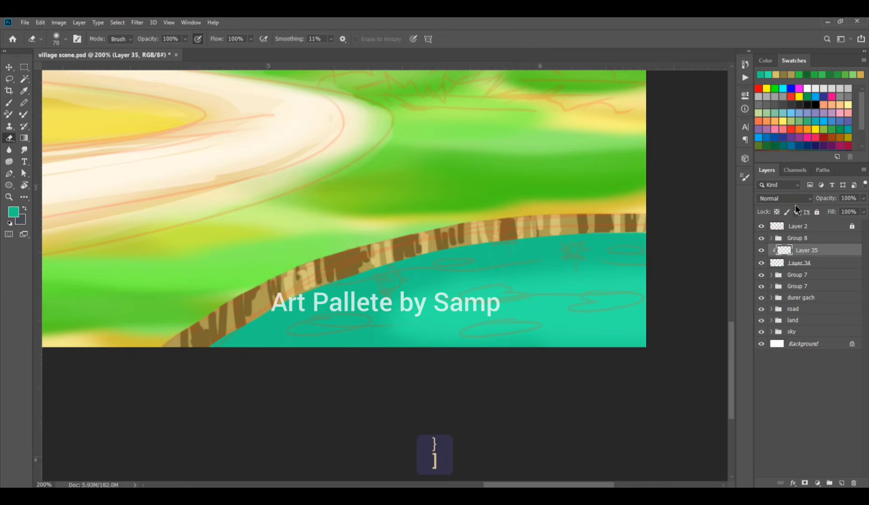
# Step: Set the pond shading layer's blend mode to Multiply and its opacity to 74%
pyautogui.click(796, 201)
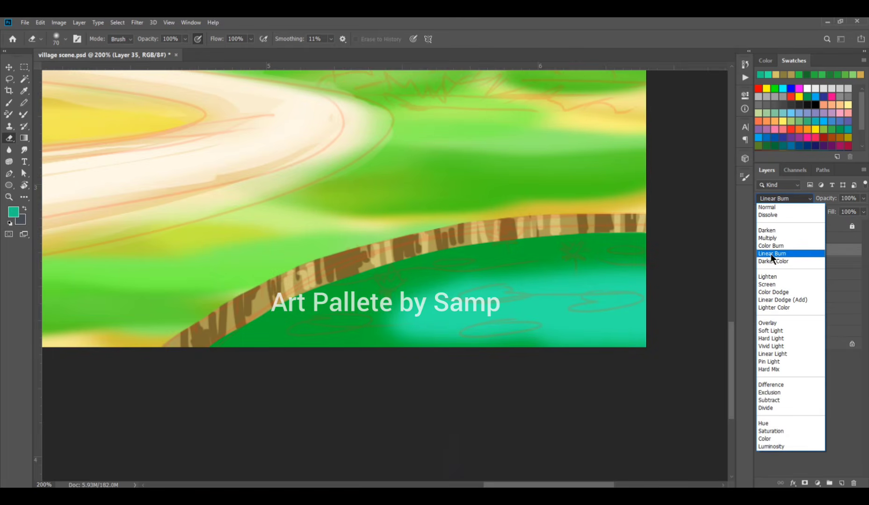
pyautogui.click(772, 238)
pyautogui.moveTo(820, 202); pyautogui.dragTo(808, 199)
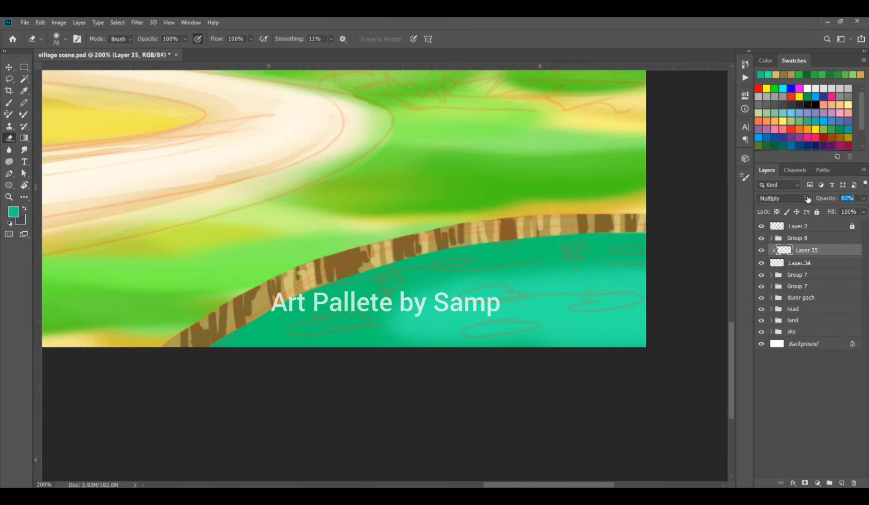
# Step: Add another layer clipped to the pond, paint soft light-turquoise highlights on the open water, and set it to Color Dodge
pyautogui.click(842, 483)
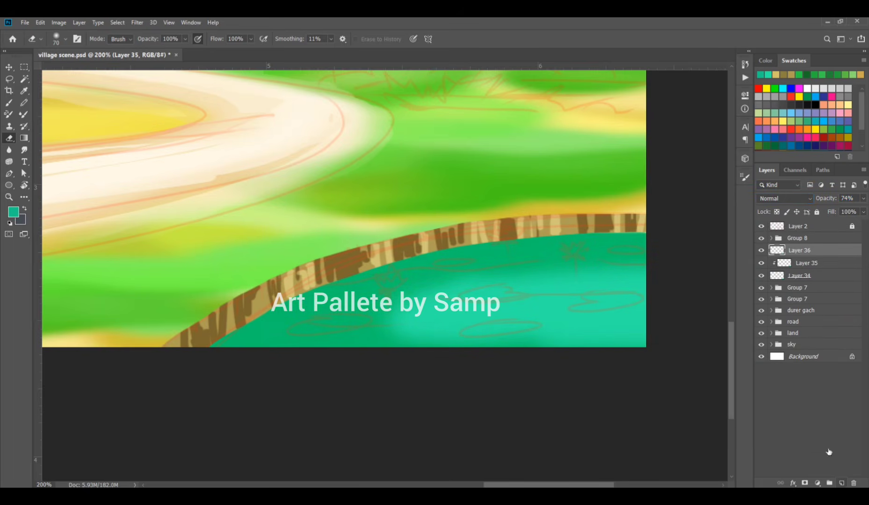
pyautogui.hotkey('ctrl', 'alt', 'g')
pyautogui.press('b')
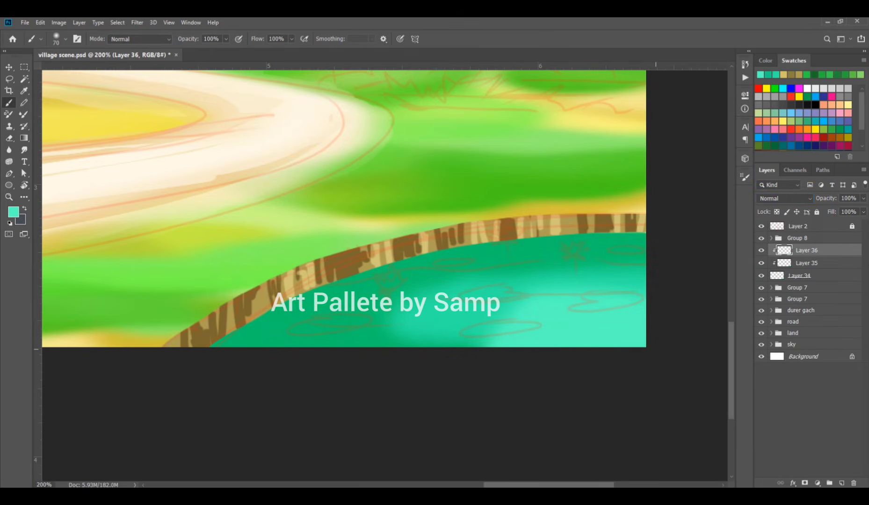
pyautogui.press('e')
pyautogui.click(772, 199)
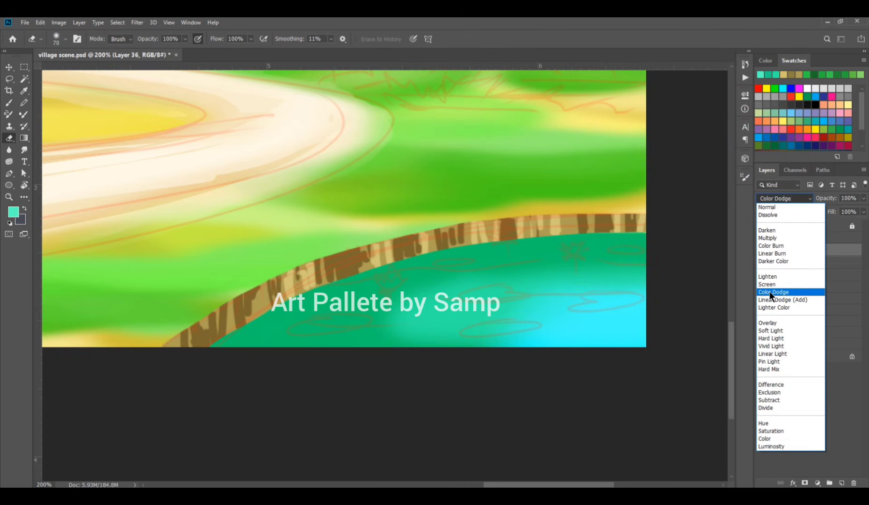
pyautogui.click(770, 291)
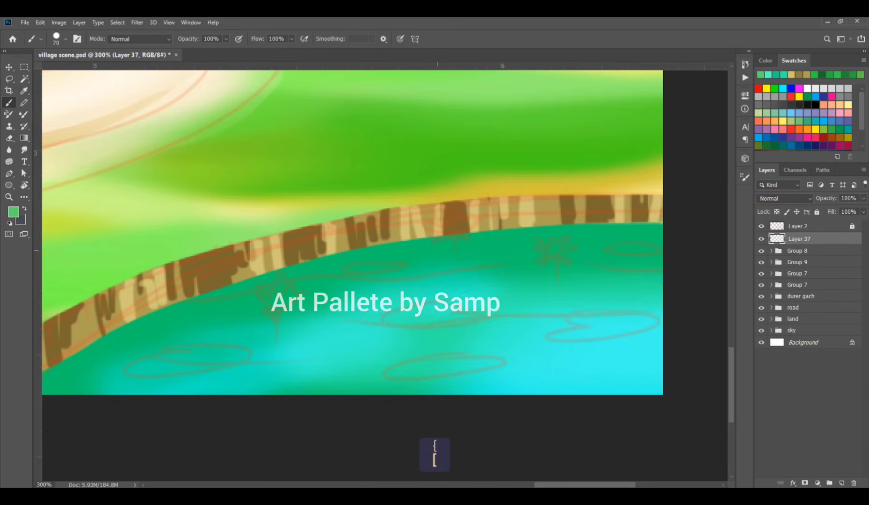
# Step: Paint three thin, upright green flower stems over the sketched pond flowers with the brush reduced to 3 px
pyautogui.press('[')
pyautogui.press('[')
pyautogui.press('[')
pyautogui.press('[')
pyautogui.press('[')
pyautogui.press('[')
pyautogui.press('[')
pyautogui.press('[')
pyautogui.press('[')
pyautogui.press('[')
pyautogui.moveTo(556, 256); pyautogui.dragTo(560, 306)
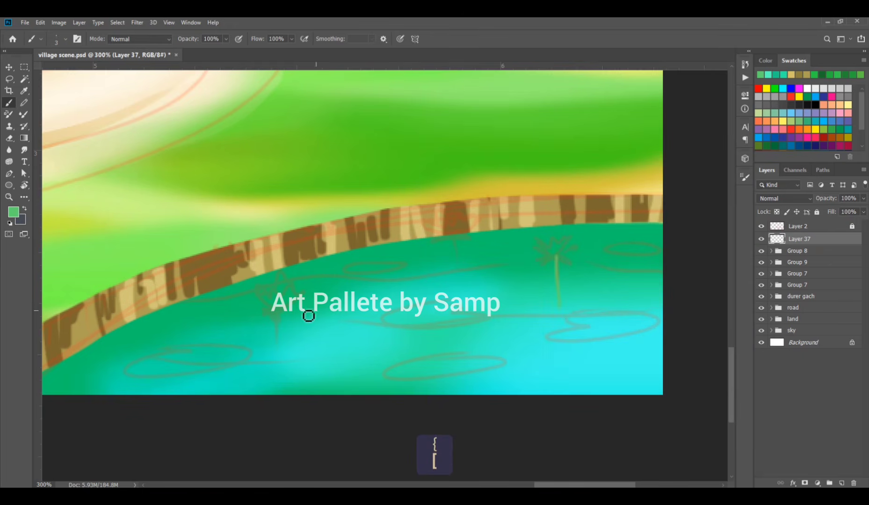
pyautogui.moveTo(278, 311); pyautogui.dragTo(278, 362)
pyautogui.moveTo(457, 238); pyautogui.dragTo(459, 279)
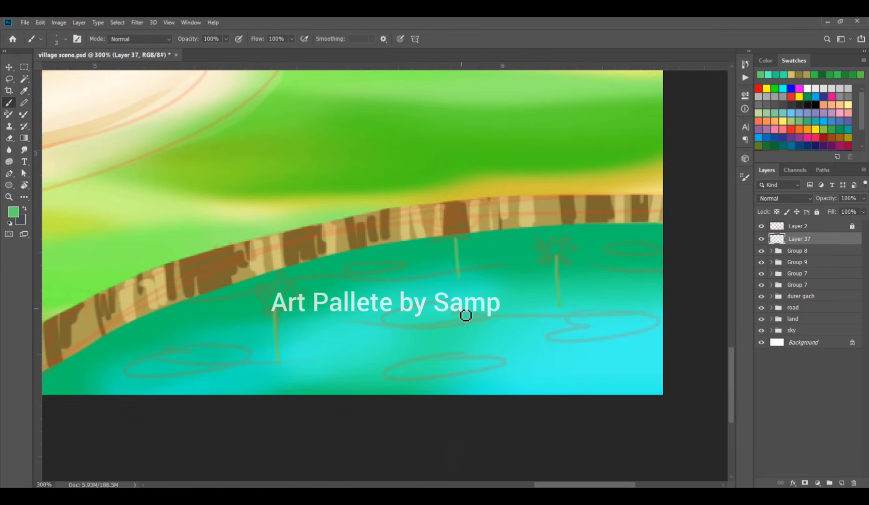
# Step: Add a new layer above the stems and set the foreground color to light pink for the flowers
pyautogui.click(842, 483)
pyautogui.keyDown('ctrl'); pyautogui.click(323, 349); pyautogui.keyUp('ctrl')
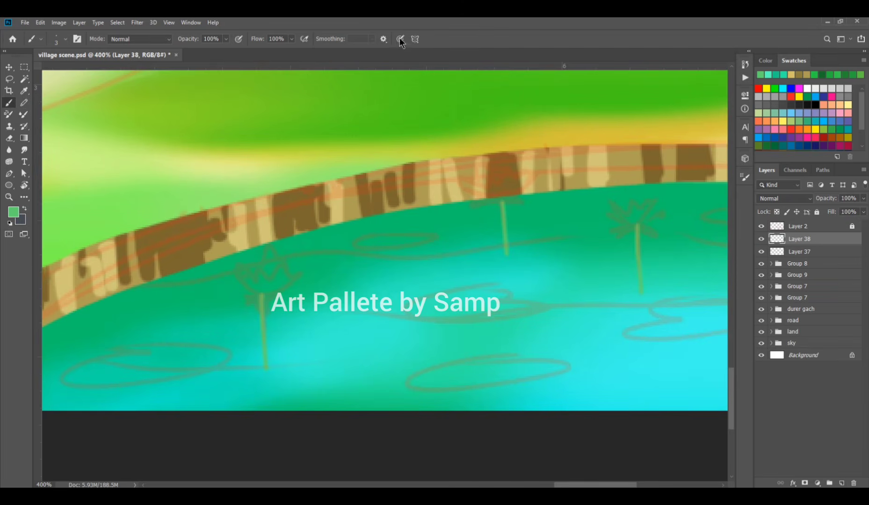
pyautogui.click(744, 177)
pyautogui.click(745, 178)
pyautogui.click(14, 213)
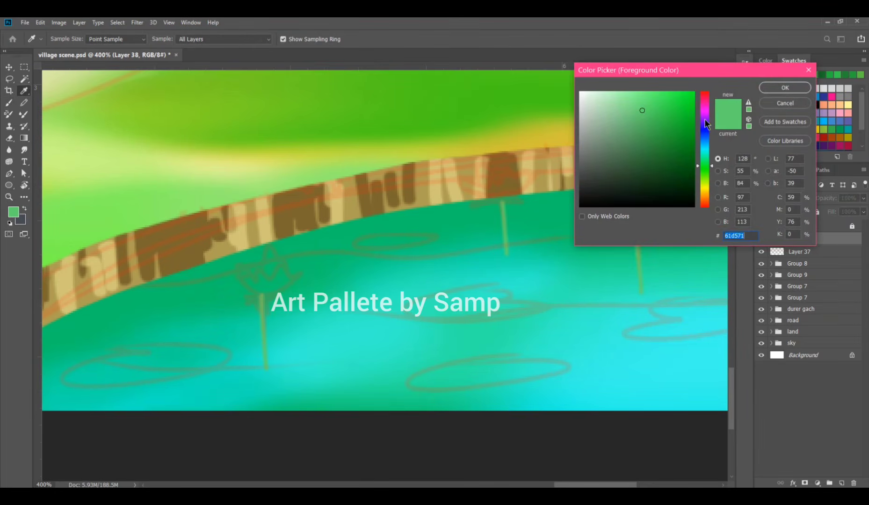
pyautogui.moveTo(706, 120); pyautogui.dragTo(711, 108)
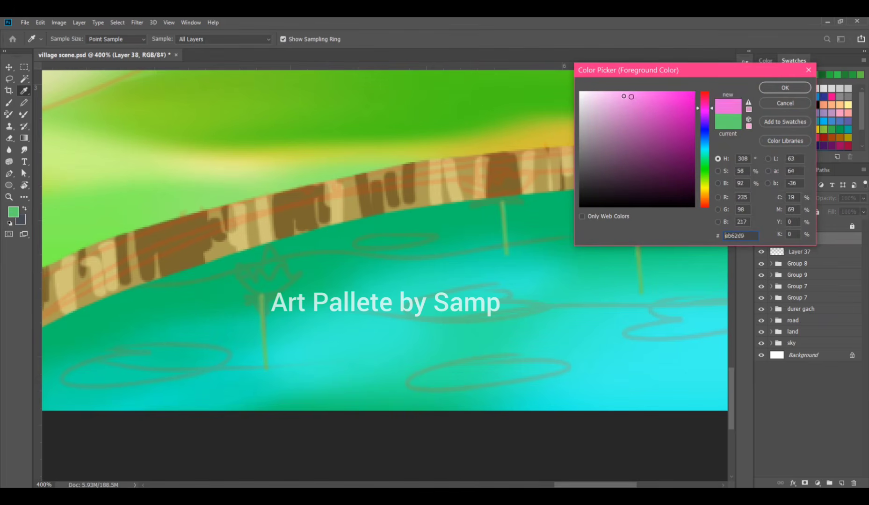
pyautogui.click(610, 92)
pyautogui.press('Return')
# Step: Paint the light-pink petals of a lotus on top of the leftmost stem, enlarging the brush to 8 px
pyautogui.moveTo(234, 260); pyautogui.dragTo(261, 302)
pyautogui.press(']')
pyautogui.press(']')
pyautogui.press(']')
pyautogui.moveTo(236, 264); pyautogui.dragTo(262, 295)
pyautogui.moveTo(250, 262); pyautogui.dragTo(264, 291)
pyautogui.moveTo(289, 269); pyautogui.dragTo(256, 291)
pyautogui.moveTo(260, 253); pyautogui.dragTo(264, 287)
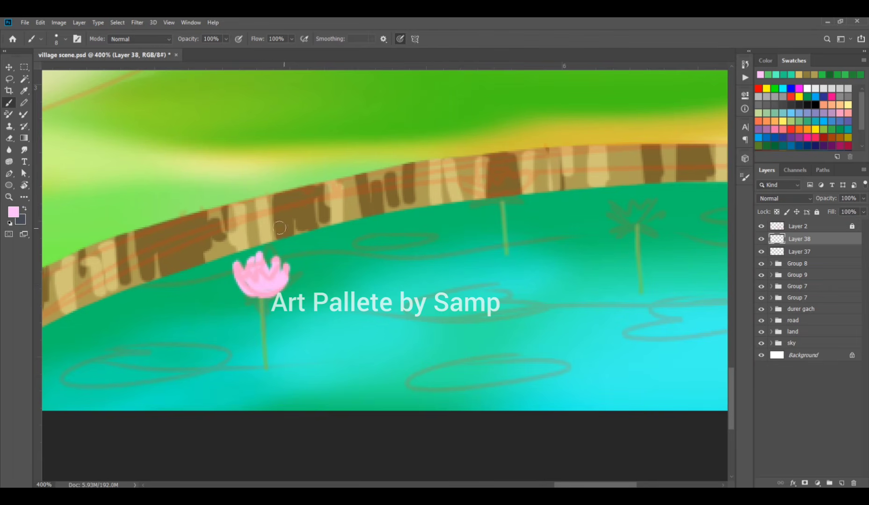
# Step: Set the foreground color to the deeper pink ed93e1 and shade between the petals of the leftmost lotus
pyautogui.click(13, 212)
pyautogui.moveTo(620, 98); pyautogui.dragTo(636, 96)
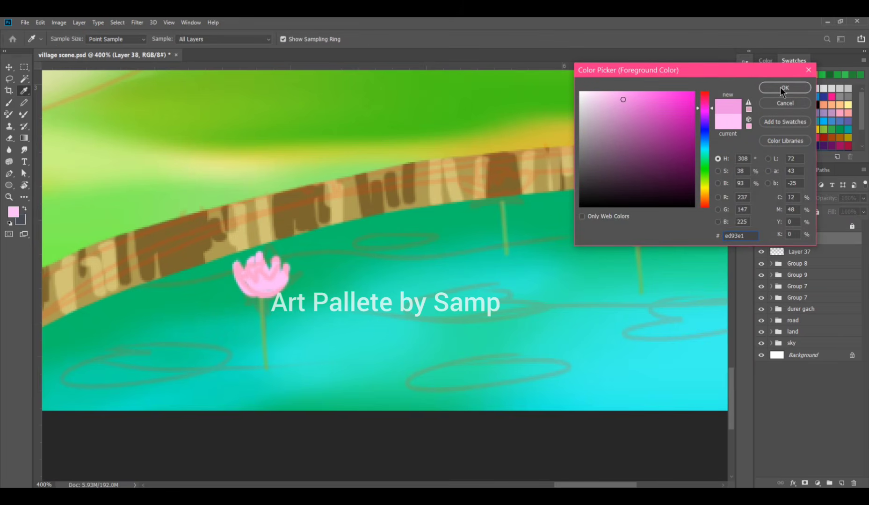
pyautogui.click(781, 87)
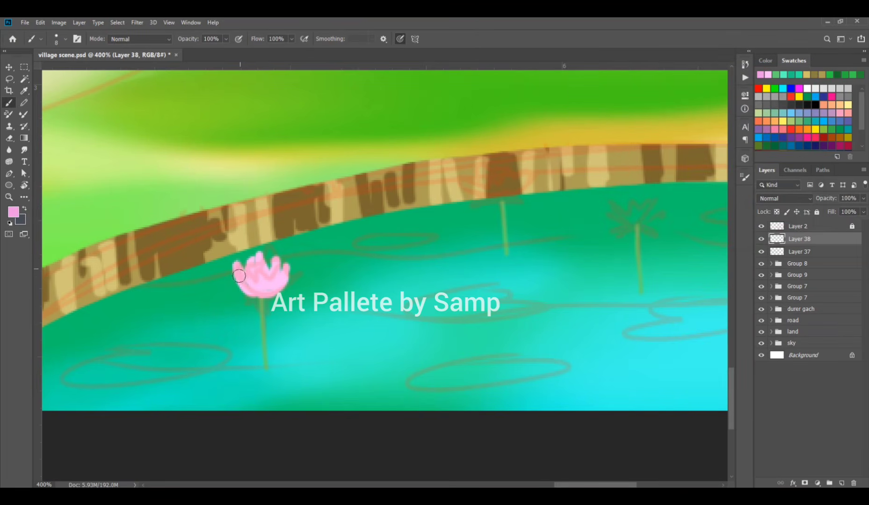
pyautogui.moveTo(239, 277)
pyautogui.mouseDown()
pyautogui.moveTo(248, 295)
pyautogui.moveTo(269, 280)
pyautogui.mouseUp()
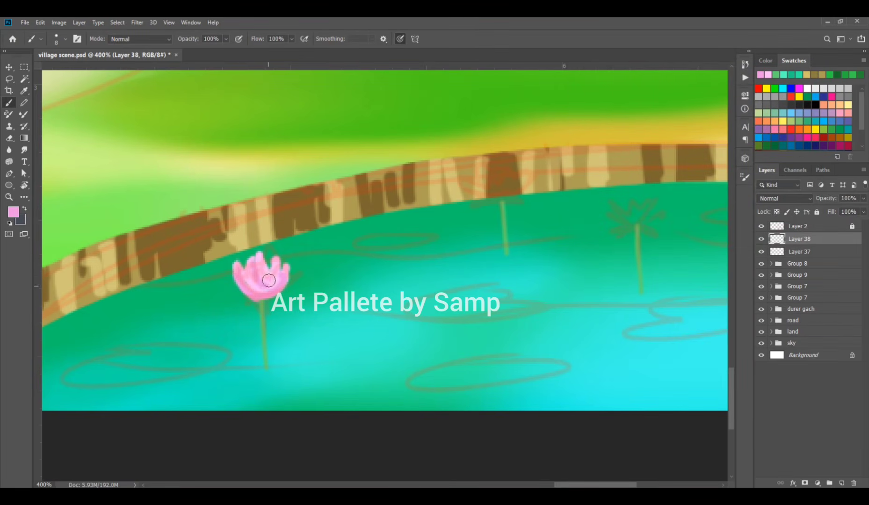
# Step: Switch the foreground color back to light pink and paint a spreading, many-petaled lotus on the rightmost stem
pyautogui.press('space')
pyautogui.moveTo(491, 271); pyautogui.dragTo(406, 285)
pyautogui.click(13, 212)
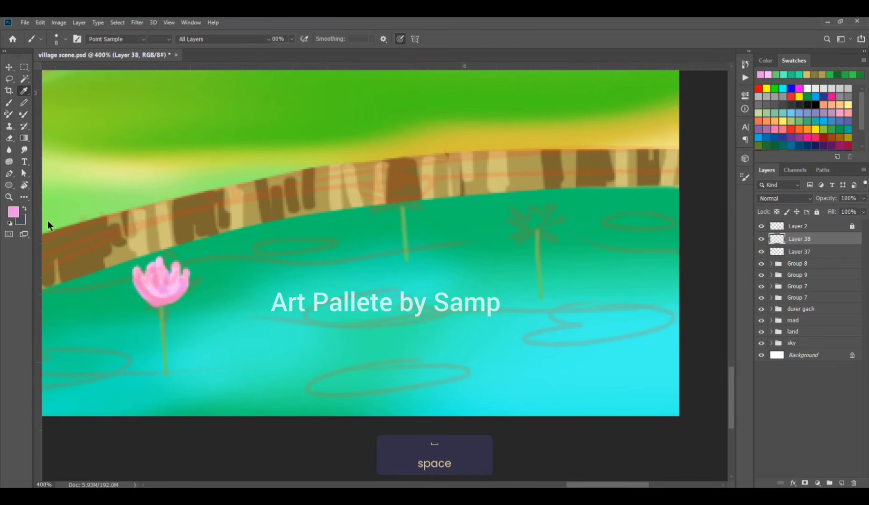
pyautogui.click(772, 88)
pyautogui.moveTo(513, 242); pyautogui.dragTo(531, 228)
pyautogui.moveTo(518, 210)
pyautogui.mouseDown()
pyautogui.moveTo(537, 230)
pyautogui.moveTo(551, 221)
pyautogui.mouseUp()
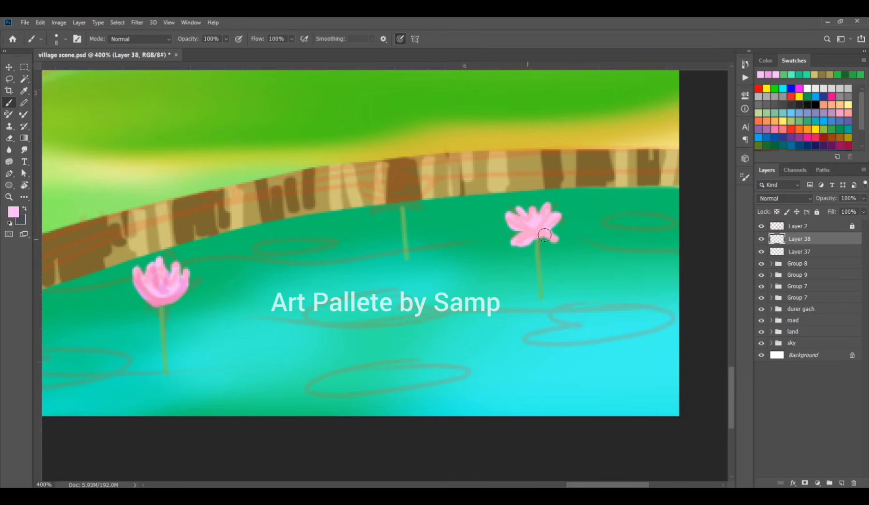
# Step: Pick a deeper pink and paint shading at the center of the rightmost lotus
pyautogui.click(14, 216)
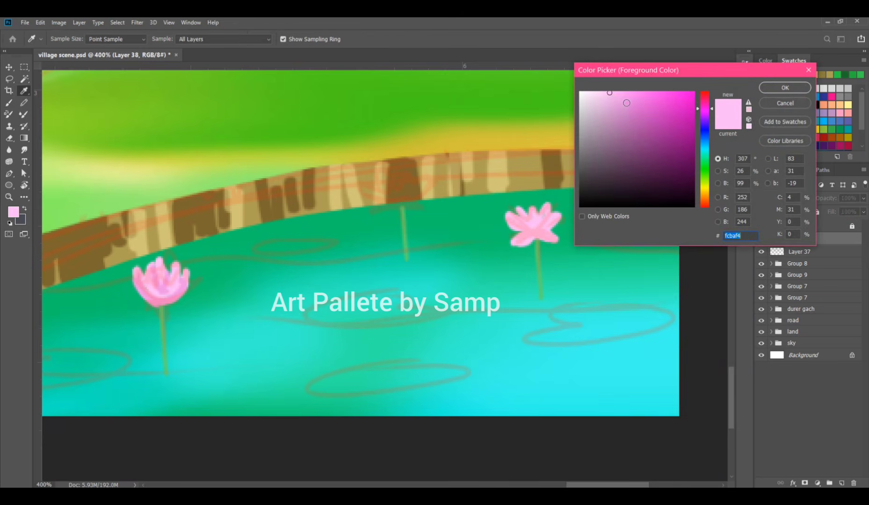
pyautogui.click(625, 105)
pyautogui.click(774, 87)
pyautogui.moveTo(528, 230)
pyautogui.mouseDown()
pyautogui.moveTo(554, 218)
pyautogui.moveTo(524, 229)
pyautogui.mouseUp()
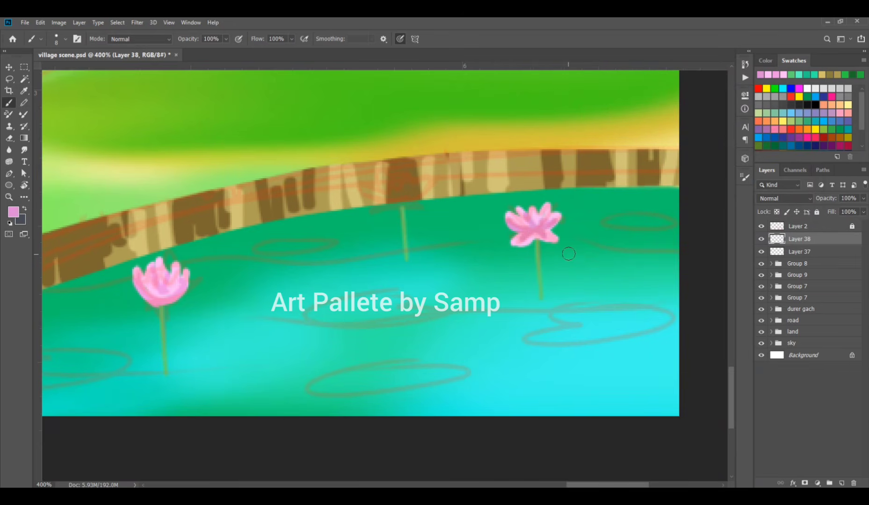
# Step: Set the foreground color to a very pale pink and paint the petals of the lotus on the middle stem
pyautogui.moveTo(212, 255); pyautogui.dragTo(246, 272)
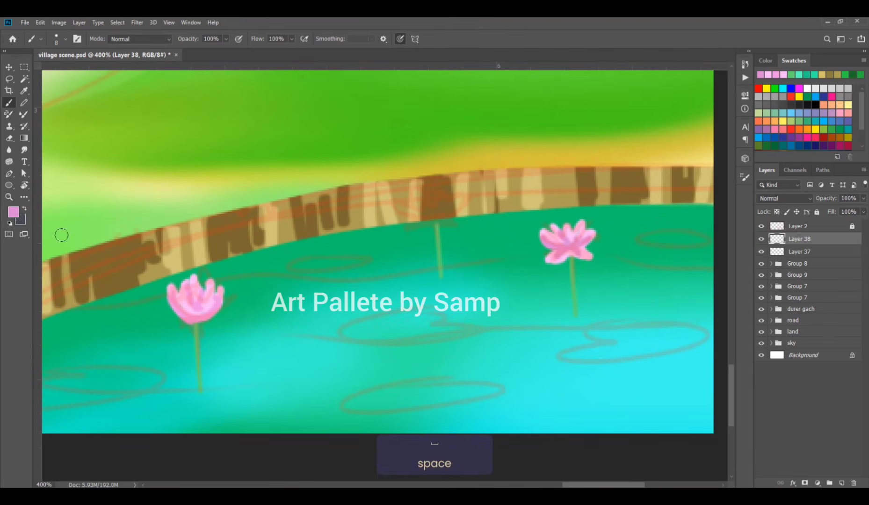
pyautogui.click(15, 213)
pyautogui.click(609, 92)
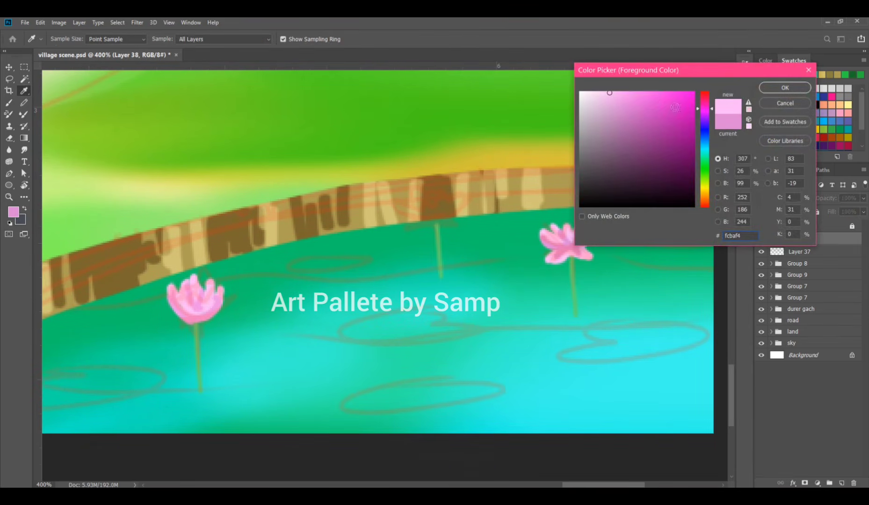
pyautogui.click(804, 89)
pyautogui.click(14, 212)
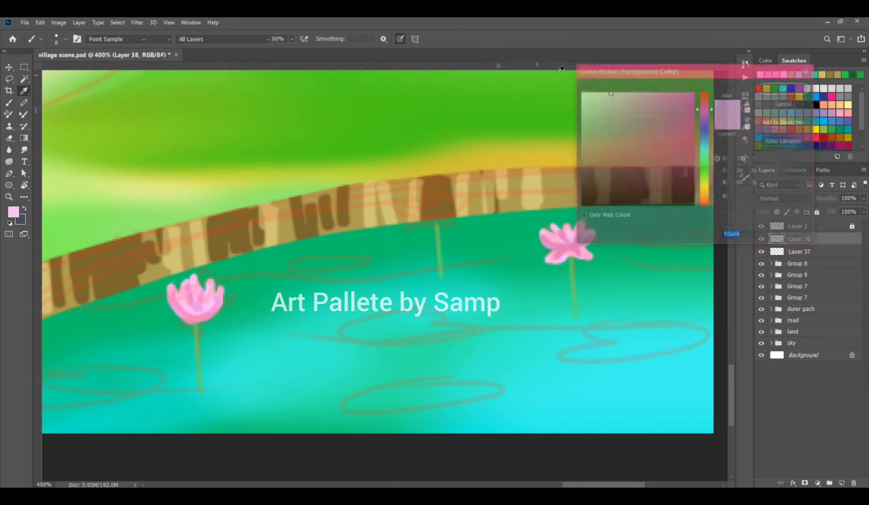
pyautogui.click(602, 92)
pyautogui.click(781, 86)
pyautogui.moveTo(405, 204); pyautogui.dragTo(414, 213)
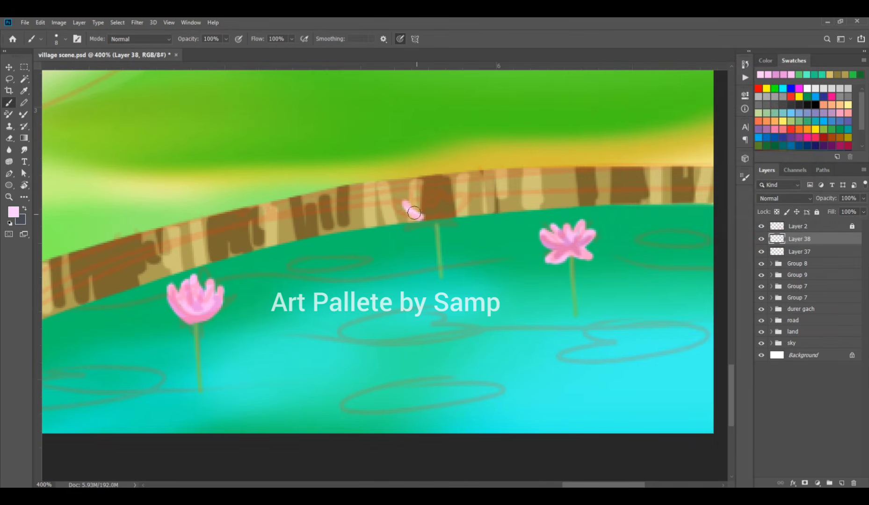
# Step: Flatten the brush tip to 35% roundness, enlarge it and stamp three large dark green lily pads across the pond
pyautogui.moveTo(709, 287); pyautogui.dragTo(710, 289)
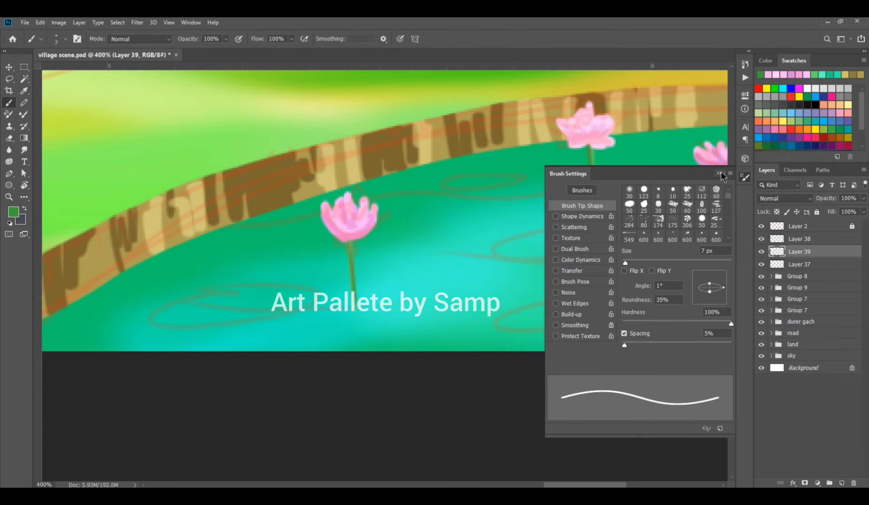
pyautogui.click(720, 173)
pyautogui.press(']')
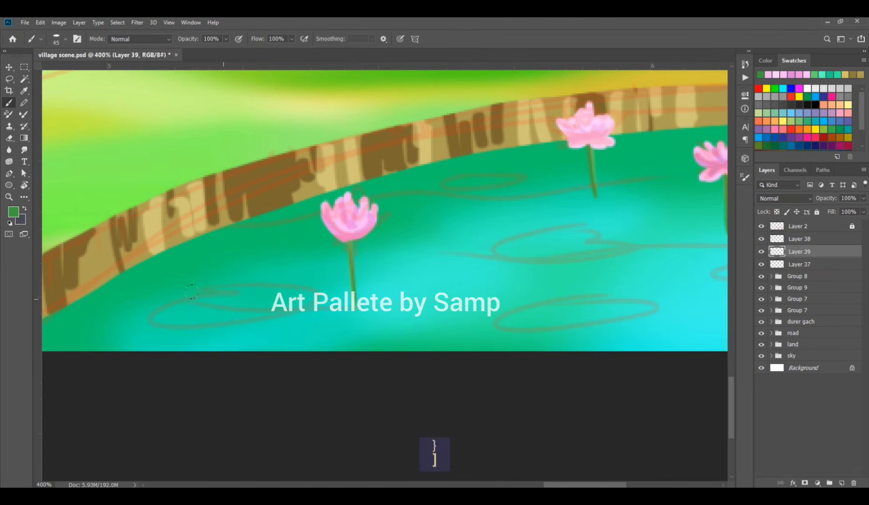
pyautogui.click(240, 301)
pyautogui.click(527, 245)
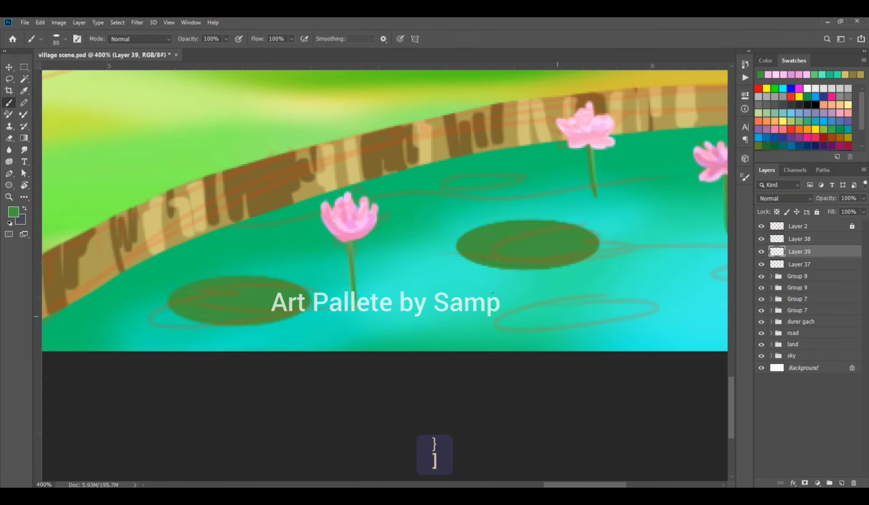
pyautogui.moveTo(700, 274); pyautogui.dragTo(448, 294)
pyautogui.click(510, 316)
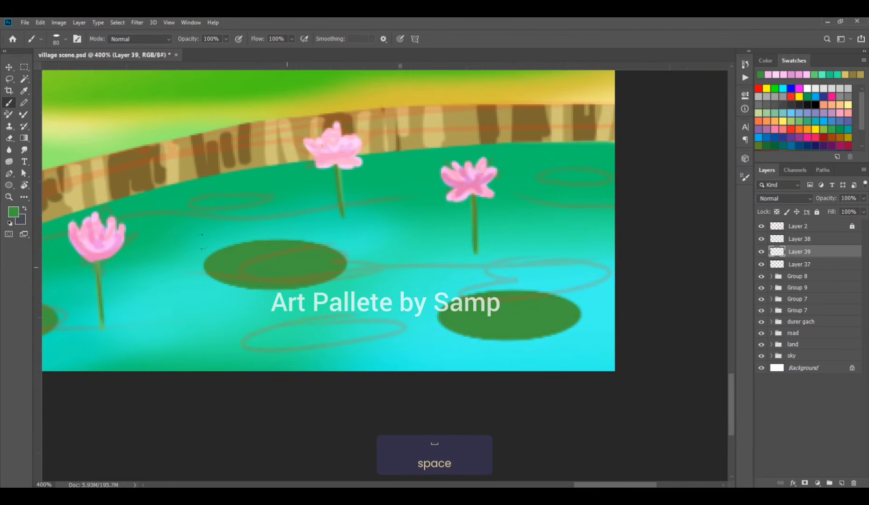
# Step: Pick a lighter green and stamp a large lily pad at the pond's right edge and two smaller 50 px ones near the bank
pyautogui.click(11, 216)
pyautogui.click(636, 124)
pyautogui.click(794, 89)
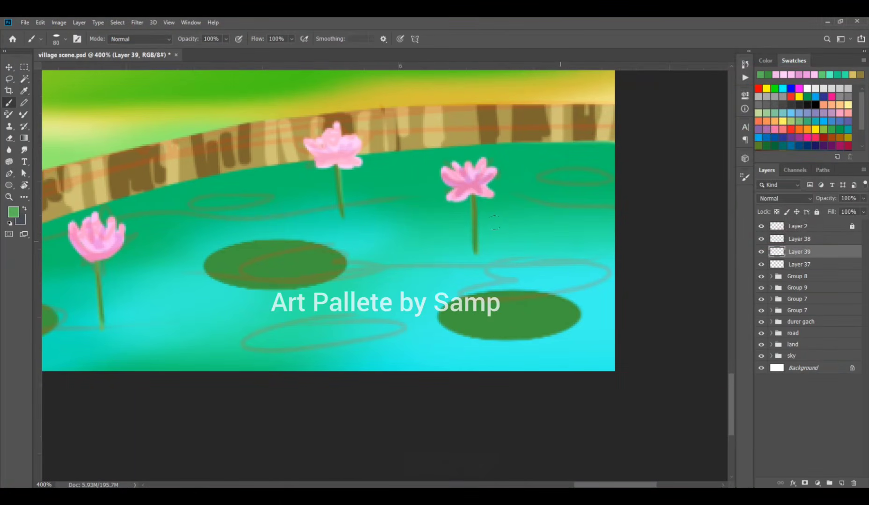
pyautogui.click(575, 243)
pyautogui.press('[')
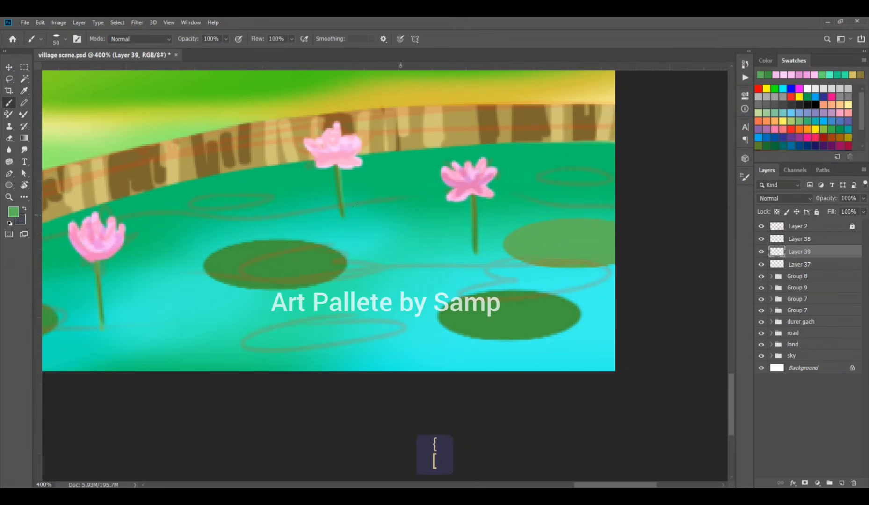
pyautogui.click(400, 213)
pyautogui.click(165, 222)
# Step: Pick a yellowish tan and stamp a 90 px lily pad at the pond's lower edge, undoing the extra one beside the bank
pyautogui.hotkey('ctrl', '-')
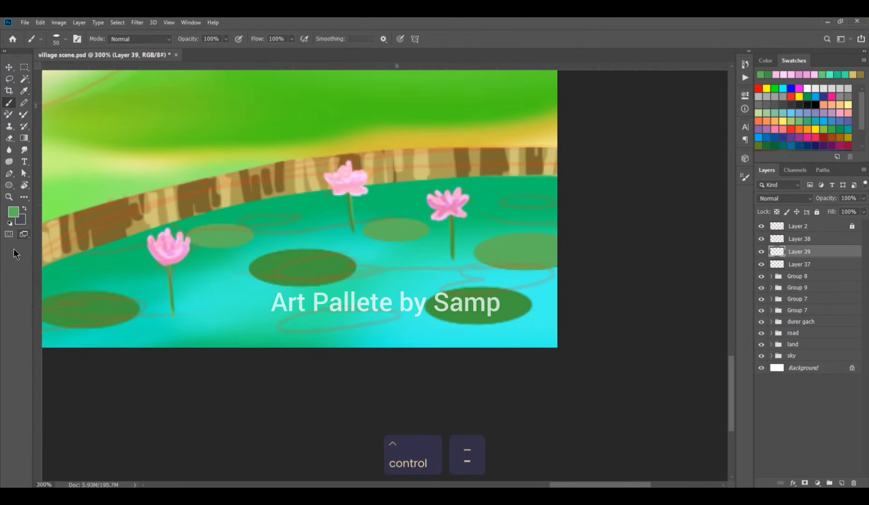
pyautogui.click(13, 213)
pyautogui.moveTo(706, 180); pyautogui.dragTo(705, 187)
pyautogui.click(640, 112)
pyautogui.click(785, 87)
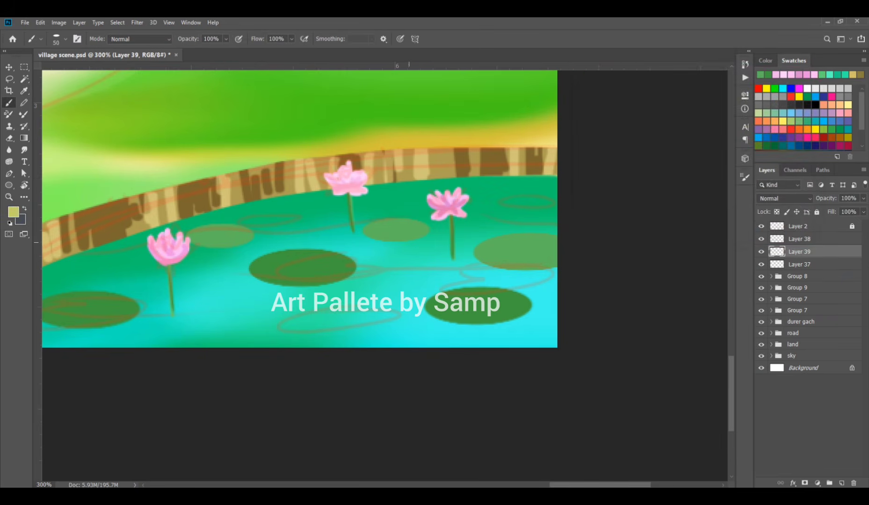
pyautogui.press(']')
pyautogui.click(338, 331)
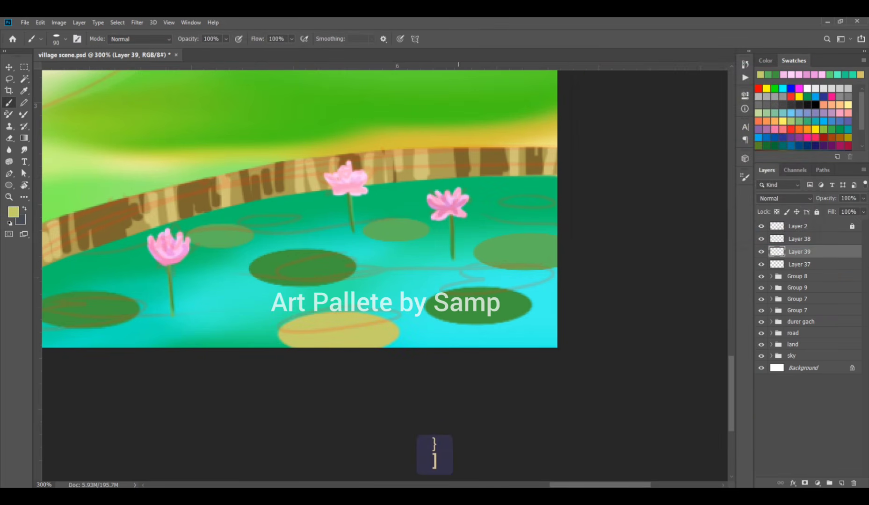
pyautogui.click(529, 200)
pyautogui.hotkey('ctrl', 'z')
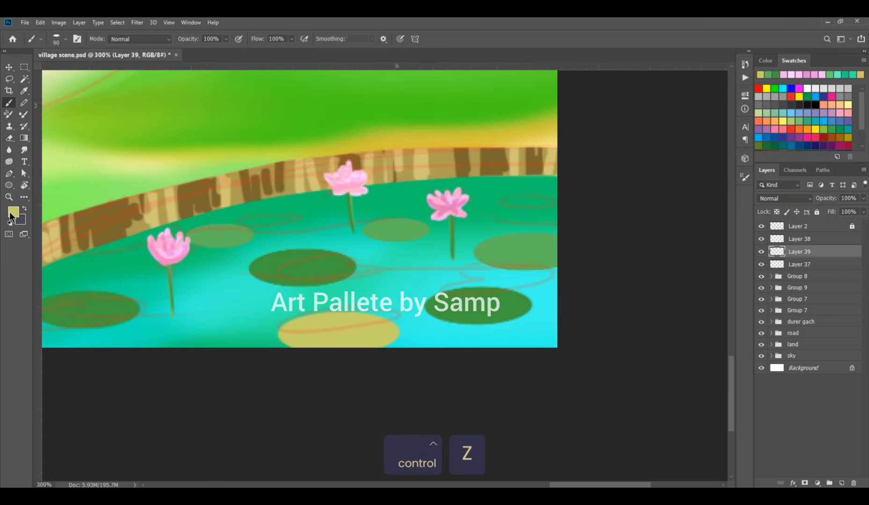
# Step: Pick a light yellow-green and stamp a lily pad at the pond's far right edge, undoing the extra pad at the lower edge
pyautogui.click(12, 215)
pyautogui.click(702, 181)
pyautogui.click(781, 87)
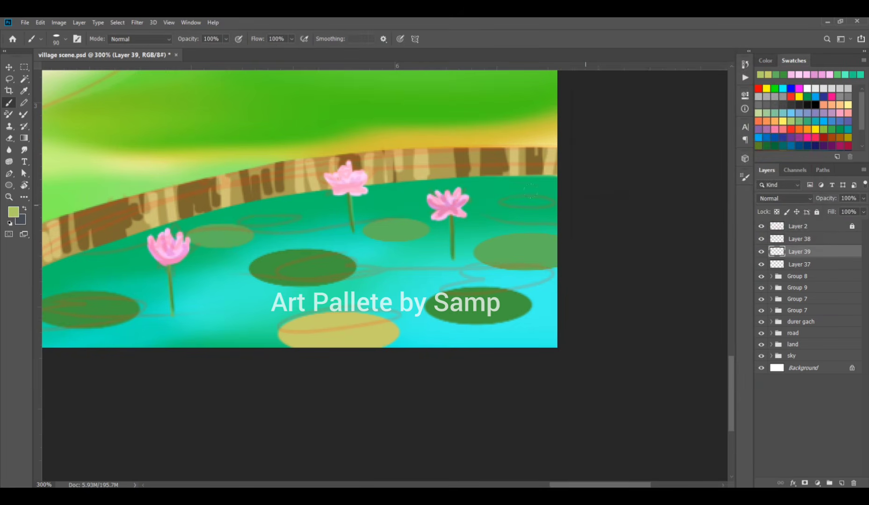
pyautogui.hotkey('ctrl', '-')
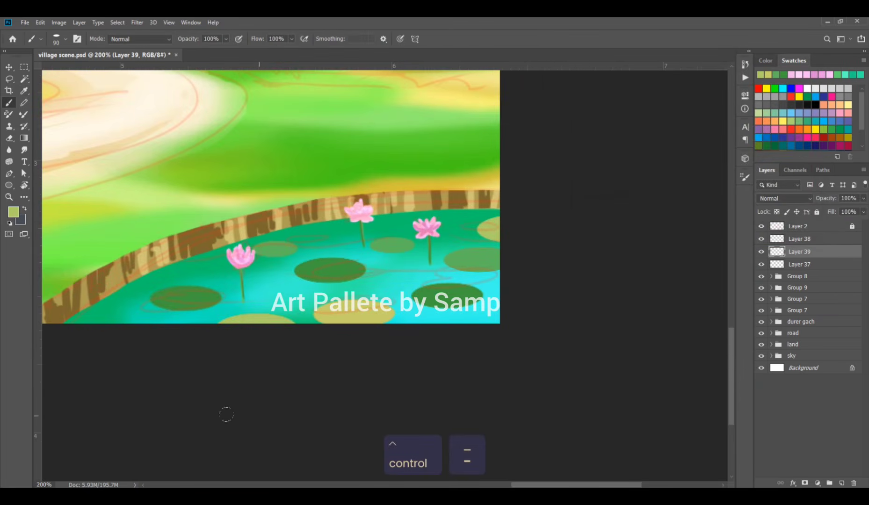
pyautogui.hotkey('ctrl', 'z')
# Step: Sample the green of an existing pad, darken it and stamp deep green pads at the lower edge and over the leftmost pad
pyautogui.click(14, 213)
pyautogui.click(352, 268)
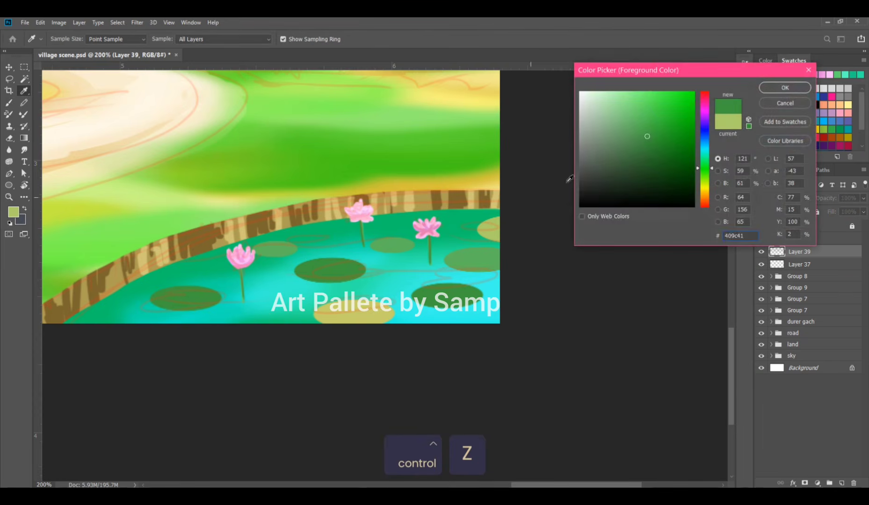
pyautogui.moveTo(659, 139); pyautogui.dragTo(674, 146)
pyautogui.click(775, 90)
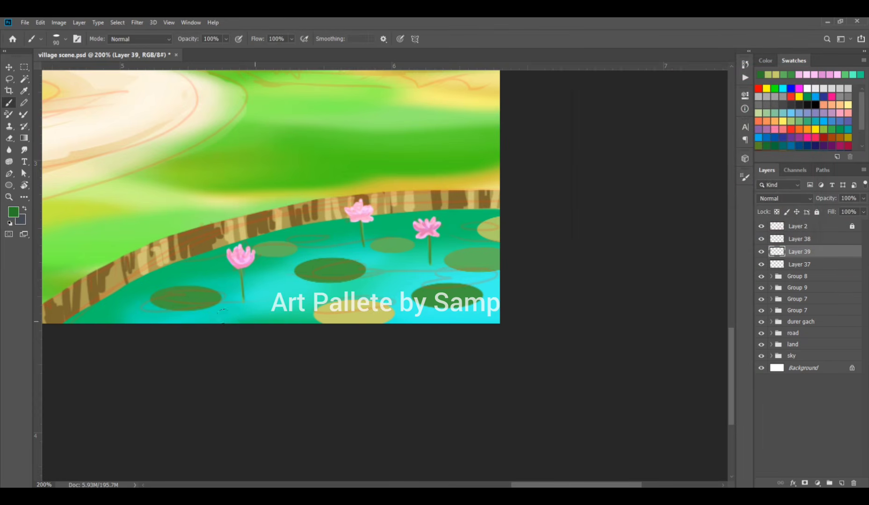
pyautogui.click(256, 321)
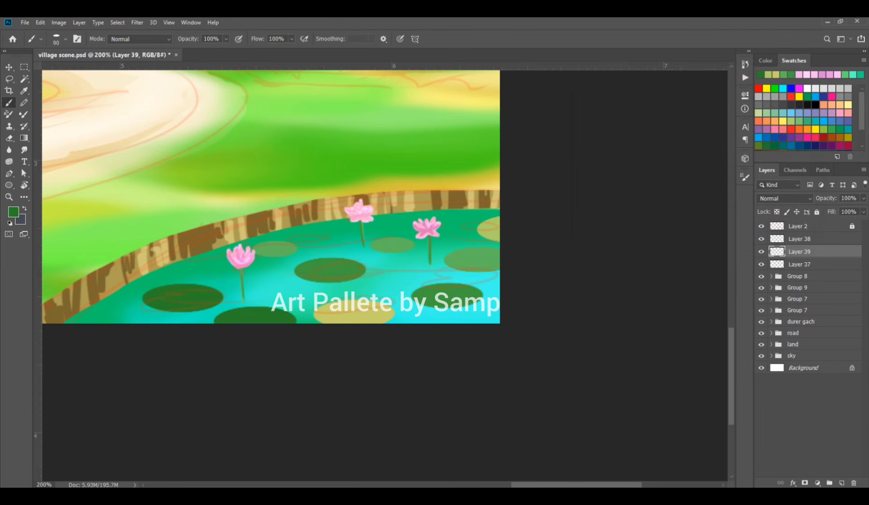
pyautogui.press('super')
pyautogui.click(375, 250)
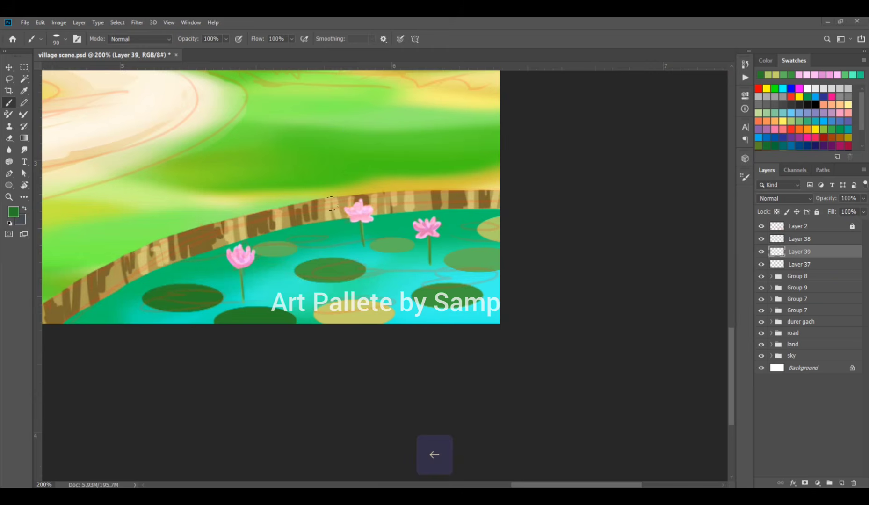
# Step: Switch to the Eraser with the hard round 123 px tip and flatten the tip's roundness
pyautogui.hotkey('ctrl', '-')
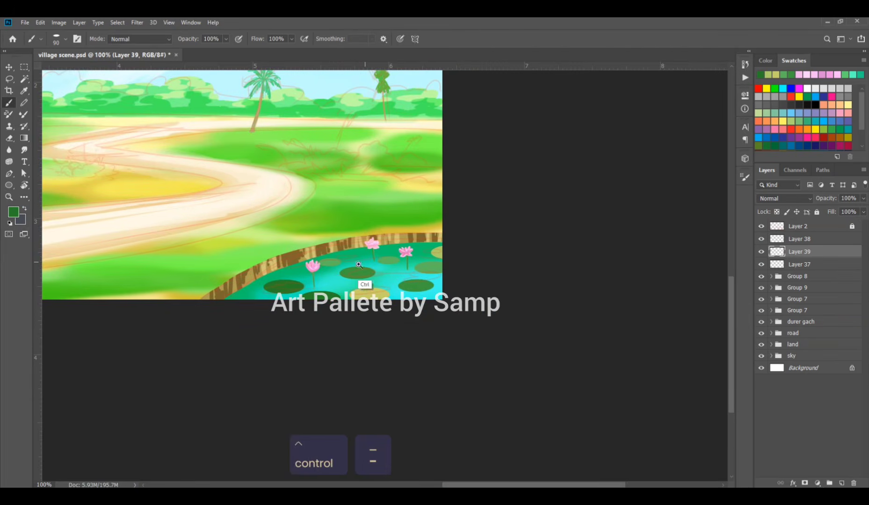
pyautogui.keyDown('ctrl'); pyautogui.click(347, 292); pyautogui.keyUp('ctrl')
pyautogui.keyDown('ctrl'); pyautogui.click(344, 306); pyautogui.keyUp('ctrl')
pyautogui.moveTo(345, 299); pyautogui.dragTo(346, 345)
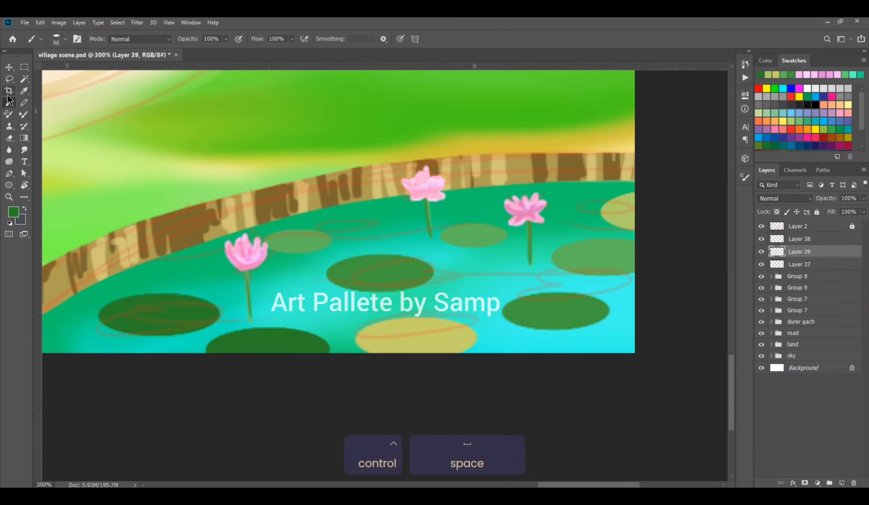
pyautogui.press('e')
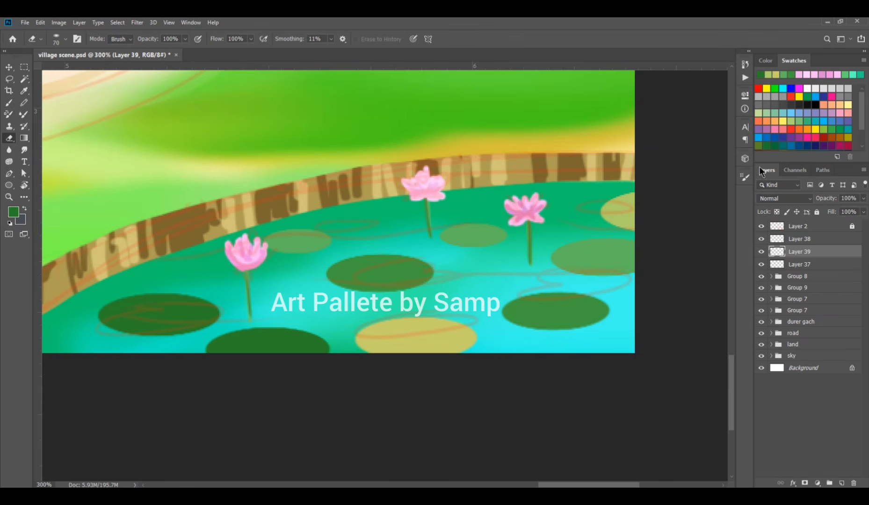
pyautogui.click(745, 177)
pyautogui.click(643, 191)
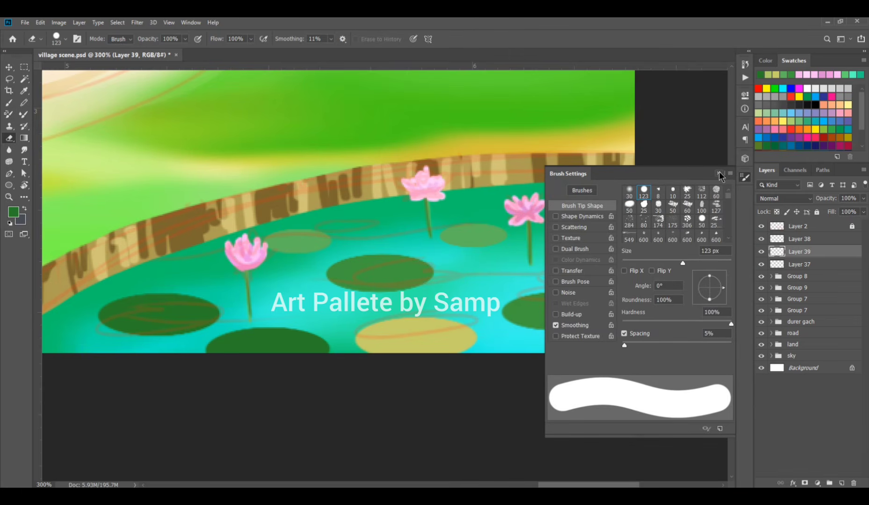
pyautogui.click(720, 173)
pyautogui.click(746, 177)
pyautogui.moveTo(710, 275); pyautogui.dragTo(710, 288)
pyautogui.click(719, 173)
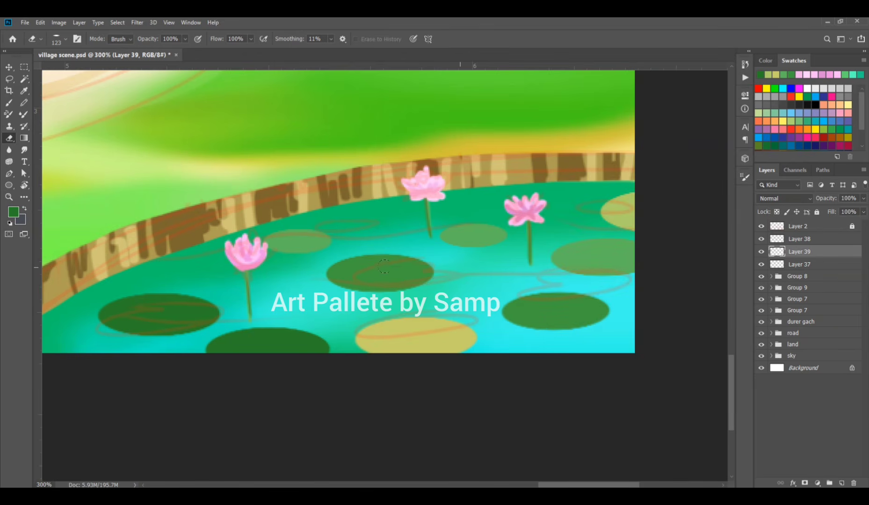
# Step: Erase horizontal notches into the lily pads, reducing the eraser to 45 px for the lower, left and far right pads
pyautogui.moveTo(396, 268)
pyautogui.mouseDown()
pyautogui.moveTo(426, 319)
pyautogui.moveTo(548, 269)
pyautogui.mouseUp()
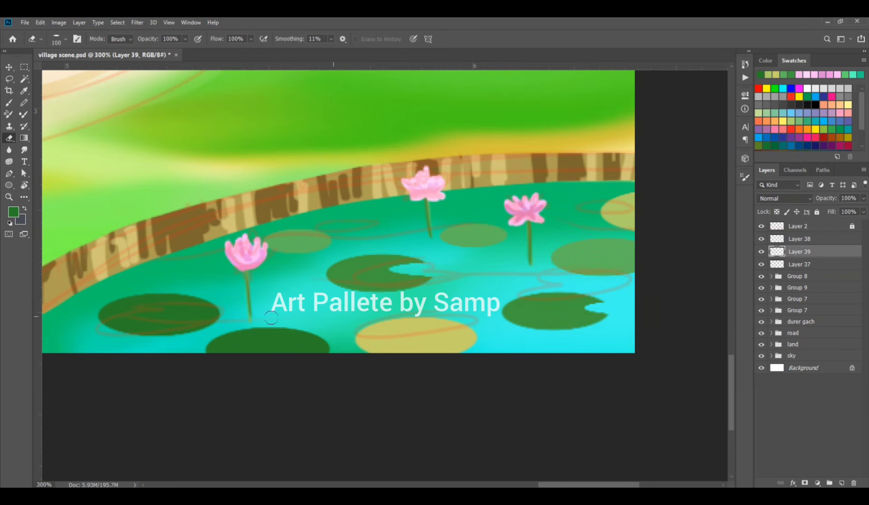
pyautogui.press('[')
pyautogui.press('[')
pyautogui.moveTo(349, 341); pyautogui.dragTo(401, 341)
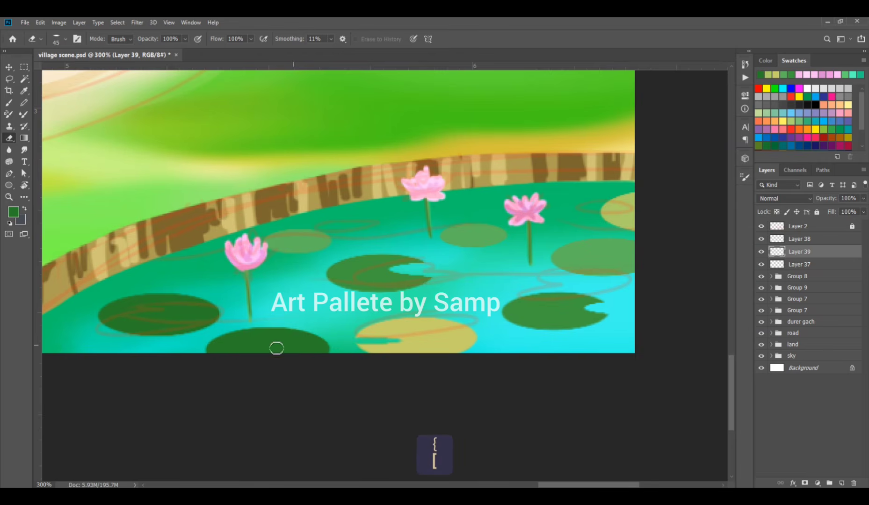
pyautogui.moveTo(279, 340); pyautogui.dragTo(317, 341)
pyautogui.moveTo(172, 307); pyautogui.dragTo(219, 309)
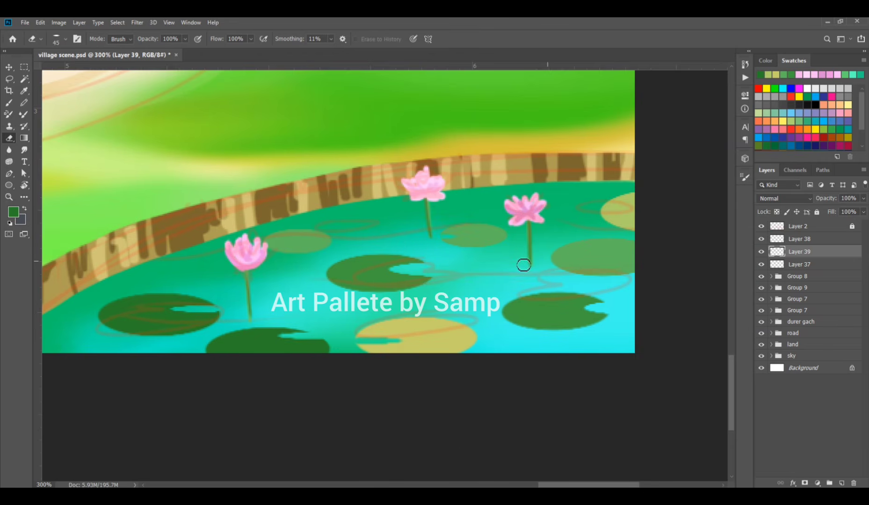
pyautogui.moveTo(545, 261); pyautogui.dragTo(571, 261)
pyautogui.moveTo(597, 214); pyautogui.dragTo(618, 215)
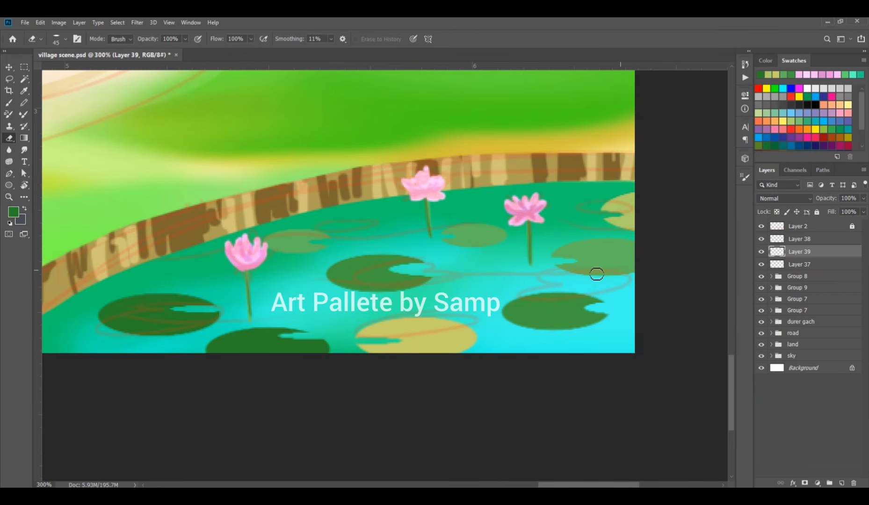
# Step: Paint the hut's sloping thatched roof in light tan on Layer 42, following the sketch outline
pyautogui.hotkey('ctrl', '-')
pyautogui.hotkey('ctrl', '-')
pyautogui.hotkey('ctrl', '-')
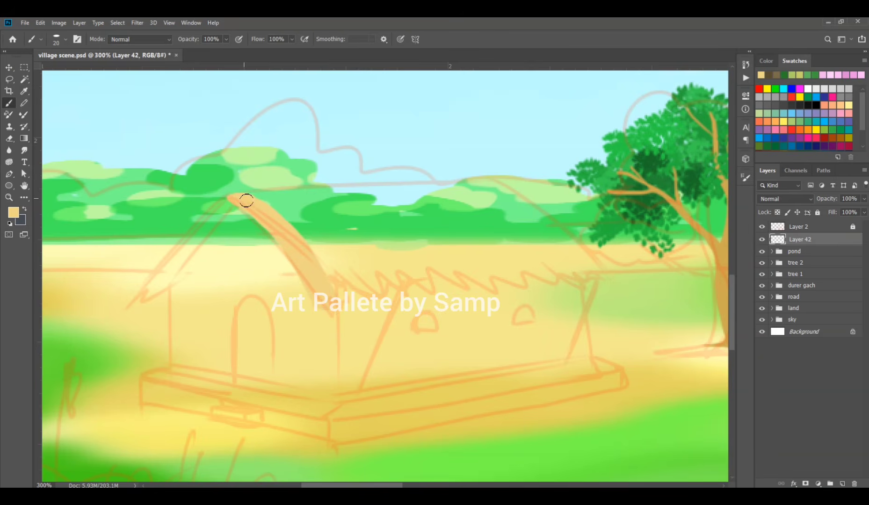
pyautogui.moveTo(247, 201)
pyautogui.mouseDown()
pyautogui.moveTo(488, 189)
pyautogui.moveTo(530, 213)
pyautogui.moveTo(580, 269)
pyautogui.moveTo(534, 257)
pyautogui.moveTo(537, 281)
pyautogui.moveTo(462, 262)
pyautogui.moveTo(461, 285)
pyautogui.moveTo(412, 262)
pyautogui.moveTo(396, 286)
pyautogui.moveTo(367, 288)
pyautogui.moveTo(331, 280)
pyautogui.moveTo(262, 220)
pyautogui.moveTo(363, 201)
pyautogui.moveTo(322, 202)
pyautogui.moveTo(326, 214)
pyautogui.moveTo(367, 219)
pyautogui.moveTo(318, 241)
pyautogui.moveTo(276, 217)
pyautogui.moveTo(339, 277)
pyautogui.moveTo(292, 204)
pyautogui.moveTo(379, 267)
pyautogui.moveTo(347, 221)
pyautogui.moveTo(385, 222)
pyautogui.moveTo(440, 245)
pyautogui.moveTo(433, 190)
pyautogui.moveTo(500, 212)
pyautogui.moveTo(477, 196)
pyautogui.moveTo(510, 246)
pyautogui.moveTo(535, 230)
pyautogui.moveTo(462, 242)
pyautogui.mouseUp()
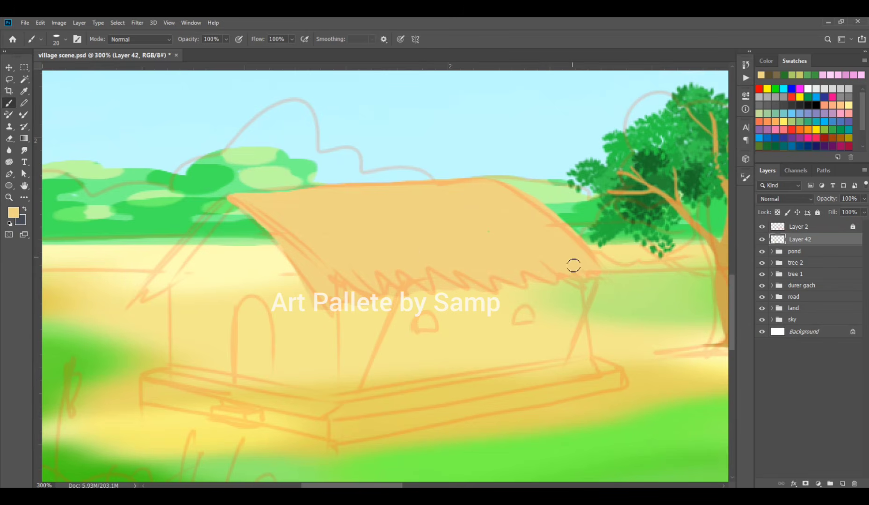
# Step: Paint darker tan shading along the roof's ridge and eaves on a new clipped layer, blended as Multiply at 77% opacity
pyautogui.hotkey('ctrl', 'shift', 'alt', 'n')
pyautogui.hotkey('ctrl', 'alt', 'g')
pyautogui.press(']')
pyautogui.moveTo(244, 200)
pyautogui.mouseDown()
pyautogui.moveTo(393, 183)
pyautogui.moveTo(529, 185)
pyautogui.mouseUp()
pyautogui.moveTo(327, 255)
pyautogui.mouseDown()
pyautogui.moveTo(357, 309)
pyautogui.moveTo(301, 276)
pyautogui.moveTo(390, 302)
pyautogui.moveTo(464, 276)
pyautogui.moveTo(606, 265)
pyautogui.moveTo(379, 281)
pyautogui.moveTo(529, 253)
pyautogui.moveTo(377, 240)
pyautogui.mouseUp()
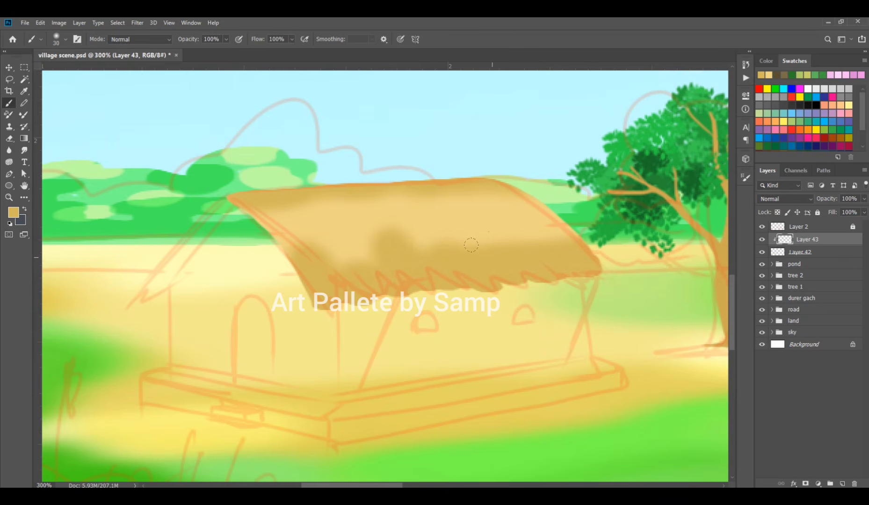
pyautogui.press('e')
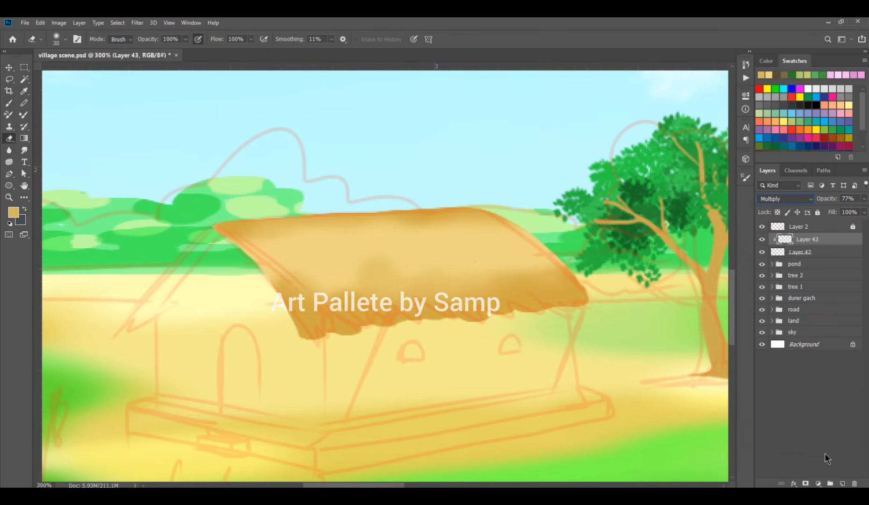
# Step: Add another clipped layer above the shading and paint a soft ffe9a5 highlight across the middle of the roof
pyautogui.click(844, 482)
pyautogui.hotkey('ctrl', 'alt', 'g')
pyautogui.press('b')
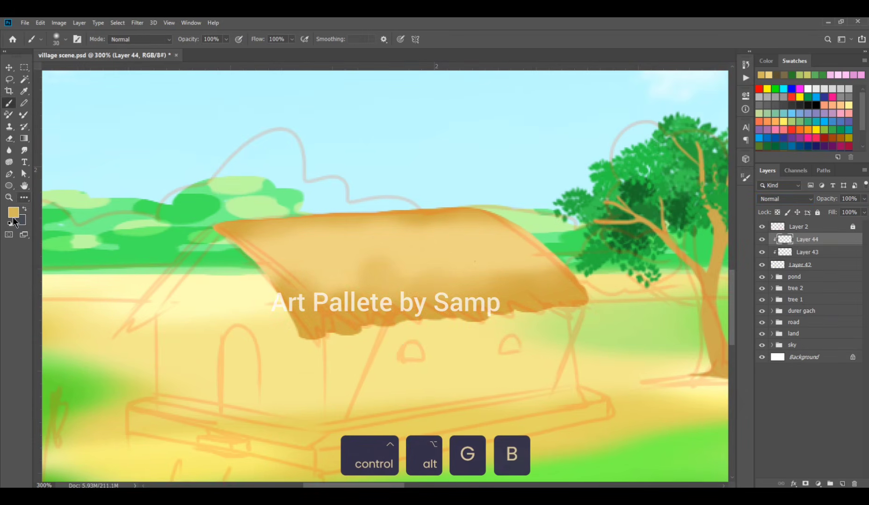
pyautogui.click(655, 94)
pyautogui.click(788, 89)
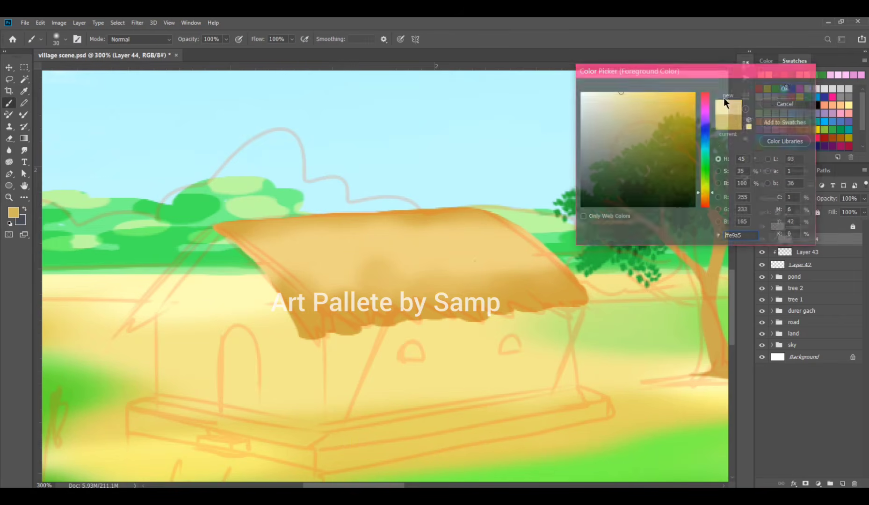
pyautogui.moveTo(312, 255)
pyautogui.mouseDown()
pyautogui.moveTo(379, 257)
pyautogui.moveTo(491, 243)
pyautogui.mouseUp()
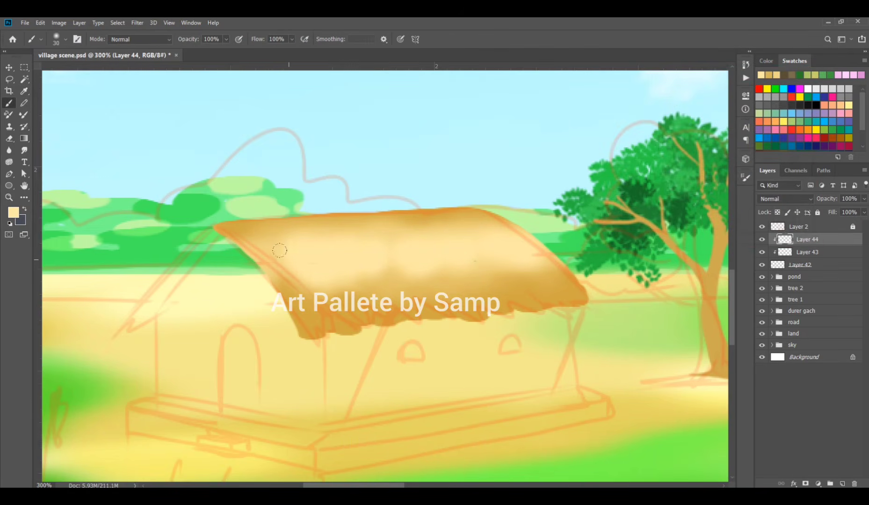
# Step: Soften the roof highlight with the Eraser, blend its layer as Overlay and save the document
pyautogui.press('e')
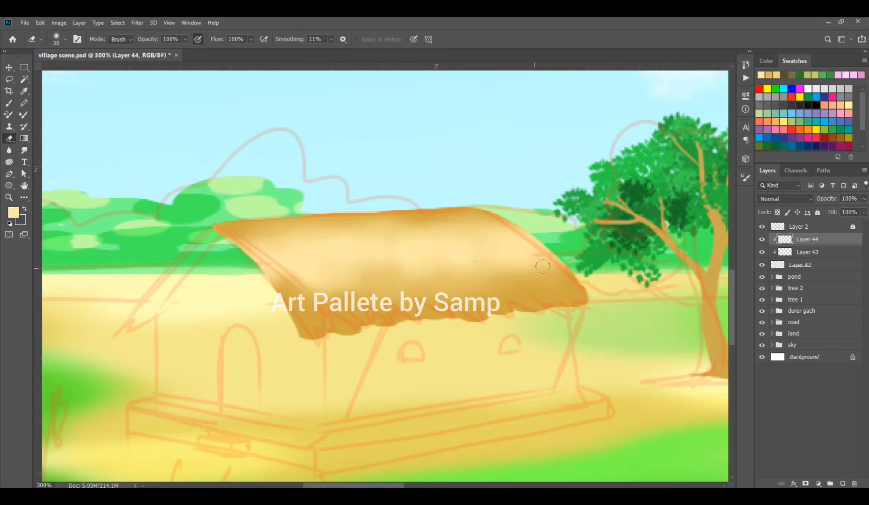
pyautogui.click(785, 199)
pyautogui.click(776, 326)
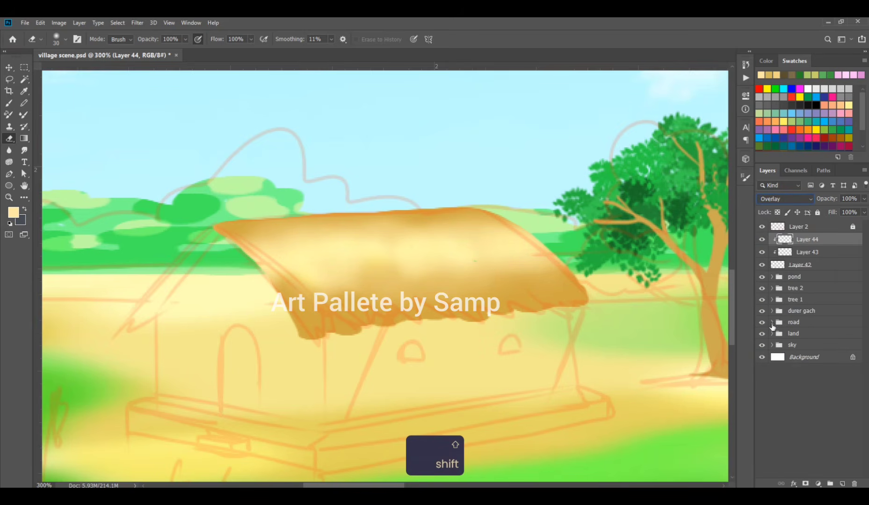
pyautogui.click(9, 68)
pyautogui.hotkey('ctrl', 's')
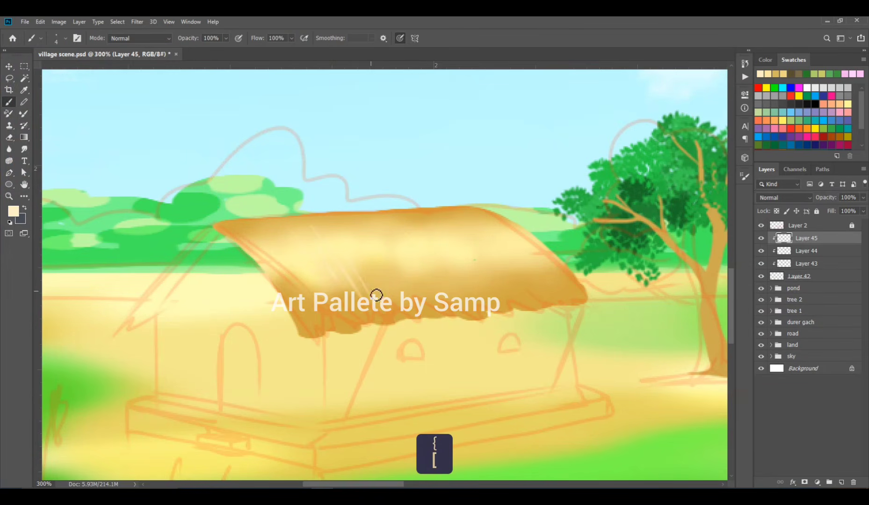
# Step: Paint fine pale cream straw strokes over the thatched roof on Layer 45, undoing an unwanted stroke
pyautogui.moveTo(376, 296); pyautogui.dragTo(378, 297)
pyautogui.moveTo(454, 261); pyautogui.dragTo(485, 291)
pyautogui.moveTo(462, 262)
pyautogui.mouseDown()
pyautogui.moveTo(478, 275)
pyautogui.moveTo(559, 270)
pyautogui.mouseUp()
pyautogui.moveTo(344, 278); pyautogui.dragTo(358, 299)
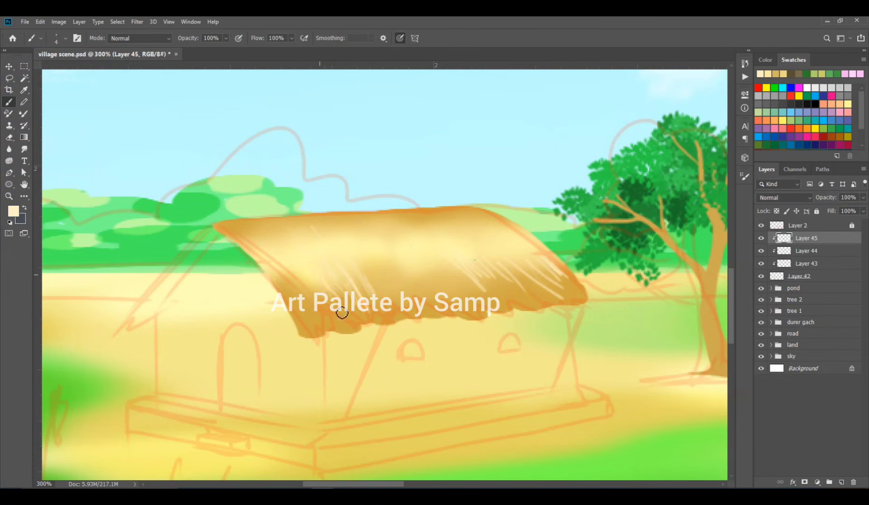
pyautogui.moveTo(276, 235); pyautogui.dragTo(289, 244)
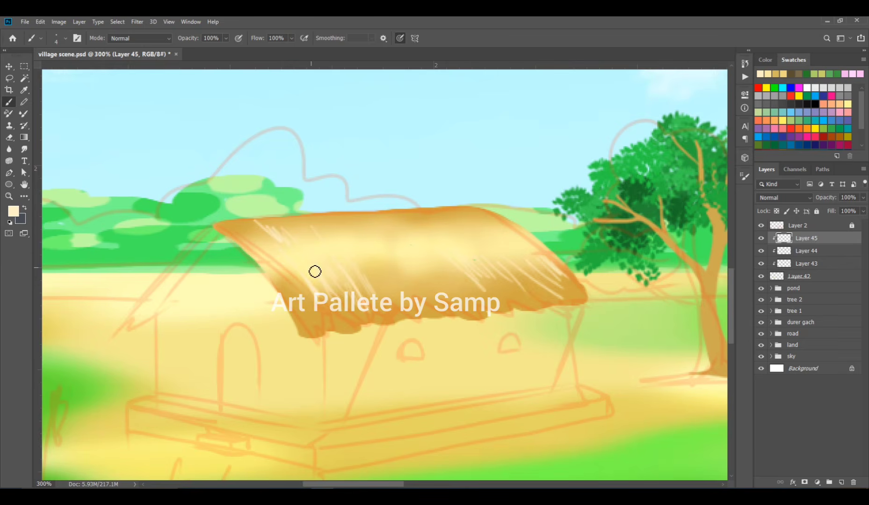
pyautogui.moveTo(291, 277); pyautogui.dragTo(317, 321)
pyautogui.moveTo(447, 238)
pyautogui.mouseDown()
pyautogui.moveTo(485, 229)
pyautogui.moveTo(387, 244)
pyautogui.moveTo(405, 234)
pyautogui.mouseUp()
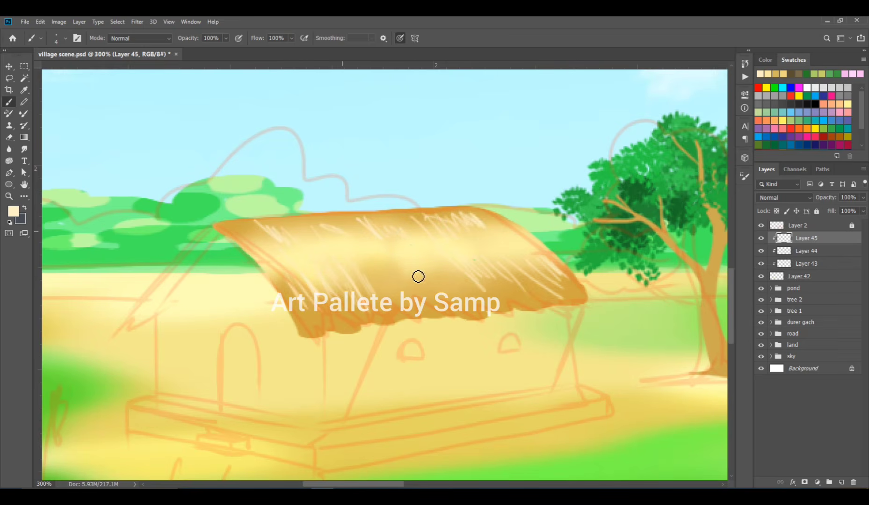
pyautogui.hotkey('ctrl', 'z')
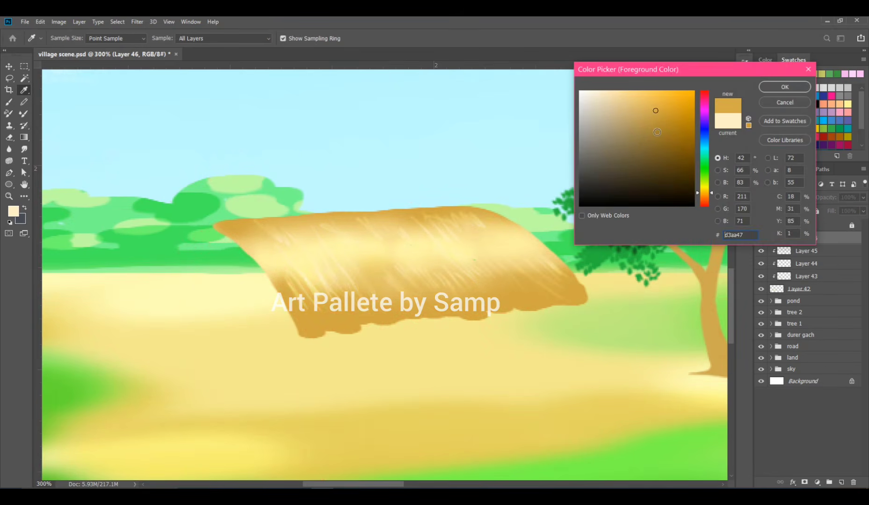
# Step: Choose a darker golden brown and paint fine straw strokes along the roof's slope and eaves on clipped Layer 46
pyautogui.click(674, 120)
pyautogui.click(782, 88)
pyautogui.moveTo(359, 267)
pyautogui.mouseDown()
pyautogui.moveTo(391, 306)
pyautogui.moveTo(410, 296)
pyautogui.mouseUp()
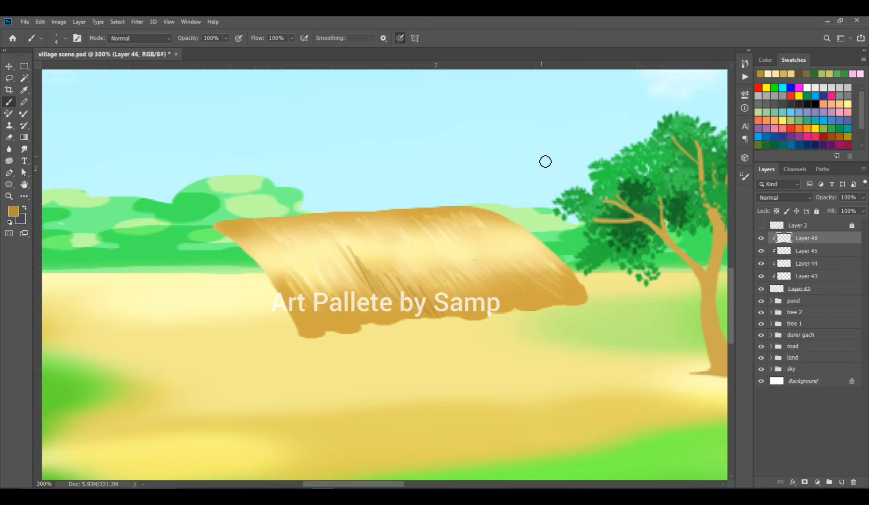
pyautogui.press(']')
pyautogui.moveTo(468, 270)
pyautogui.mouseDown()
pyautogui.moveTo(500, 319)
pyautogui.moveTo(493, 291)
pyautogui.moveTo(514, 310)
pyautogui.moveTo(515, 283)
pyautogui.moveTo(573, 310)
pyautogui.moveTo(561, 288)
pyautogui.moveTo(584, 318)
pyautogui.mouseUp()
pyautogui.press('[')
pyautogui.press('[')
pyautogui.press('[')
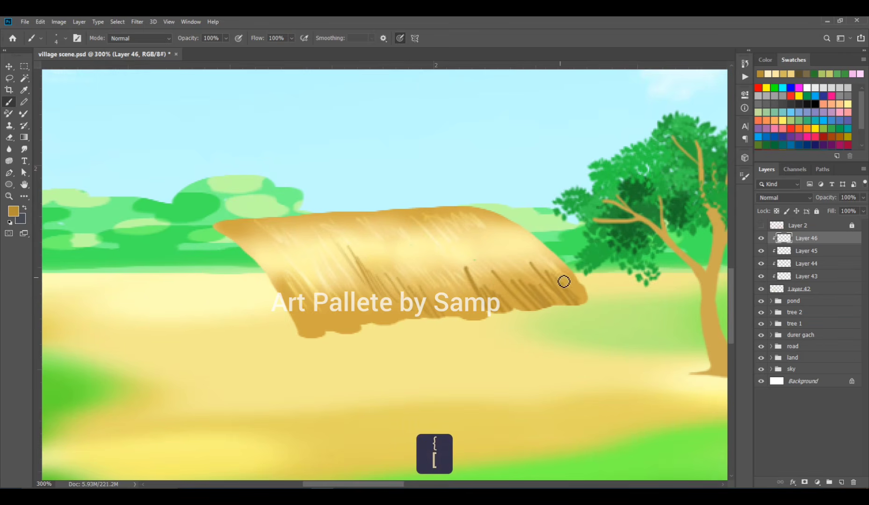
pyautogui.moveTo(462, 281)
pyautogui.mouseDown()
pyautogui.moveTo(500, 320)
pyautogui.moveTo(507, 317)
pyautogui.moveTo(491, 280)
pyautogui.moveTo(530, 319)
pyautogui.moveTo(527, 272)
pyautogui.mouseUp()
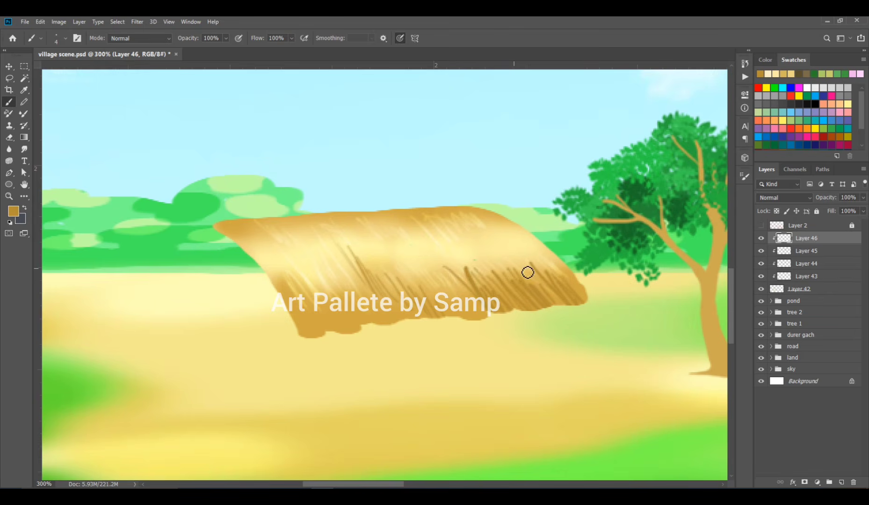
pyautogui.moveTo(494, 298)
pyautogui.mouseDown()
pyautogui.moveTo(446, 249)
pyautogui.moveTo(478, 288)
pyautogui.moveTo(494, 235)
pyautogui.moveTo(538, 279)
pyautogui.moveTo(394, 241)
pyautogui.moveTo(456, 312)
pyautogui.moveTo(433, 255)
pyautogui.moveTo(485, 328)
pyautogui.moveTo(423, 280)
pyautogui.moveTo(389, 274)
pyautogui.mouseUp()
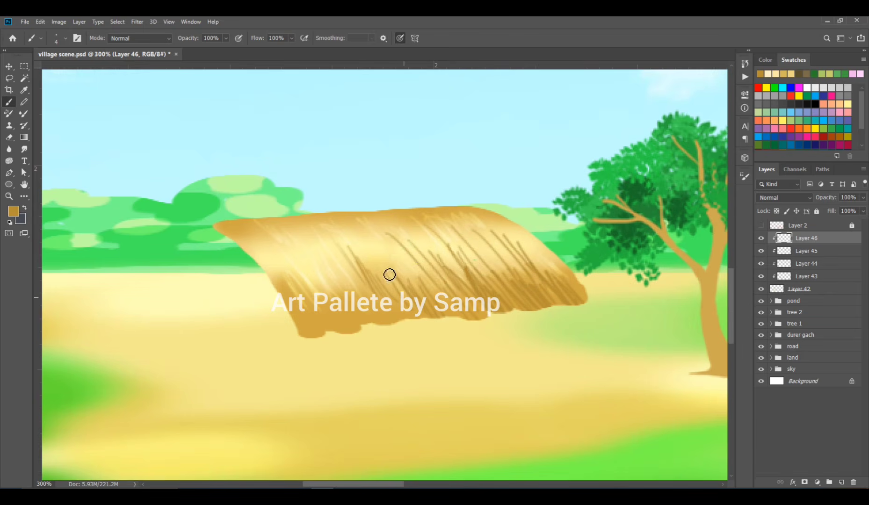
pyautogui.moveTo(407, 334)
pyautogui.mouseDown()
pyautogui.moveTo(338, 275)
pyautogui.moveTo(349, 333)
pyautogui.moveTo(306, 284)
pyautogui.moveTo(343, 337)
pyautogui.moveTo(291, 284)
pyautogui.moveTo(304, 323)
pyautogui.mouseUp()
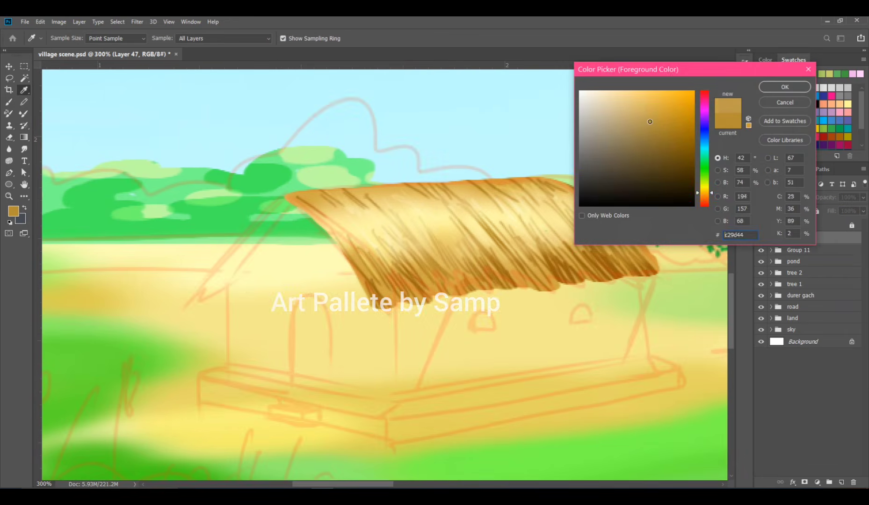
# Step: Paint the narrow far roof slope beside the hut's gable in c29d44 on Layer 47, following the sketch
pyautogui.click(785, 87)
pyautogui.press('b')
pyautogui.moveTo(289, 198)
pyautogui.mouseDown()
pyautogui.moveTo(251, 238)
pyautogui.moveTo(206, 301)
pyautogui.moveTo(218, 300)
pyautogui.moveTo(302, 201)
pyautogui.mouseUp()
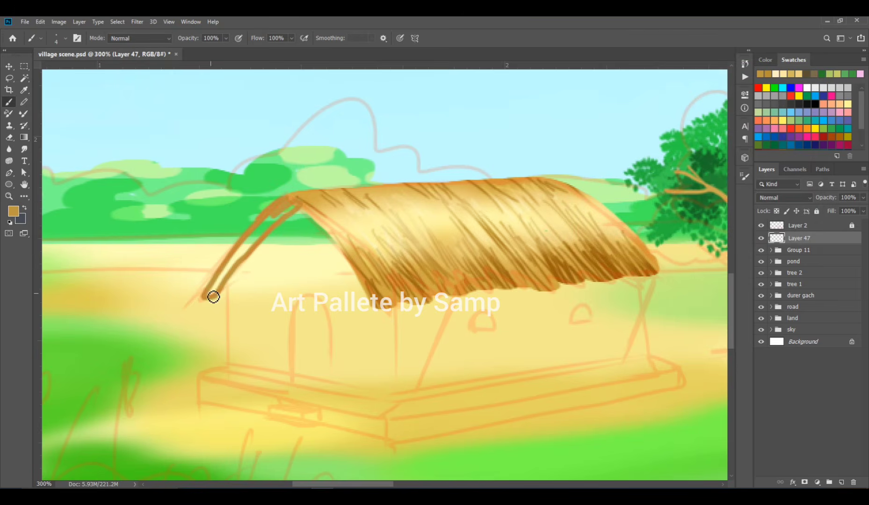
pyautogui.moveTo(223, 291)
pyautogui.mouseDown()
pyautogui.moveTo(257, 245)
pyautogui.moveTo(221, 289)
pyautogui.mouseUp()
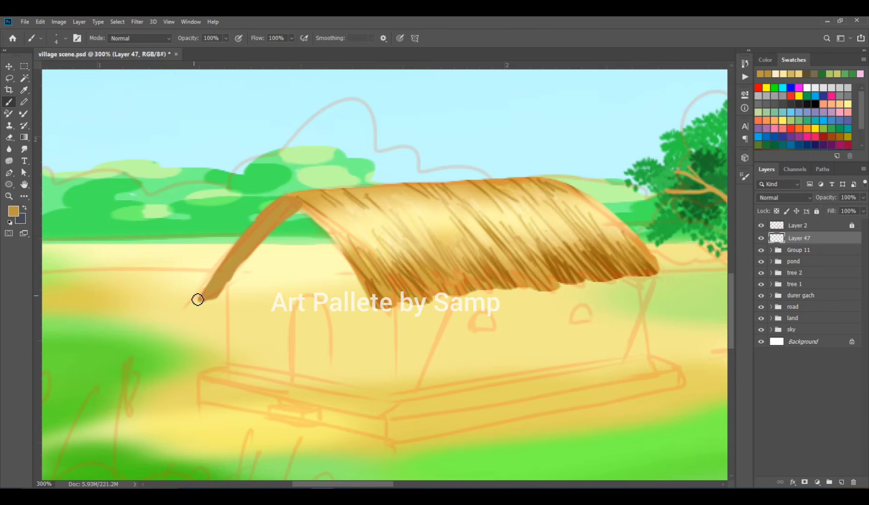
pyautogui.moveTo(253, 252); pyautogui.dragTo(222, 300)
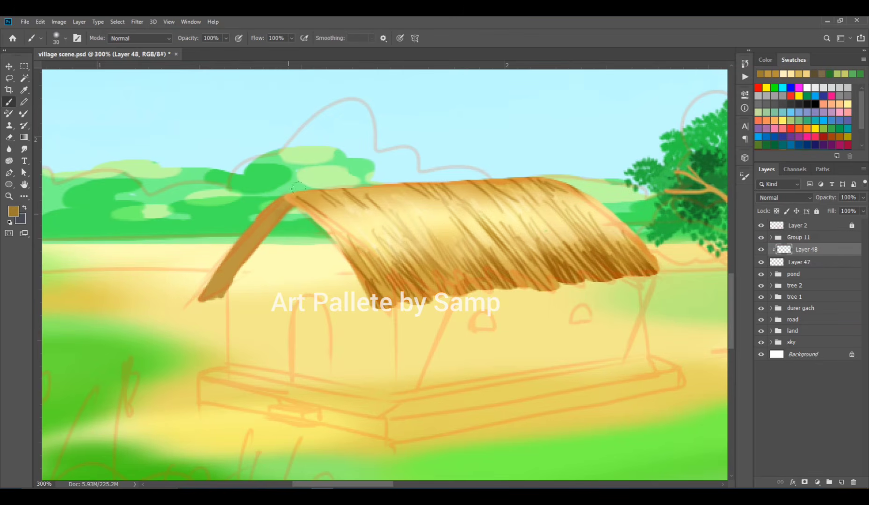
# Step: Shade the inner edge of the narrow roof slope in 9a7c32 on clipped Layer 48, blended as Multiply with reduced opacity
pyautogui.moveTo(291, 196); pyautogui.dragTo(260, 234)
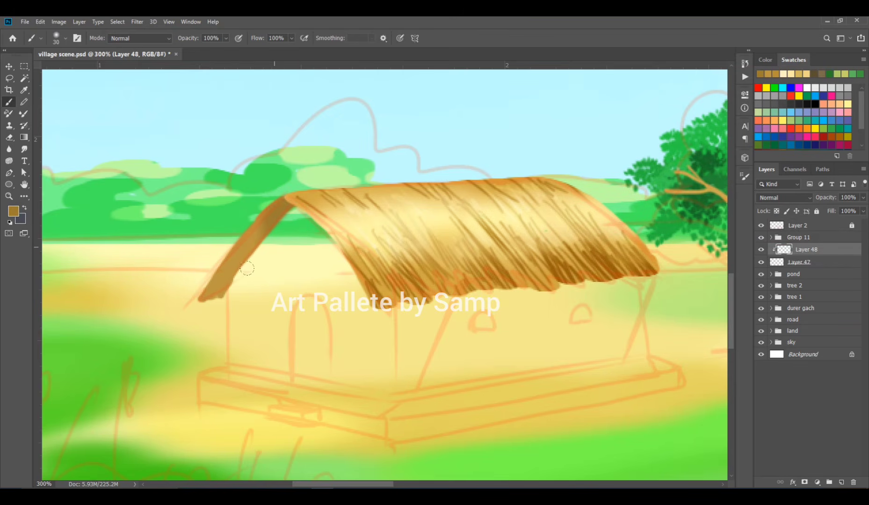
pyautogui.moveTo(221, 291); pyautogui.dragTo(235, 291)
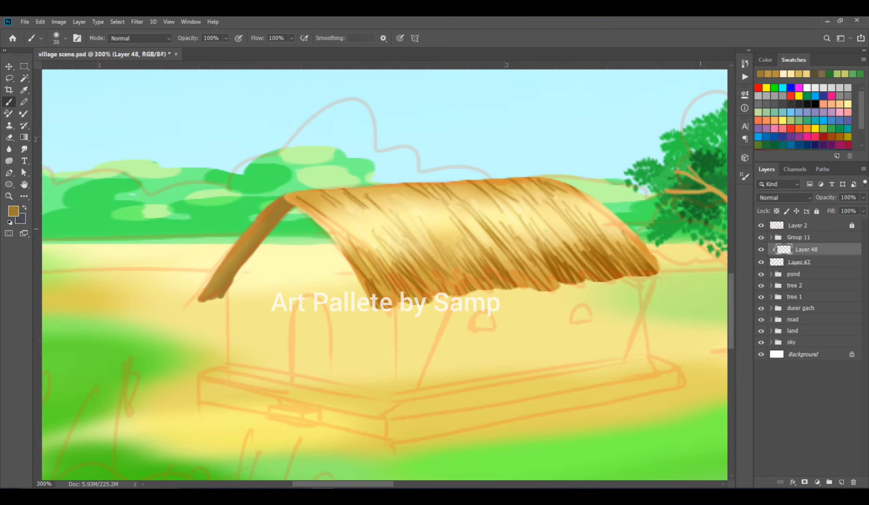
pyautogui.click(790, 199)
pyautogui.click(795, 226)
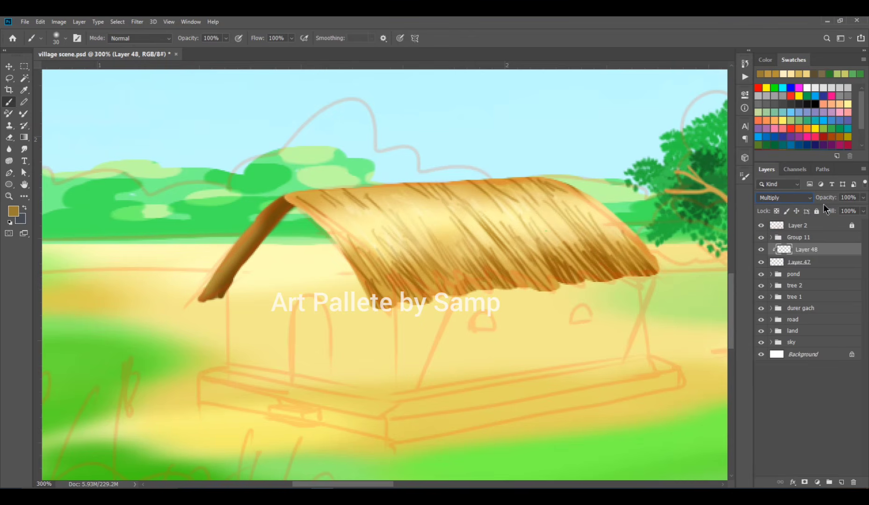
pyautogui.moveTo(824, 200); pyautogui.dragTo(813, 201)
# Step: Add a clipped layer with a lighter golden highlight on the narrow roof slope's outer edge, blended as Screen at 85% opacity
pyautogui.click(842, 481)
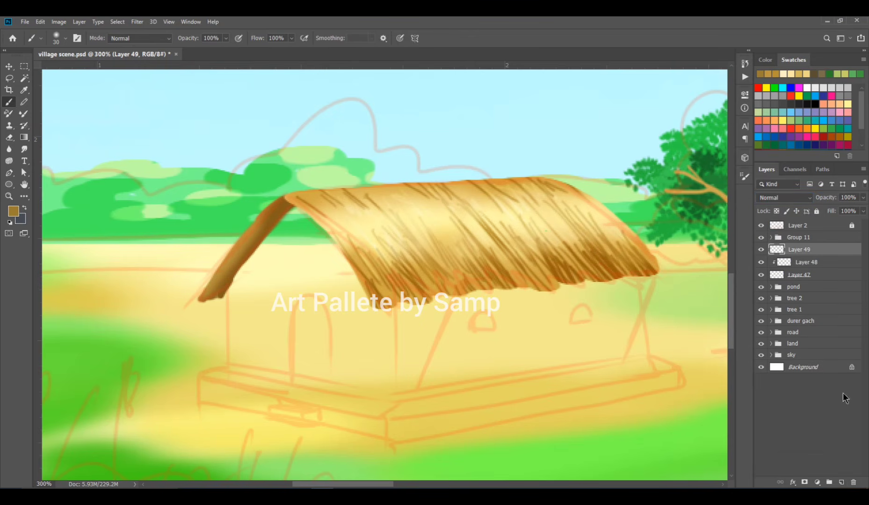
pyautogui.hotkey('ctrl', 'alt', 'g')
pyautogui.press('b')
pyautogui.click(13, 211)
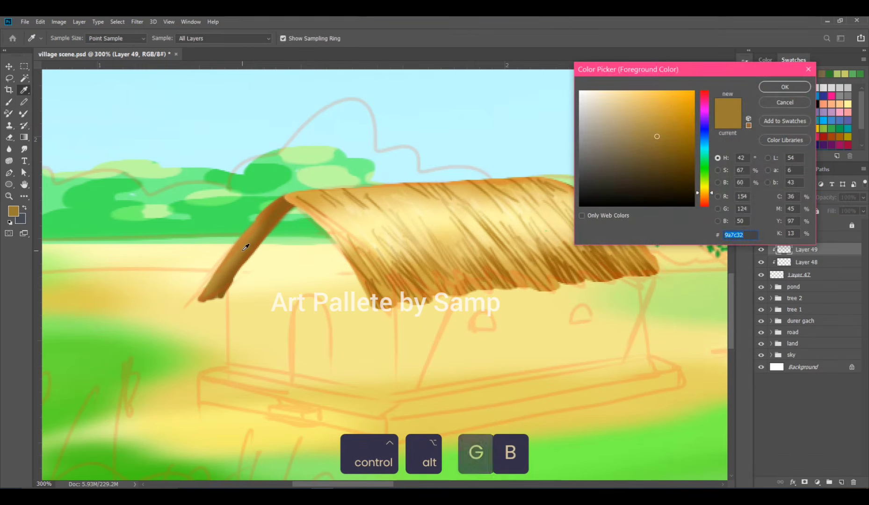
pyautogui.click(785, 87)
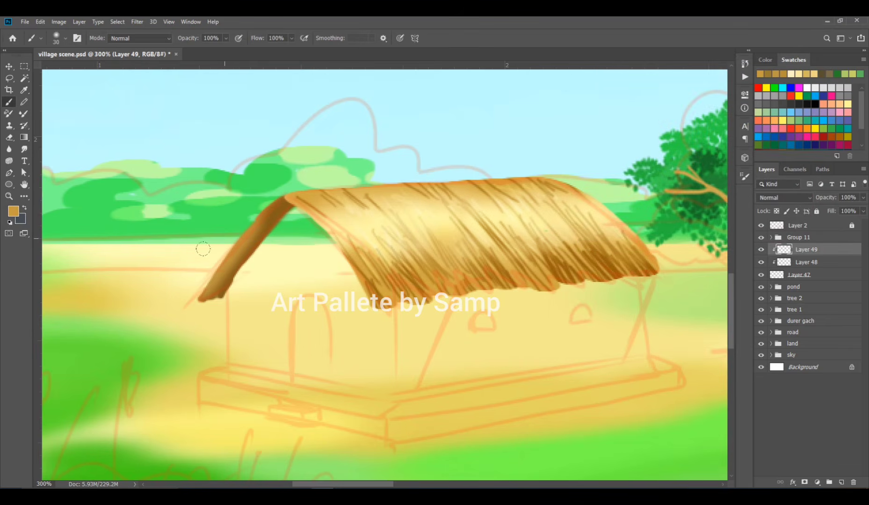
pyautogui.click(779, 198)
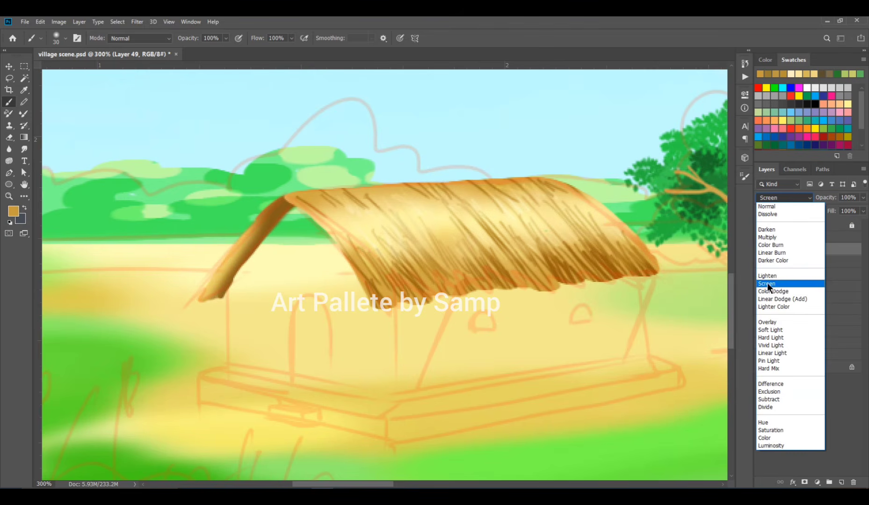
pyautogui.click(768, 284)
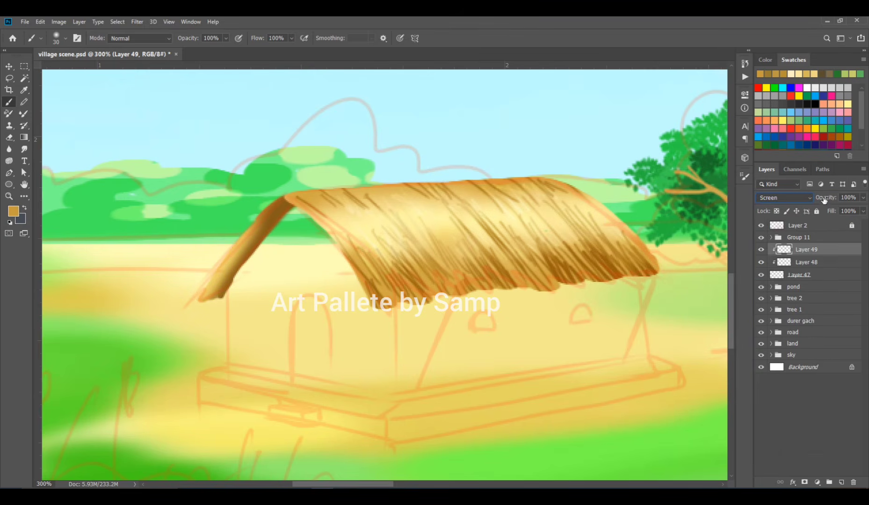
pyautogui.moveTo(825, 200); pyautogui.dragTo(815, 200)
pyautogui.click(9, 137)
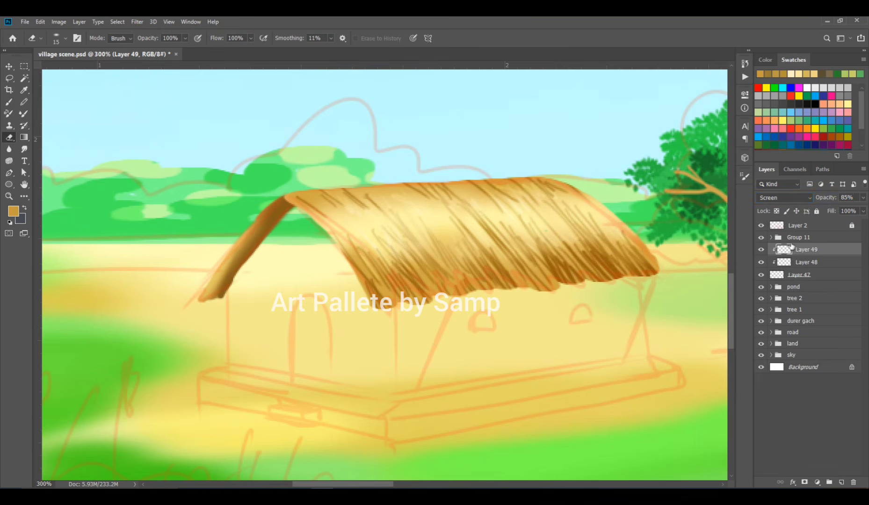
# Step: Add a new layer above the narrow roof slope's highlight and set the foreground colour to a68d58
pyautogui.click(842, 482)
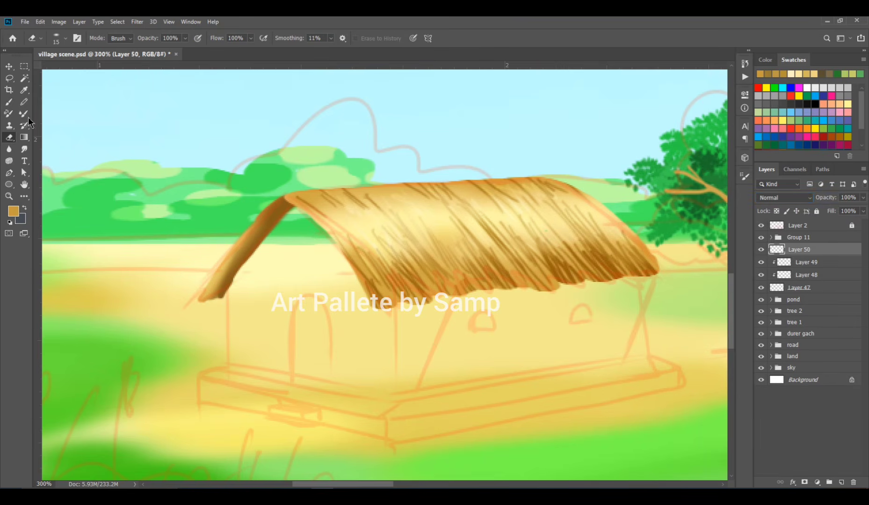
pyautogui.click(13, 212)
pyautogui.click(617, 126)
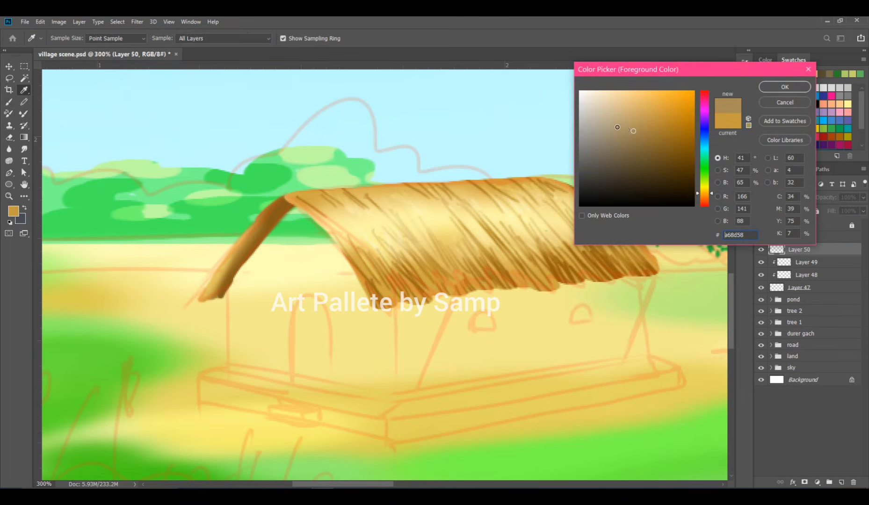
pyautogui.click(784, 88)
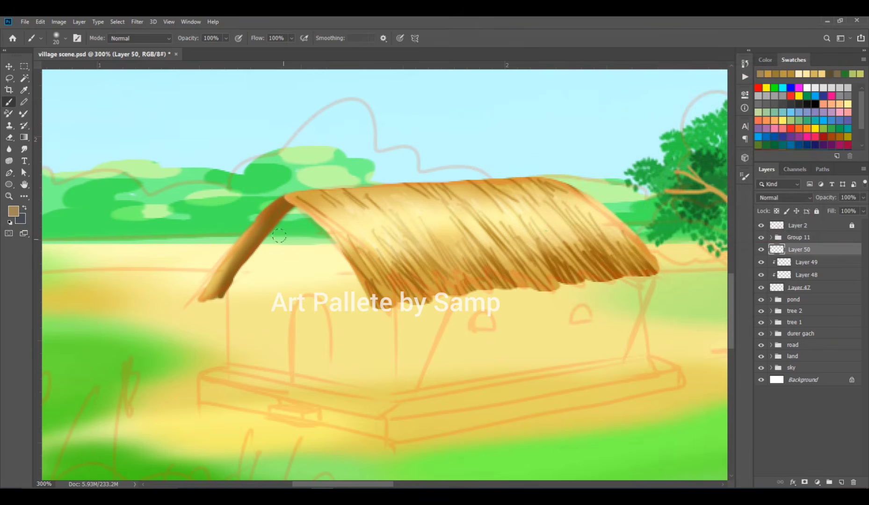
pyautogui.press('[')
pyautogui.press('[')
pyautogui.press('[')
pyautogui.press('[')
pyautogui.hotkey('ctrl', 'z')
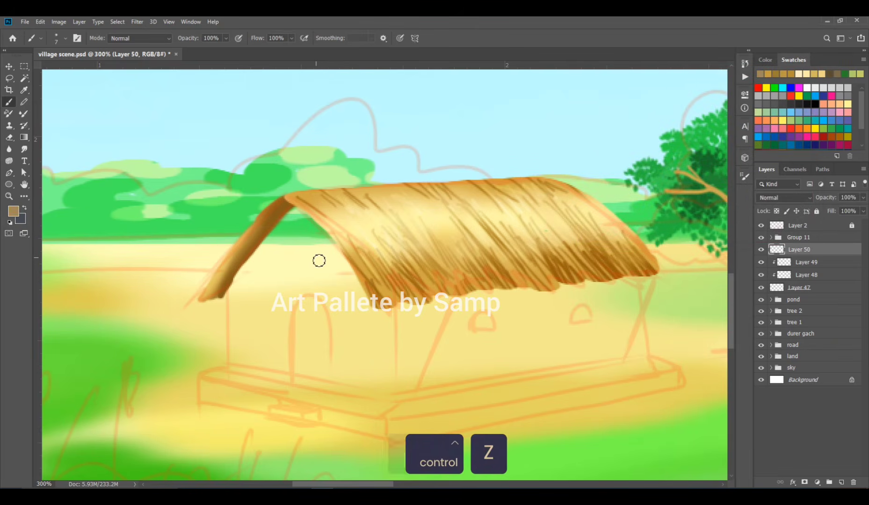
pyautogui.press('[')
pyautogui.press('[')
pyautogui.press('[')
# Step: Switch the brush to the hard round tip and flatten its roundness into a slightly horizontal ellipse
pyautogui.click(745, 178)
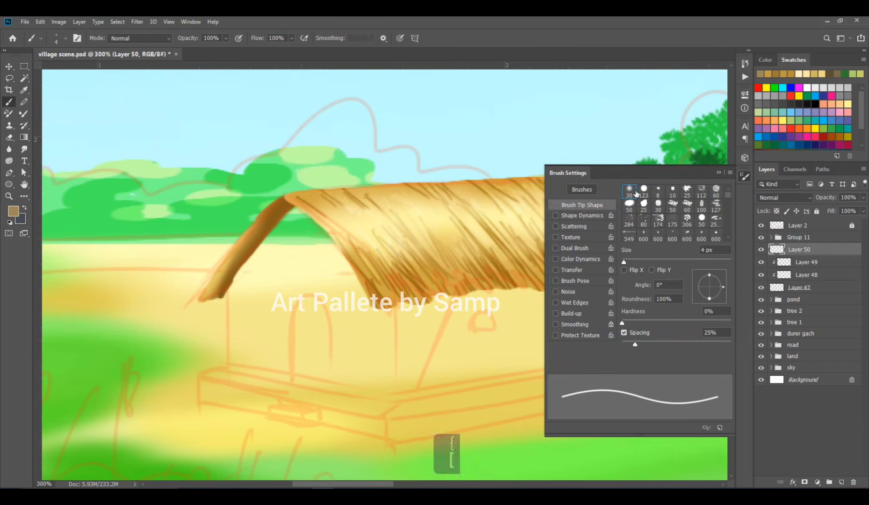
pyautogui.click(642, 189)
pyautogui.click(726, 168)
pyautogui.press('[')
pyautogui.press('[')
pyautogui.press('[')
pyautogui.press('[')
pyautogui.press('[')
pyautogui.press('[')
pyautogui.click(744, 178)
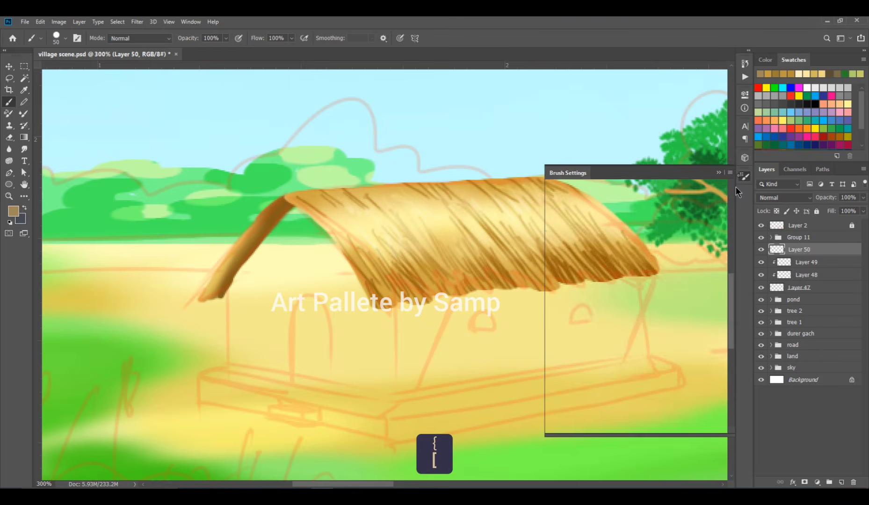
pyautogui.moveTo(710, 276); pyautogui.dragTo(710, 284)
pyautogui.click(729, 169)
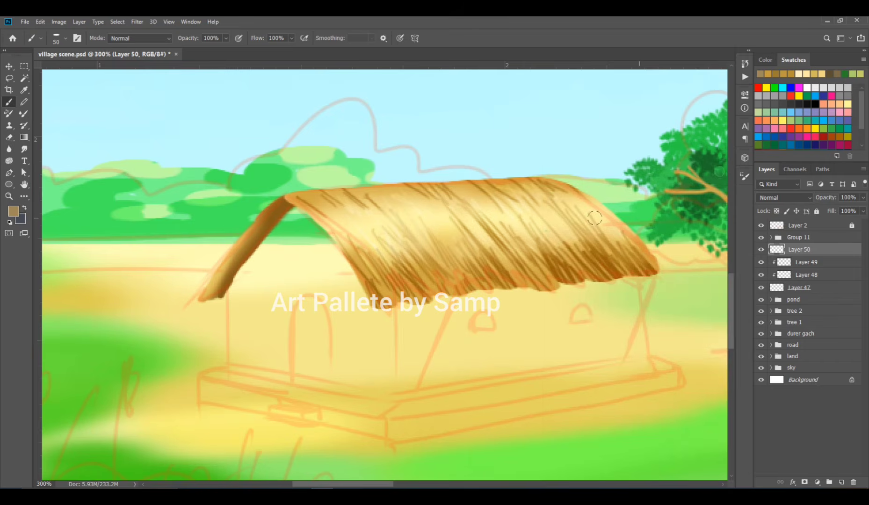
# Step: Paint two short horizontal beams across the narrow roof slope with a 9 px brush, and group them with that slope's layers
pyautogui.press('[')
pyautogui.press('[')
pyautogui.press('[')
pyautogui.press('[')
pyautogui.press('[')
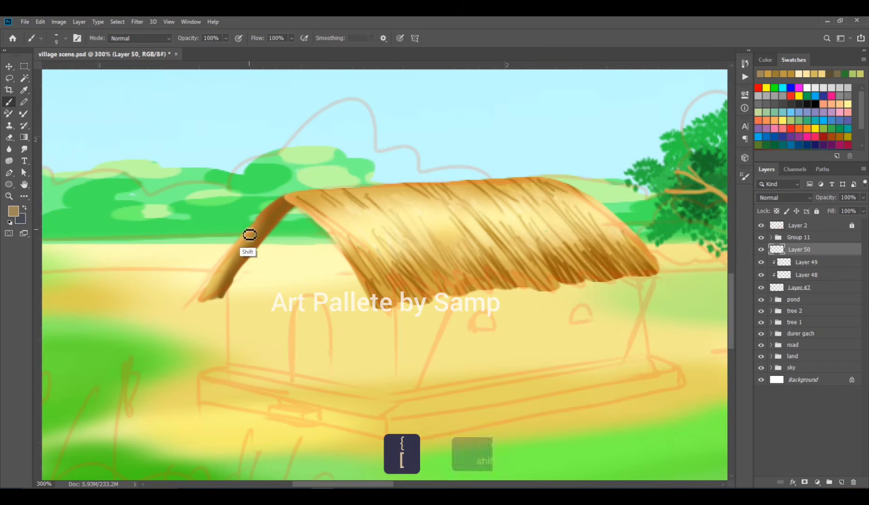
pyautogui.moveTo(249, 234); pyautogui.dragTo(289, 236)
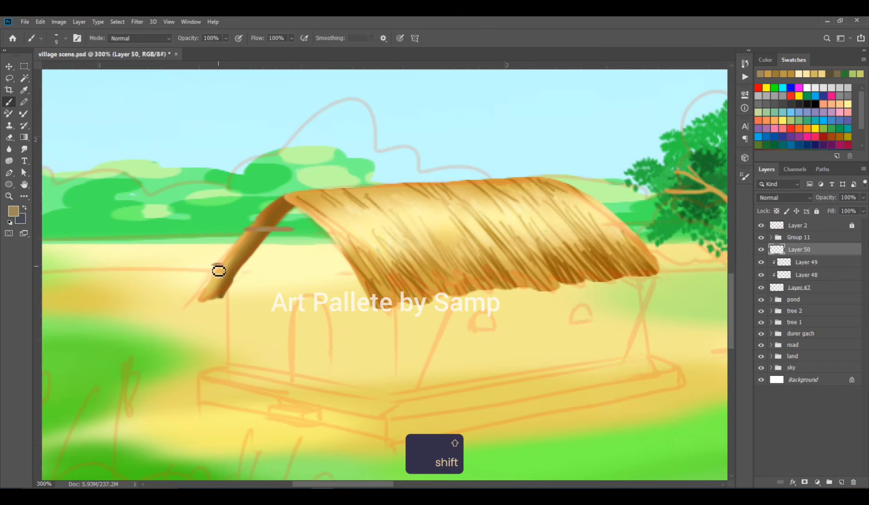
pyautogui.moveTo(211, 270); pyautogui.dragTo(250, 270)
pyautogui.keyDown('shift'); pyautogui.click(793, 289); pyautogui.keyUp('shift')
pyautogui.hotkey('ctrl', 'g')
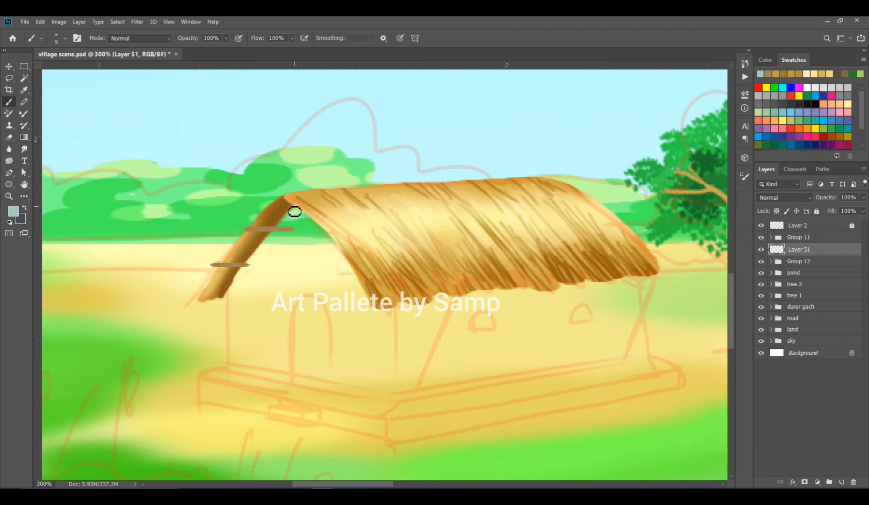
# Step: Outline the hut's front gable wall in pale blue-grey on Layer 51, following the sketch beneath the roof
pyautogui.moveTo(296, 210); pyautogui.dragTo(239, 293)
pyautogui.moveTo(258, 259)
pyautogui.mouseDown()
pyautogui.moveTo(235, 291)
pyautogui.moveTo(238, 371)
pyautogui.mouseUp()
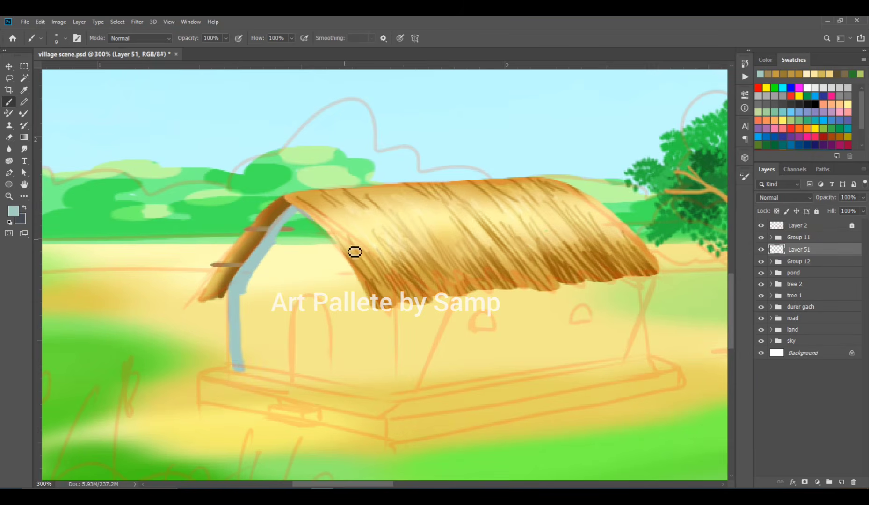
pyautogui.moveTo(388, 301); pyautogui.dragTo(395, 398)
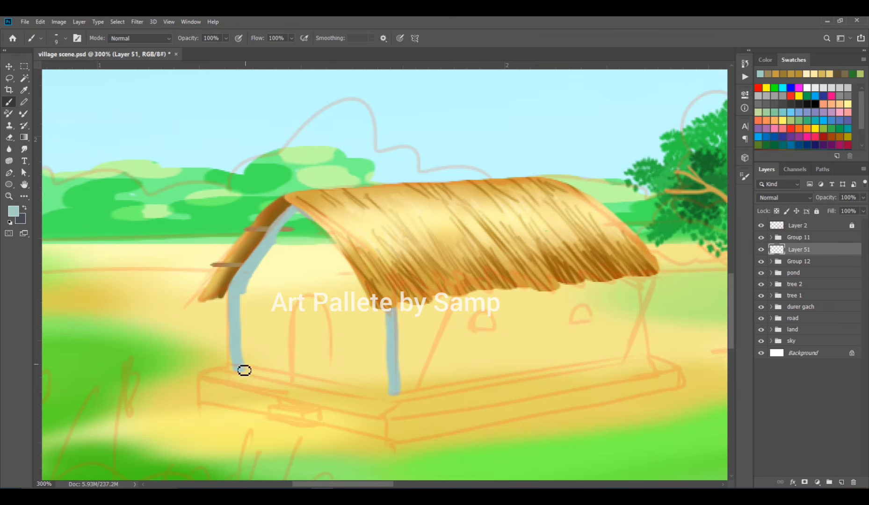
pyautogui.moveTo(245, 371)
pyautogui.mouseDown()
pyautogui.moveTo(374, 397)
pyautogui.moveTo(355, 283)
pyautogui.moveTo(353, 337)
pyautogui.mouseUp()
# Step: Fill the outlined front gable wall with pale blue-grey on Layer 51 using an enlarged brush of about 35 px
pyautogui.press(']')
pyautogui.press(']')
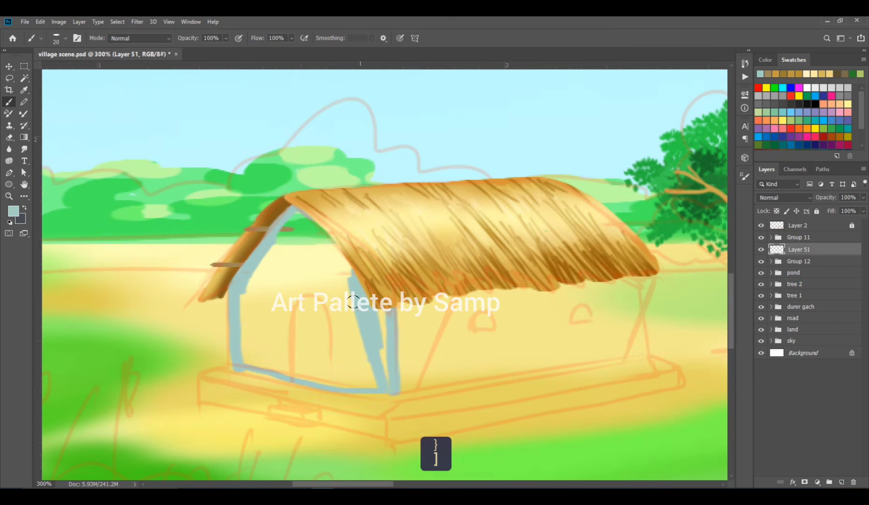
pyautogui.press(']')
pyautogui.press(']')
pyautogui.press(']')
pyautogui.moveTo(289, 255)
pyautogui.mouseDown()
pyautogui.moveTo(337, 281)
pyautogui.moveTo(247, 304)
pyautogui.mouseUp()
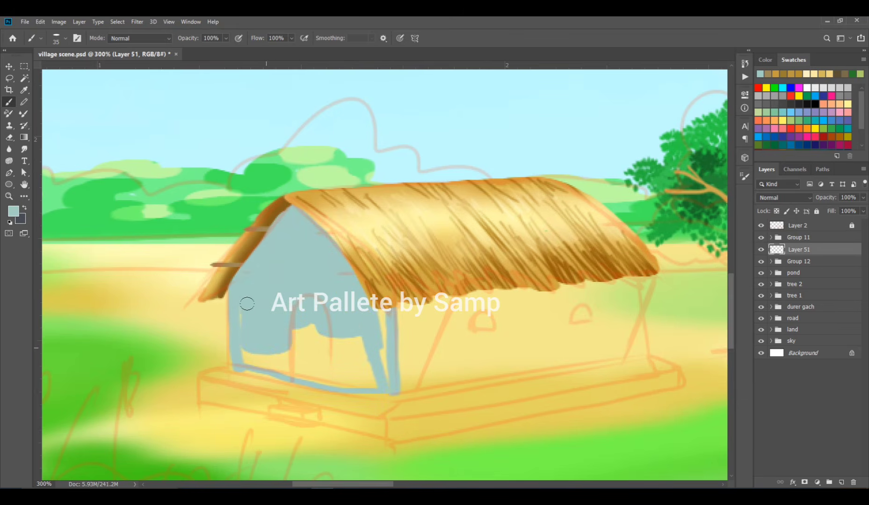
pyautogui.moveTo(238, 340); pyautogui.dragTo(275, 359)
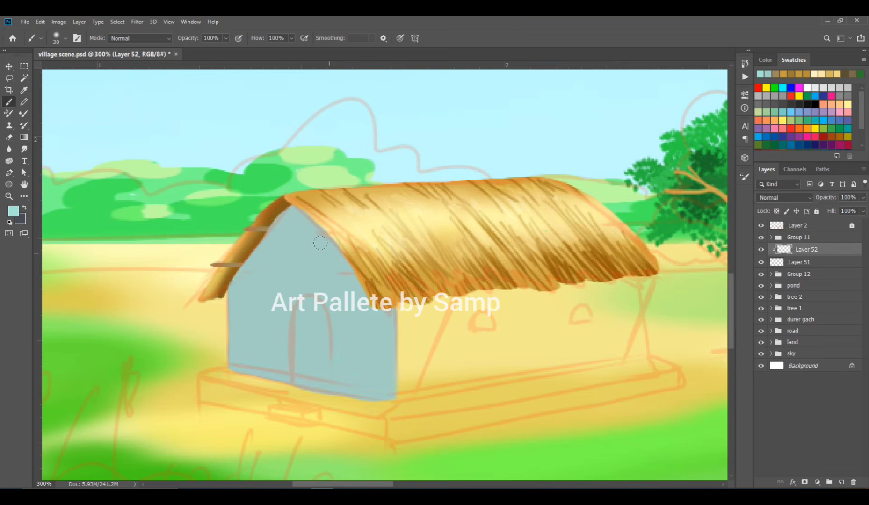
# Step: Paint soft light aqua over the lower part of the gable wall on clipped Layer 52, and ready a larger eraser for softening it
pyautogui.moveTo(271, 327)
pyautogui.mouseDown()
pyautogui.moveTo(337, 365)
pyautogui.moveTo(349, 342)
pyautogui.moveTo(373, 385)
pyautogui.moveTo(280, 380)
pyautogui.mouseUp()
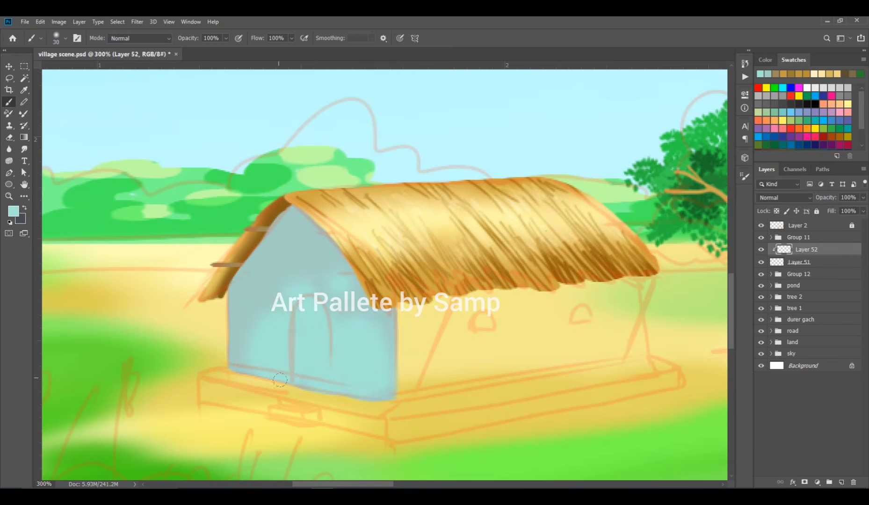
pyautogui.moveTo(373, 378); pyautogui.dragTo(361, 372)
pyautogui.press('e')
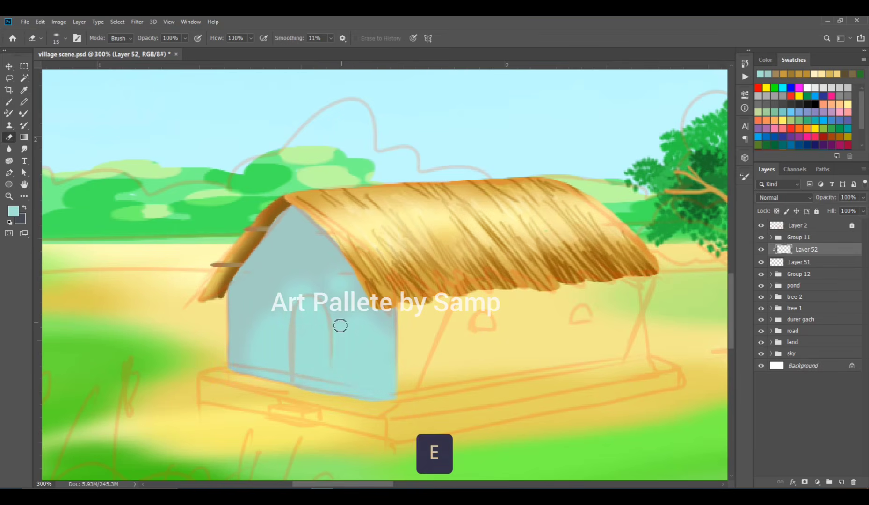
pyautogui.press(']')
# Step: Try several blending modes on Layer 52 and set it to Lighten
pyautogui.click(763, 198)
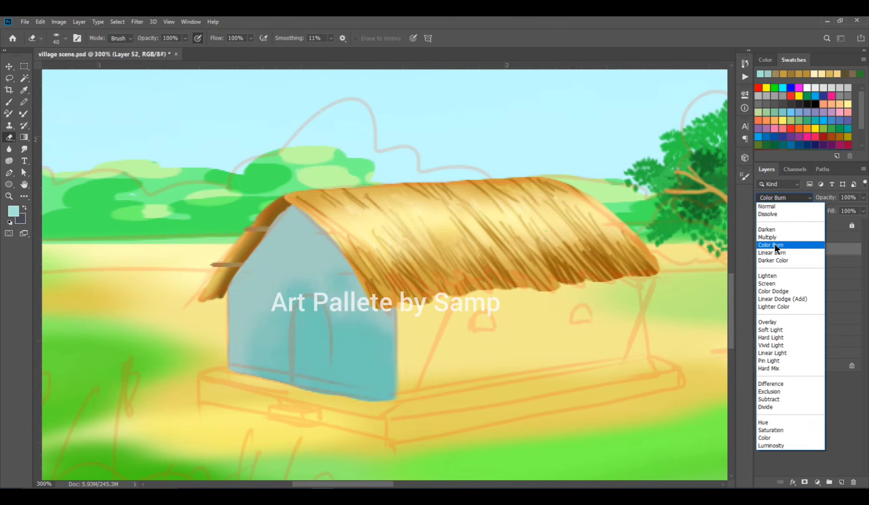
pyautogui.click(776, 281)
pyautogui.click(786, 198)
pyautogui.click(770, 276)
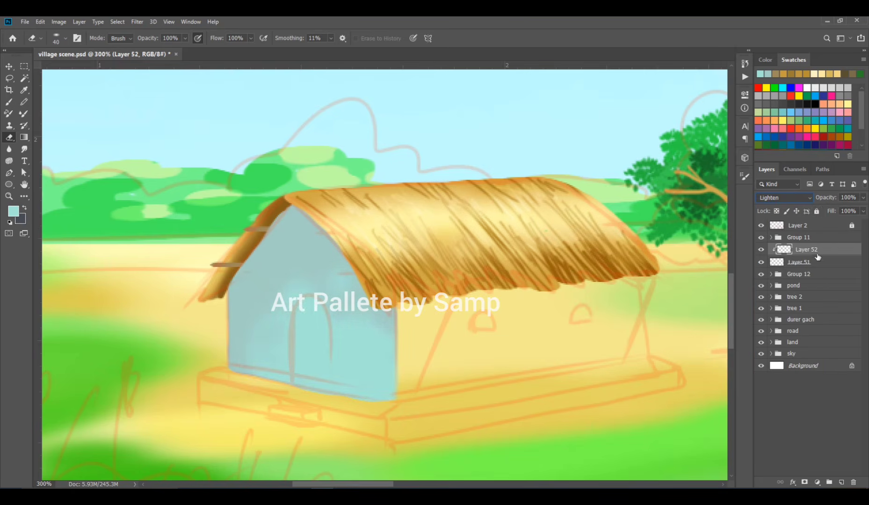
# Step: Add a clipped layer above Layer 52 and set the brush's foreground colour to muted teal 7aa99f
pyautogui.click(841, 483)
pyautogui.hotkey('ctrl', 'alt', 'g')
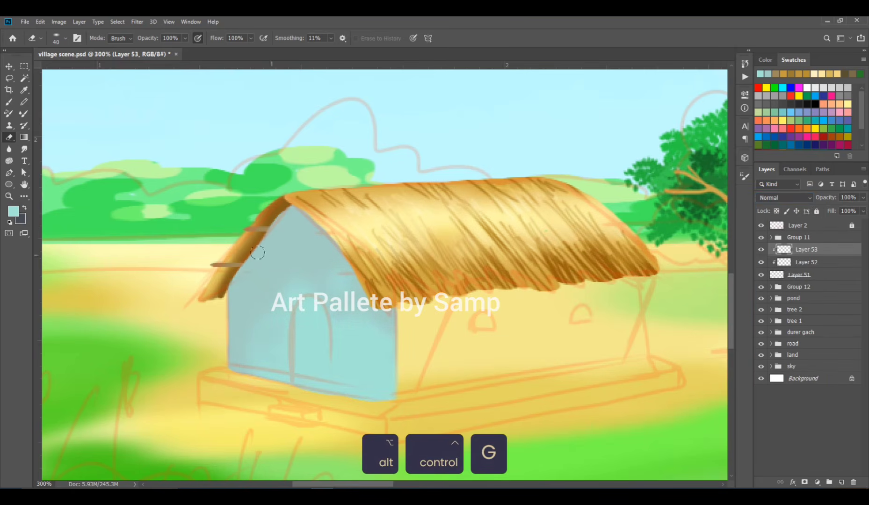
pyautogui.press('b')
pyautogui.click(13, 211)
pyautogui.click(611, 129)
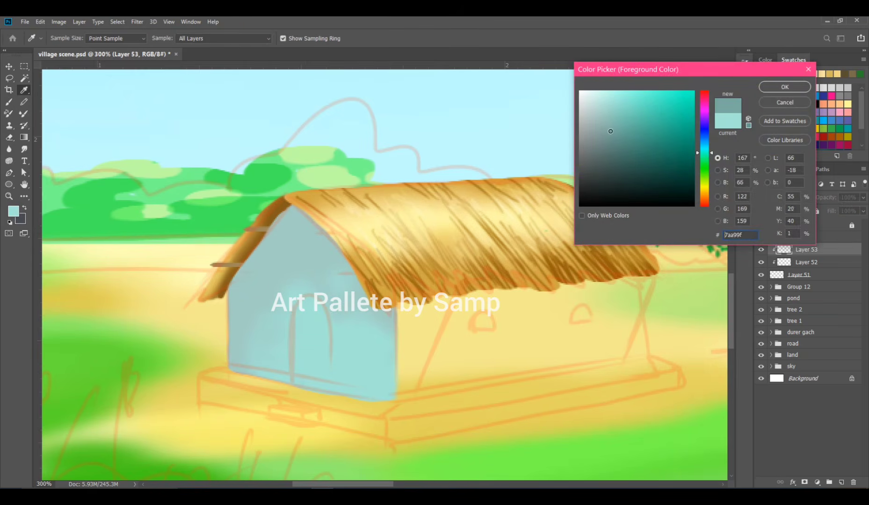
pyautogui.click(785, 87)
# Step: Shade the gable wall's outer and upper areas in muted teal, and fill the long side wall with aqua on Layer 54
pyautogui.moveTo(234, 314)
pyautogui.mouseDown()
pyautogui.moveTo(288, 202)
pyautogui.moveTo(328, 248)
pyautogui.moveTo(288, 255)
pyautogui.moveTo(250, 279)
pyautogui.moveTo(210, 340)
pyautogui.mouseUp()
pyautogui.moveTo(280, 257)
pyautogui.mouseDown()
pyautogui.moveTo(222, 302)
pyautogui.moveTo(341, 260)
pyautogui.moveTo(416, 250)
pyautogui.moveTo(293, 282)
pyautogui.moveTo(247, 346)
pyautogui.moveTo(237, 378)
pyautogui.moveTo(259, 284)
pyautogui.moveTo(282, 266)
pyautogui.moveTo(330, 272)
pyautogui.moveTo(316, 281)
pyautogui.moveTo(341, 293)
pyautogui.moveTo(253, 303)
pyautogui.moveTo(313, 278)
pyautogui.moveTo(258, 335)
pyautogui.mouseUp()
pyautogui.press('e')
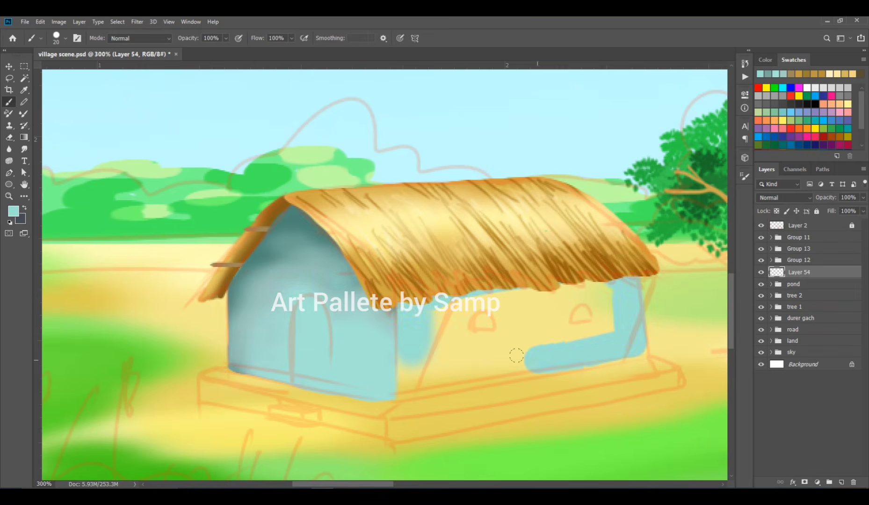
pyautogui.moveTo(534, 358)
pyautogui.mouseDown()
pyautogui.moveTo(403, 379)
pyautogui.moveTo(404, 345)
pyautogui.moveTo(397, 381)
pyautogui.moveTo(456, 335)
pyautogui.moveTo(480, 281)
pyautogui.moveTo(557, 294)
pyautogui.moveTo(519, 296)
pyautogui.moveTo(489, 350)
pyautogui.moveTo(572, 319)
pyautogui.moveTo(546, 327)
pyautogui.mouseUp()
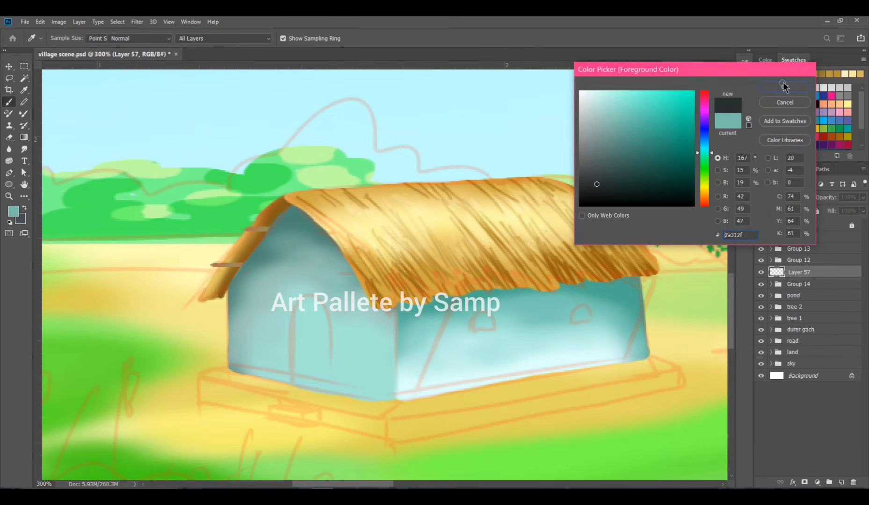
# Step: Set the foreground colour to 2a312f and add a new layer above Layer 53 inside Group 13
pyautogui.click(783, 86)
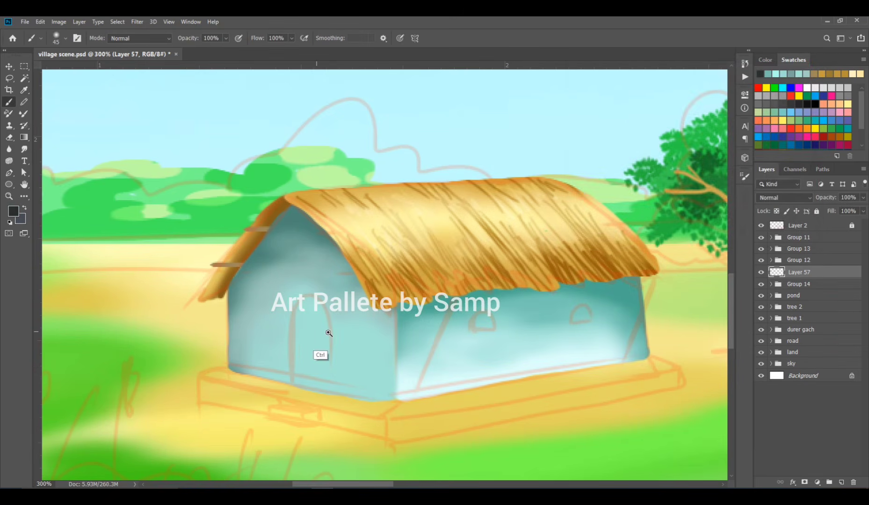
pyautogui.keyDown('ctrl'); pyautogui.click(329, 332); pyautogui.keyUp('ctrl')
pyautogui.click(761, 249)
pyautogui.click(761, 249)
pyautogui.click(771, 249)
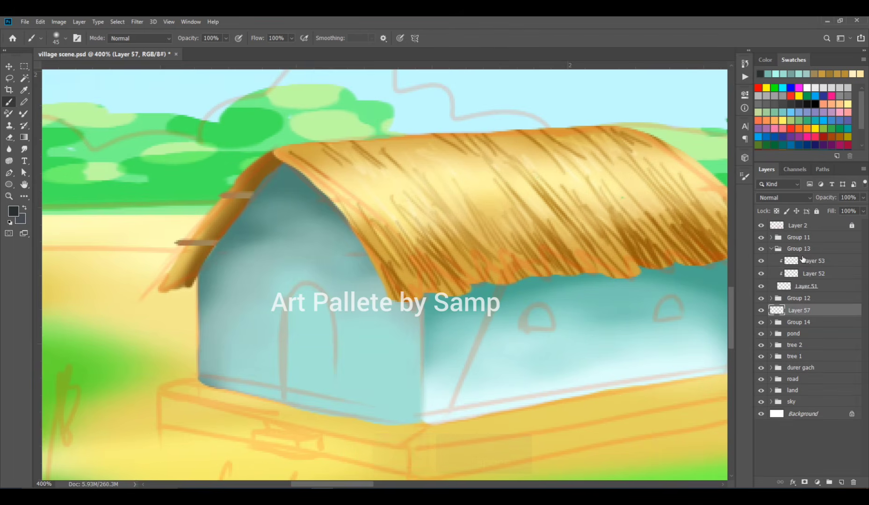
pyautogui.click(802, 260)
pyautogui.click(840, 482)
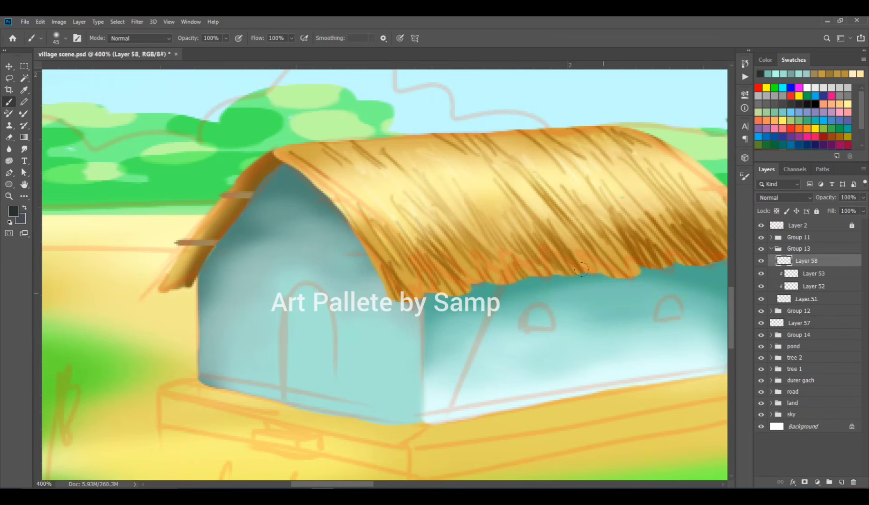
# Step: Switch the brush to the hard round tip and reduce its size to 9 px
pyautogui.press('[')
pyautogui.press('[')
pyautogui.press('[')
pyautogui.press('[')
pyautogui.press('[')
pyautogui.press('[')
pyautogui.press('[')
pyautogui.press('[')
pyautogui.click(745, 177)
pyautogui.click(643, 190)
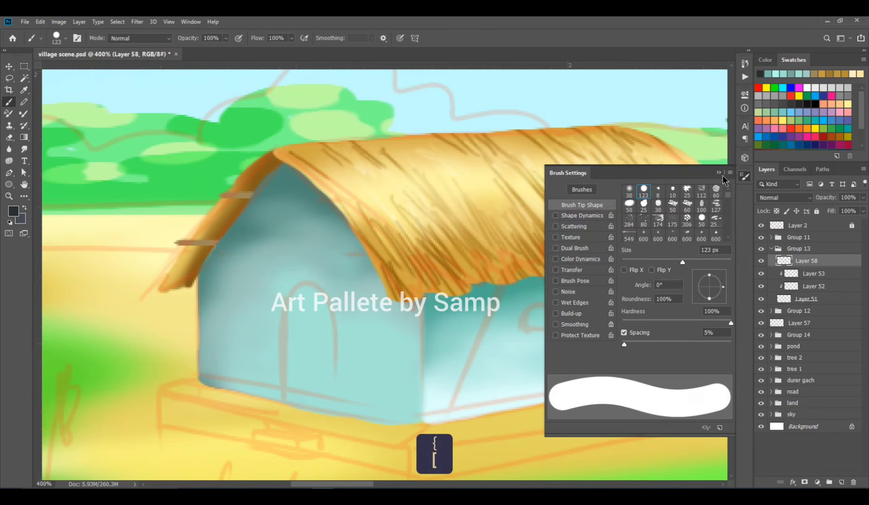
pyautogui.click(720, 172)
pyautogui.press('[')
pyautogui.press('[')
pyautogui.press('[')
pyautogui.press('[')
pyautogui.press('[')
pyautogui.press('[')
pyautogui.press('[')
pyautogui.press('[')
pyautogui.press('[')
pyautogui.press('[')
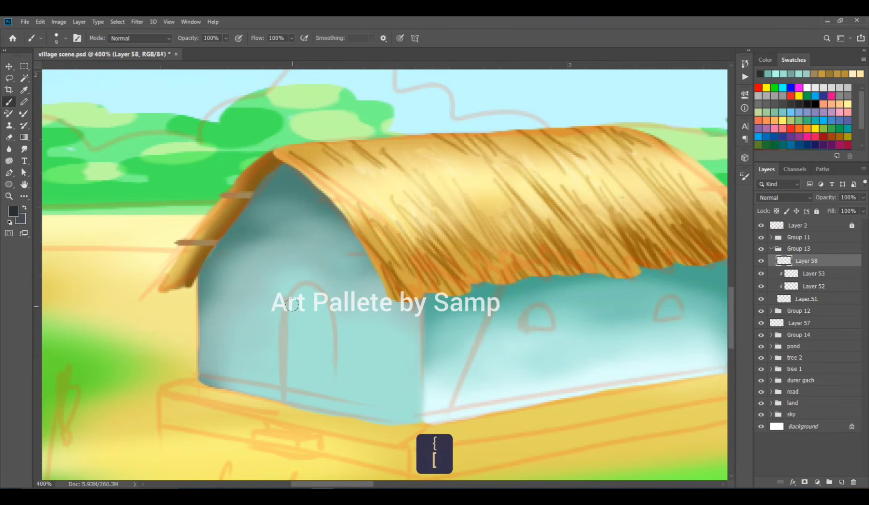
# Step: Paint the arched doorway in dark grey on Layer 58 and trim its base along the wall's lower edge with a 20 px eraser
pyautogui.moveTo(293, 297)
pyautogui.mouseDown()
pyautogui.moveTo(289, 390)
pyautogui.moveTo(294, 303)
pyautogui.moveTo(303, 295)
pyautogui.moveTo(322, 338)
pyautogui.moveTo(323, 404)
pyautogui.moveTo(304, 394)
pyautogui.moveTo(305, 312)
pyautogui.moveTo(315, 400)
pyautogui.mouseUp()
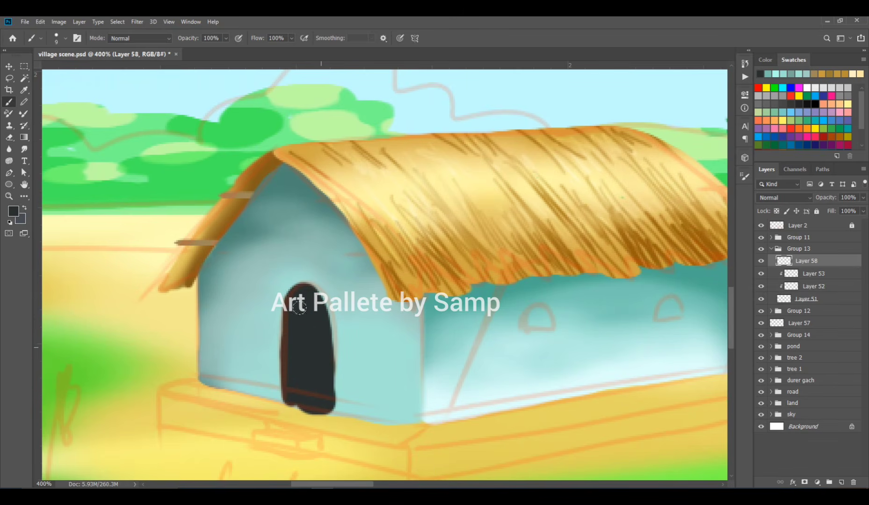
pyautogui.moveTo(318, 310); pyautogui.dragTo(294, 309)
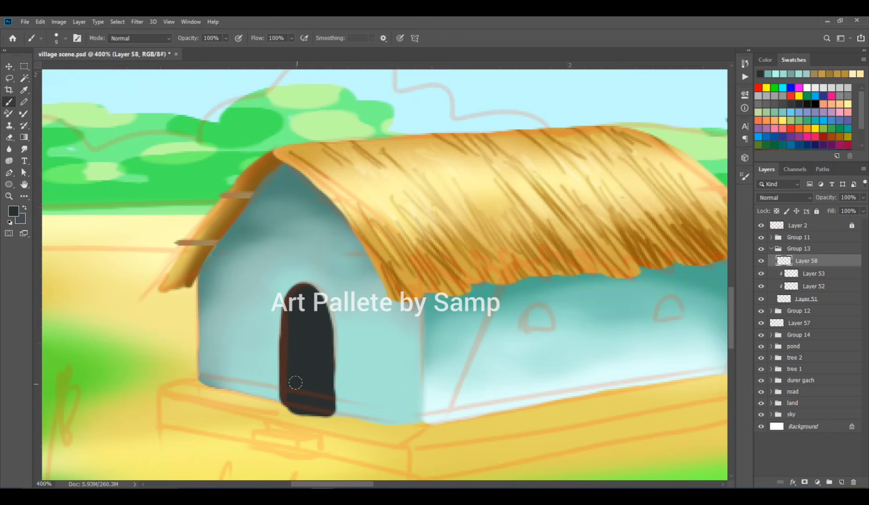
pyautogui.press('e')
pyautogui.press('[')
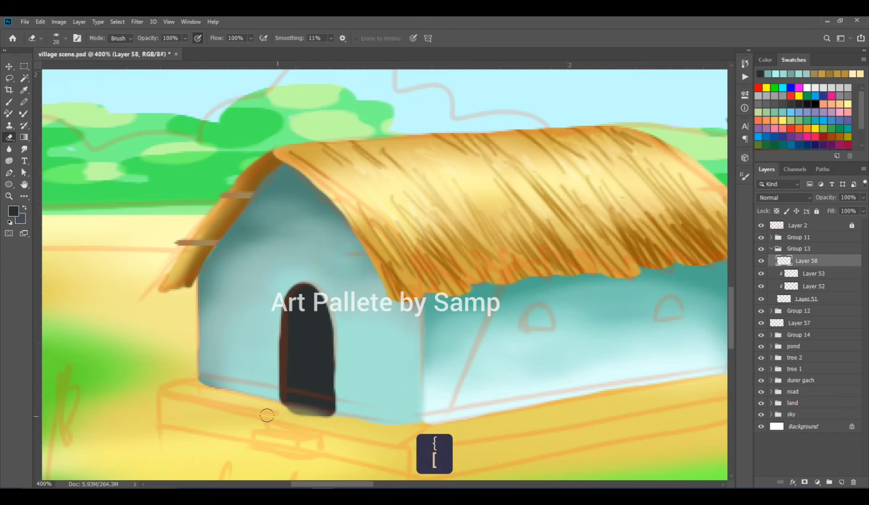
pyautogui.moveTo(266, 416); pyautogui.dragTo(339, 426)
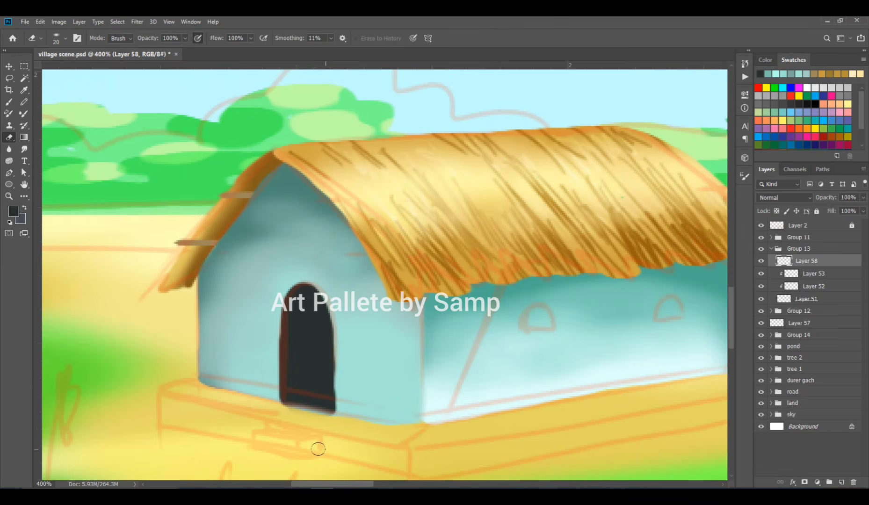
# Step: Collapse Group 13 and move Layer 57 into Group 14, above the side wall's other layers
pyautogui.click(773, 249)
pyautogui.click(768, 269)
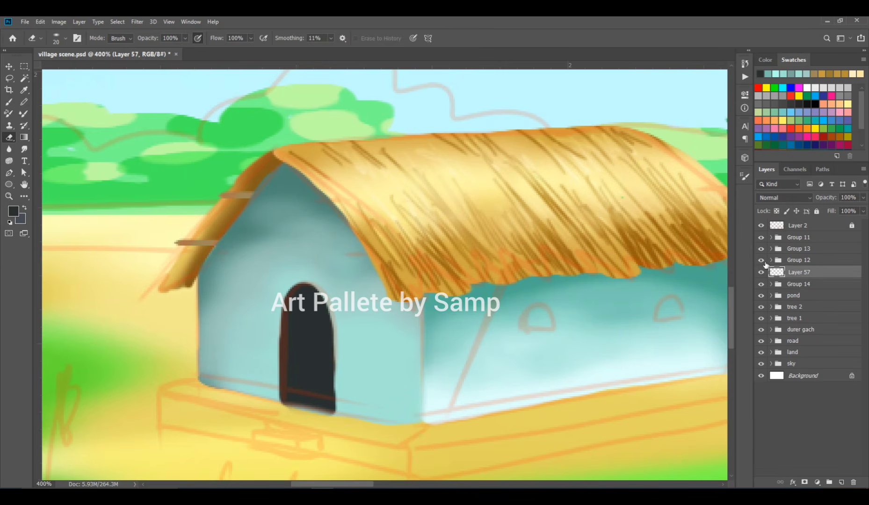
pyautogui.click(762, 261)
pyautogui.click(761, 260)
pyautogui.click(761, 284)
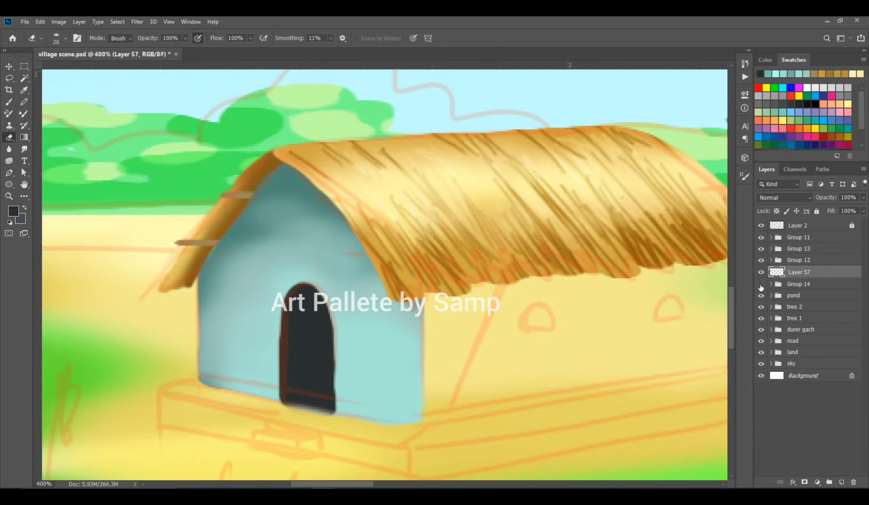
pyautogui.click(761, 284)
pyautogui.moveTo(795, 273); pyautogui.dragTo(791, 285)
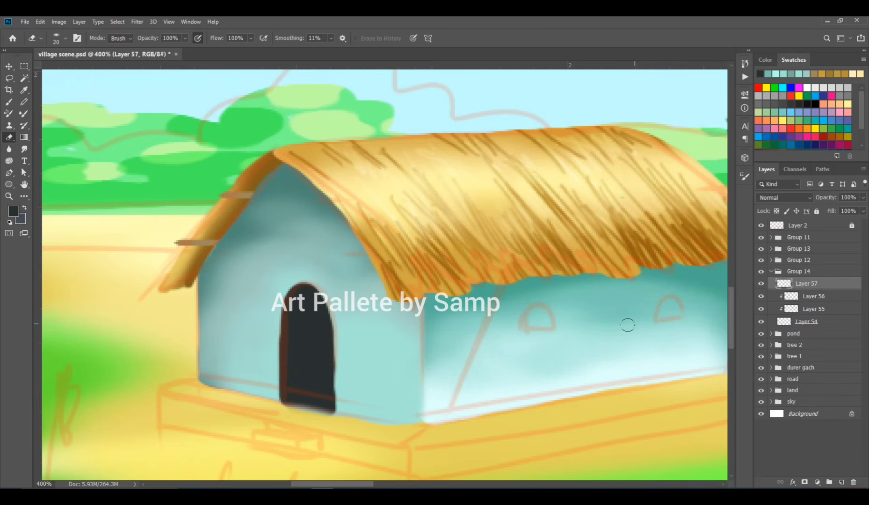
# Step: Choose a slightly lighter dark grey and paint two small arched windows on the side wall on Layer 57
pyautogui.moveTo(598, 326); pyautogui.dragTo(432, 275)
pyautogui.click(24, 90)
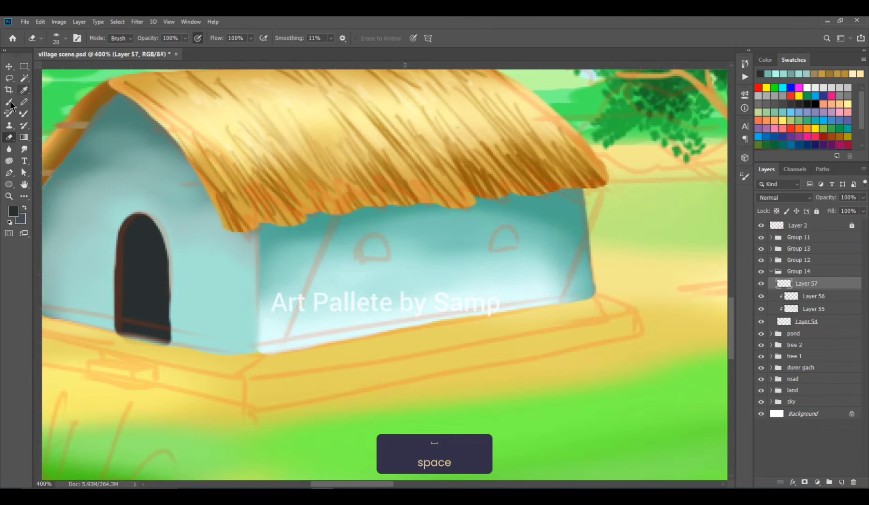
pyautogui.click(13, 212)
pyautogui.click(600, 171)
pyautogui.click(785, 87)
pyautogui.press('b')
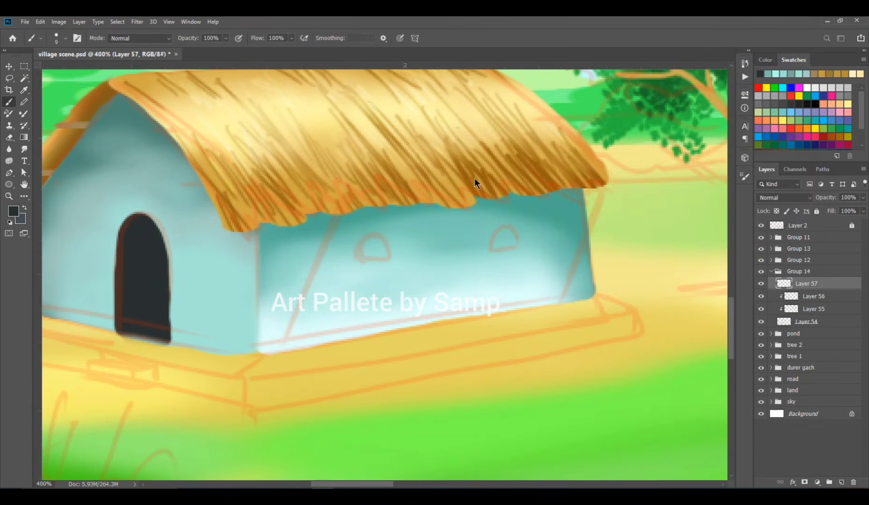
pyautogui.moveTo(362, 252)
pyautogui.mouseDown()
pyautogui.moveTo(377, 248)
pyautogui.moveTo(365, 252)
pyautogui.mouseUp()
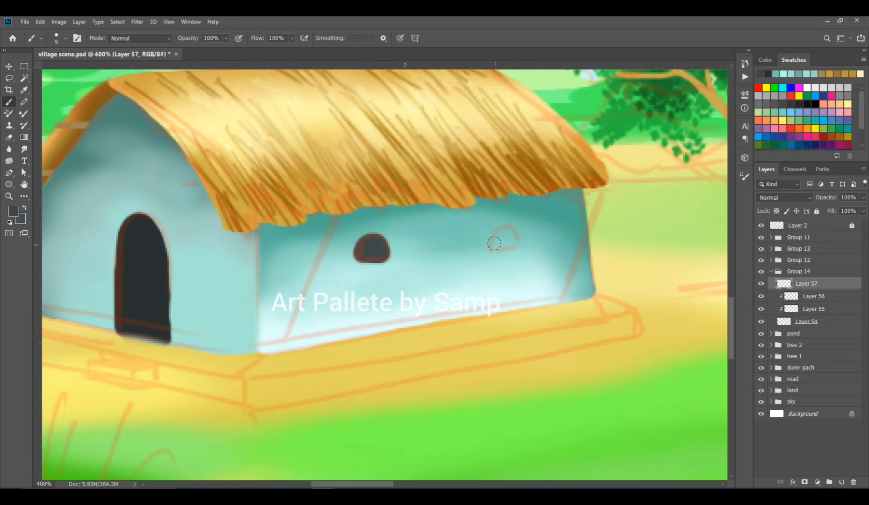
pyautogui.moveTo(494, 243); pyautogui.dragTo(510, 240)
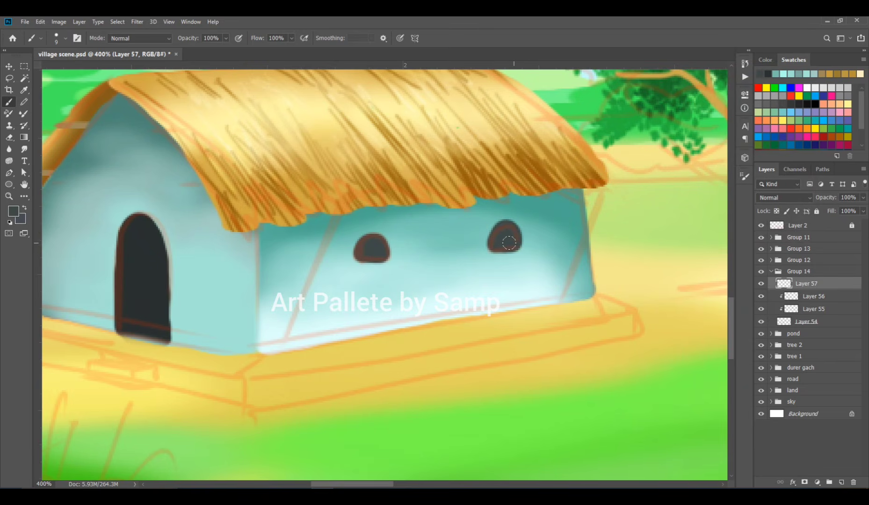
pyautogui.moveTo(372, 245)
pyautogui.mouseDown()
pyautogui.moveTo(366, 255)
pyautogui.moveTo(375, 256)
pyautogui.mouseUp()
# Step: Save the village scene document
pyautogui.hotkey('ctrl', '-')
pyautogui.hotkey('ctrl', '-')
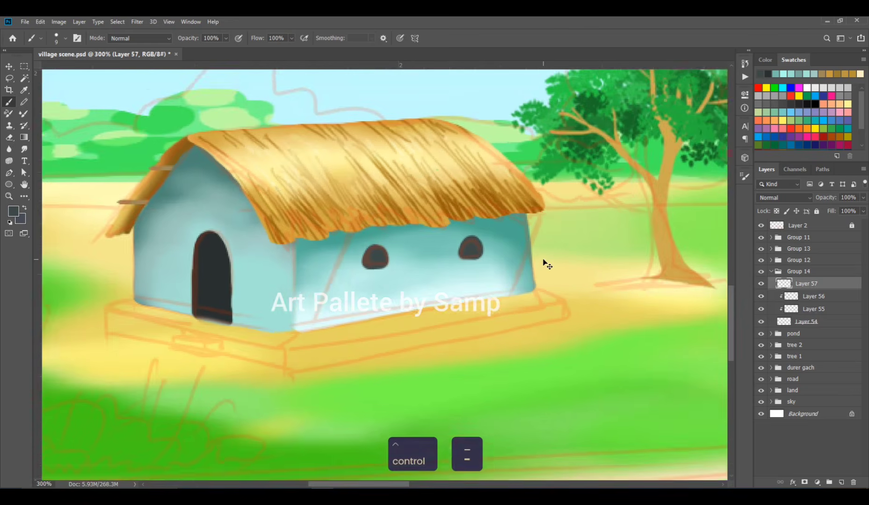
pyautogui.hotkey('ctrl', 's')
pyautogui.hotkey('ctrl', '-')
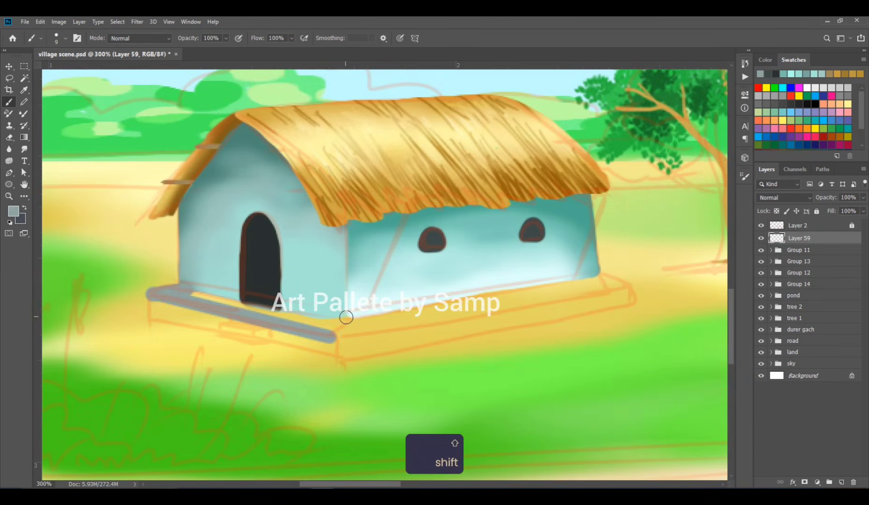
# Step: Fill the top surface of the hut's plinth with grey on Layer 59, following the sketch along both walls
pyautogui.moveTo(346, 317); pyautogui.dragTo(336, 330)
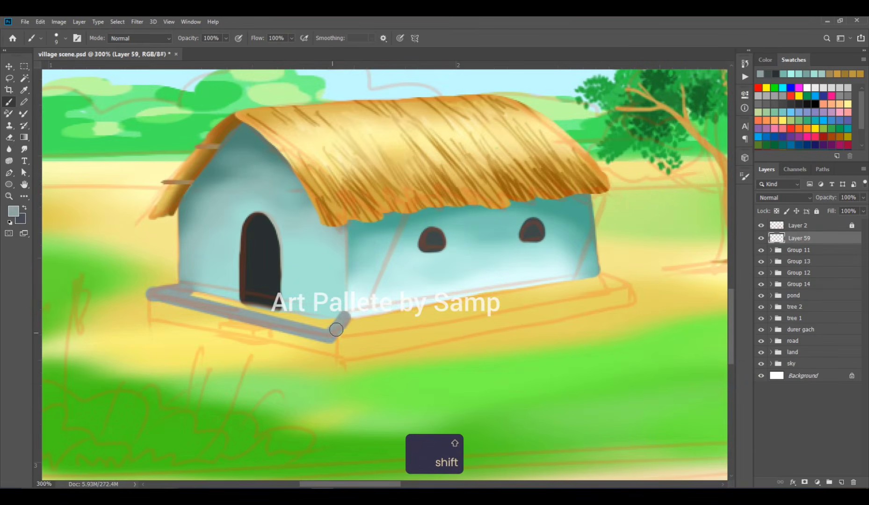
pyautogui.keyDown('shift'); pyautogui.click(189, 292); pyautogui.keyUp('shift')
pyautogui.moveTo(216, 298); pyautogui.dragTo(339, 317)
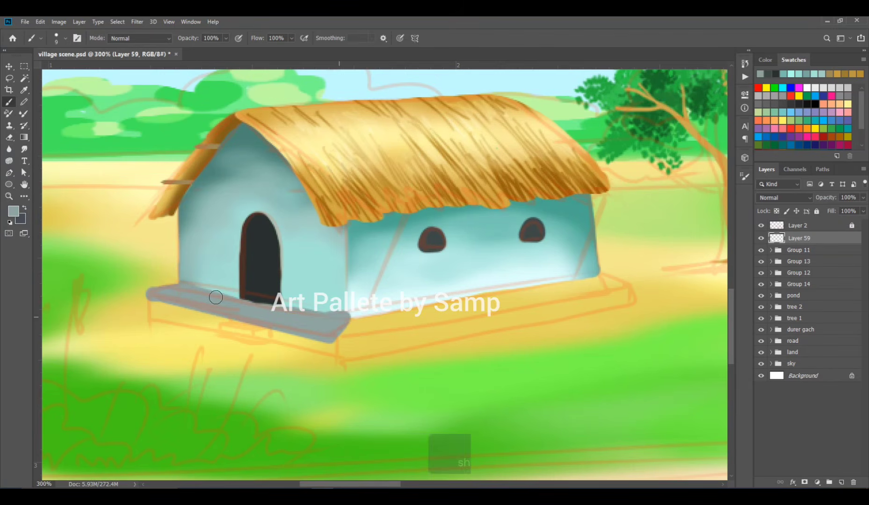
pyautogui.press('e')
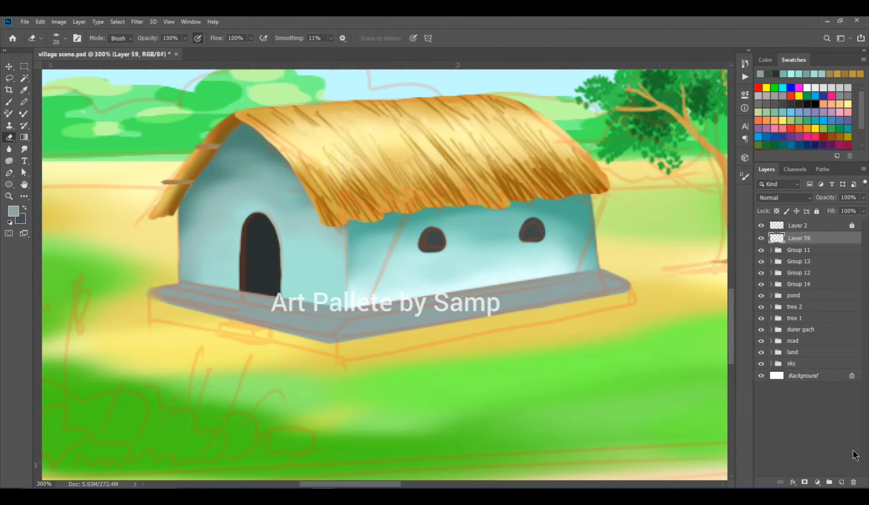
# Step: Add a layer clipped to the plinth's Layer 59 and set the foreground colour to a pale grey-green
pyautogui.click(842, 482)
pyautogui.hotkey('ctrl', 'alt', 'g')
pyautogui.press('b')
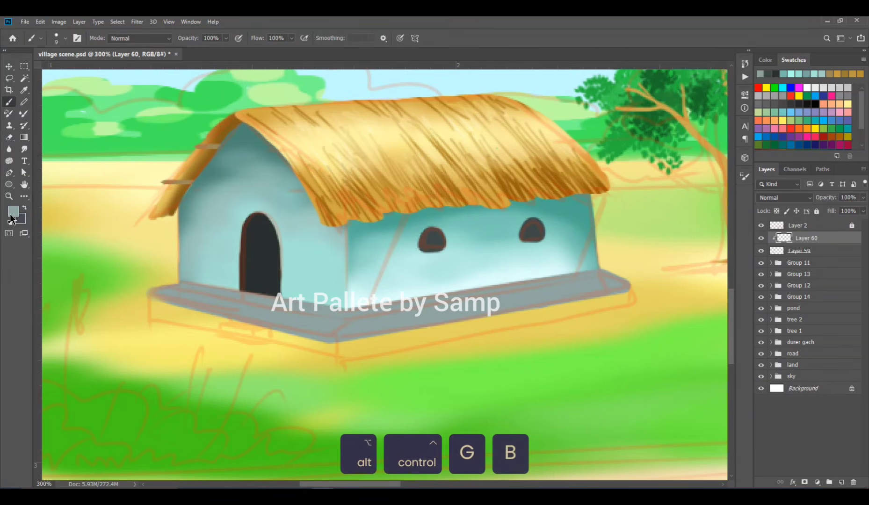
pyautogui.click(13, 211)
pyautogui.moveTo(594, 124); pyautogui.dragTo(596, 110)
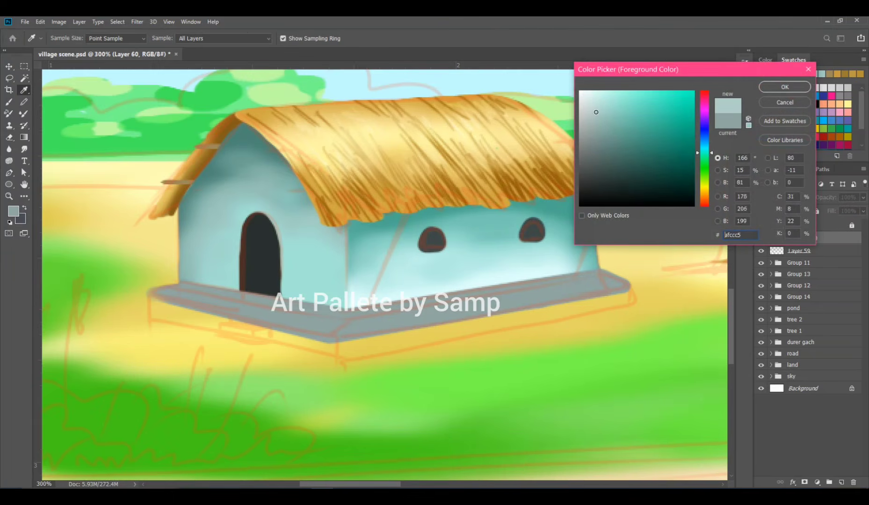
pyautogui.click(785, 87)
# Step: Paint a pale highlight along the plinth's top surface on Layer 60 with a 35 px soft round brush and set the layer to Screen
pyautogui.click(744, 176)
pyautogui.click(637, 192)
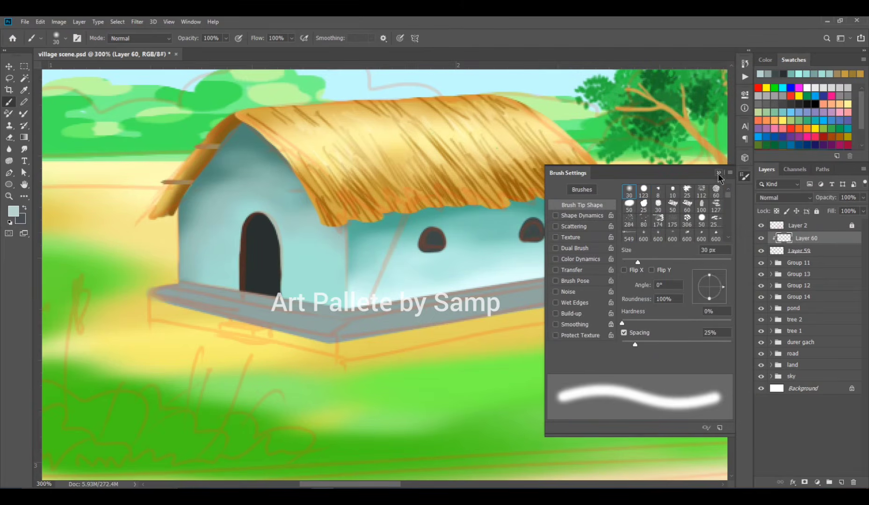
pyautogui.click(745, 175)
pyautogui.moveTo(625, 281)
pyautogui.mouseDown()
pyautogui.moveTo(346, 330)
pyautogui.moveTo(159, 292)
pyautogui.mouseUp()
pyautogui.click(770, 201)
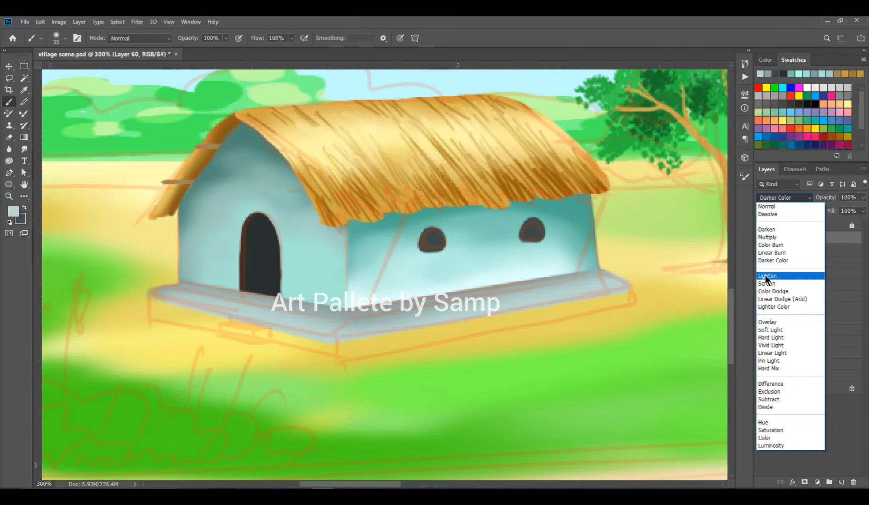
pyautogui.click(770, 284)
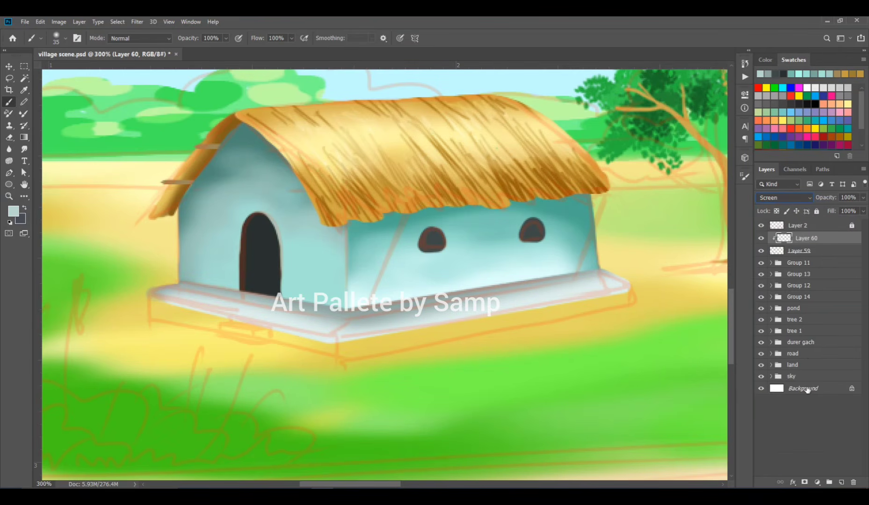
# Step: Add Layer 61 clipped to the plinth's top and paint shading along the walls' base in #7b8a82 with a 20 px soft brush
pyautogui.click(840, 482)
pyautogui.hotkey('ctrl', 'alt', 'g')
pyautogui.press('b')
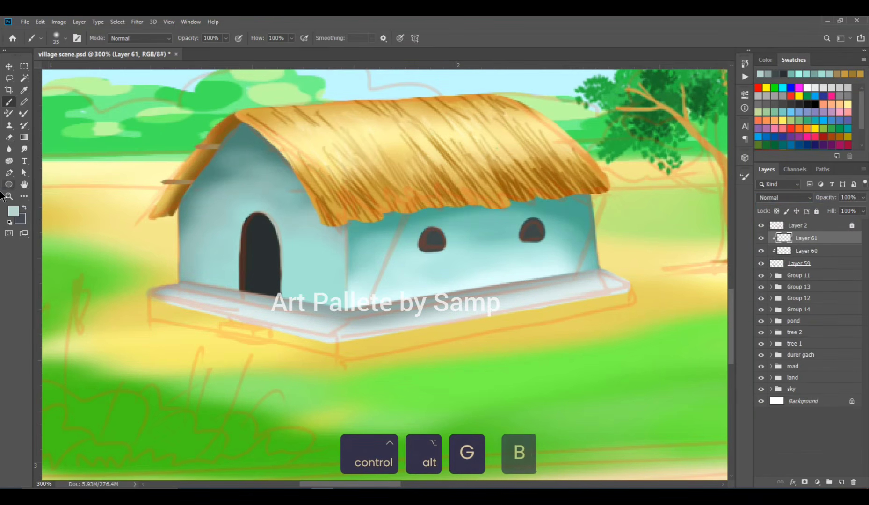
pyautogui.click(14, 212)
pyautogui.click(568, 280)
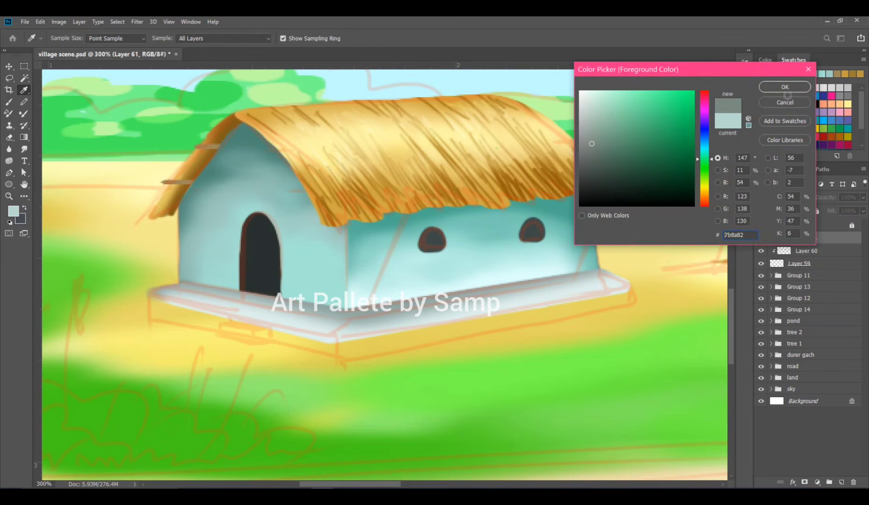
pyautogui.click(785, 89)
pyautogui.press('[')
pyautogui.press('[')
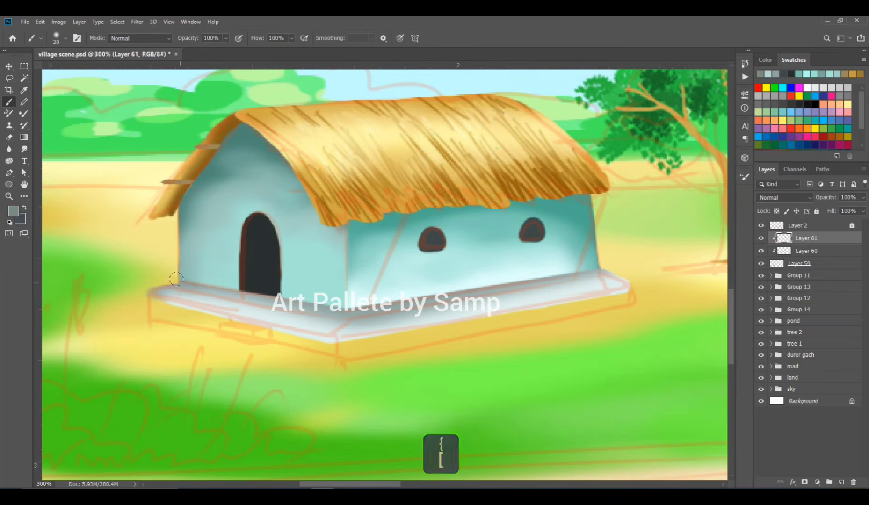
pyautogui.keyDown('shift'); pyautogui.click(601, 263); pyautogui.keyUp('shift')
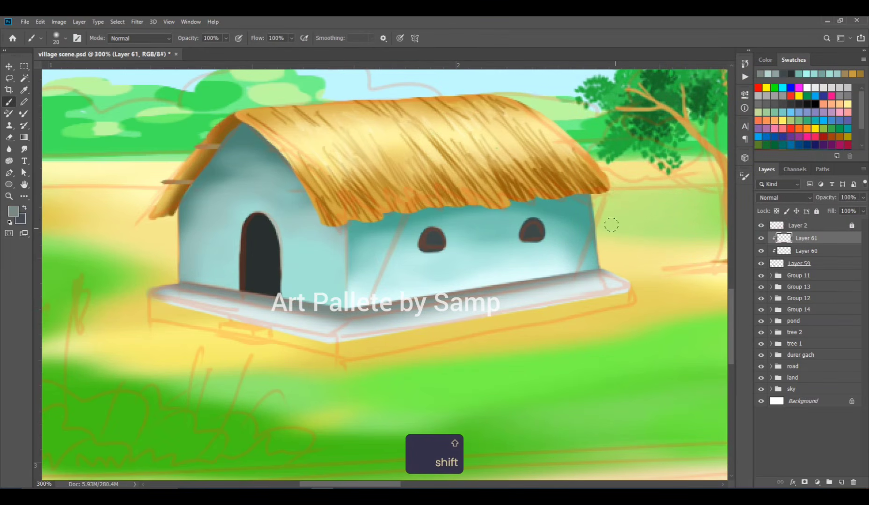
# Step: Set Layer 61 to Multiply blending at 50% opacity
pyautogui.click(785, 198)
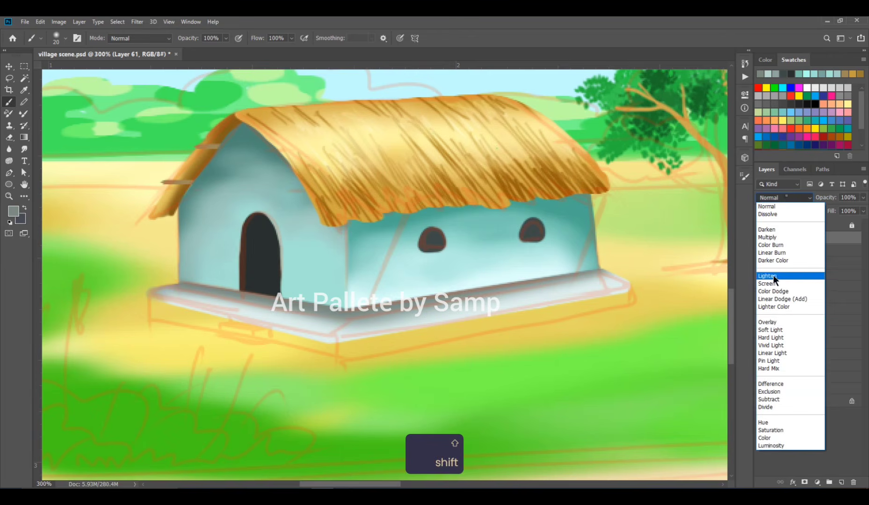
pyautogui.click(771, 236)
pyautogui.moveTo(827, 197); pyautogui.dragTo(800, 201)
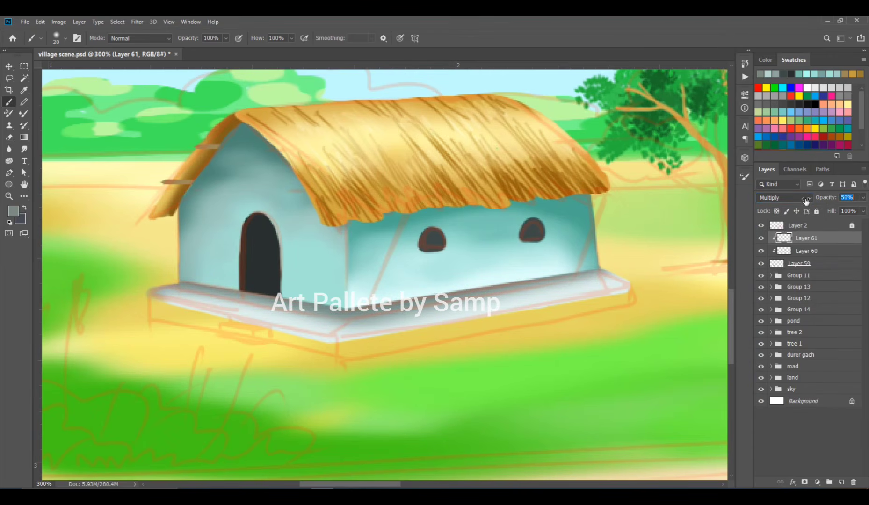
pyautogui.click(785, 424)
# Step: Group Layers 59, 60 and 61, which make up the plinth's top surface
pyautogui.click(806, 265)
pyautogui.keyDown('shift'); pyautogui.click(810, 239); pyautogui.keyUp('shift')
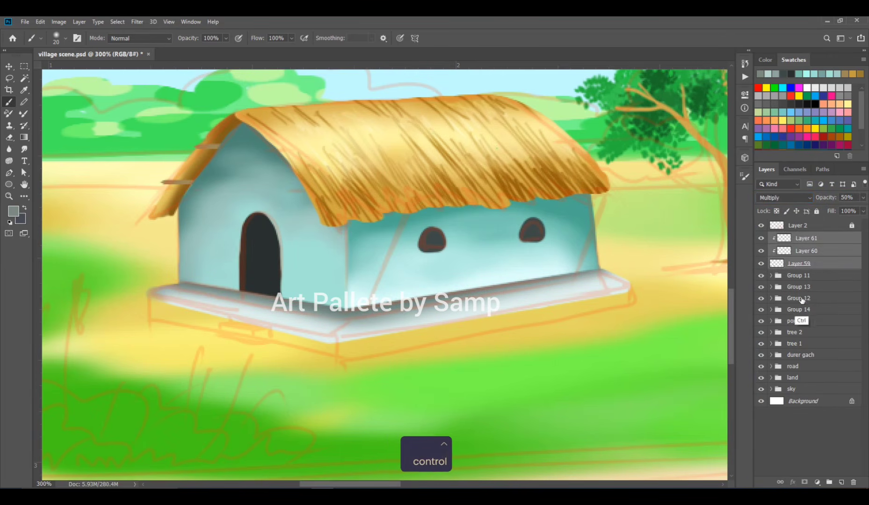
pyautogui.hotkey('ctrl', 'g')
# Step: Add Layer 62 and fill both side faces of the plinth with dark grey-green using an 8 px brush
pyautogui.click(841, 483)
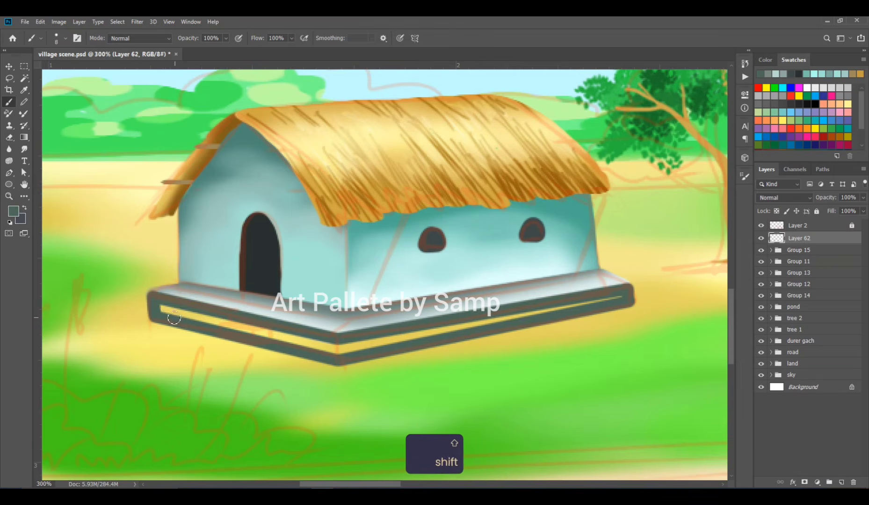
pyautogui.moveTo(173, 316)
pyautogui.mouseDown()
pyautogui.moveTo(268, 336)
pyautogui.moveTo(186, 317)
pyautogui.mouseUp()
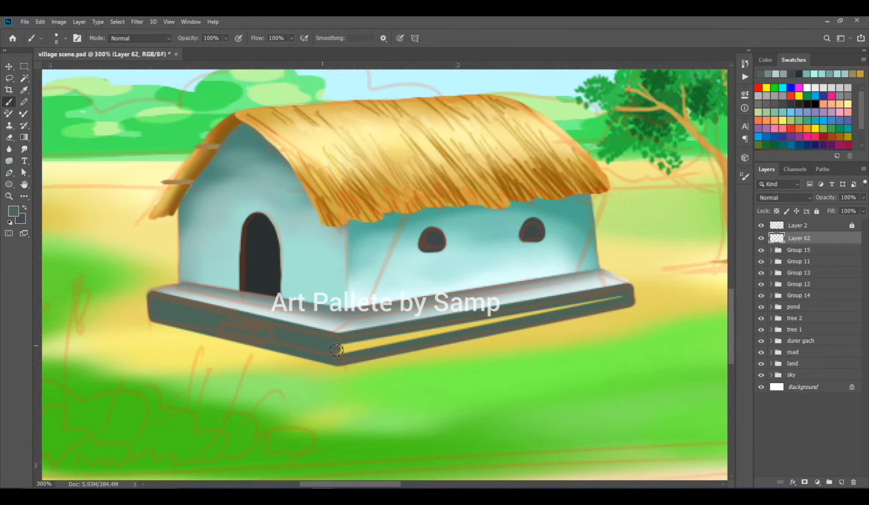
pyautogui.moveTo(349, 350); pyautogui.dragTo(570, 310)
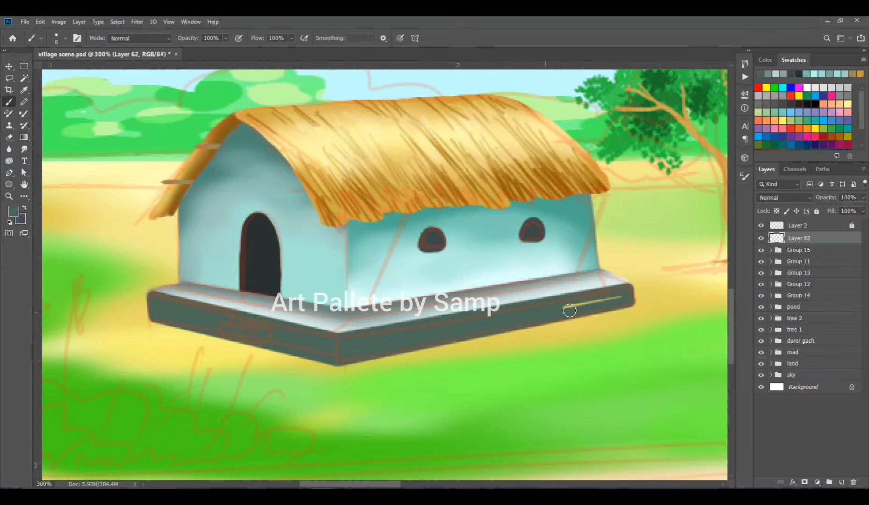
# Step: Paint lighter grey-green over the plinth's side faces on clipped Layer 63 with a soft round brush enlarged to 60 px
pyautogui.click(716, 222)
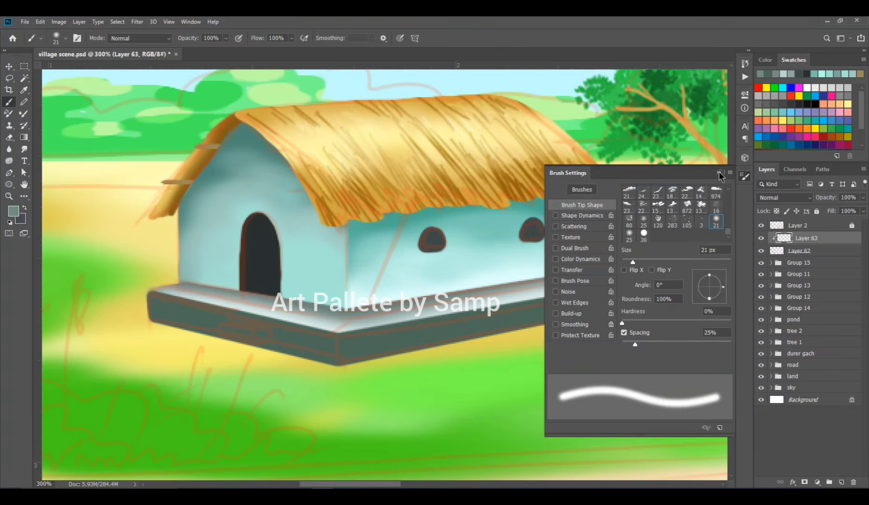
pyautogui.click(718, 172)
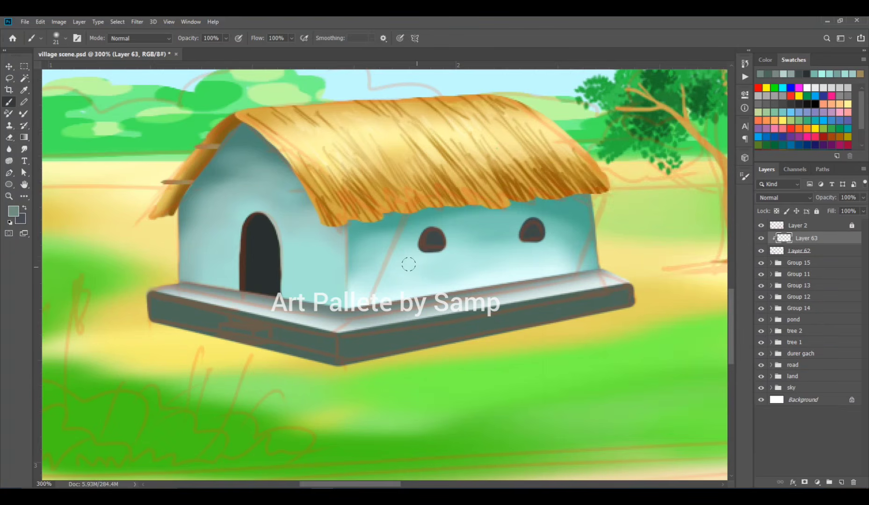
pyautogui.press(']')
pyautogui.press(']')
pyautogui.press(']')
pyautogui.press(']')
pyautogui.press(']')
pyautogui.moveTo(161, 299); pyautogui.dragTo(231, 314)
pyautogui.moveTo(356, 333)
pyautogui.mouseDown()
pyautogui.moveTo(506, 305)
pyautogui.moveTo(360, 337)
pyautogui.moveTo(534, 303)
pyautogui.mouseUp()
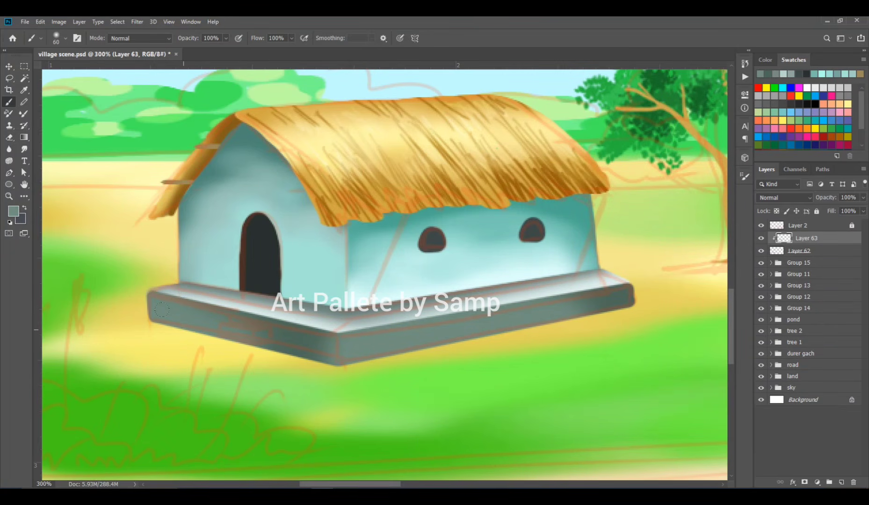
pyautogui.press('e')
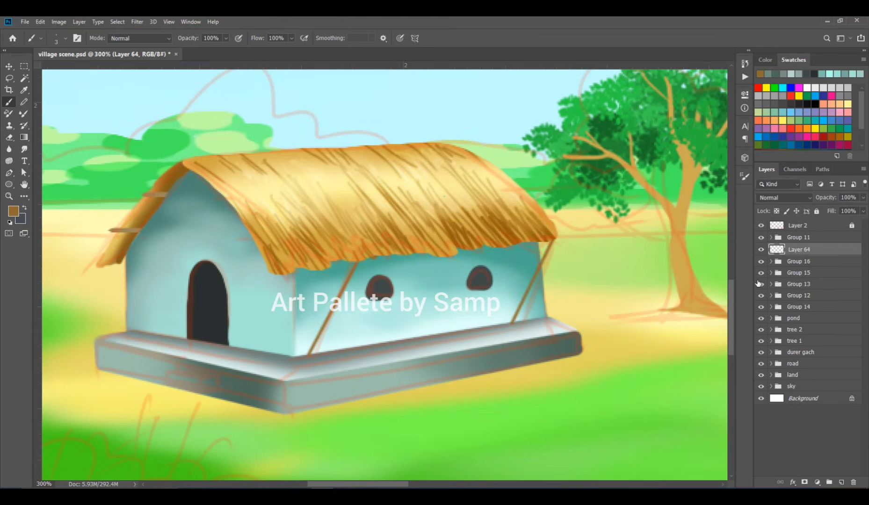
# Step: Save the village scene document and adjust the hut slightly with Free Transform
pyautogui.hotkey('ctrl', '-')
pyautogui.hotkey('ctrl', '-')
pyautogui.hotkey('ctrl', '-')
pyautogui.hotkey('ctrl', '-')
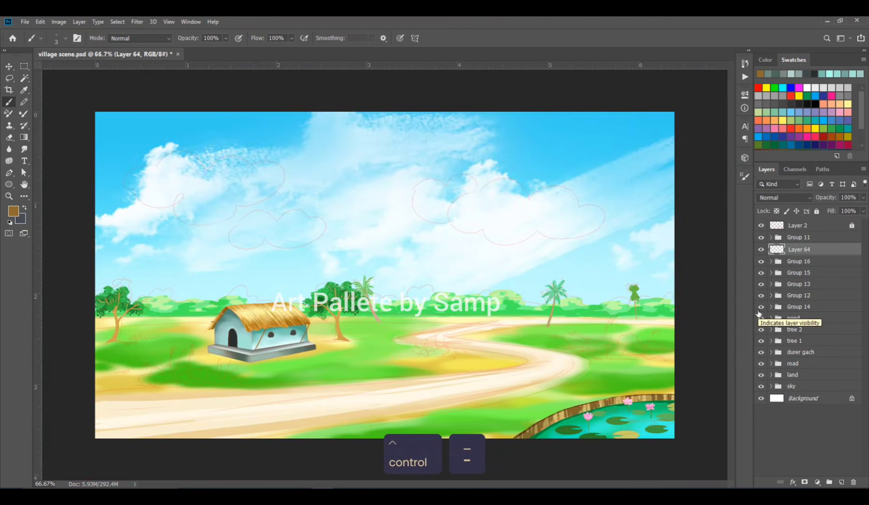
pyautogui.hotkey('ctrl', 's')
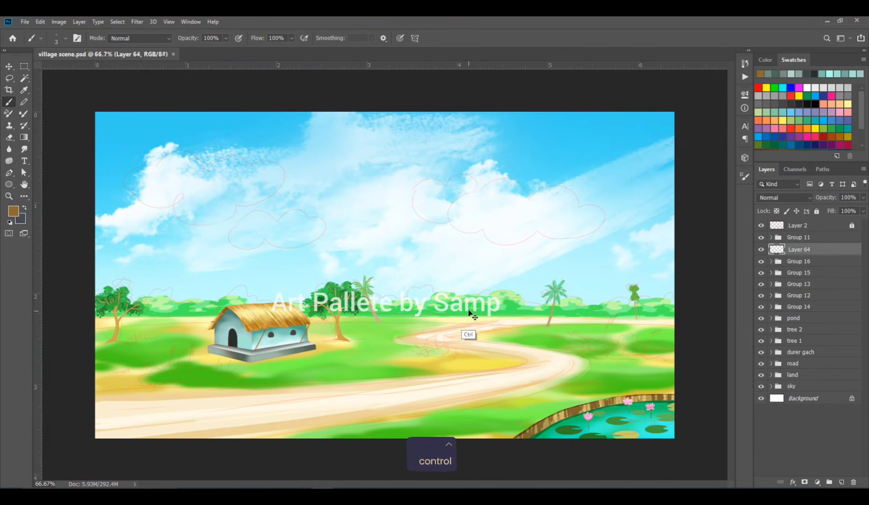
pyautogui.hotkey('ctrl', 't')
pyautogui.moveTo(282, 350); pyautogui.dragTo(285, 353)
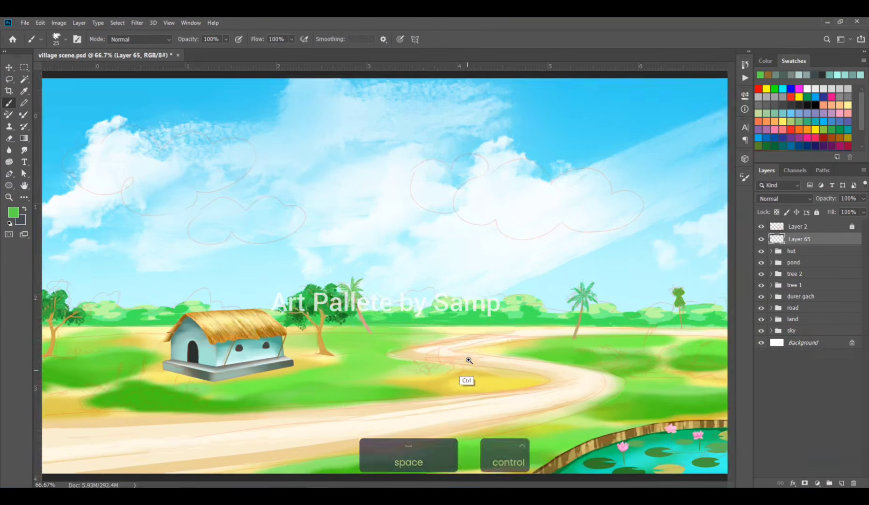
# Step: Paint a low leafy bush beside the road bend on Layer 65, adding darker green clumps with the leaf-shaped brush at smaller sizes
pyautogui.moveTo(466, 359); pyautogui.dragTo(407, 365)
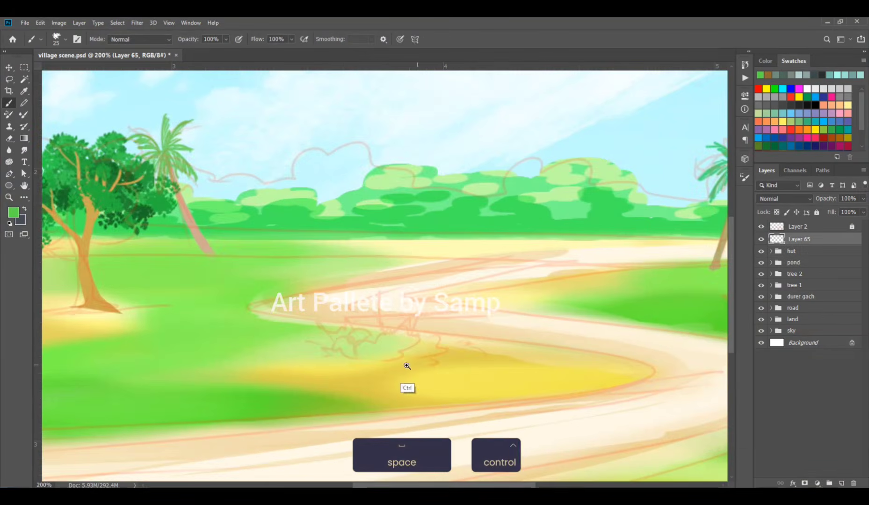
pyautogui.moveTo(328, 350)
pyautogui.mouseDown()
pyautogui.moveTo(319, 331)
pyautogui.moveTo(364, 344)
pyautogui.moveTo(341, 357)
pyautogui.moveTo(310, 353)
pyautogui.moveTo(397, 333)
pyautogui.moveTo(433, 348)
pyautogui.moveTo(337, 351)
pyautogui.moveTo(383, 351)
pyautogui.mouseUp()
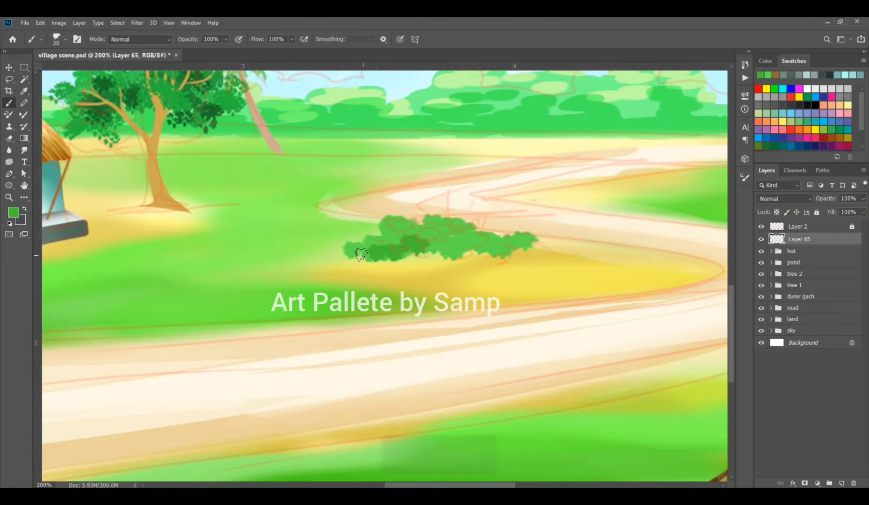
pyautogui.press('[')
pyautogui.moveTo(359, 253); pyautogui.dragTo(351, 252)
pyautogui.moveTo(435, 241)
pyautogui.mouseDown()
pyautogui.moveTo(477, 251)
pyautogui.moveTo(415, 236)
pyautogui.moveTo(436, 245)
pyautogui.moveTo(462, 237)
pyautogui.moveTo(467, 254)
pyautogui.moveTo(501, 254)
pyautogui.moveTo(479, 248)
pyautogui.mouseUp()
pyautogui.press('[')
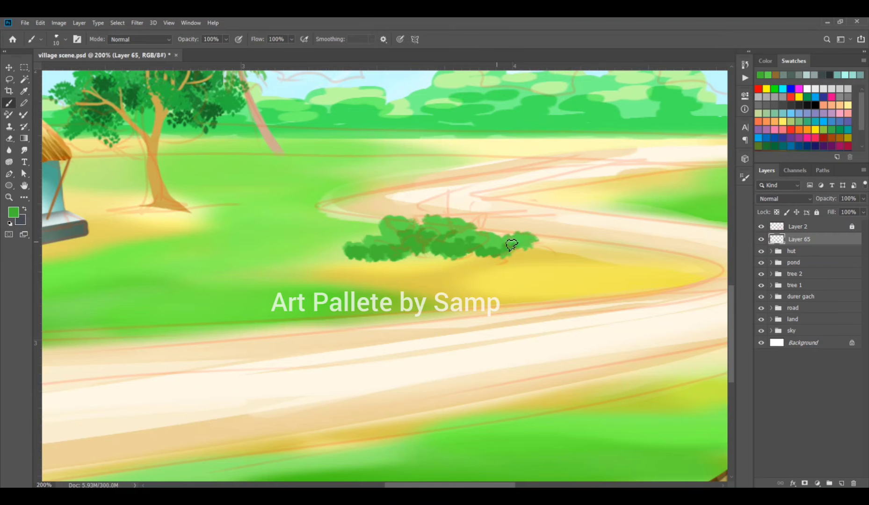
pyautogui.hotkey('ctrl', '-')
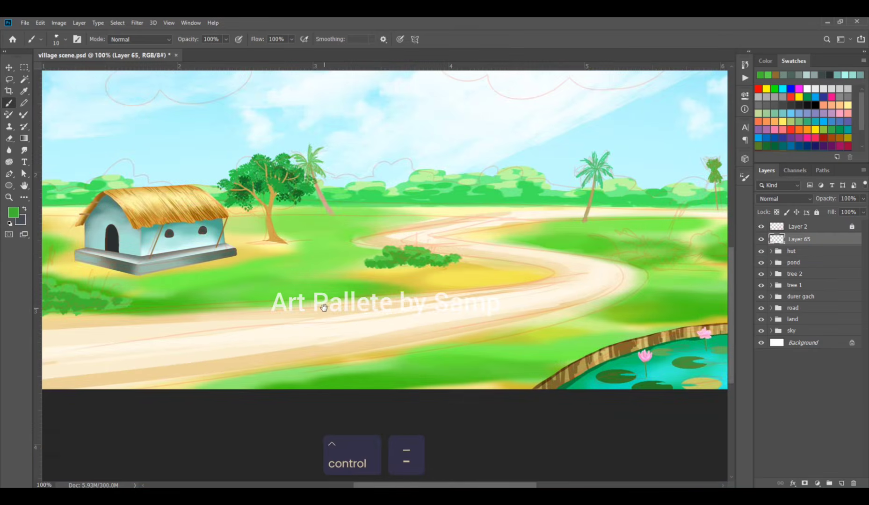
# Step: Choose the hard round brush at 5 px with pressure-controlled size and paint dark green grass blades rising from the bush's left part
pyautogui.press('b')
pyautogui.click(744, 177)
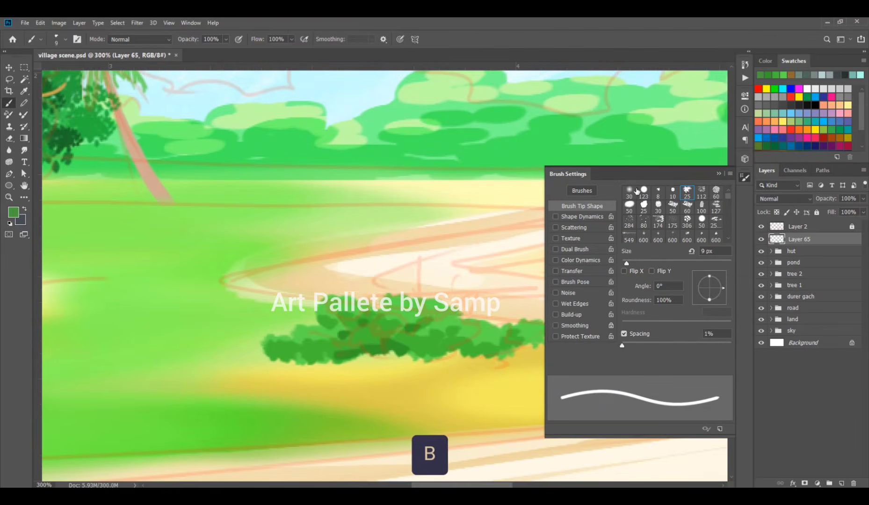
pyautogui.click(642, 191)
pyautogui.click(719, 174)
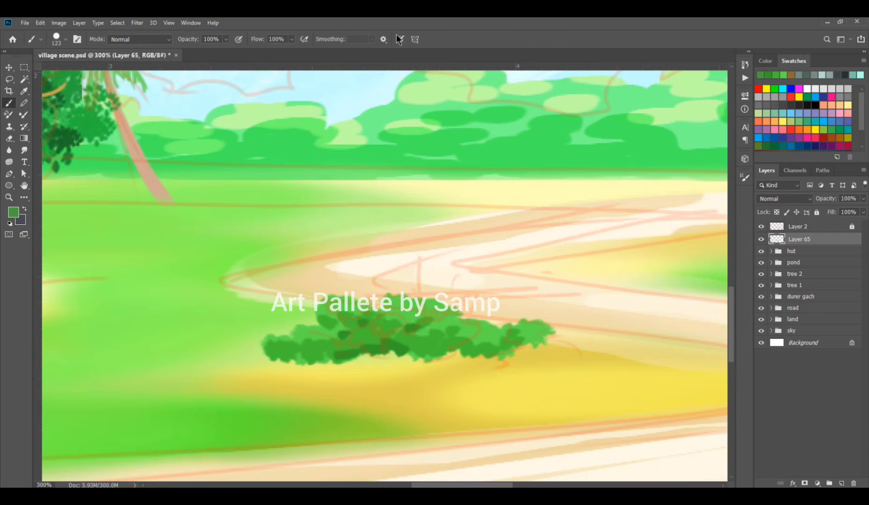
pyautogui.press('[')
pyautogui.press('[')
pyautogui.press('[')
pyautogui.press('[')
pyautogui.press('[')
pyautogui.press('[')
pyautogui.press('[')
pyautogui.press('[')
pyautogui.press('[')
pyautogui.press('[')
pyautogui.press('[')
pyautogui.press('[')
pyautogui.press('[')
pyautogui.press('[')
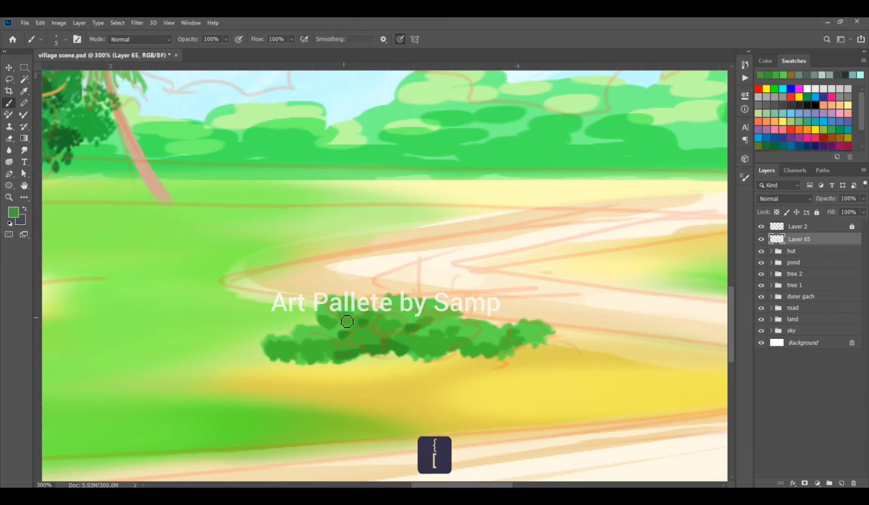
pyautogui.moveTo(264, 294); pyautogui.dragTo(333, 333)
pyautogui.moveTo(331, 285); pyautogui.dragTo(341, 331)
pyautogui.moveTo(347, 278); pyautogui.dragTo(340, 318)
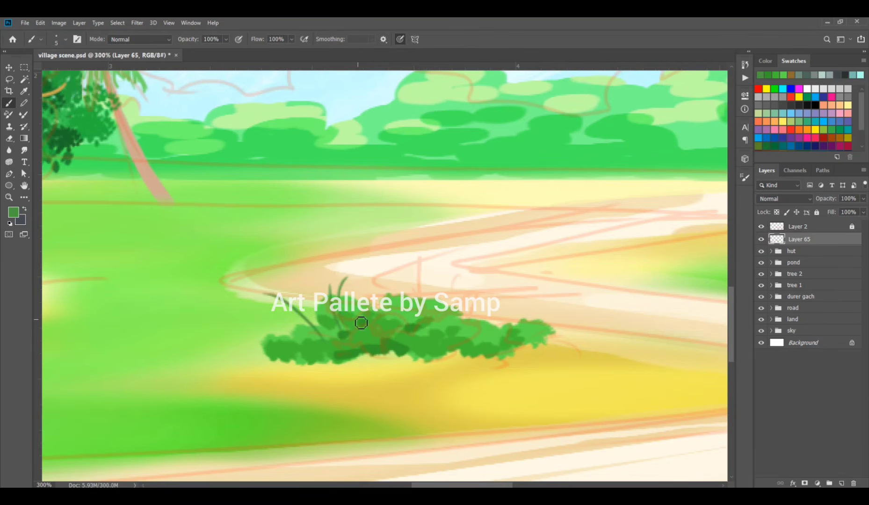
# Step: Paint more curved dark green grass blades across the middle and right of the road-bend bush, plus one at its left end
pyautogui.moveTo(459, 295); pyautogui.dragTo(441, 319)
pyautogui.moveTo(487, 321); pyautogui.dragTo(464, 313)
pyautogui.moveTo(403, 273); pyautogui.dragTo(435, 319)
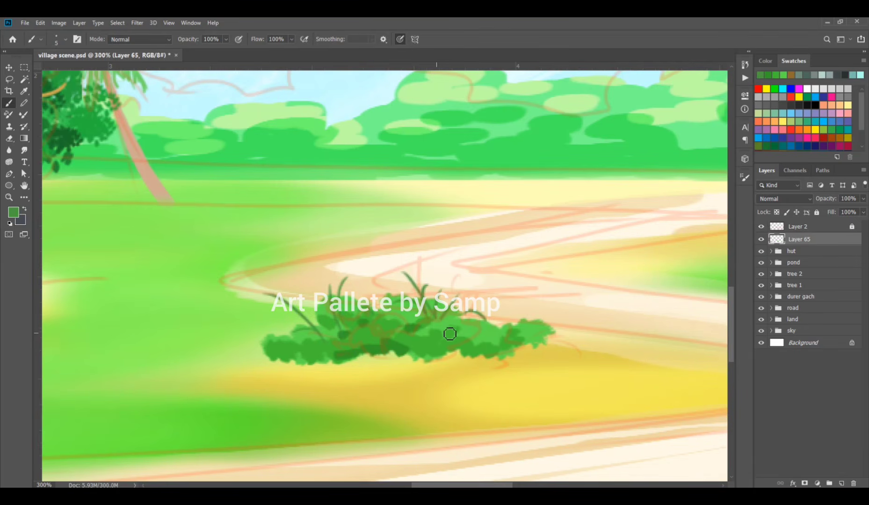
pyautogui.moveTo(467, 284)
pyautogui.mouseDown()
pyautogui.moveTo(454, 332)
pyautogui.moveTo(464, 337)
pyautogui.mouseUp()
pyautogui.moveTo(411, 364); pyautogui.dragTo(429, 336)
pyautogui.moveTo(498, 326); pyautogui.dragTo(527, 312)
pyautogui.moveTo(516, 323); pyautogui.dragTo(536, 333)
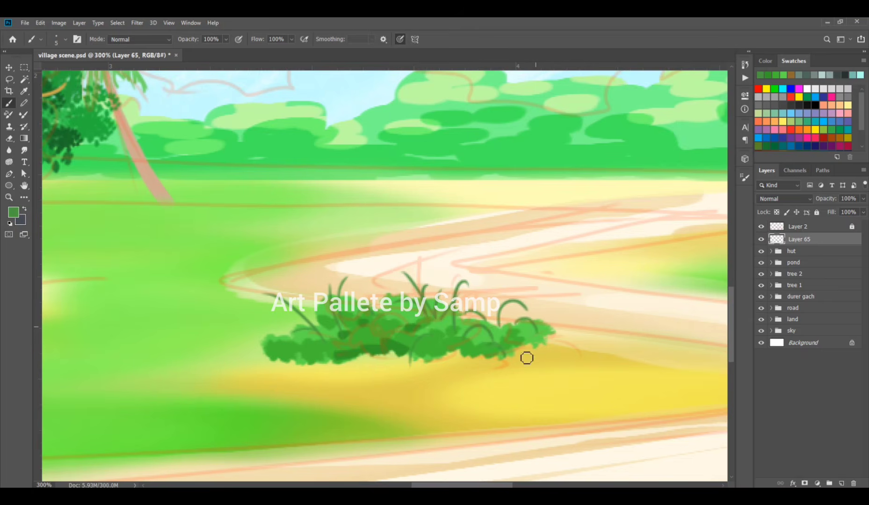
pyautogui.moveTo(314, 328); pyautogui.dragTo(271, 335)
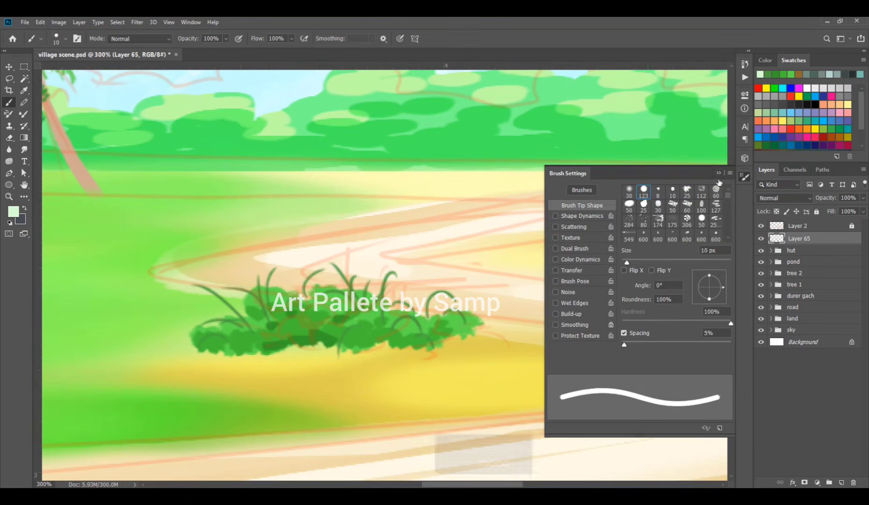
# Step: Dab pale green blossoms on the grass tips of the road-bend bush with the leaf-shaped brush reduced to 8 px
pyautogui.click(717, 173)
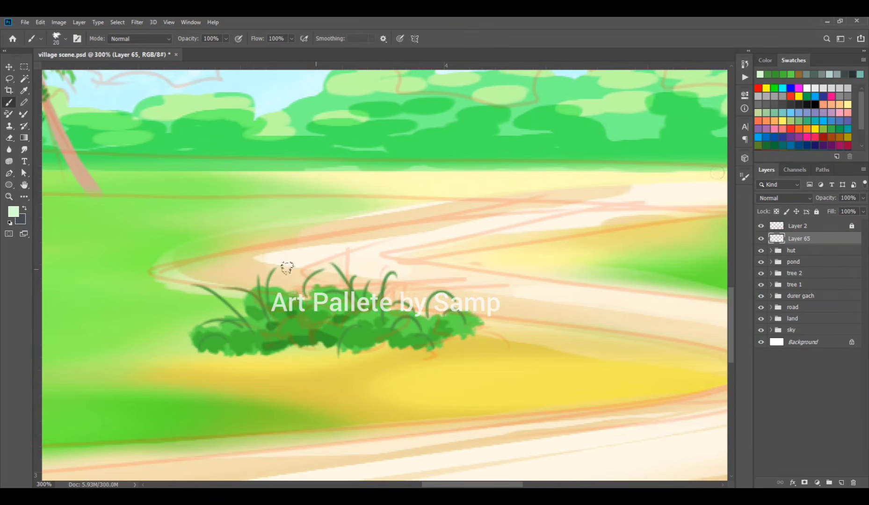
pyautogui.press('[')
pyautogui.press('[')
pyautogui.press('[')
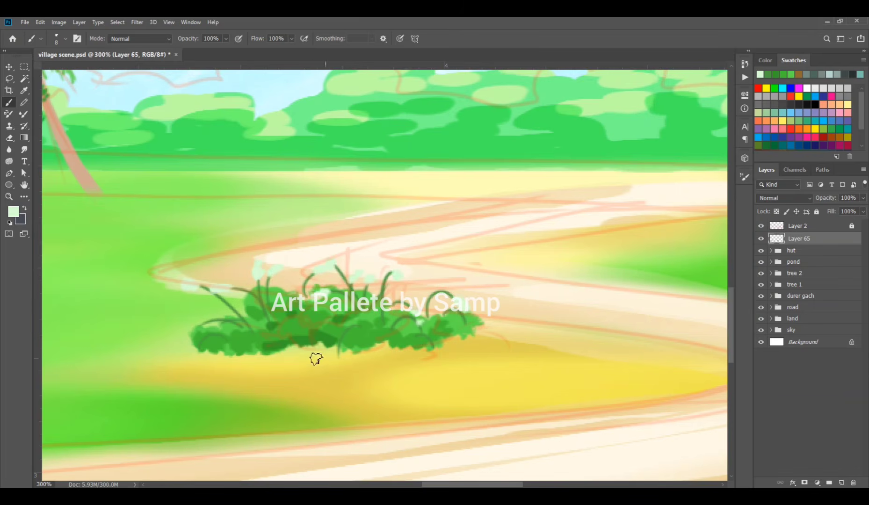
# Step: Dab pale green blossoms on the grass tips of the bush in front of the hut
pyautogui.press('space')
pyautogui.moveTo(234, 338); pyautogui.dragTo(526, 274)
pyautogui.moveTo(196, 332); pyautogui.dragTo(566, 270)
pyautogui.moveTo(101, 309); pyautogui.dragTo(523, 266)
pyautogui.moveTo(305, 309); pyautogui.dragTo(417, 316)
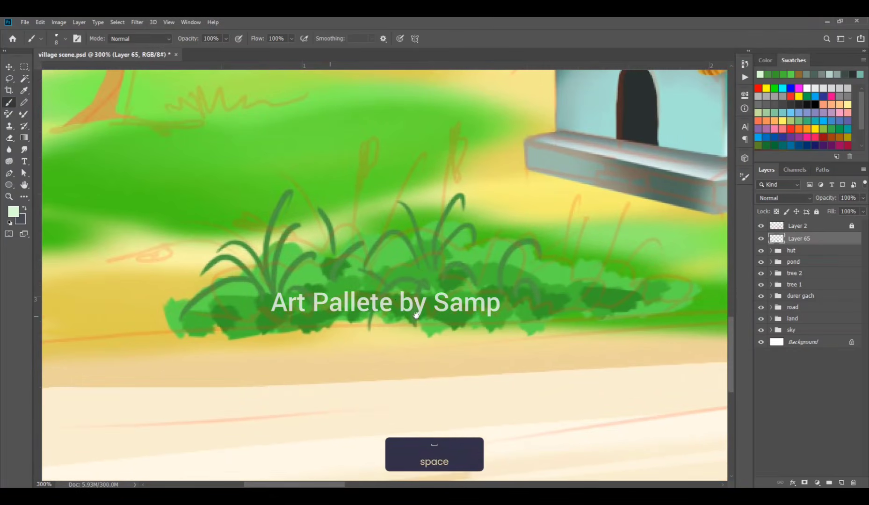
pyautogui.moveTo(281, 201); pyautogui.dragTo(296, 201)
pyautogui.moveTo(201, 281); pyautogui.dragTo(208, 269)
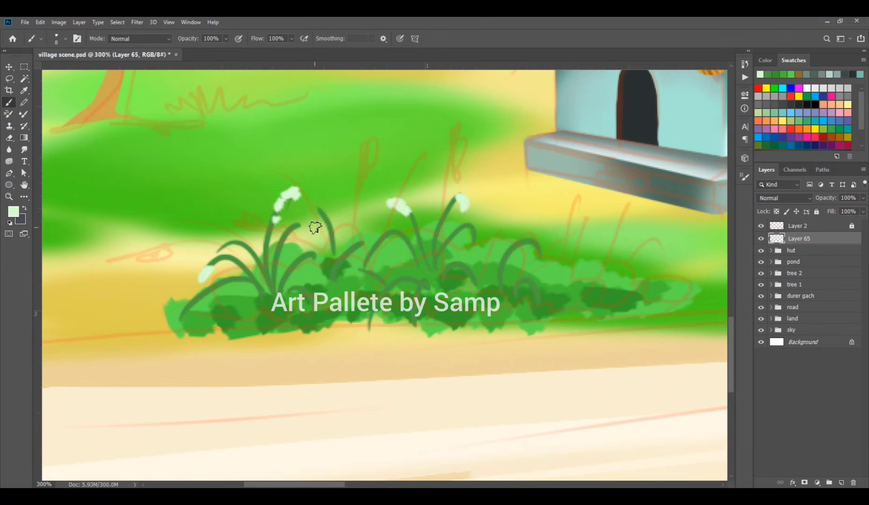
pyautogui.moveTo(297, 230); pyautogui.dragTo(319, 220)
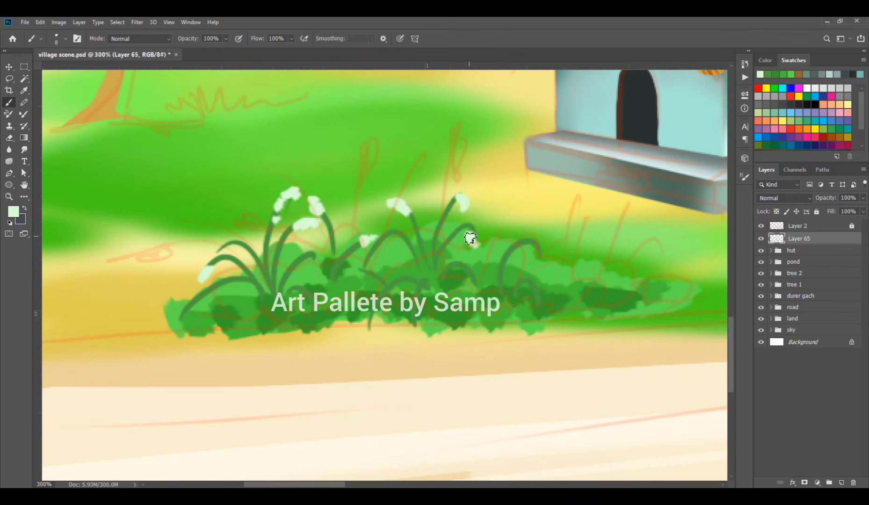
# Step: Save the village scene document with its painted bushes
pyautogui.hotkey('ctrl', '-')
pyautogui.hotkey('ctrl', '-')
pyautogui.hotkey('ctrl', '-')
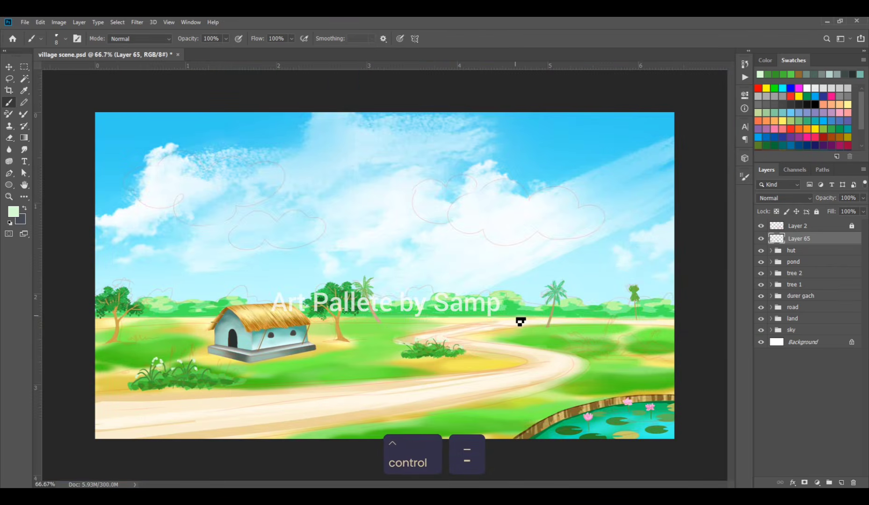
pyautogui.hotkey('ctrl', 's')
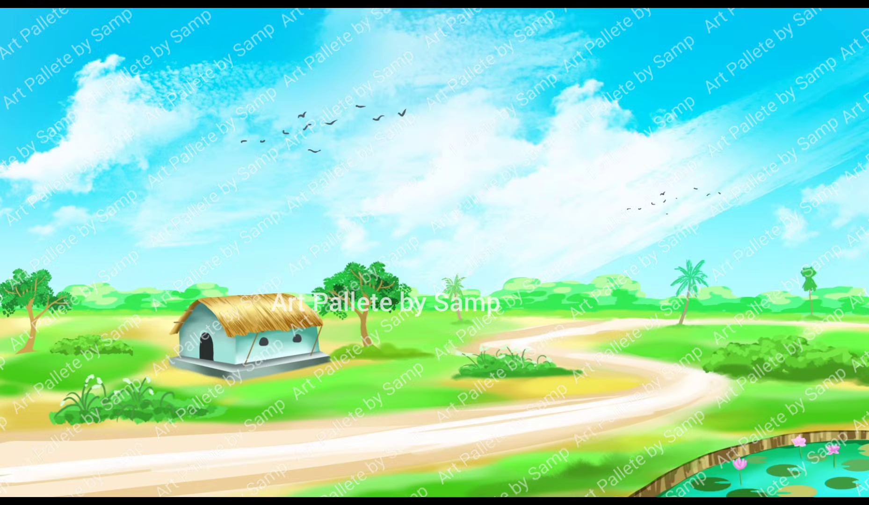